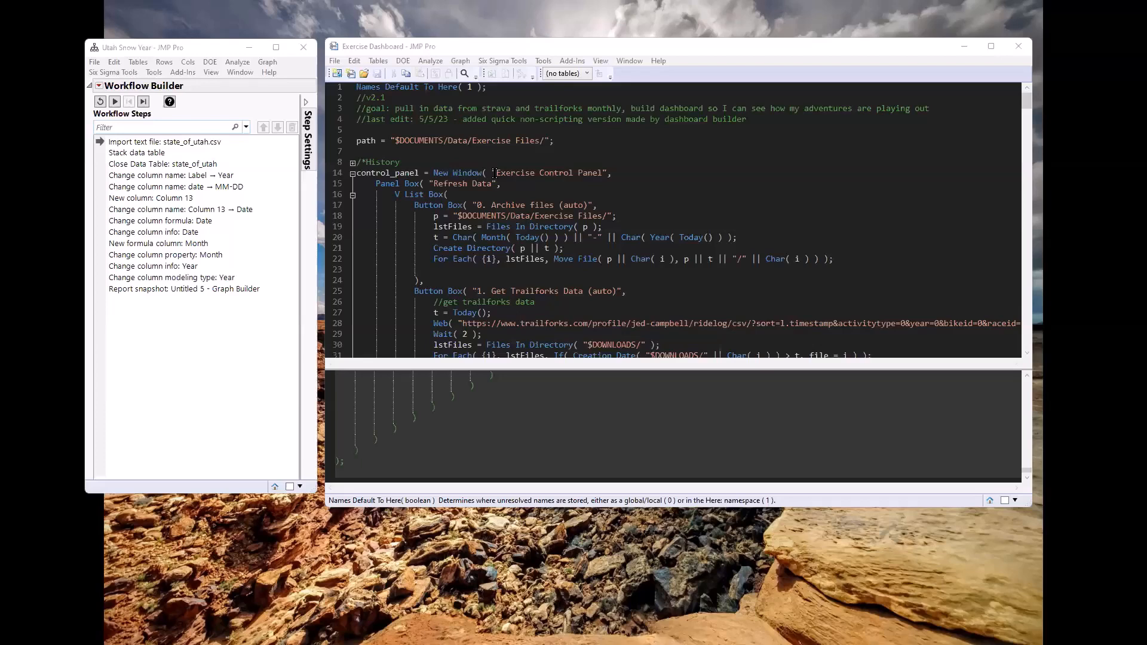
Examine the Exercise Dashboard script, including its control panel code and the last-edit comment
{"action": "left_click_drag", "start_coordinate": [356, 87], "coordinate": [814, 346]}
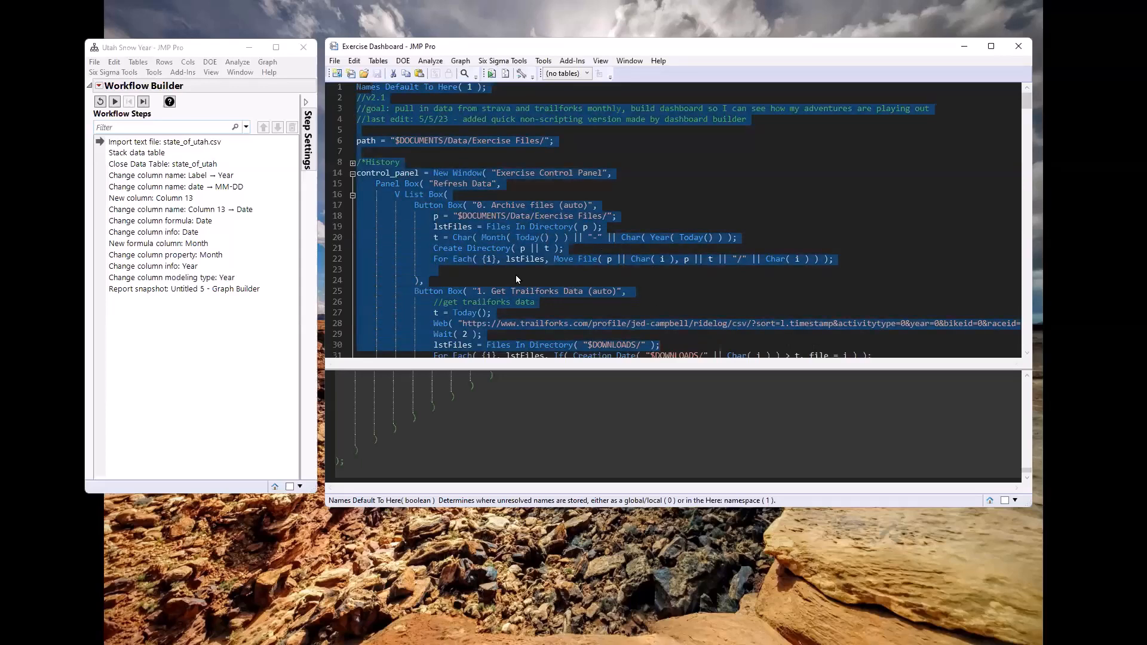
{"action": "left_click", "coordinate": [642, 184]}
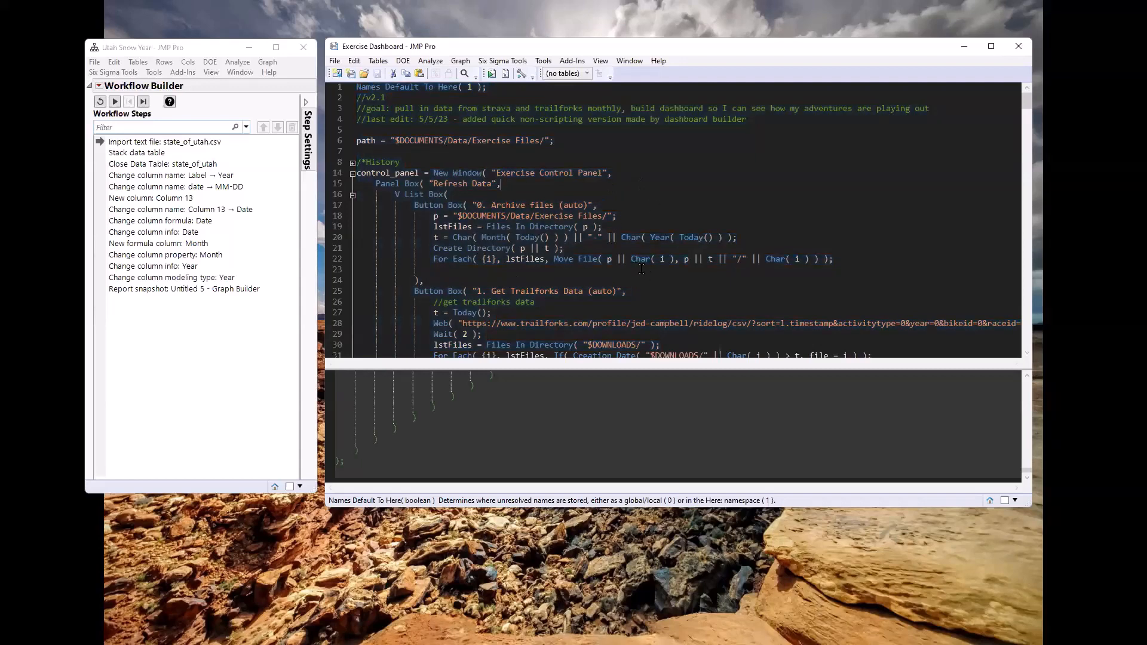
{"action": "key", "text": "ctrl+]"}
{"action": "key", "text": "ctrl+]"}
{"action": "scroll", "coordinate": [626, 300], "scroll_direction": "down", "scroll_amount": 4}
{"action": "scroll", "coordinate": [577, 299], "scroll_direction": "up", "scroll_amount": 4}
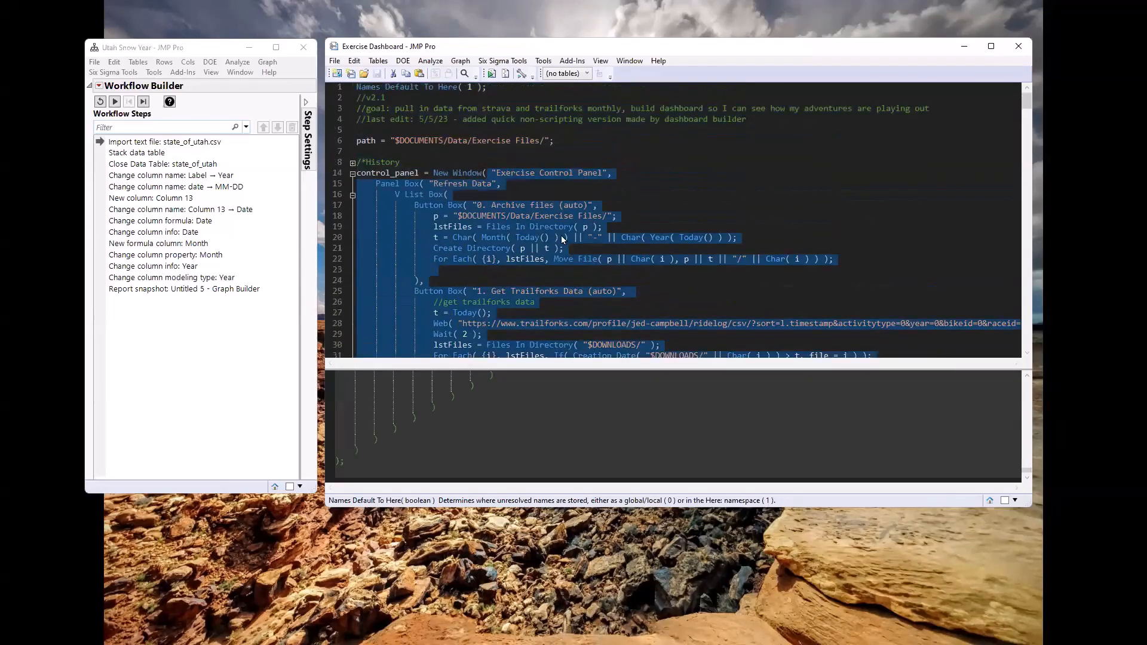
{"action": "left_click", "coordinate": [507, 162]}
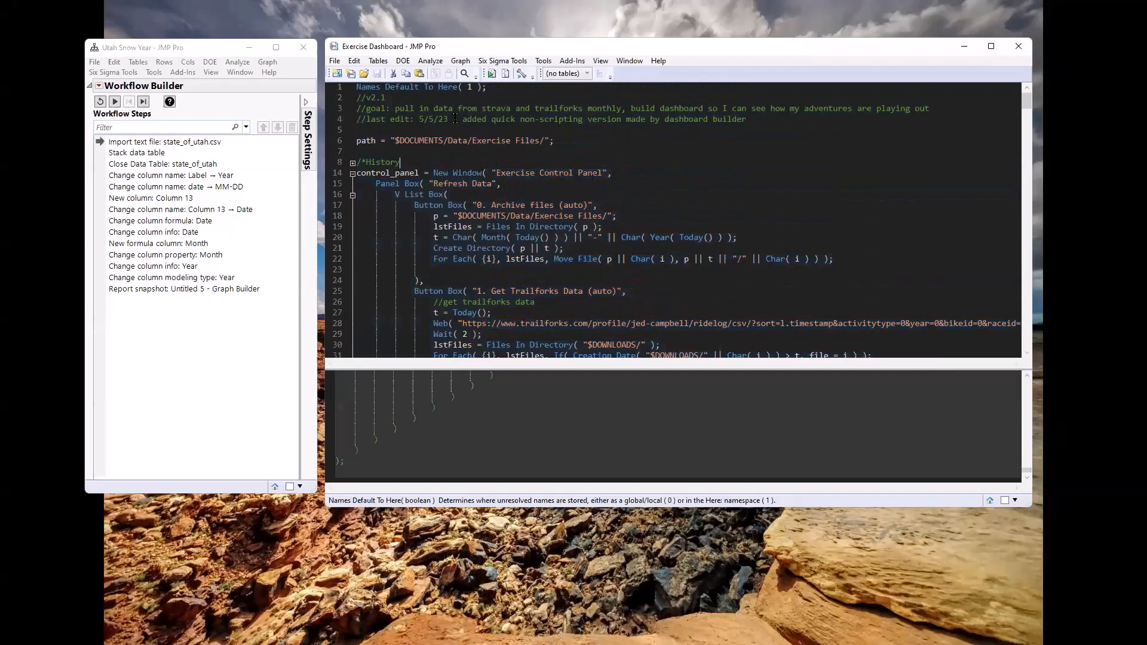
{"action": "left_click", "coordinate": [332, 121]}
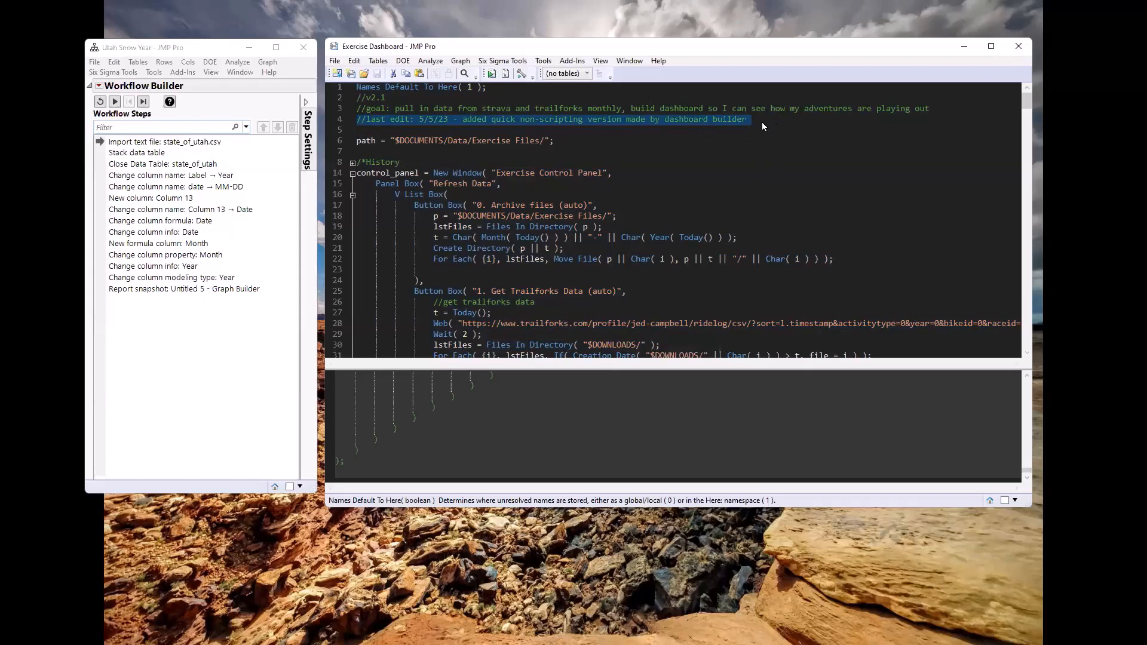
Run the Exercise Dashboard script, build the Dashboard Builder version from the control panel, and maximize the dashboard window
{"action": "left_click", "coordinate": [492, 72]}
{"action": "left_click", "coordinate": [478, 130]}
{"action": "left_click", "coordinate": [492, 73]}
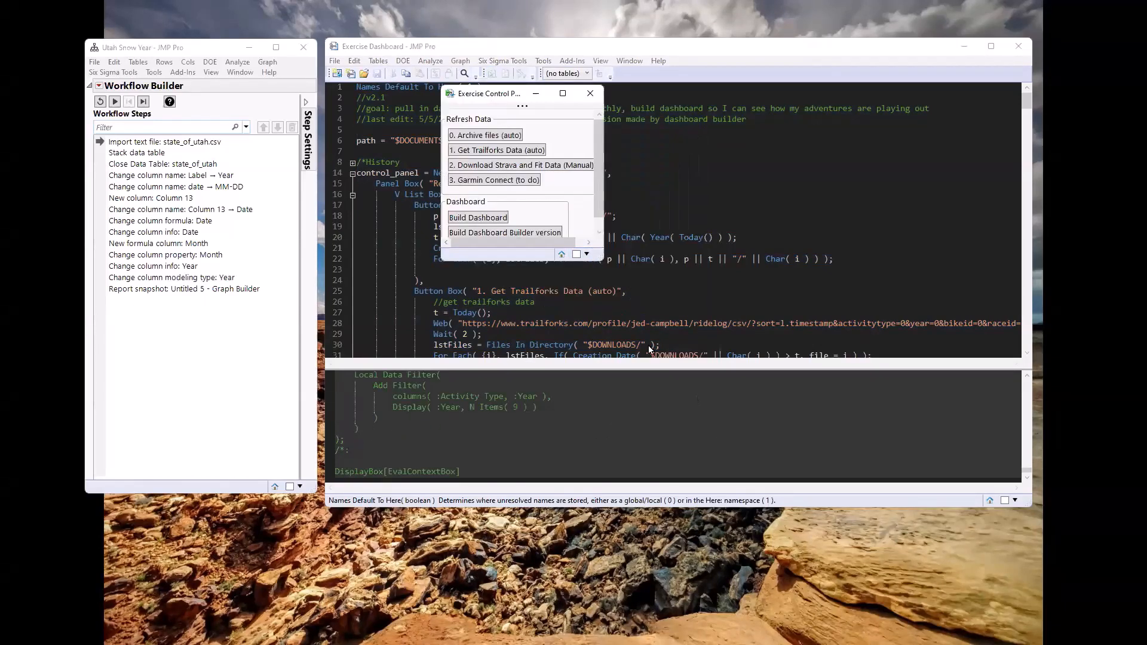
{"action": "left_click", "coordinate": [529, 232]}
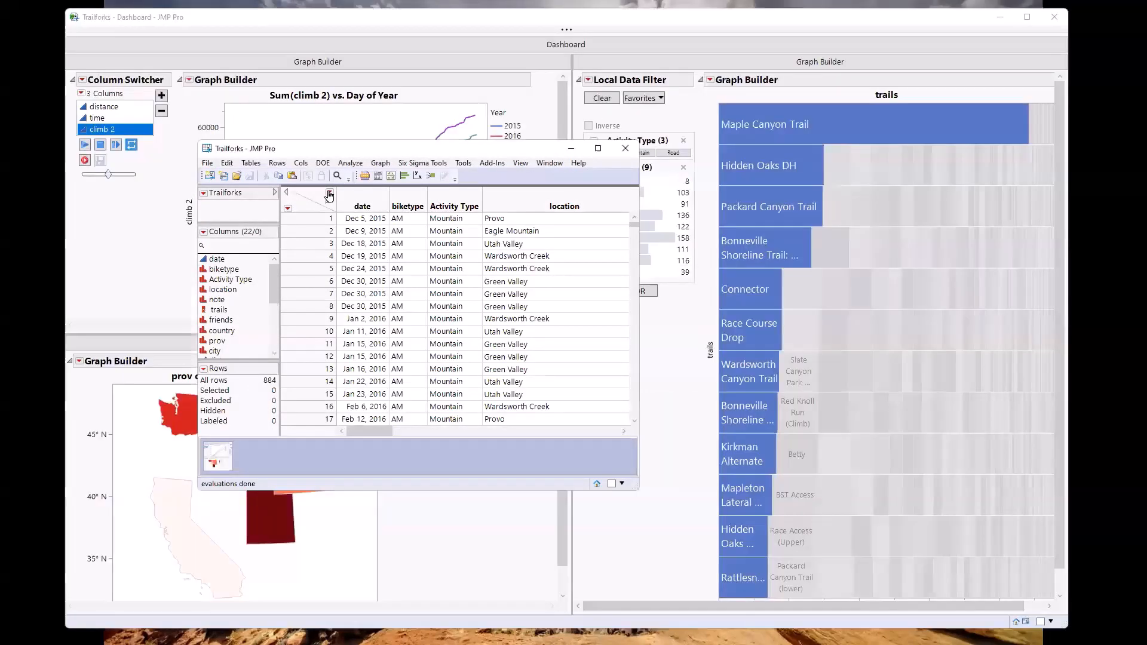
{"action": "double_click", "coordinate": [880, 24]}
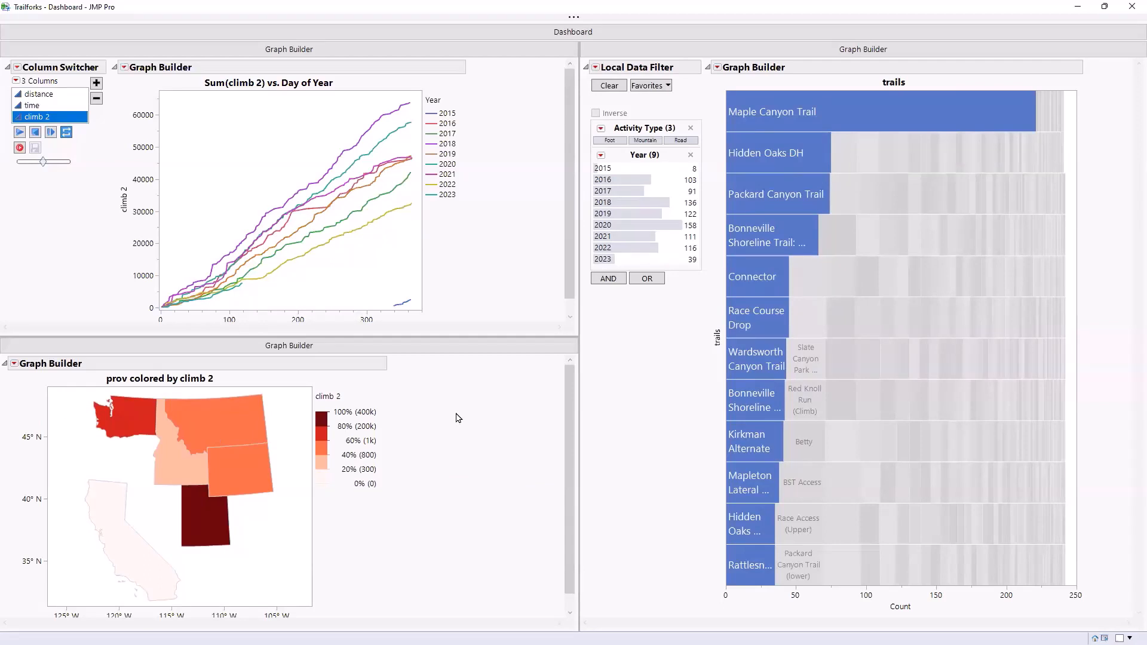
Highlight 2023 in the yearly line graph and compare it by time, distance and climb 2 using the Column Switcher
{"action": "left_click", "coordinate": [448, 194]}
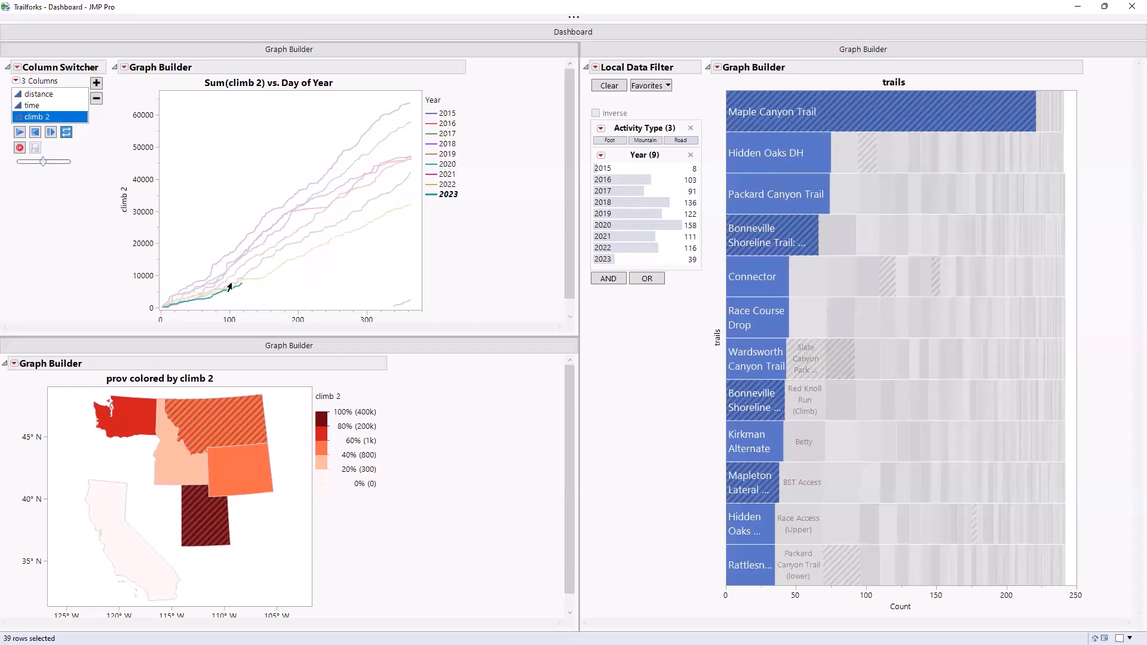
{"action": "left_click", "coordinate": [31, 105]}
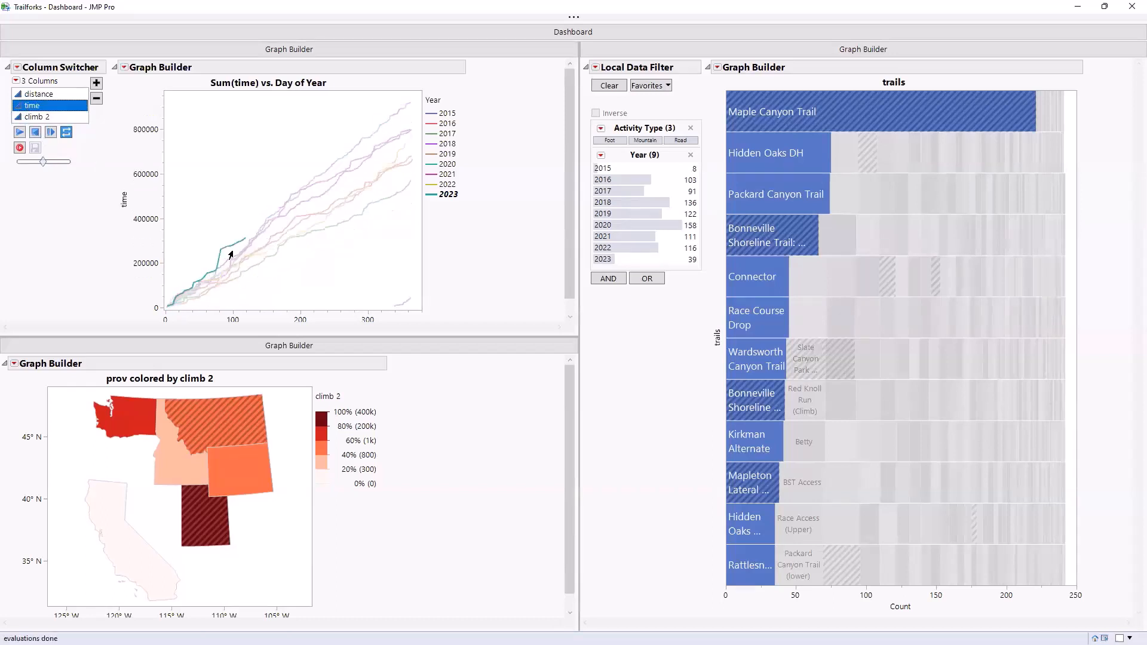
{"action": "left_click", "coordinate": [47, 97]}
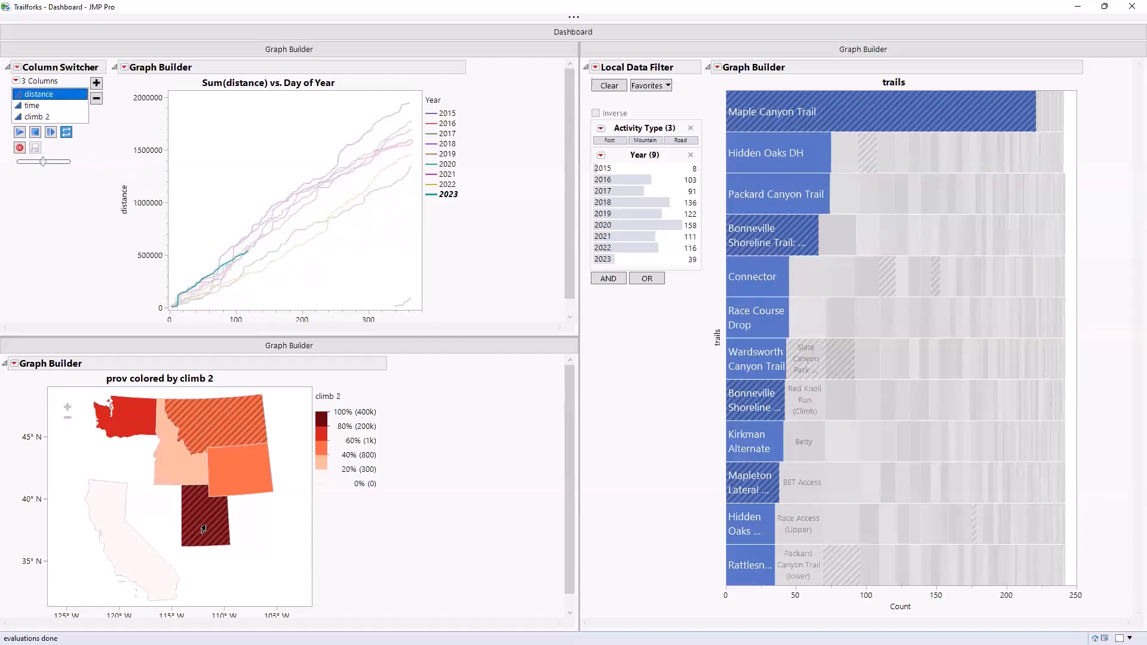
{"action": "mouse_move", "coordinate": [203, 528]}
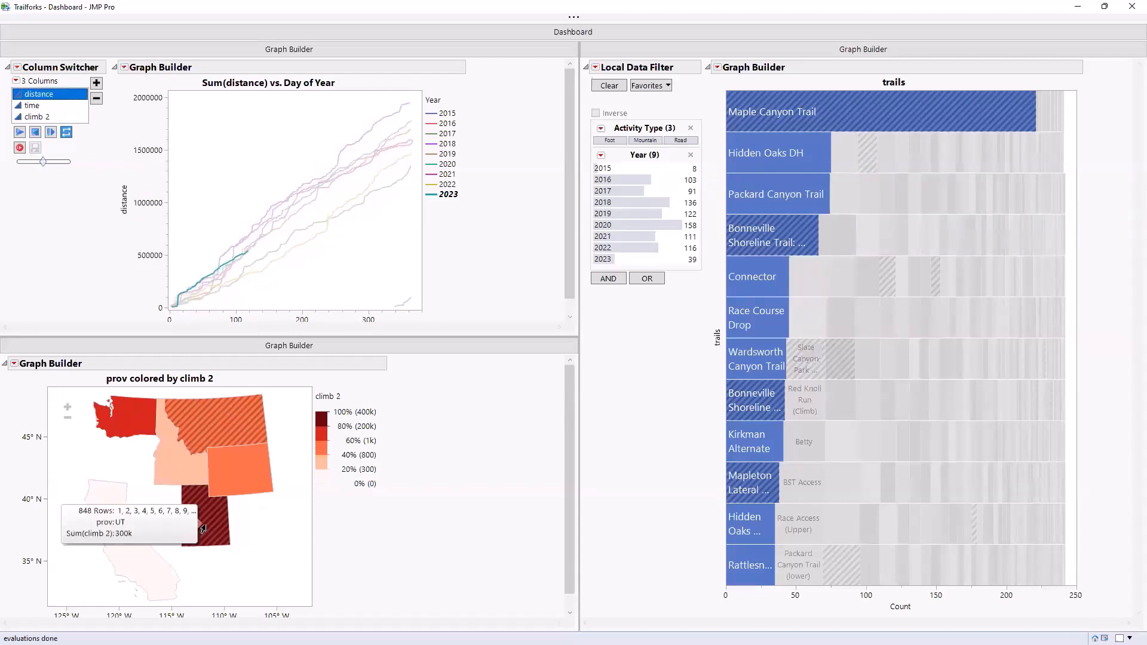
{"action": "left_click", "coordinate": [51, 117]}
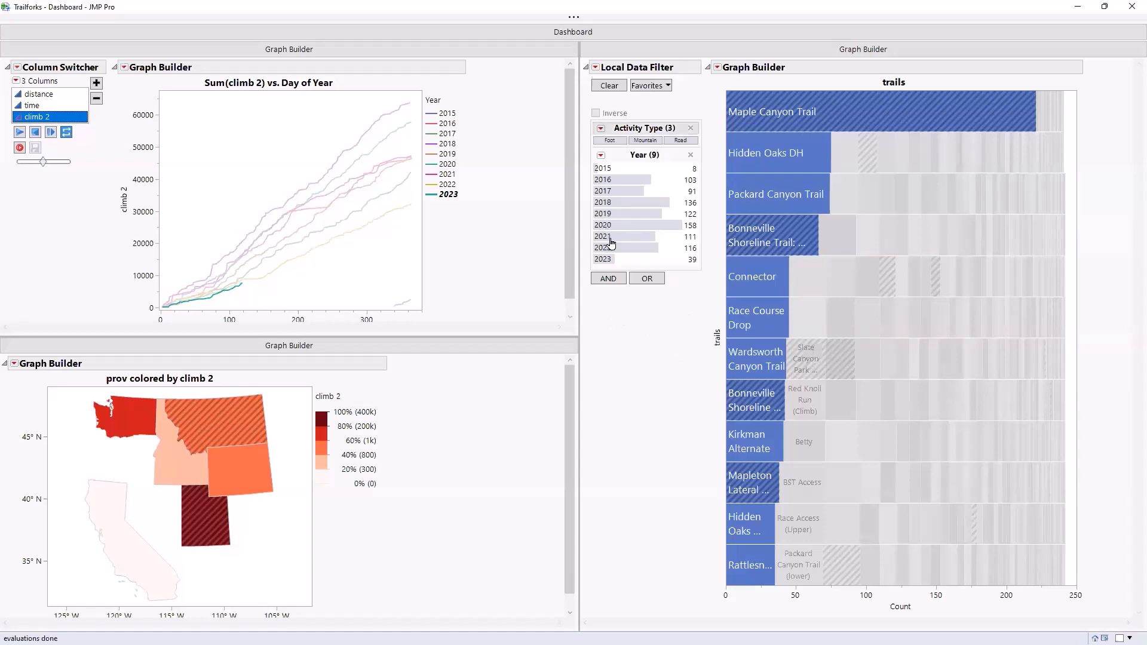
Filter the trails graph to the years 2021 through 2023 and mark the Column Switcher with a freehand circle
{"action": "left_click_drag", "start_coordinate": [604, 236], "coordinate": [611, 260]}
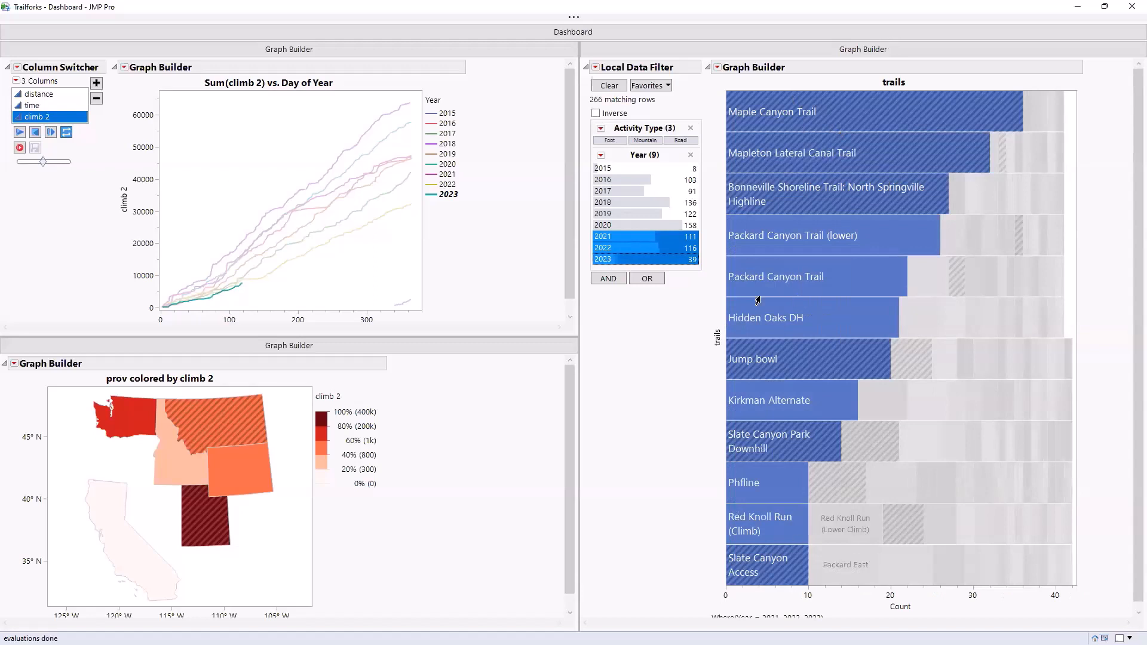
{"action": "mouse_move", "coordinate": [851, 328]}
{"action": "mouse_move", "coordinate": [33, 201]}
{"action": "left_mouse_down"}
{"action": "mouse_move", "coordinate": [113, 45]}
{"action": "mouse_move", "coordinate": [6, 106]}
{"action": "mouse_move", "coordinate": [12, 185]}
{"action": "mouse_move", "coordinate": [39, 203]}
{"action": "left_mouse_up"}
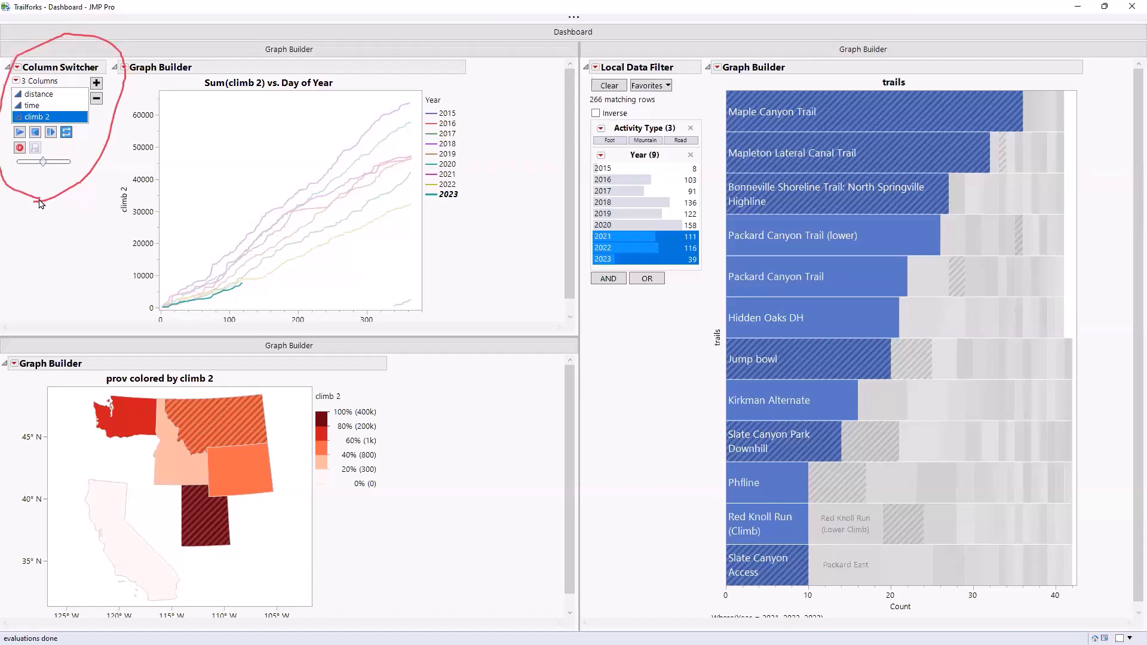
{"action": "left_click_drag", "start_coordinate": [39, 204], "coordinate": [46, 206]}
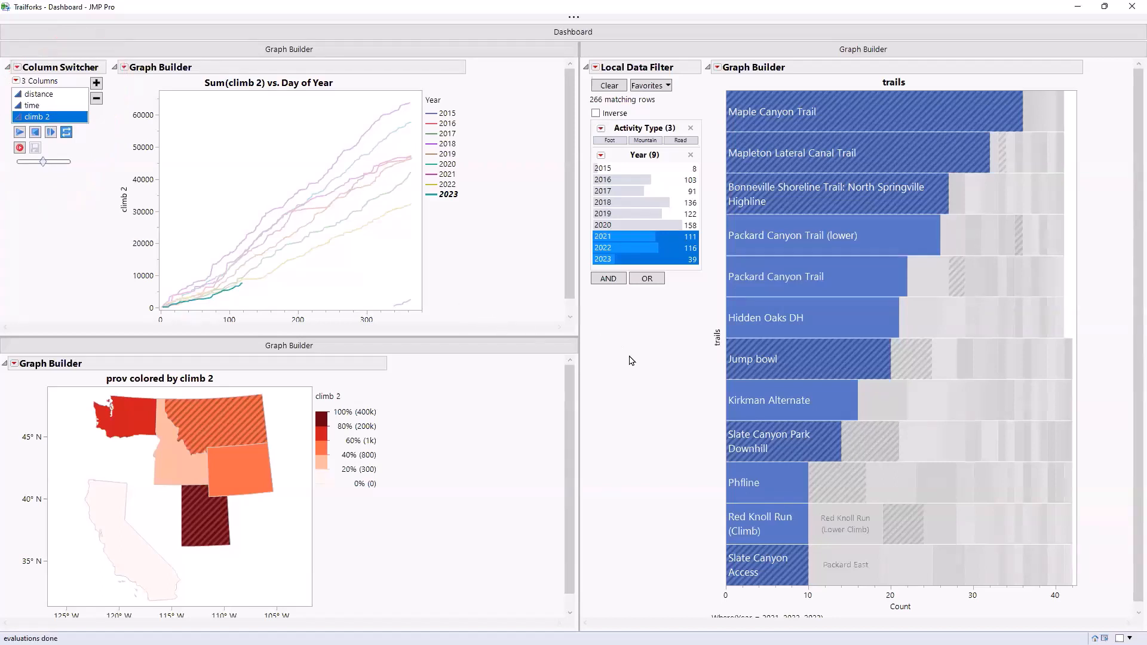
Select the Packard Canyon Trail (lower) bar, Utah and Washington in turn, and filter the years from 2018 to 2021
{"action": "left_click", "coordinate": [821, 248]}
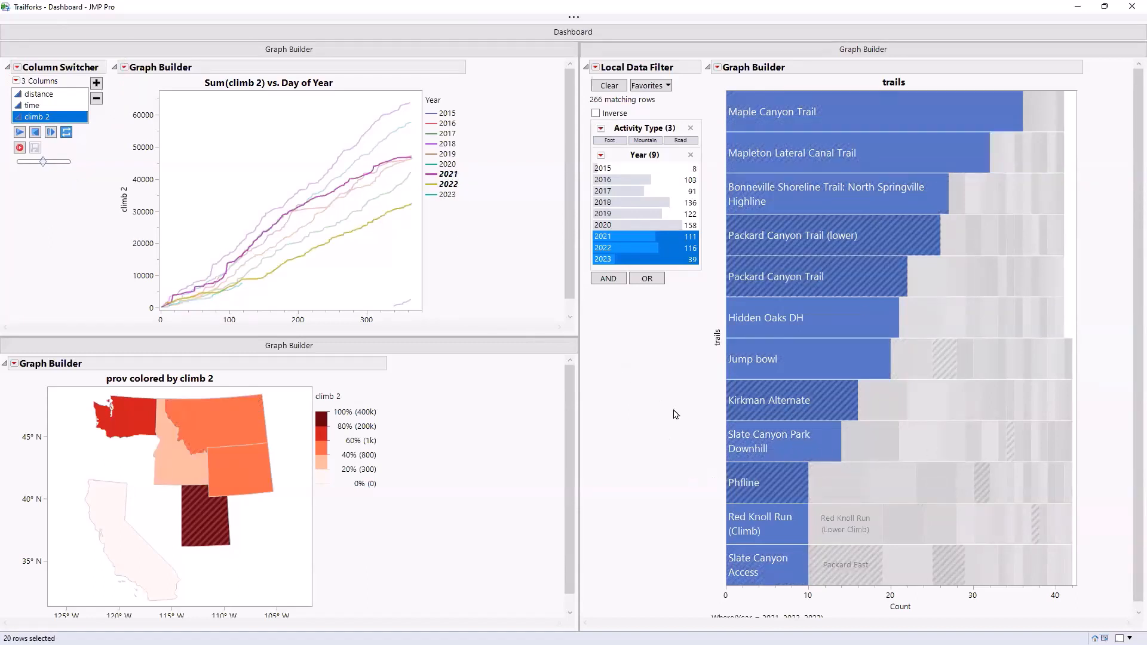
{"action": "left_click", "coordinate": [215, 530]}
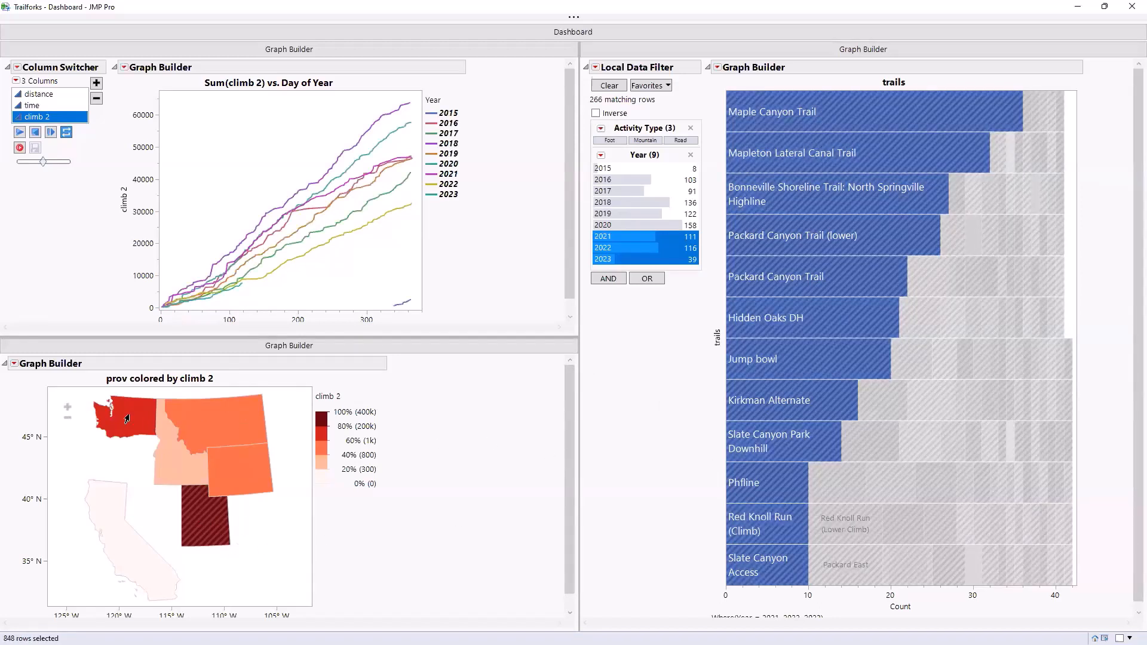
{"action": "left_click", "coordinate": [151, 427]}
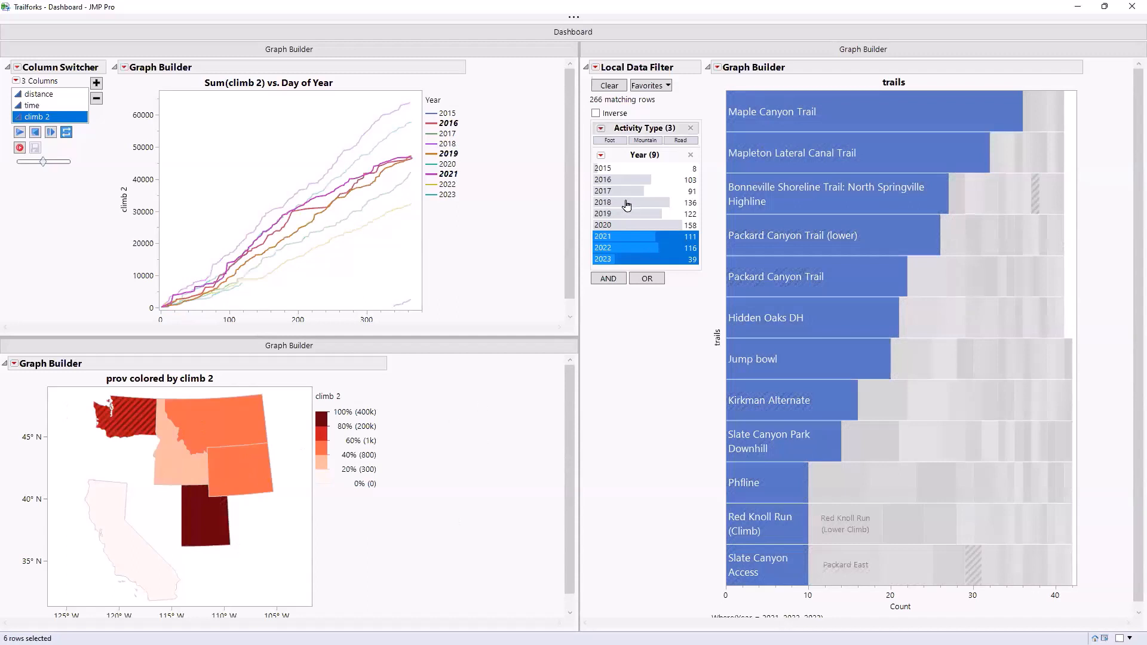
{"action": "left_click_drag", "start_coordinate": [628, 202], "coordinate": [632, 236]}
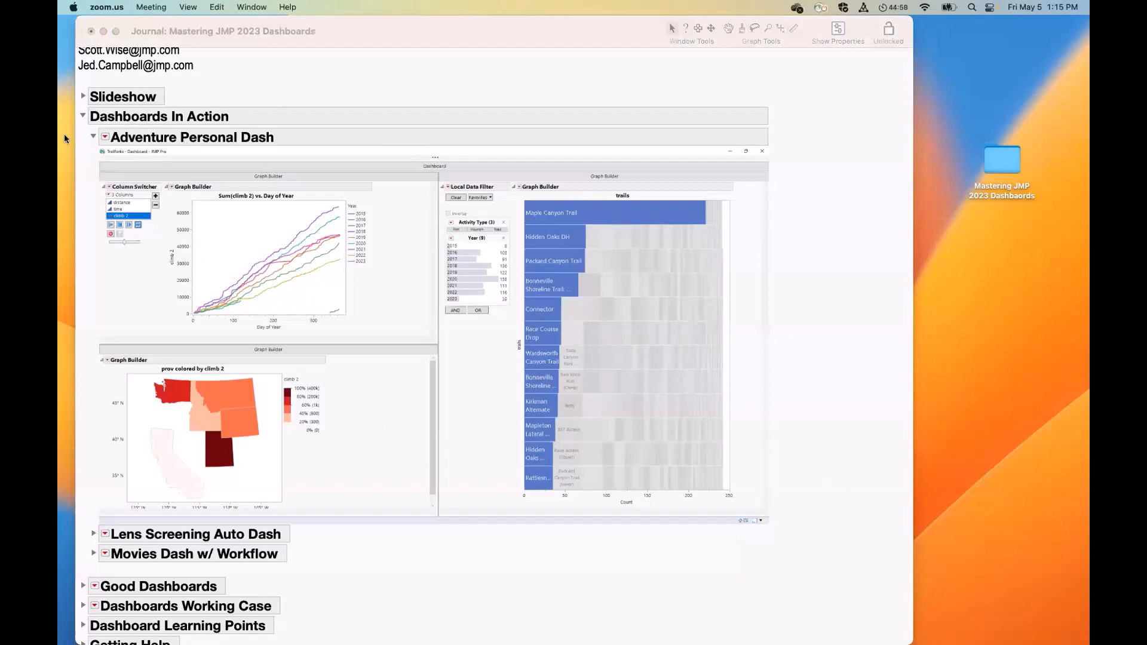
In the Mastering JMP 2023 Dashboards journal, collapse Adventure Personal Dash and expand Lens Screening Auto Dash
{"action": "left_click", "coordinate": [90, 139]}
{"action": "left_click", "coordinate": [92, 138]}
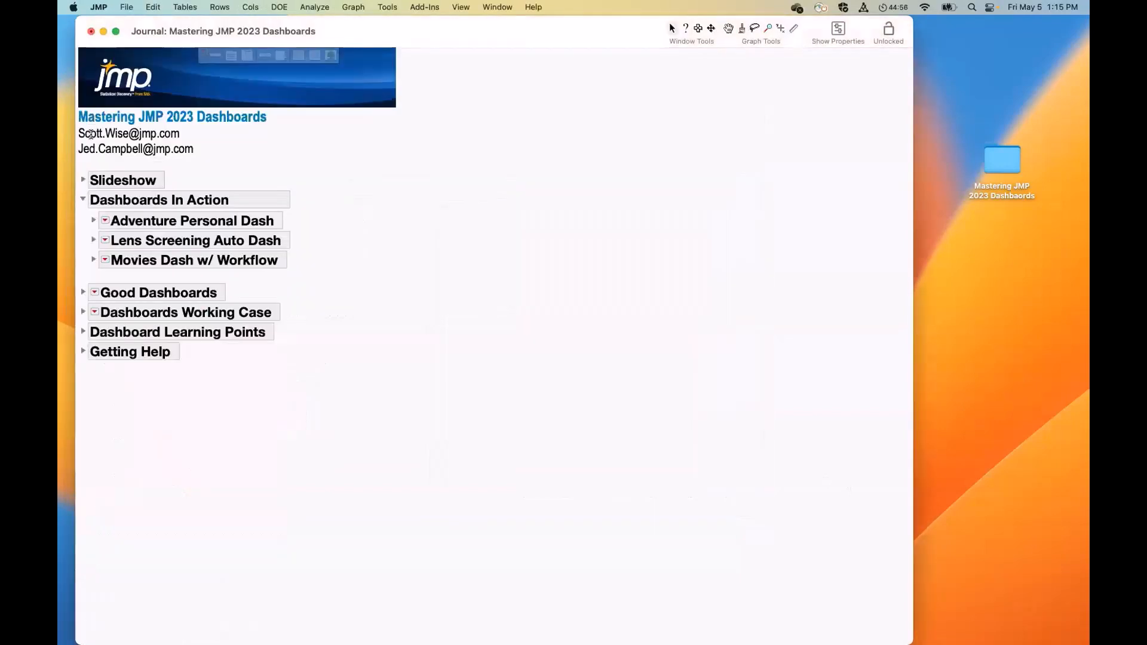
{"action": "left_click", "coordinate": [94, 240]}
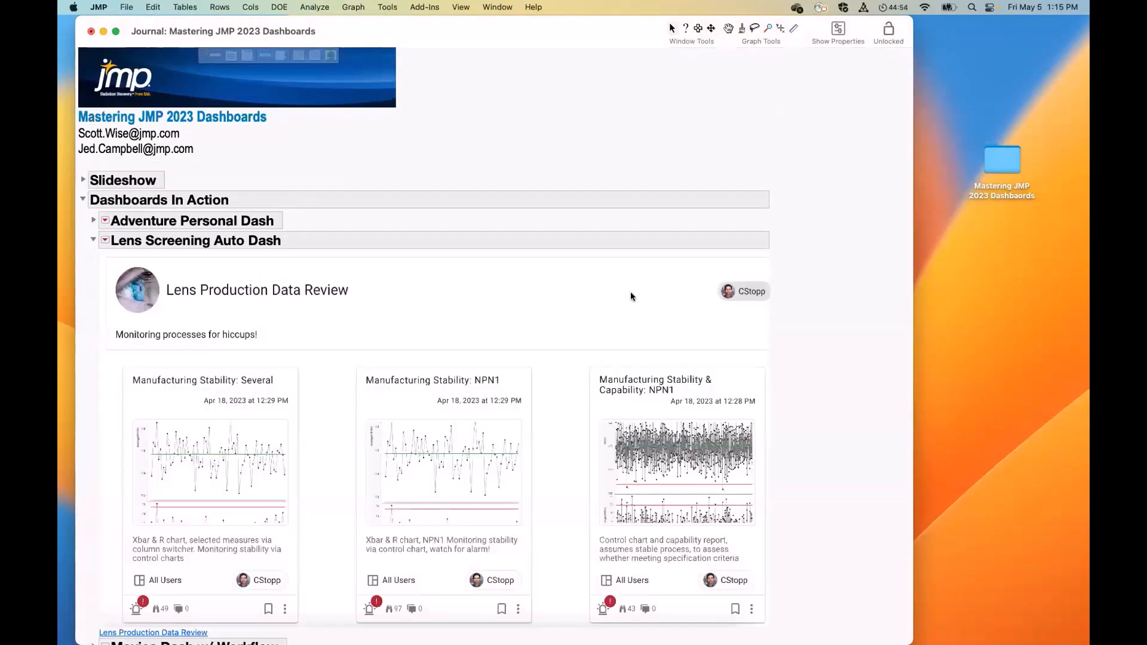
{"action": "scroll", "coordinate": [632, 289], "scroll_direction": "down", "scroll_amount": 5}
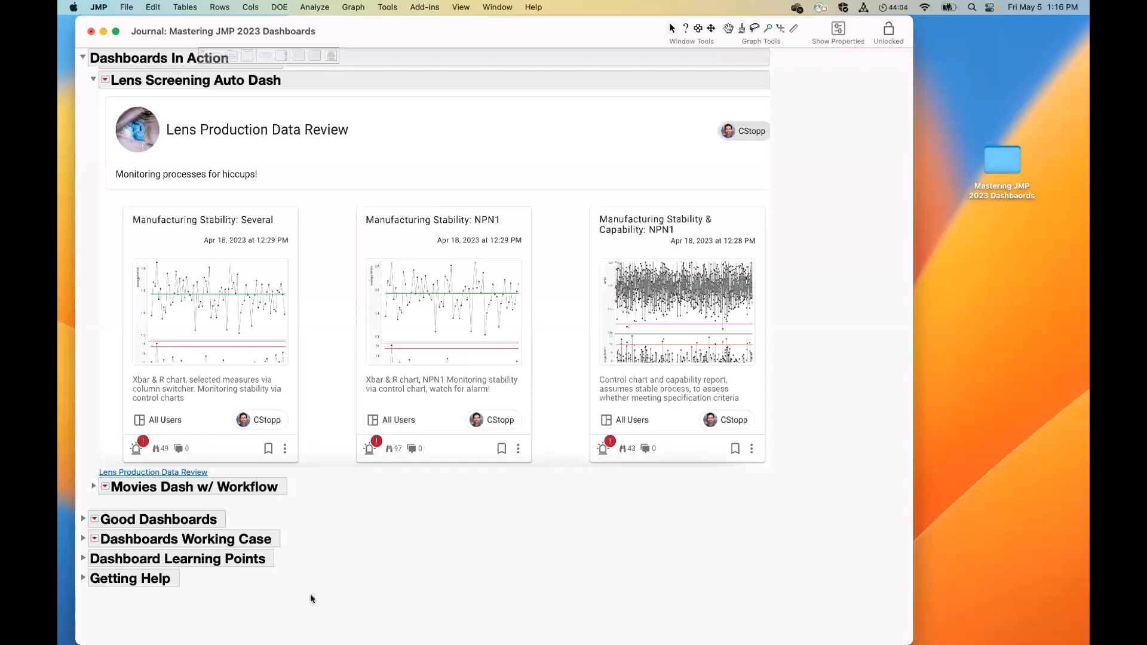
Open the Lens Production Data Review link in the browser and reposition the browser window over the journal
{"action": "left_click", "coordinate": [180, 470]}
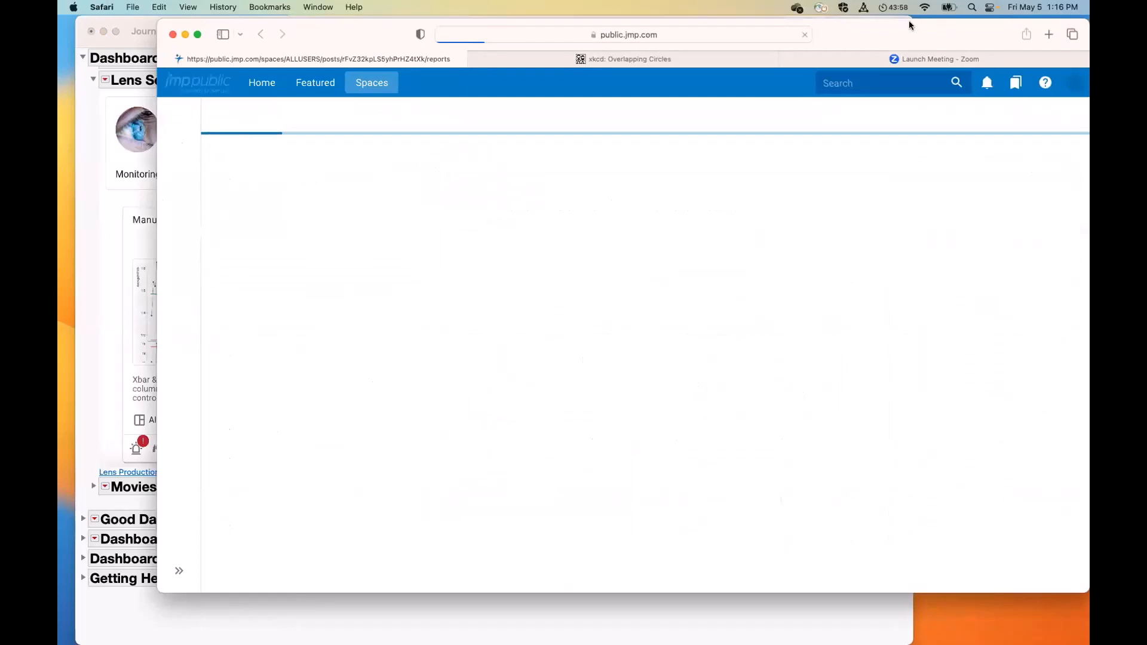
{"action": "mouse_move", "coordinate": [895, 36]}
{"action": "left_mouse_down"}
{"action": "mouse_move", "coordinate": [865, 97]}
{"action": "mouse_move", "coordinate": [890, 47]}
{"action": "left_mouse_up"}
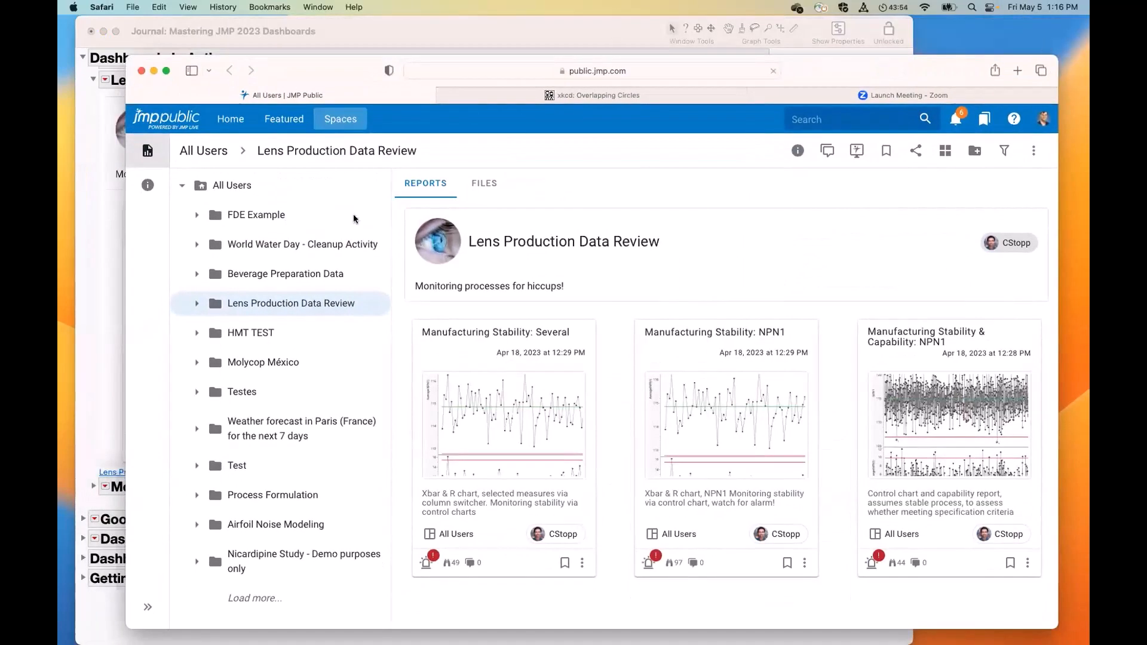
{"action": "left_click_drag", "start_coordinate": [838, 72], "coordinate": [782, 62]}
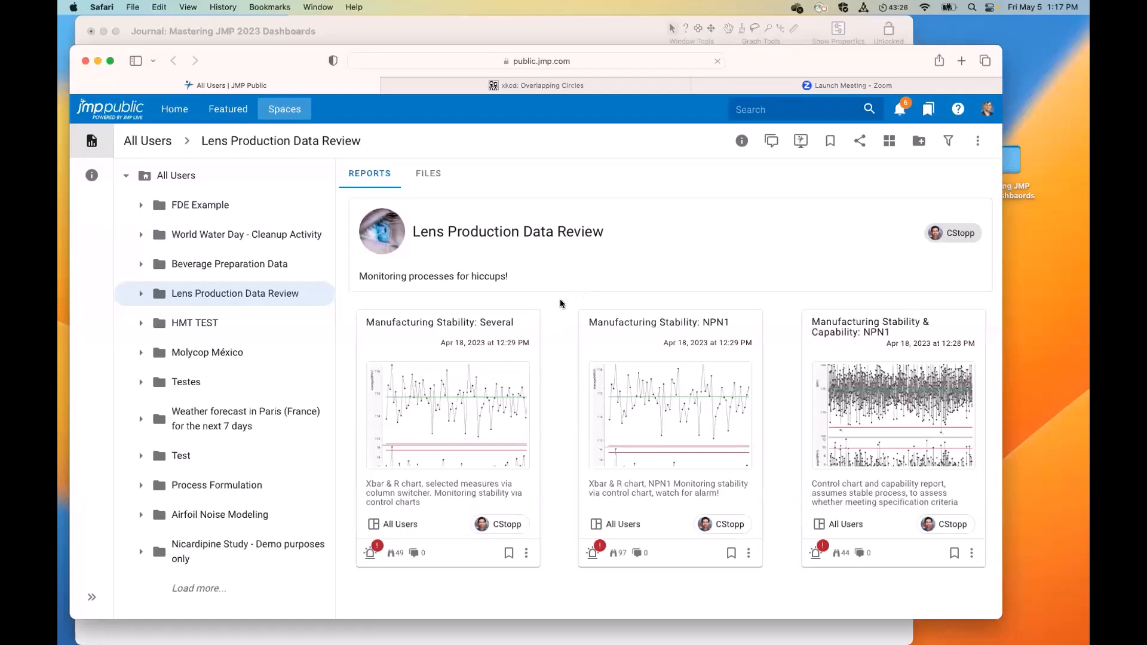
Open the Manufacturing Stability & Capability: NPN1 report and examine its control charts and capability analysis
{"action": "left_click", "coordinate": [877, 326]}
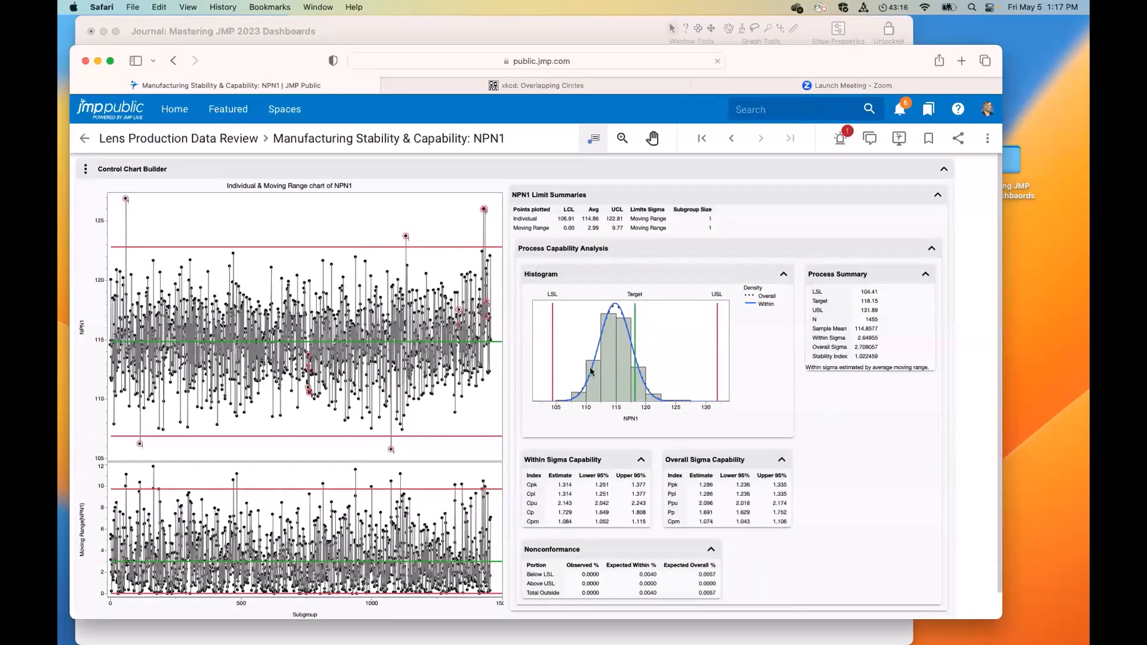
{"action": "scroll", "coordinate": [723, 377], "scroll_direction": "down", "scroll_amount": 1}
{"action": "scroll", "coordinate": [723, 370], "scroll_direction": "up", "scroll_amount": 1}
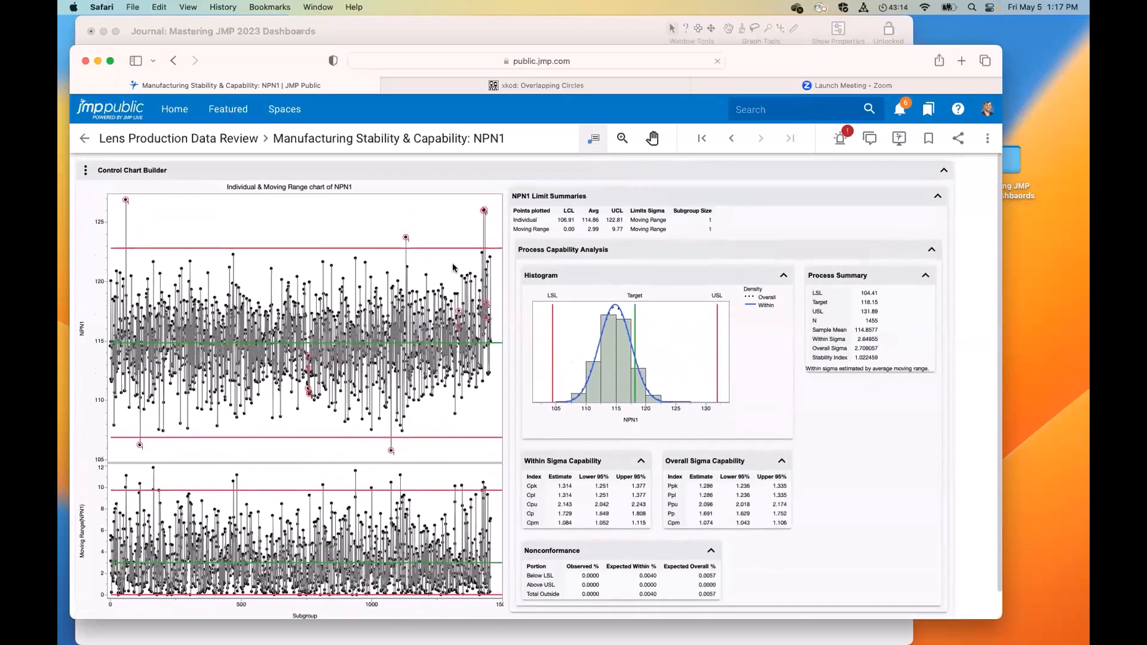
{"action": "mouse_move", "coordinate": [406, 238]}
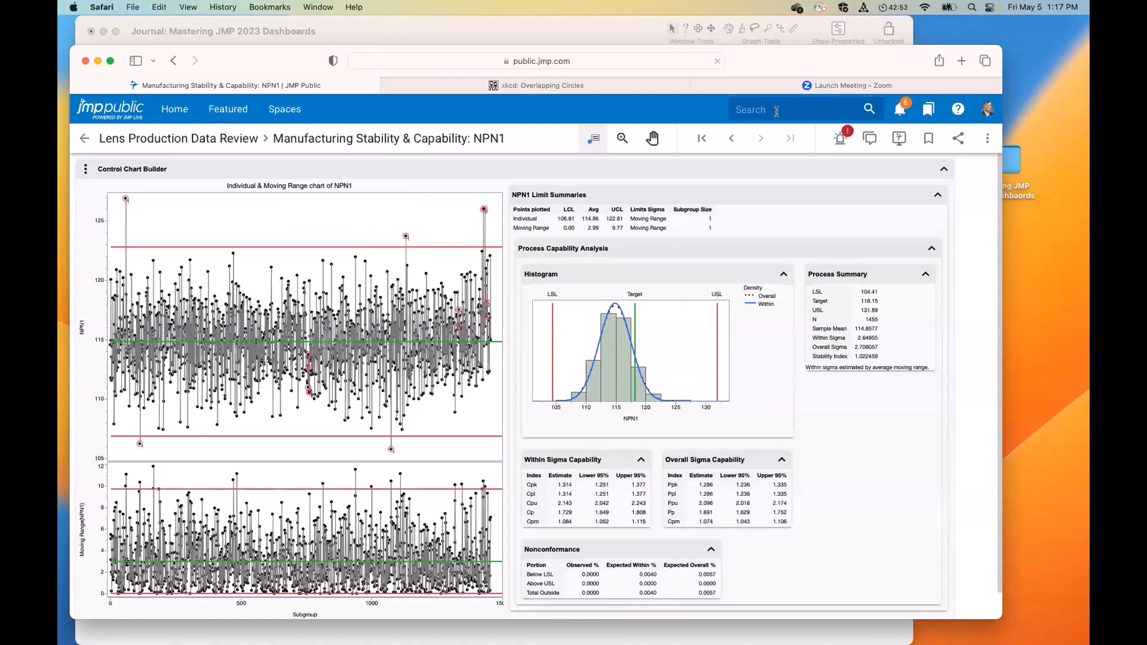
Open the report's control chart warnings and review the NPN1 warning details, comments and publishing information
{"action": "left_click", "coordinate": [844, 134]}
{"action": "scroll", "coordinate": [850, 349], "scroll_direction": "down", "scroll_amount": 3}
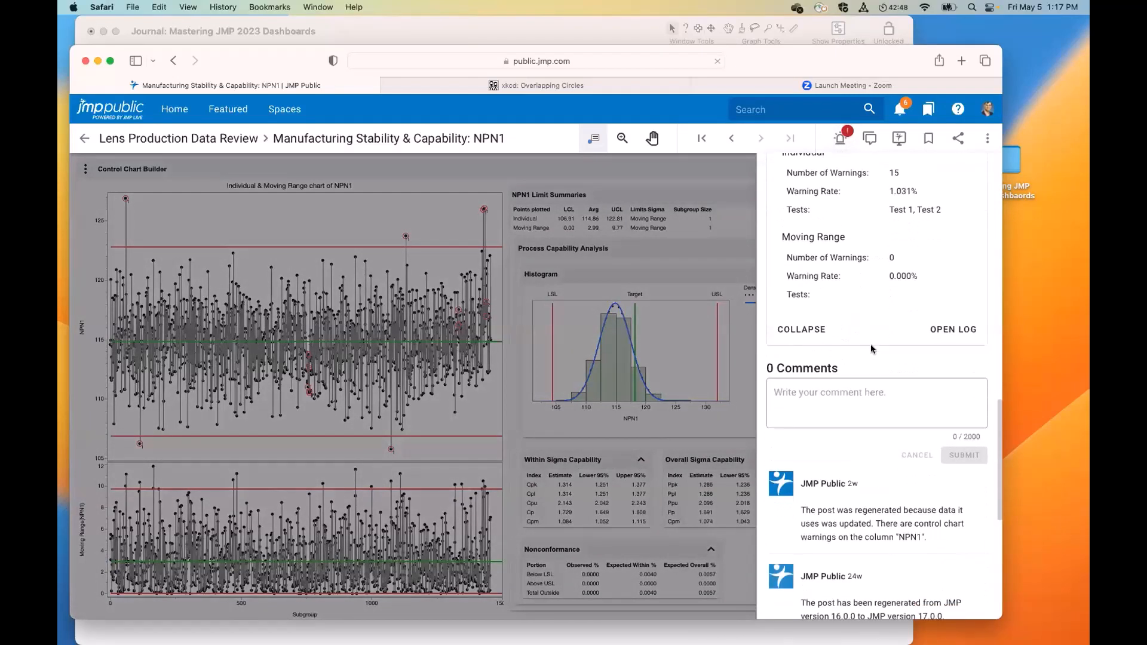
{"action": "scroll", "coordinate": [837, 269], "scroll_direction": "up", "scroll_amount": 1}
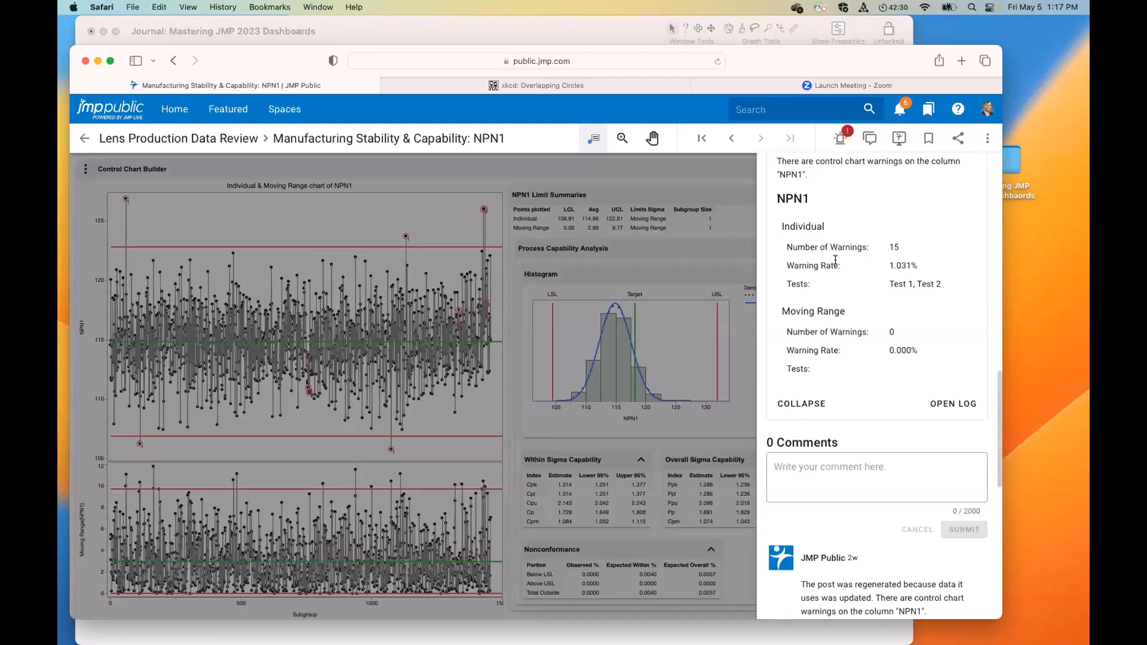
{"action": "scroll", "coordinate": [842, 304], "scroll_direction": "down", "scroll_amount": 10}
{"action": "scroll", "coordinate": [865, 298], "scroll_direction": "up", "scroll_amount": 20}
{"action": "scroll", "coordinate": [865, 297], "scroll_direction": "down", "scroll_amount": 8}
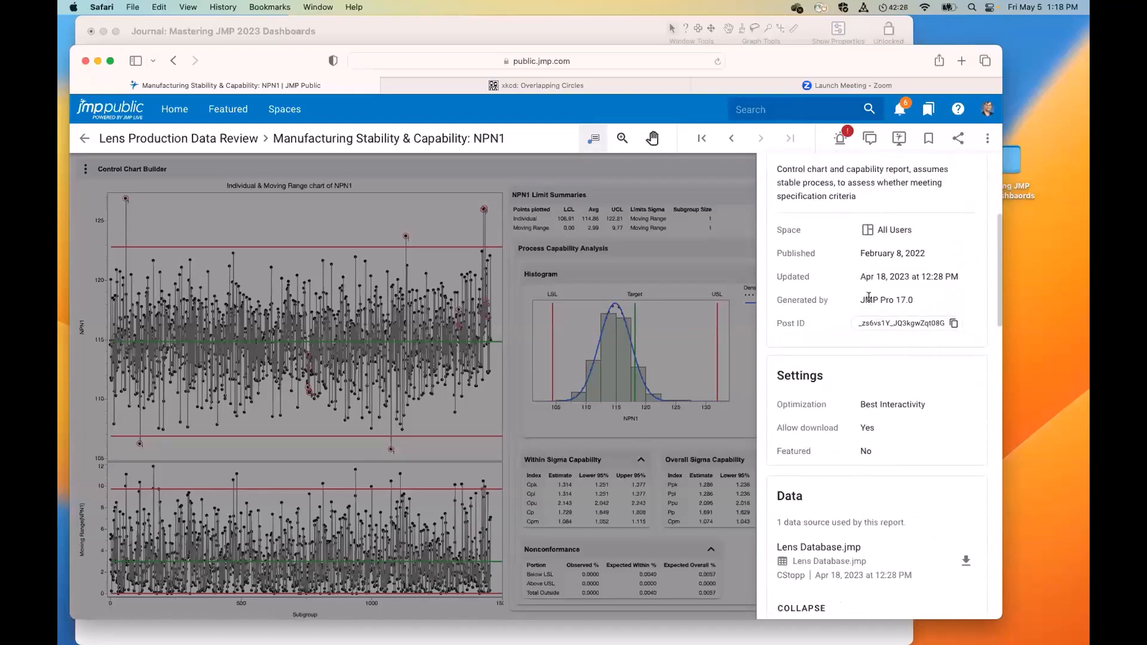
Open the Lens Database.jmp data source, view its refresh settings and schedules, and return to the JMP journal
{"action": "scroll", "coordinate": [872, 300], "scroll_direction": "down", "scroll_amount": 3}
{"action": "left_click", "coordinate": [837, 375]}
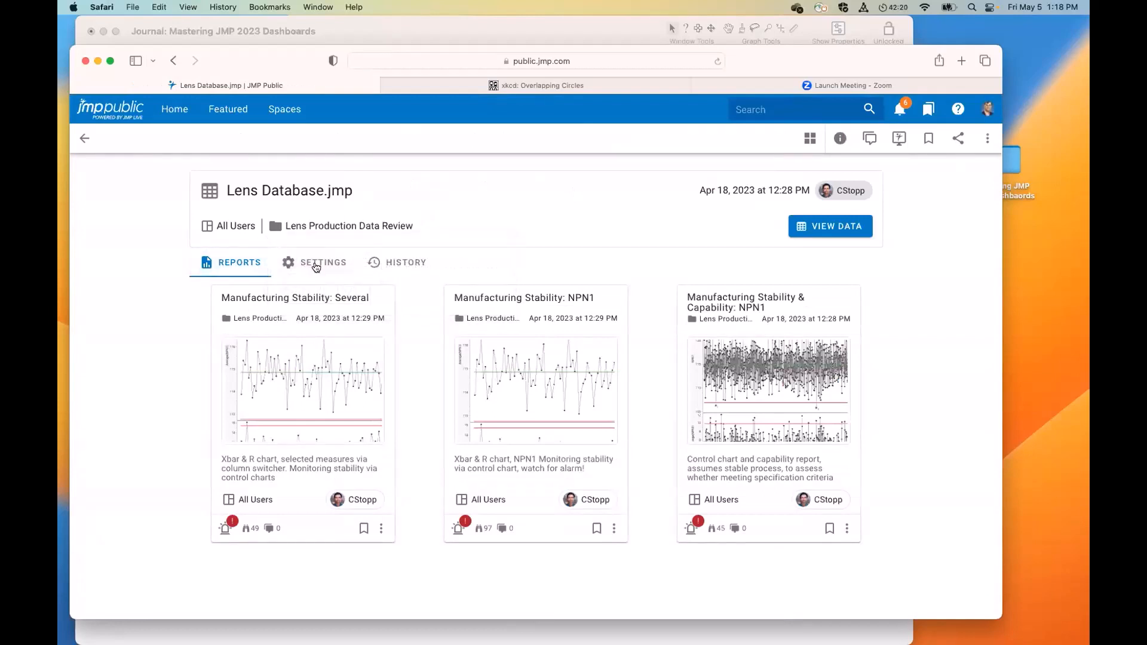
{"action": "left_click", "coordinate": [316, 264]}
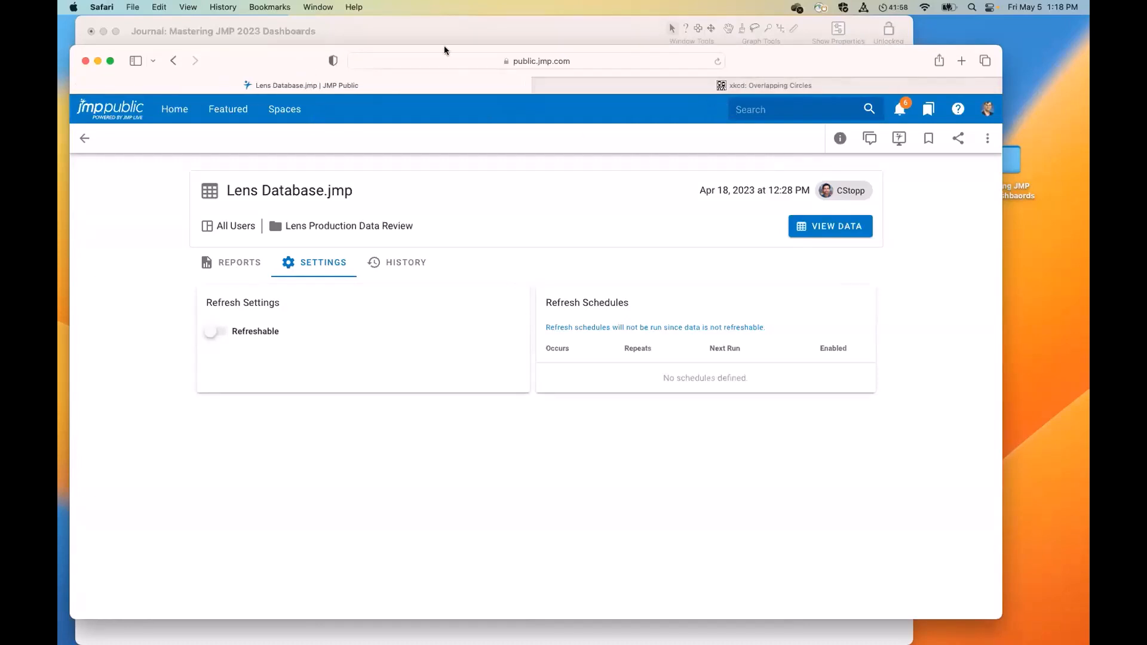
{"action": "left_click", "coordinate": [414, 21]}
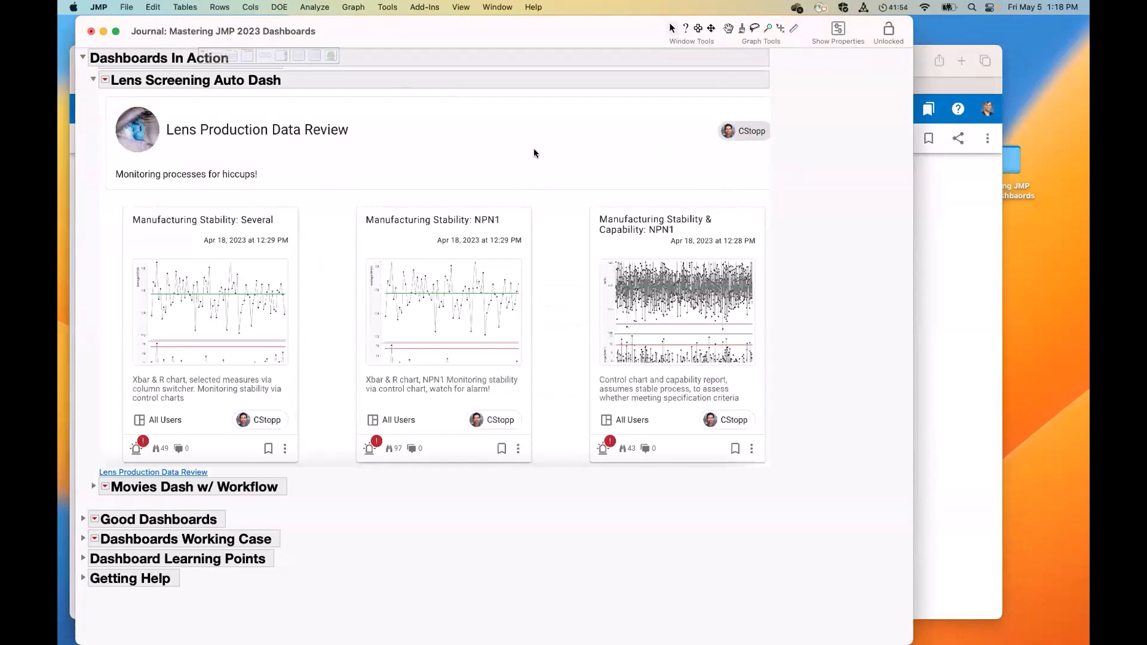
Switch to the browser, go back to the Lens Production Data Review folder and copy its sharing link
{"action": "scroll", "coordinate": [497, 150], "scroll_direction": "up", "scroll_amount": 5}
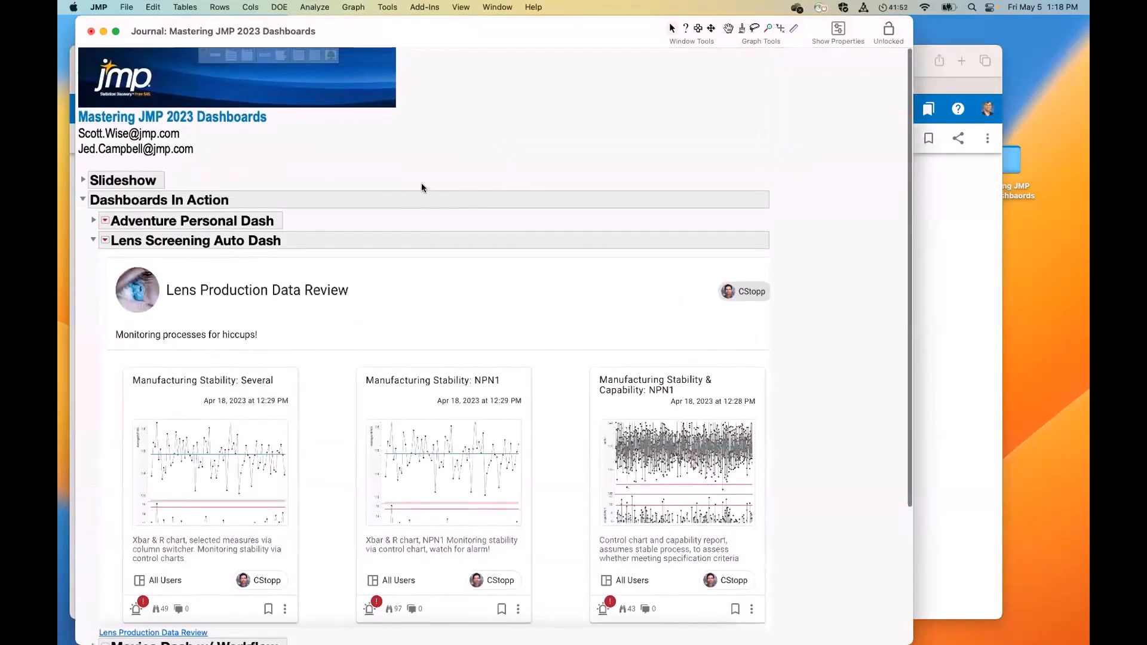
{"action": "left_click", "coordinate": [931, 200]}
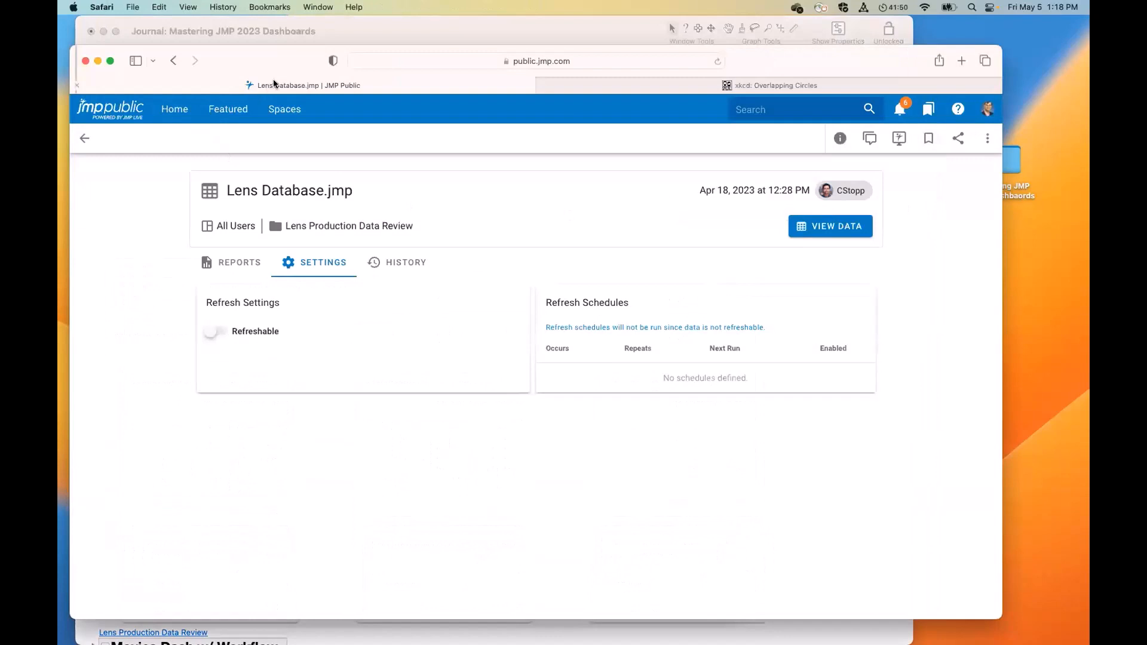
{"action": "left_click", "coordinate": [87, 138]}
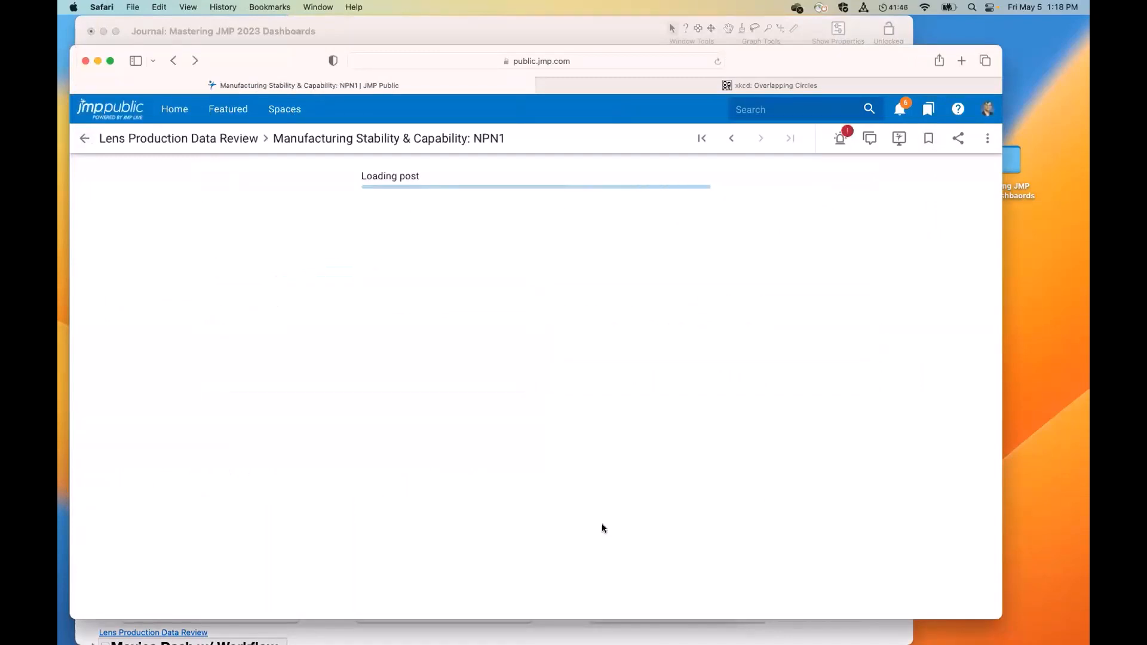
{"action": "left_click", "coordinate": [92, 150]}
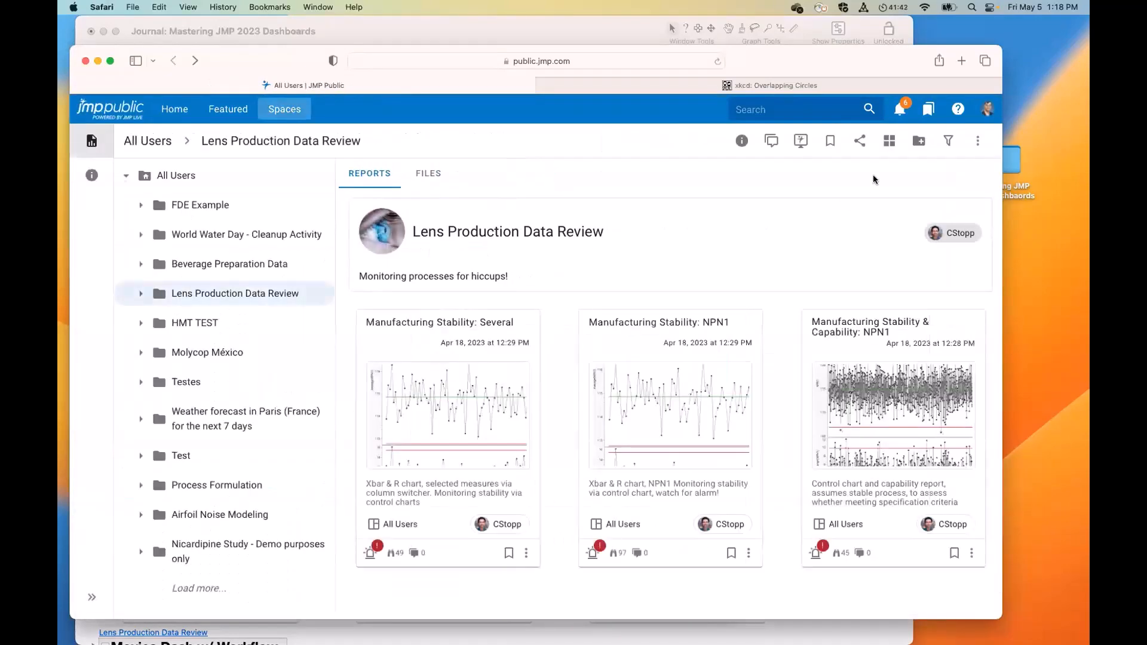
{"action": "left_click", "coordinate": [862, 141]}
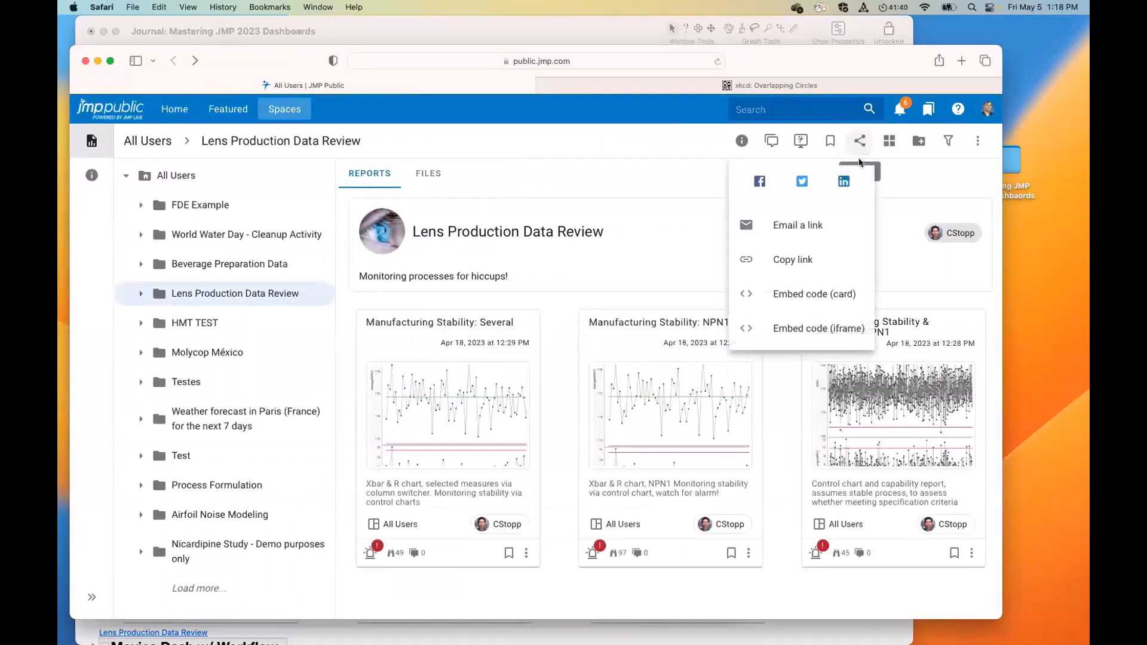
{"action": "left_click", "coordinate": [807, 259]}
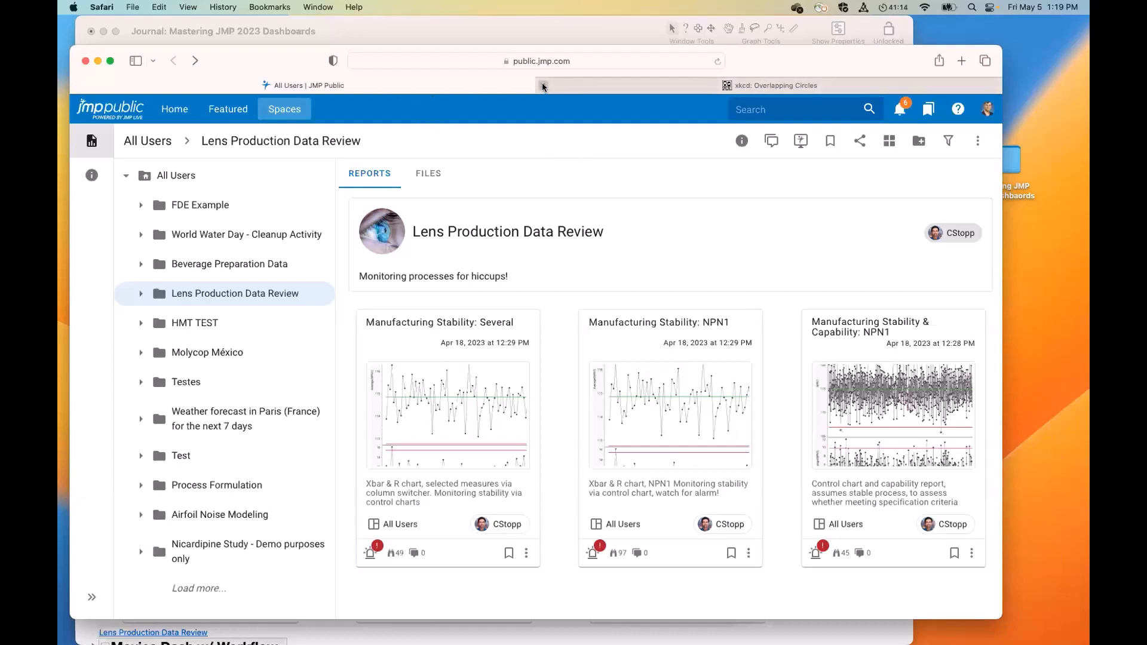
Return to the JMP journal, collapse Lens Screening Auto Dash and expand the Movies Dash w/ Workflow section
{"action": "left_click_drag", "start_coordinate": [308, 61], "coordinate": [313, 174]}
{"action": "left_click", "coordinate": [655, 141]}
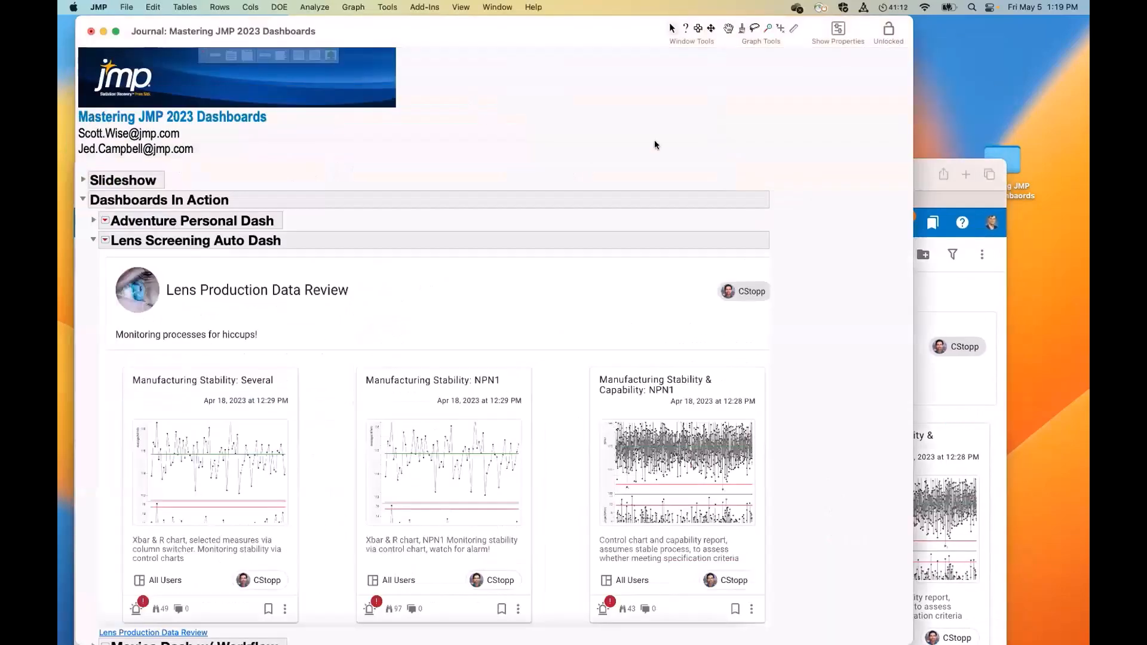
{"action": "left_click", "coordinate": [93, 239]}
{"action": "left_click", "coordinate": [92, 262]}
{"action": "scroll", "coordinate": [584, 346], "scroll_direction": "down", "scroll_amount": 5}
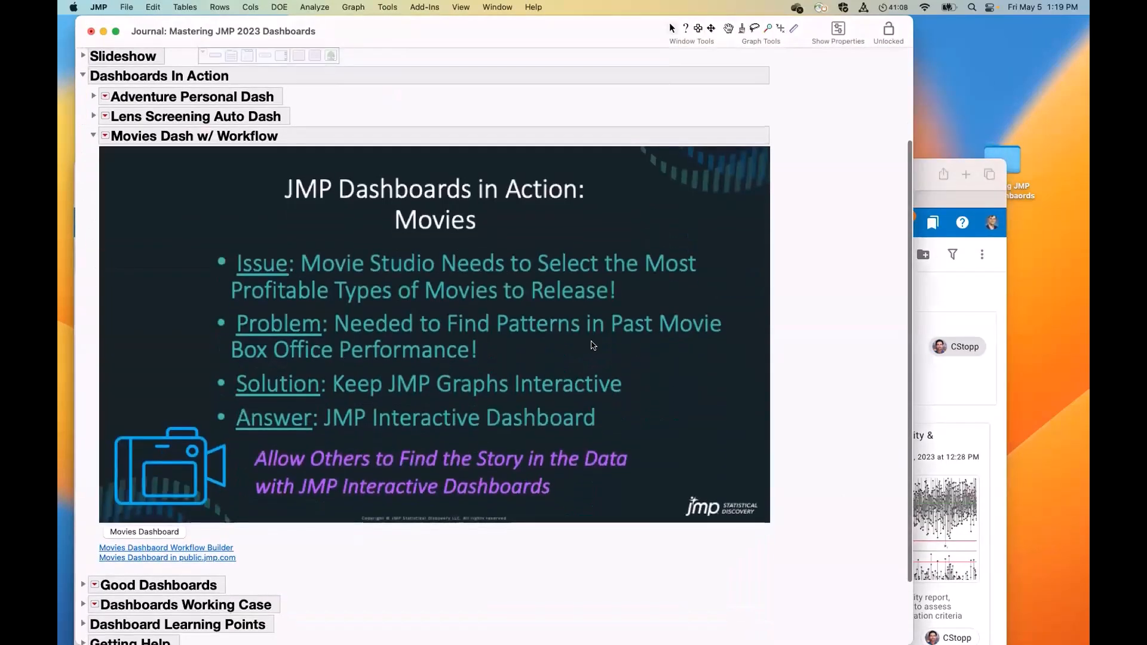
{"action": "scroll", "coordinate": [594, 346], "scroll_direction": "up", "scroll_amount": 2}
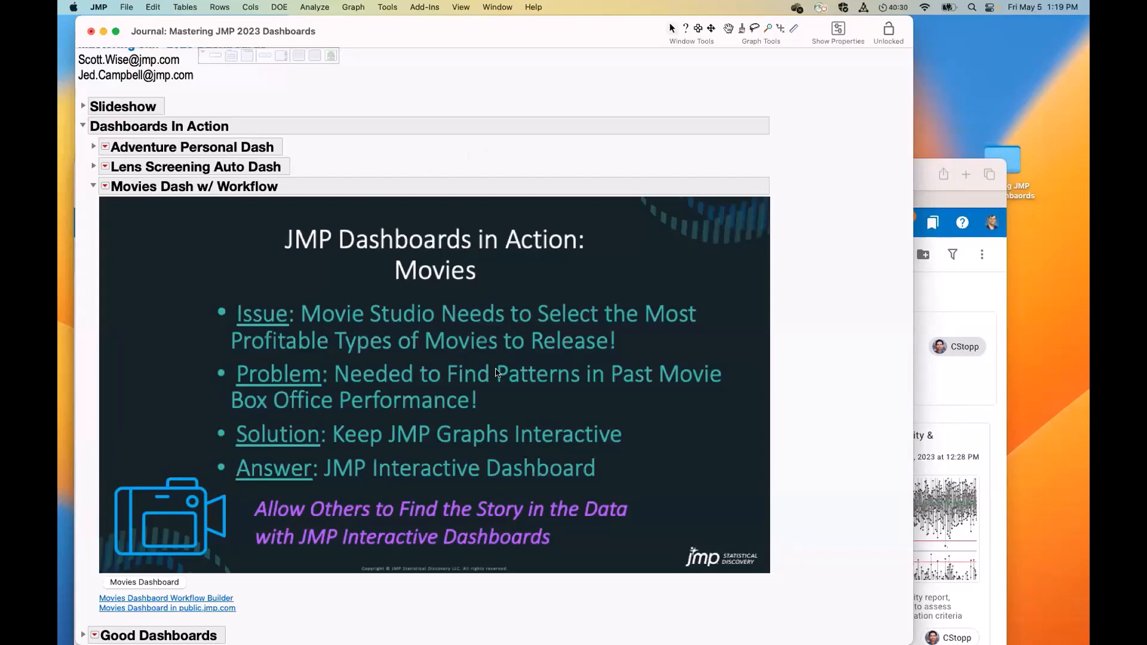
Open the Movies Dashboard data table from the journal and enlarge its window until all columns fit
{"action": "left_click", "coordinate": [145, 582]}
{"action": "left_click_drag", "start_coordinate": [445, 89], "coordinate": [396, 66]}
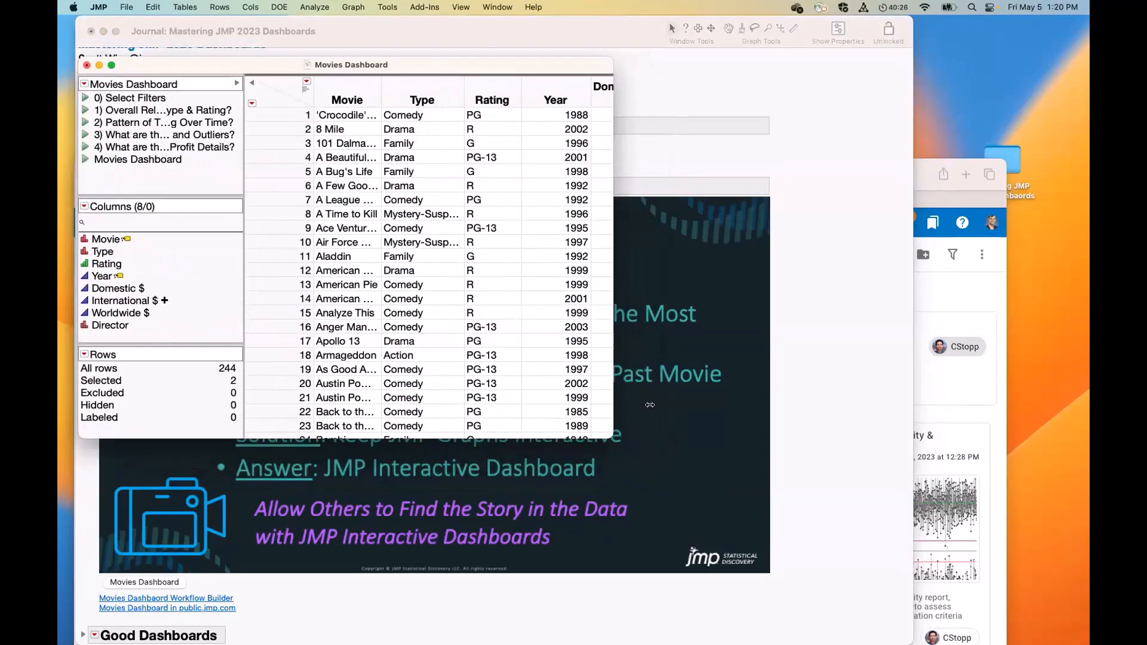
{"action": "left_click_drag", "start_coordinate": [613, 437], "coordinate": [914, 579]}
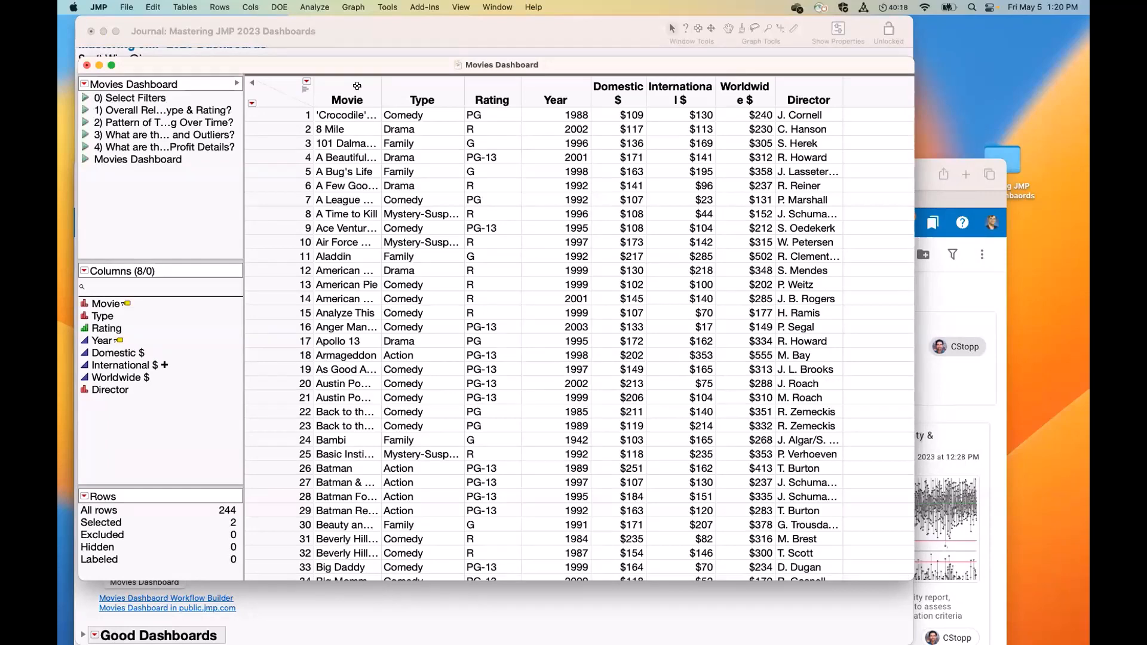
Display the header graphs above the columns of the Movies Dashboard table
{"action": "left_click", "coordinate": [357, 86]}
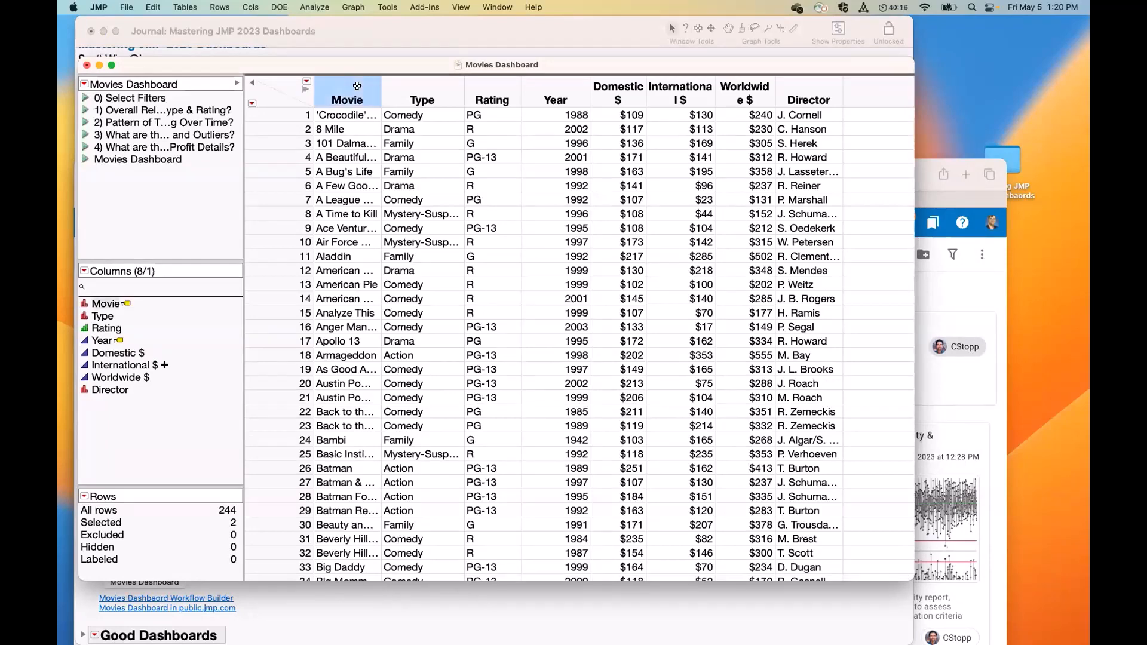
{"action": "left_click", "coordinate": [303, 95]}
{"action": "left_click", "coordinate": [307, 89]}
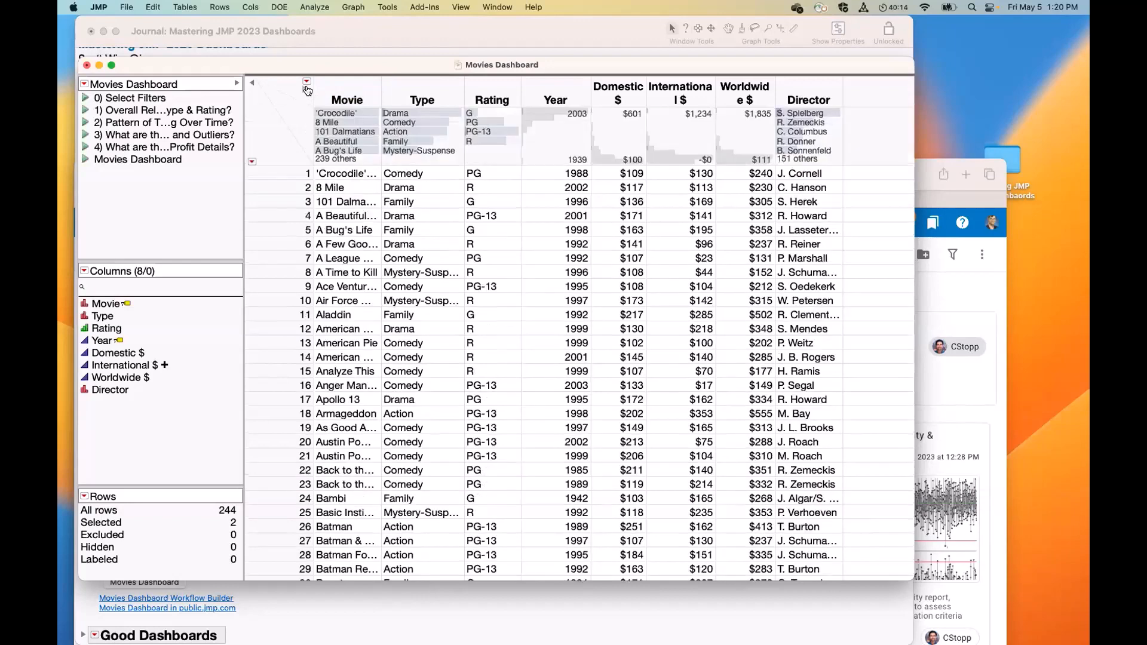
Examine the table's Movie, Type, Rating, Year, Domestic $ and Director columns, the 8 Mile row and the row summary
{"action": "left_click", "coordinate": [359, 85]}
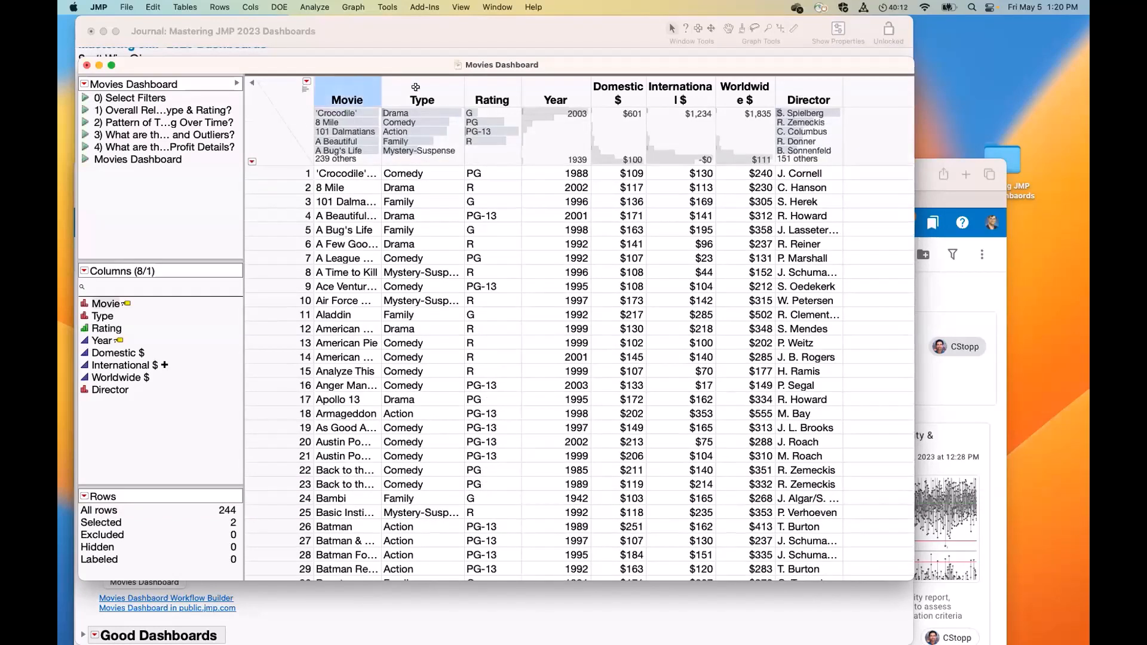
{"action": "left_click", "coordinate": [418, 87]}
{"action": "left_click", "coordinate": [507, 93]}
{"action": "left_click", "coordinate": [576, 96]}
{"action": "left_click", "coordinate": [624, 94]}
{"action": "left_click", "coordinate": [789, 96]}
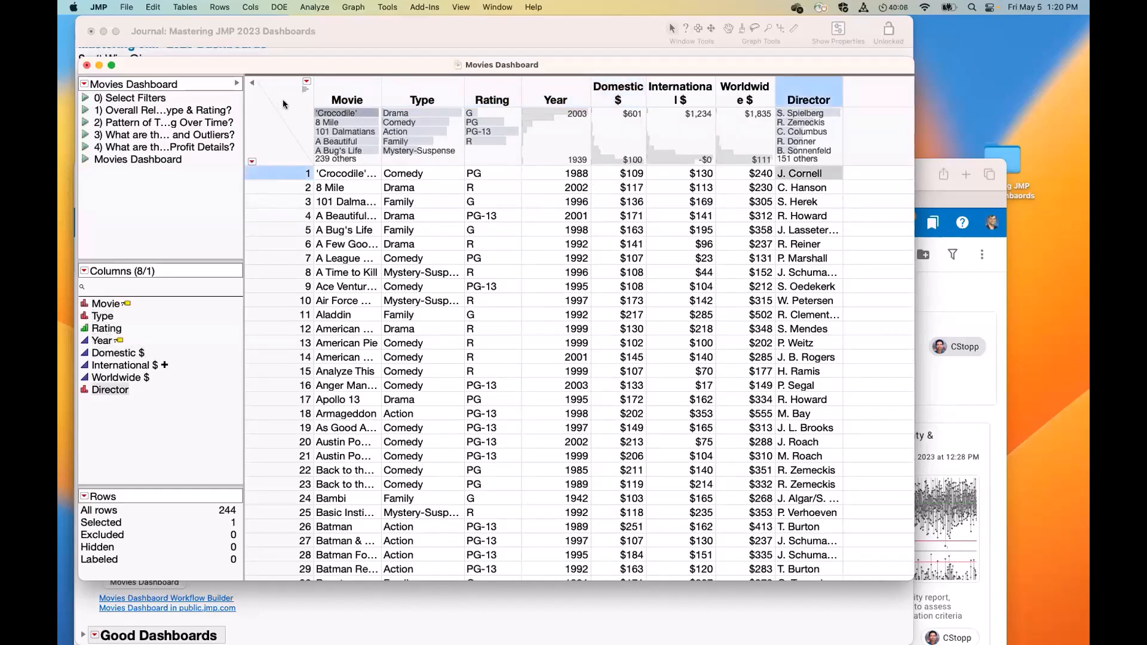
{"action": "left_click", "coordinate": [285, 105]}
{"action": "left_click", "coordinate": [280, 186]}
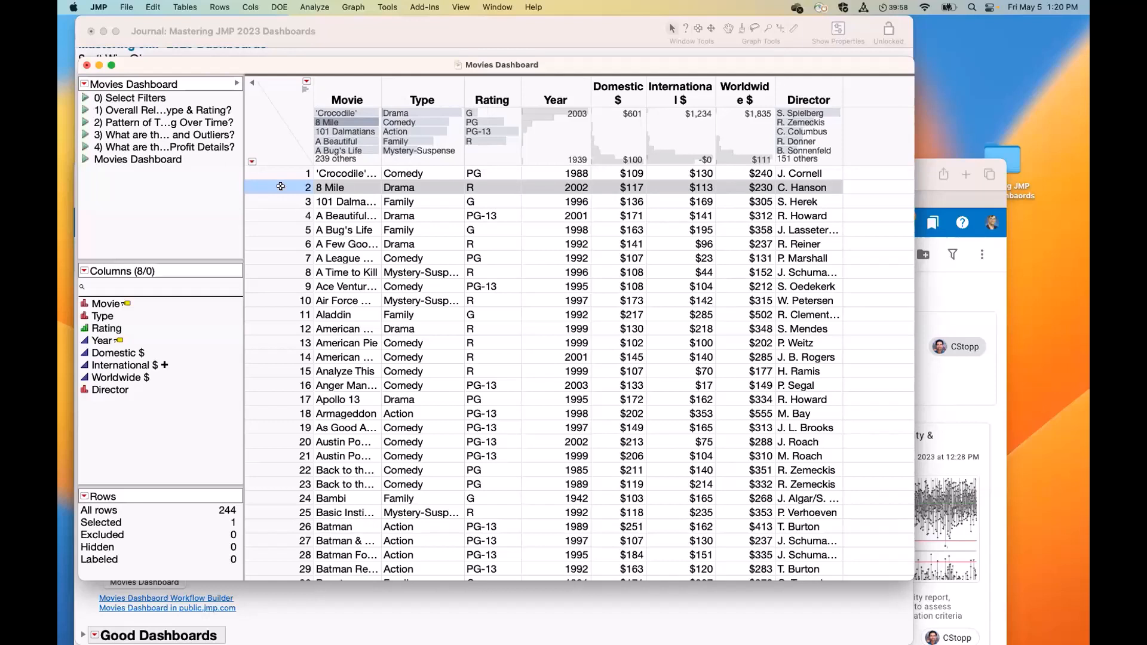
{"action": "left_click_drag", "start_coordinate": [208, 496], "coordinate": [260, 532]}
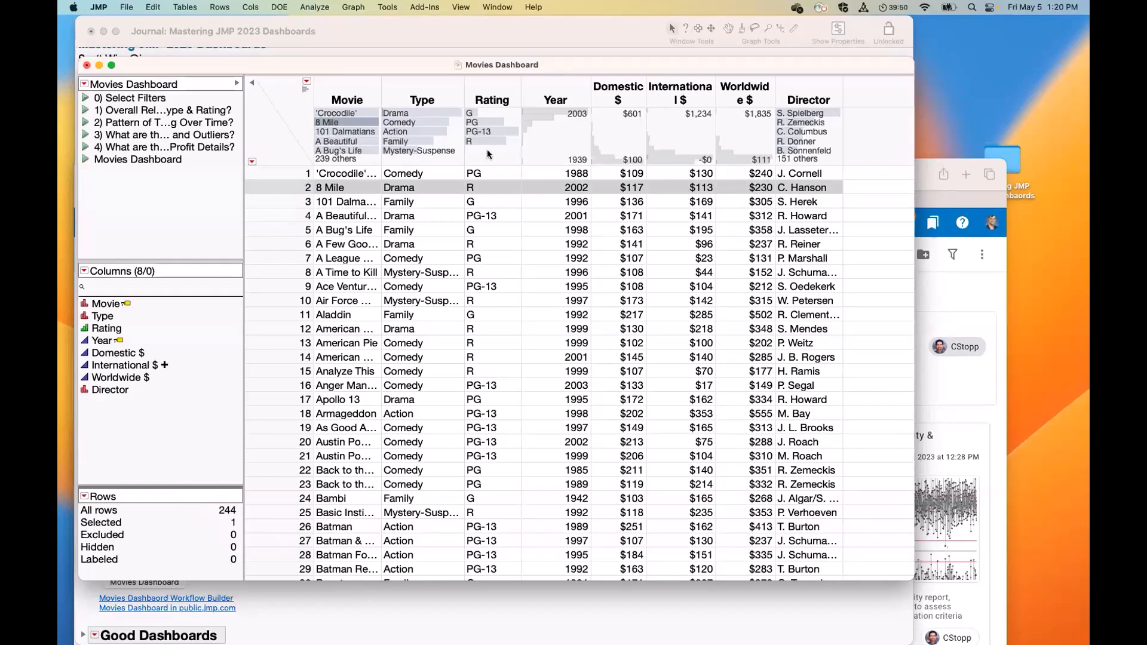
Start a Graph Builder graph with Domestic $ on the Y axis and Rating on the X axis
{"action": "left_click", "coordinate": [354, 7]}
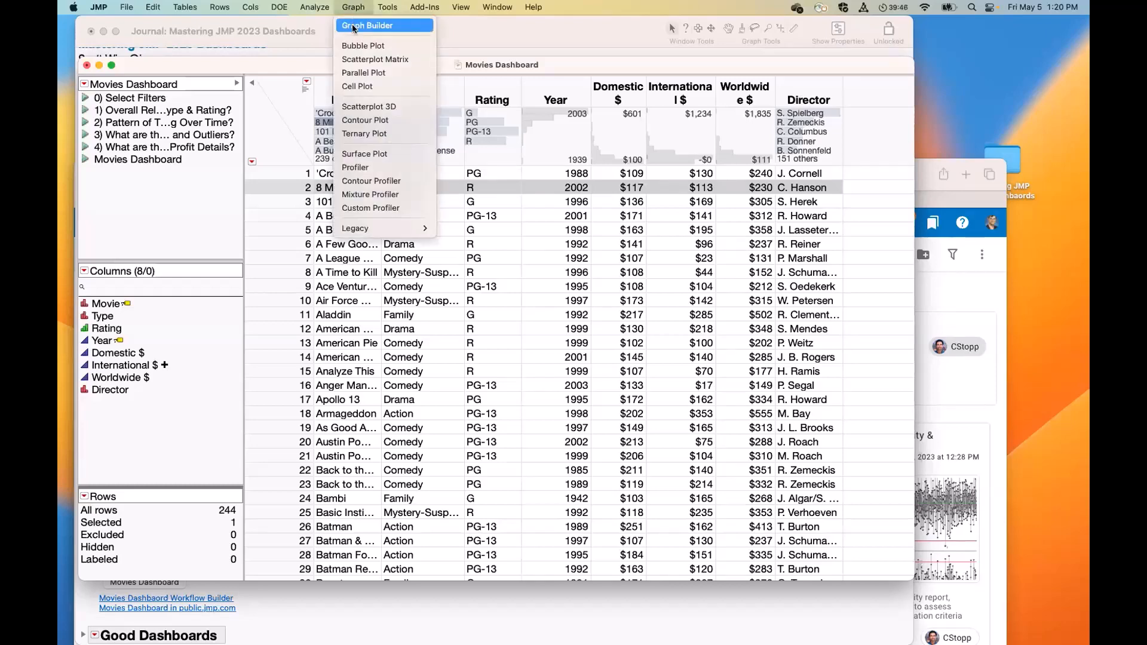
{"action": "left_click", "coordinate": [353, 25]}
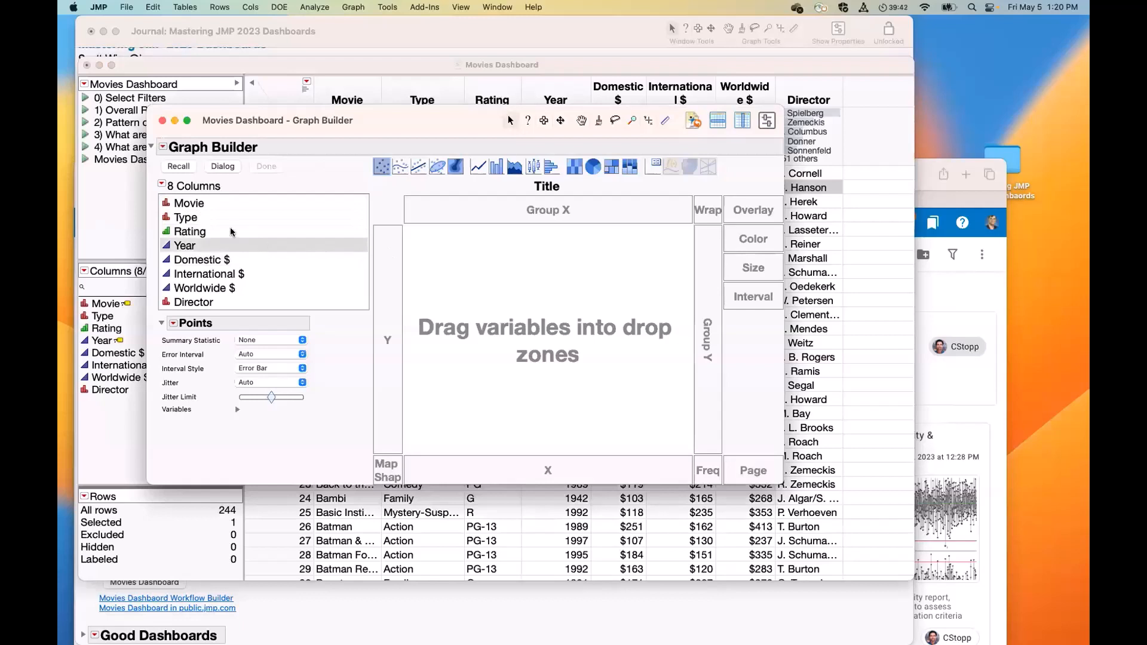
{"action": "left_click_drag", "start_coordinate": [198, 260], "coordinate": [383, 281]}
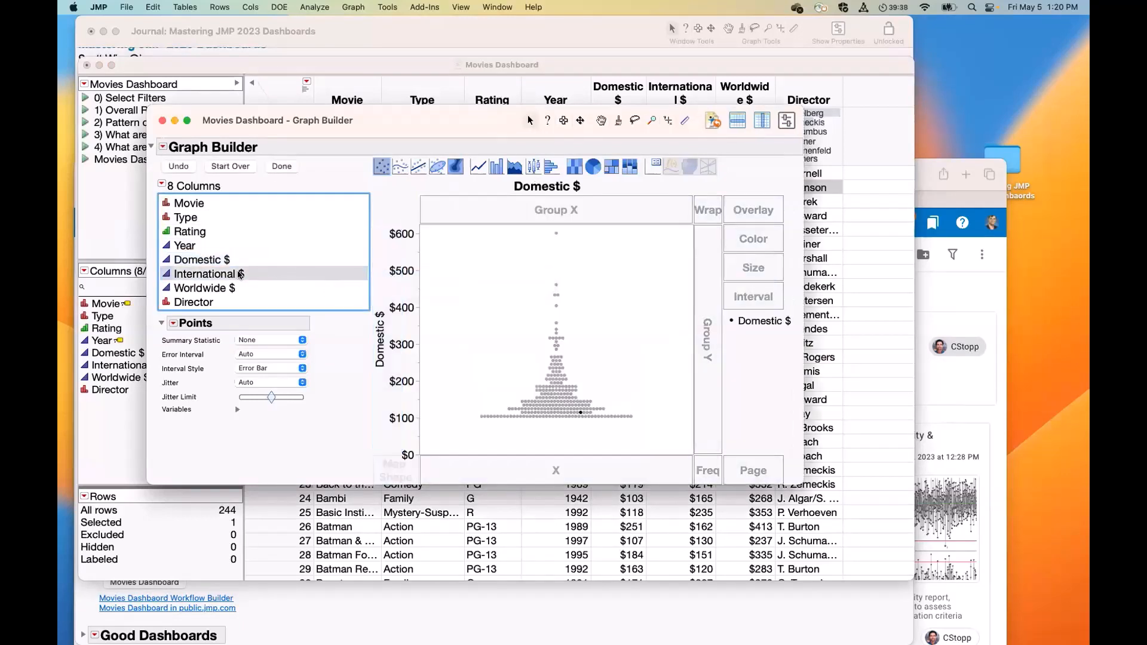
{"action": "left_click_drag", "start_coordinate": [196, 232], "coordinate": [483, 472]}
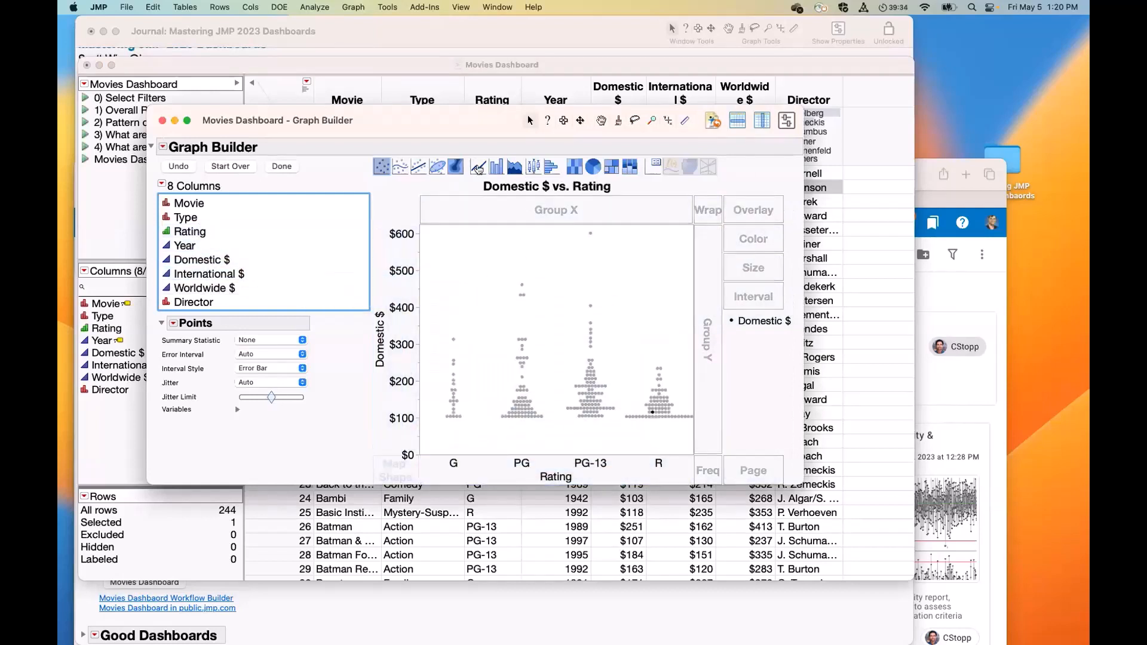
Change the graph to a bar chart with Sum as its summary statistic
{"action": "left_click", "coordinate": [500, 167]}
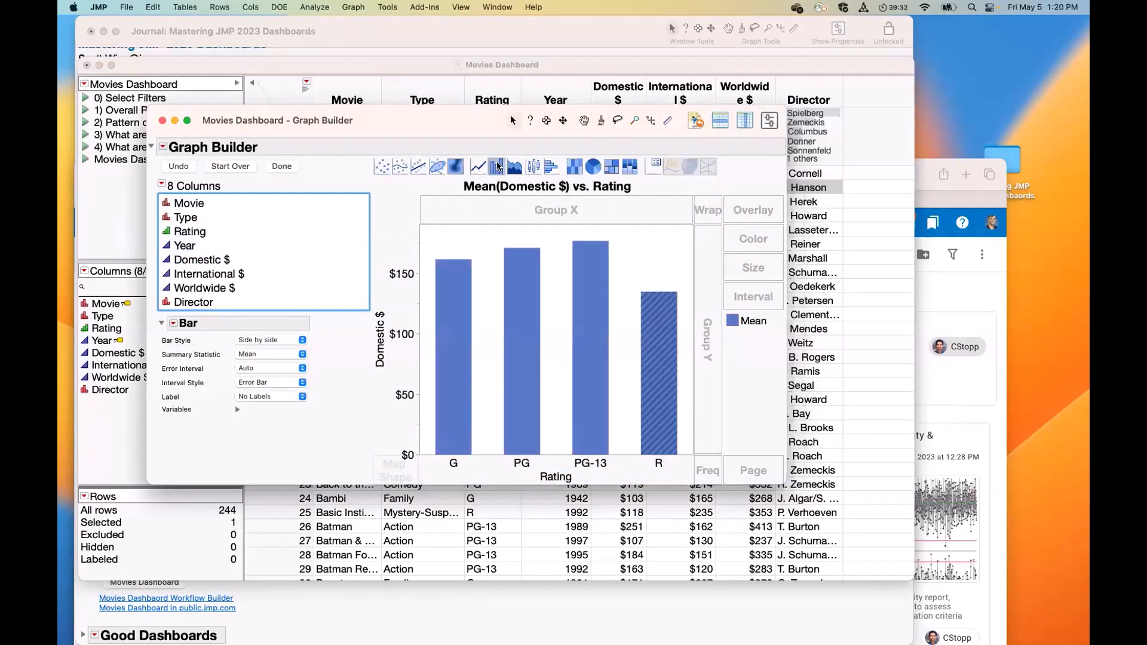
{"action": "left_click", "coordinate": [429, 327]}
{"action": "left_click", "coordinate": [254, 353]}
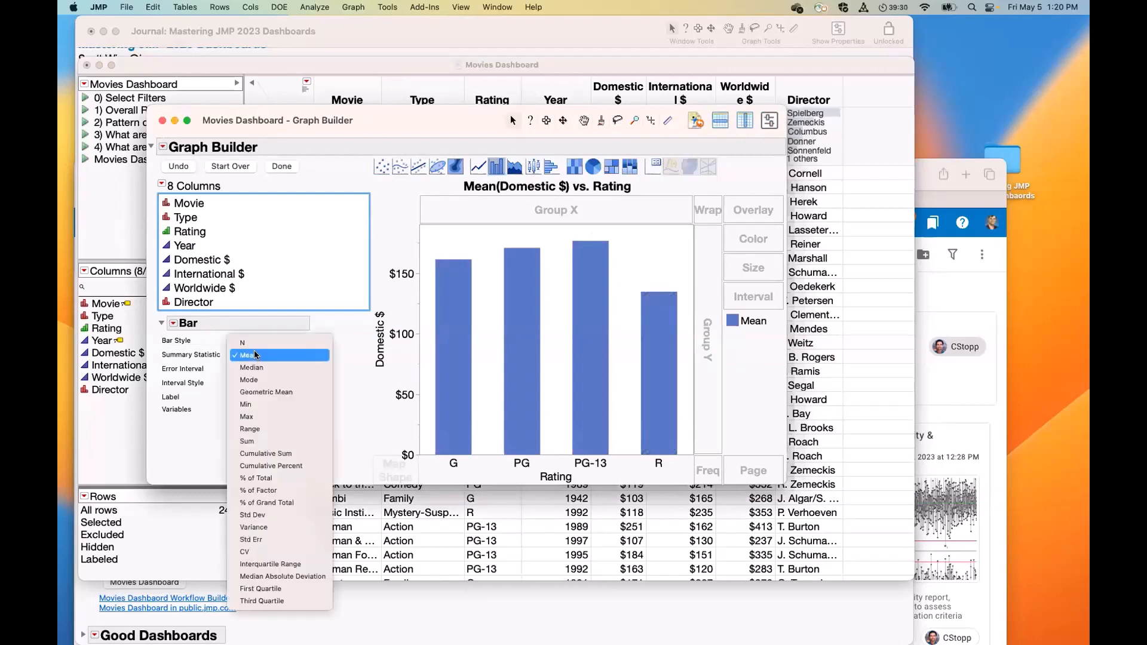
{"action": "left_click", "coordinate": [257, 440]}
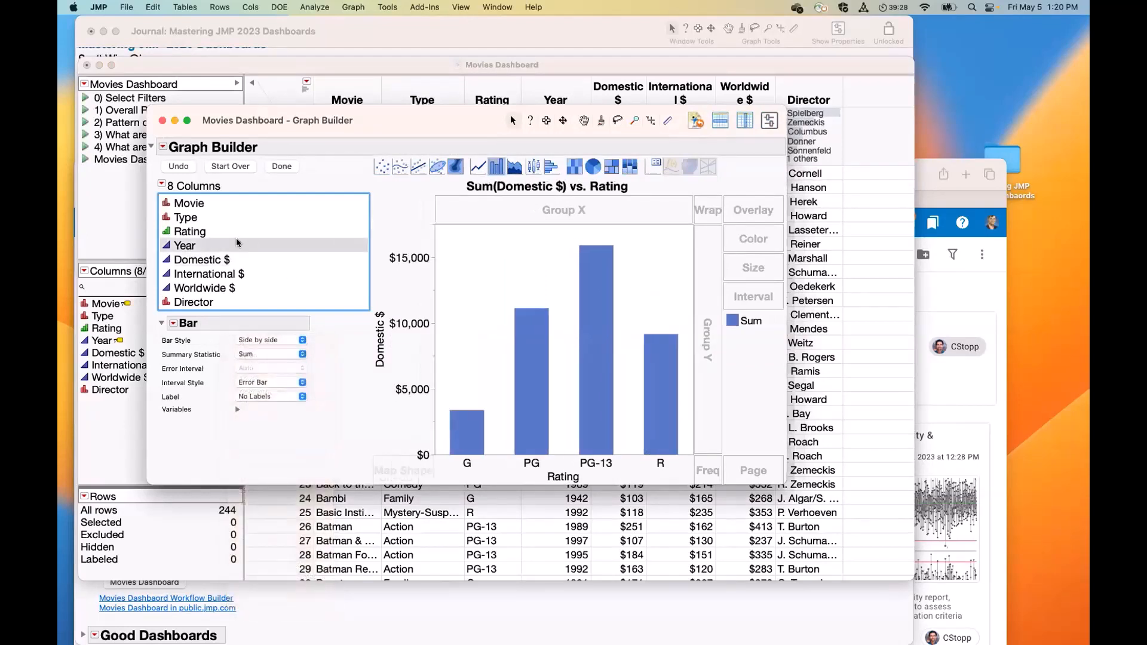
Overlay the bar chart by Type and set the bar style to Stacked
{"action": "left_click_drag", "start_coordinate": [192, 221], "coordinate": [771, 214]}
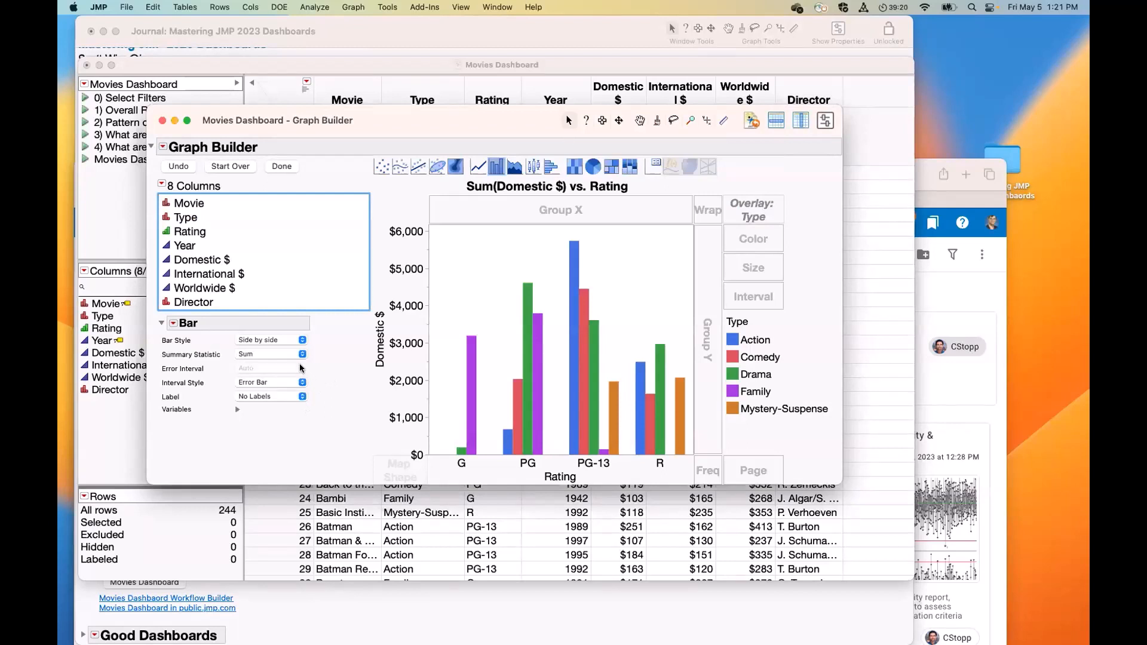
{"action": "left_click", "coordinate": [279, 345]}
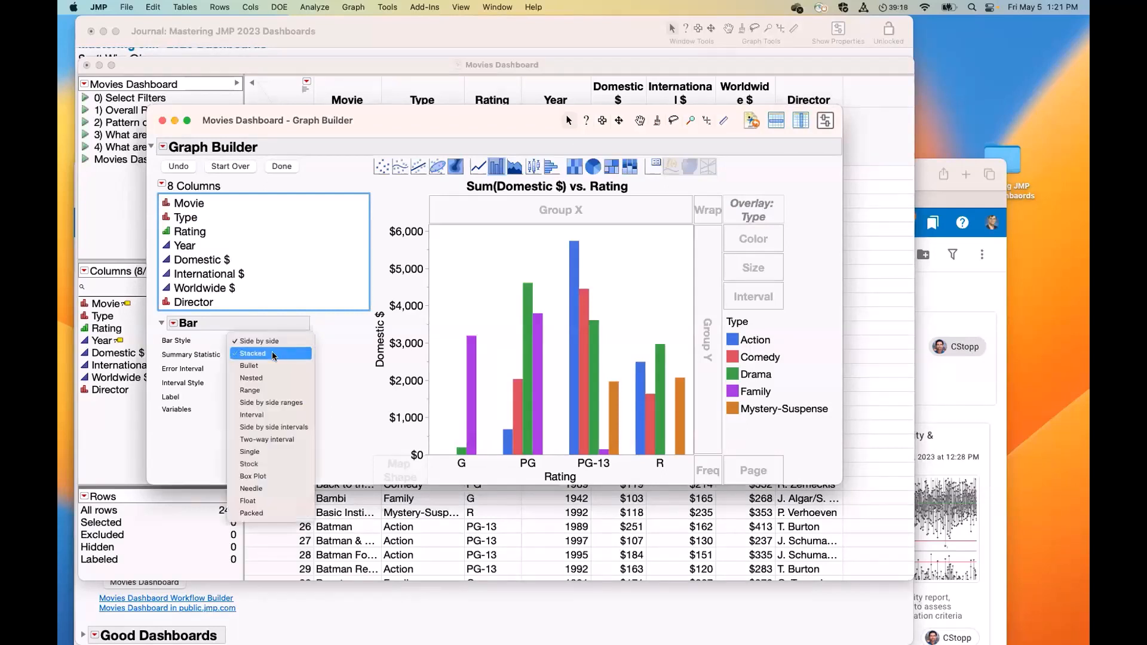
{"action": "left_click", "coordinate": [276, 355]}
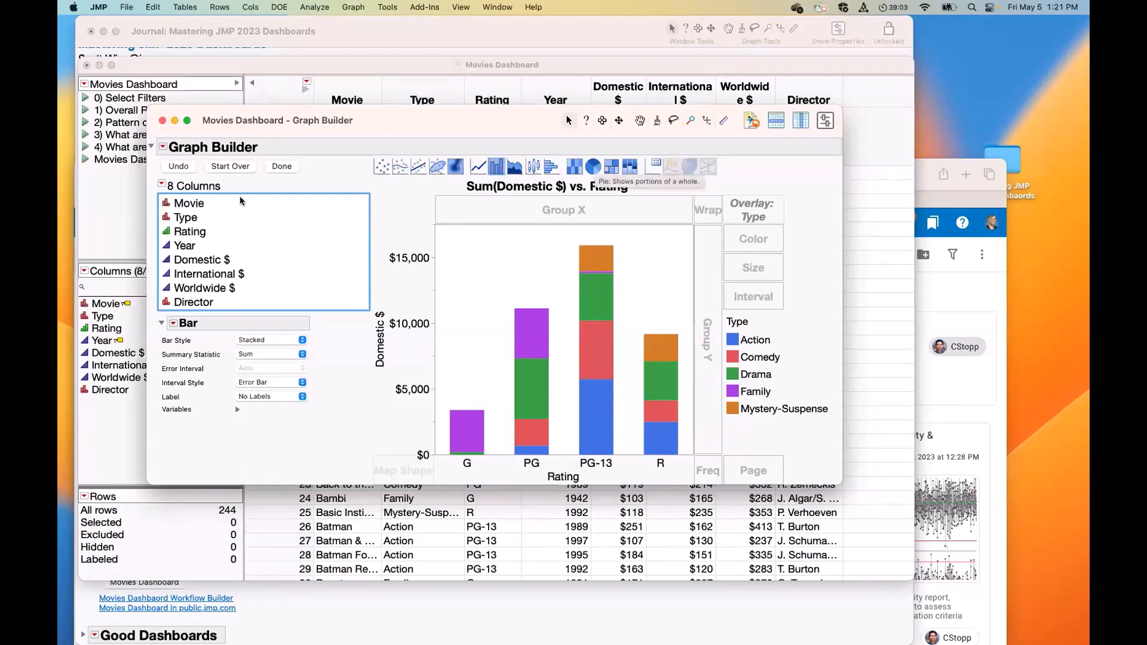
Finish the stacked bar chart and move its window aside to uncover the data table
{"action": "left_click", "coordinate": [332, 176]}
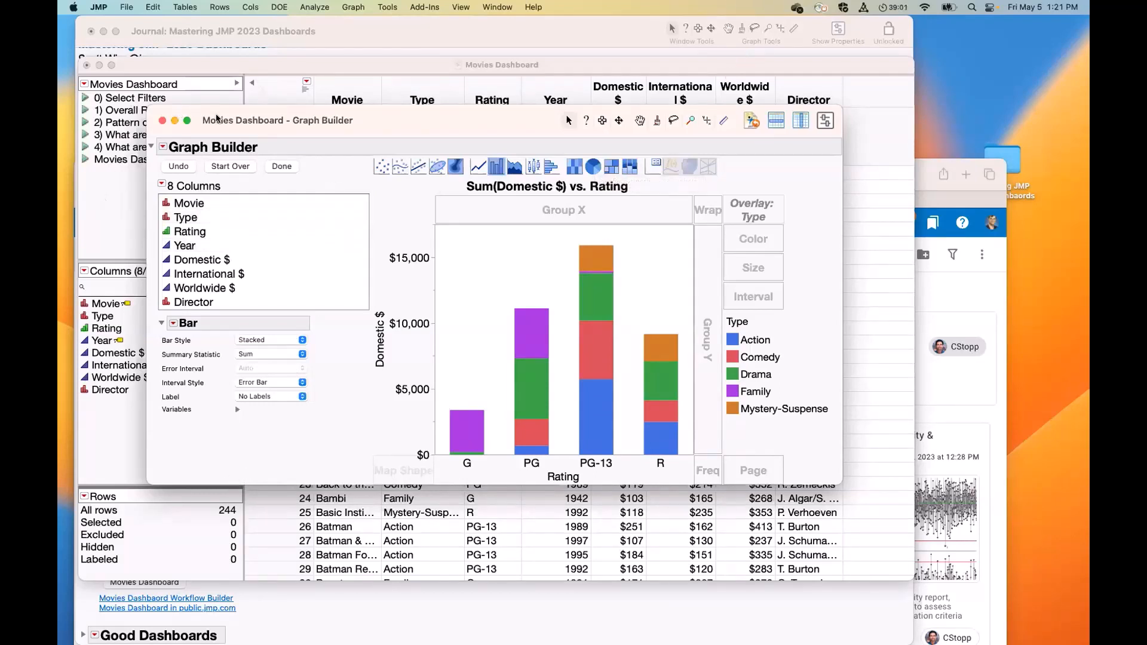
{"action": "left_click", "coordinate": [280, 168]}
{"action": "left_click_drag", "start_coordinate": [288, 108], "coordinate": [674, 109]}
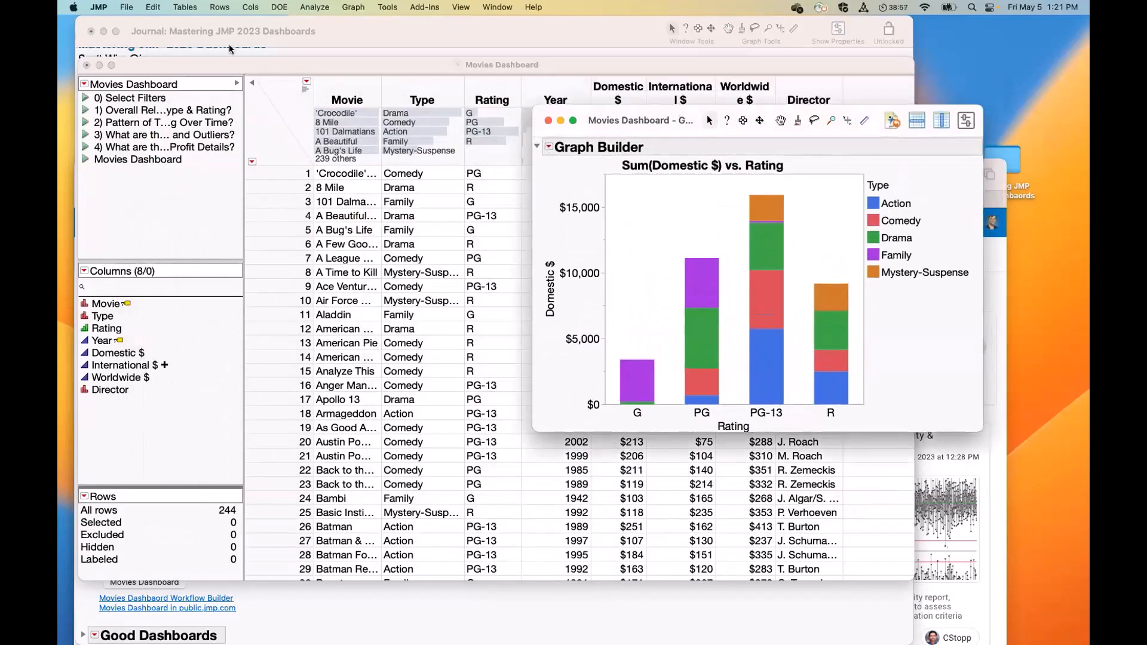
Create a new workflow, place Workflow Builder between the data table and the graph, and start recording
{"action": "left_click", "coordinate": [126, 9]}
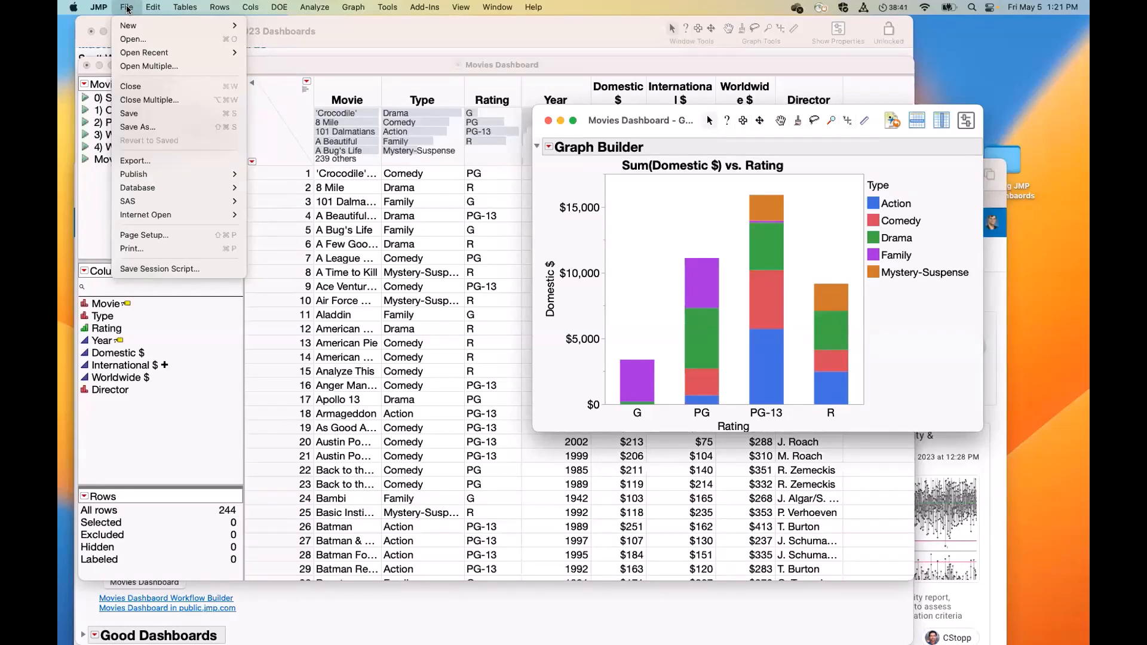
{"action": "mouse_move", "coordinate": [152, 26]}
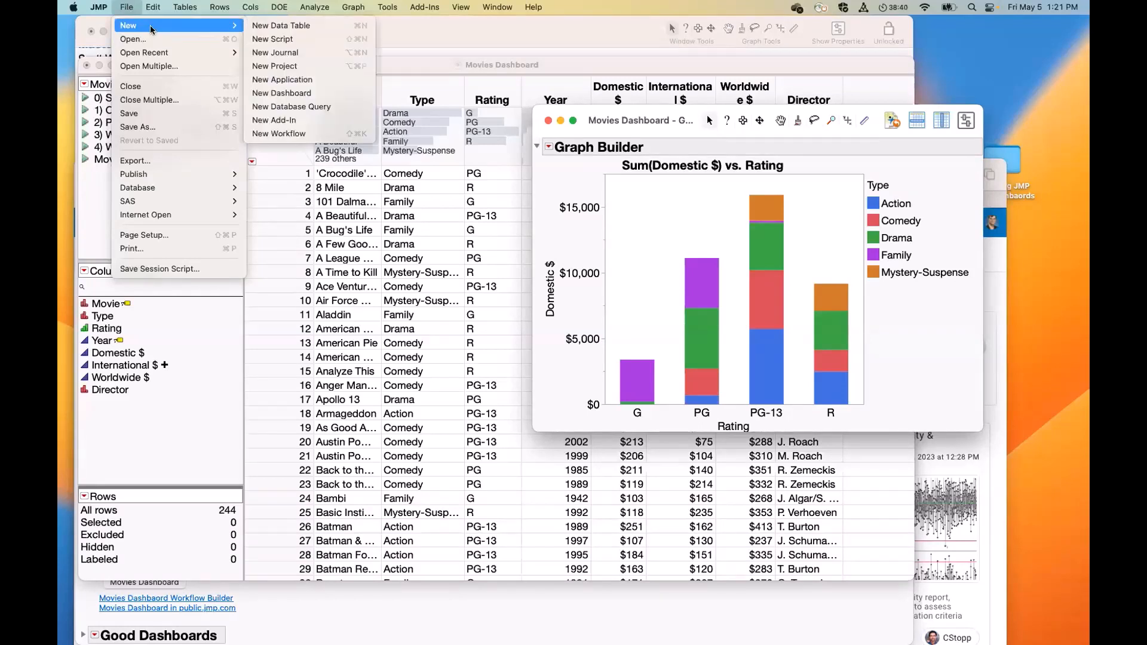
{"action": "left_click", "coordinate": [306, 134]}
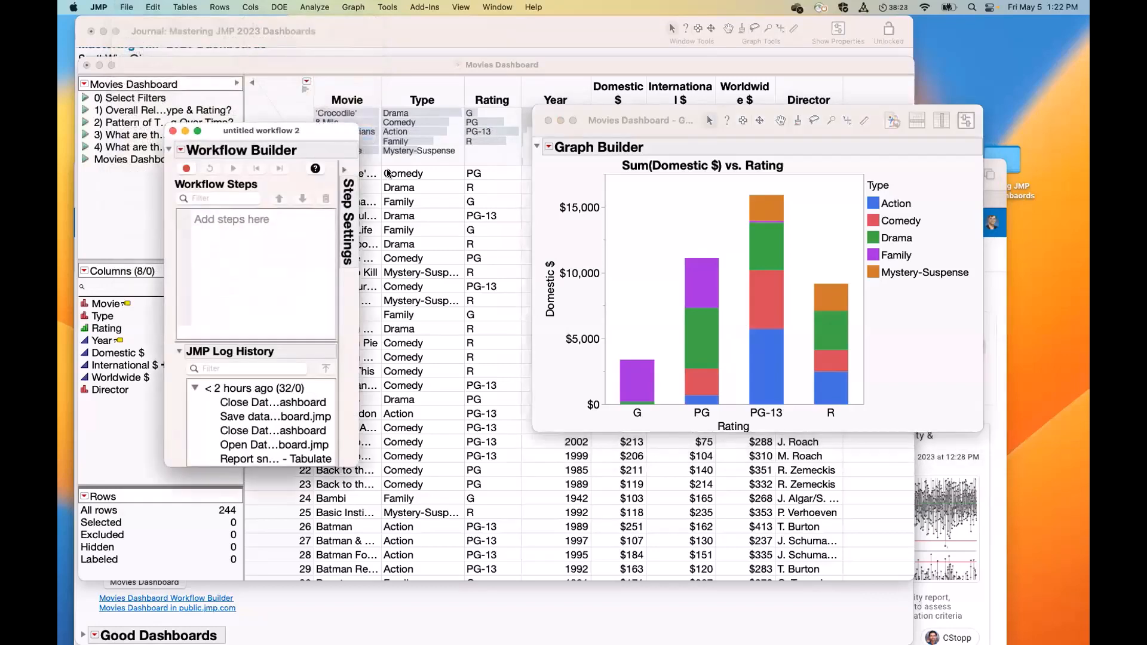
{"action": "left_click_drag", "start_coordinate": [336, 129], "coordinate": [453, 100]}
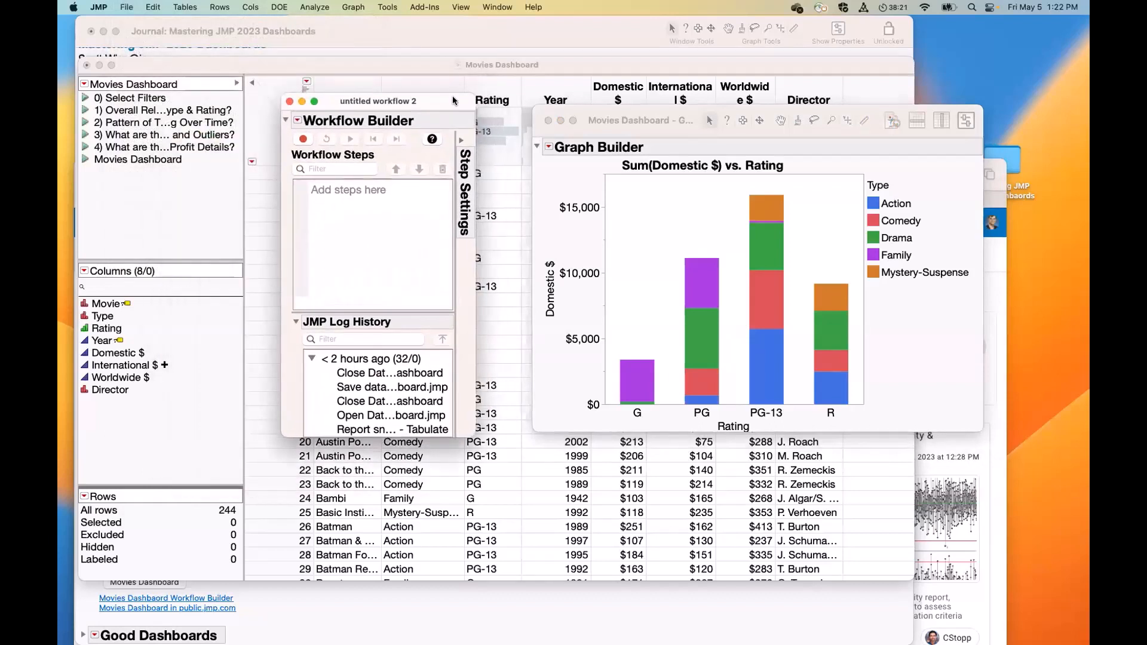
{"action": "left_click", "coordinate": [303, 140]}
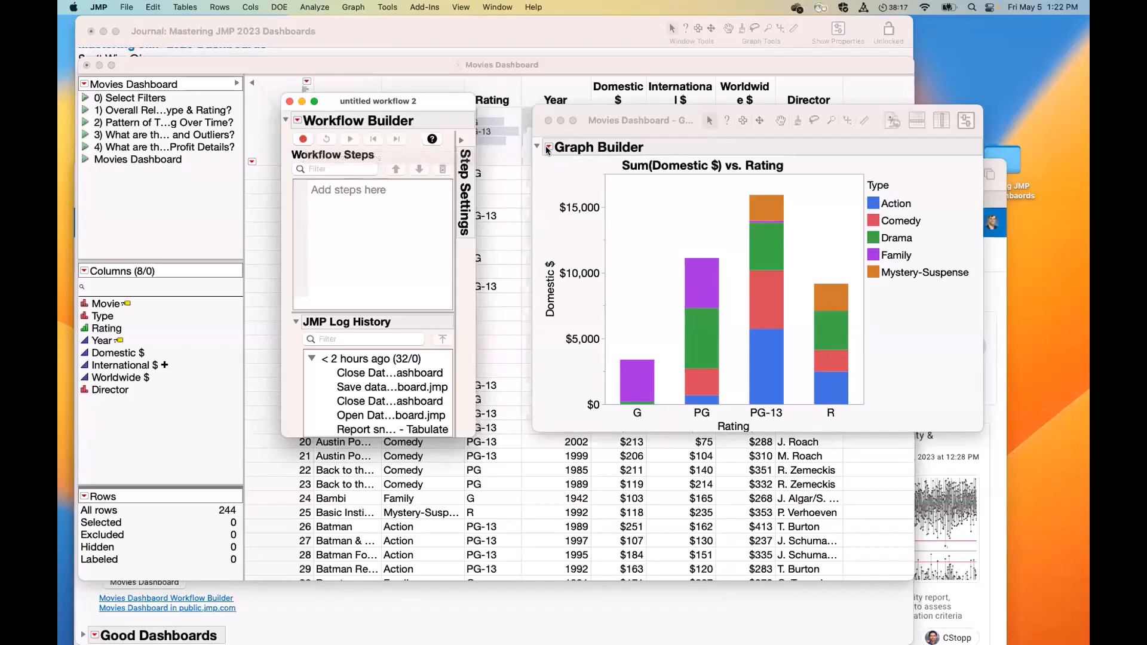
Save the stacked bar chart's script to the workflow and close the graph window
{"action": "left_click", "coordinate": [548, 147]}
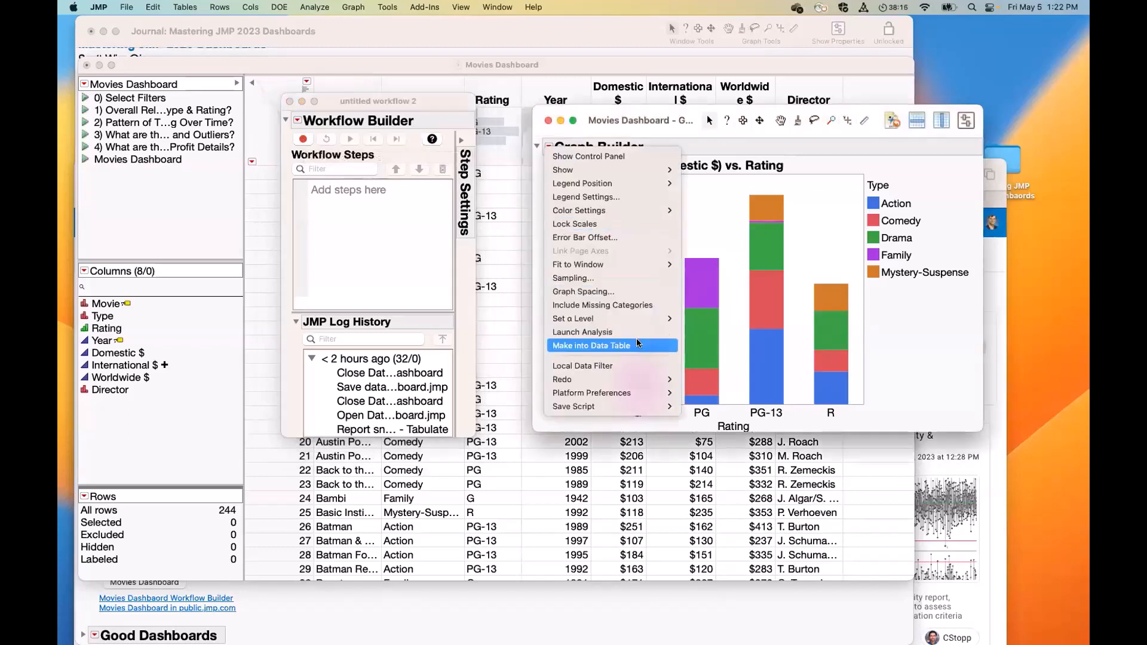
{"action": "mouse_move", "coordinate": [618, 408]}
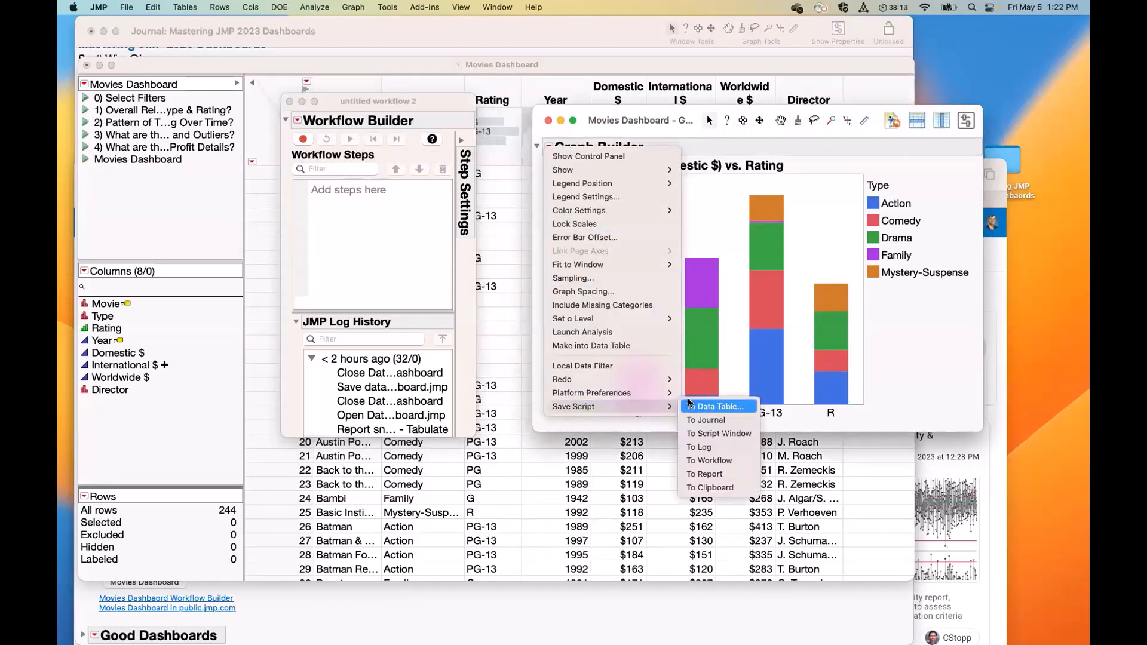
{"action": "left_click", "coordinate": [724, 462]}
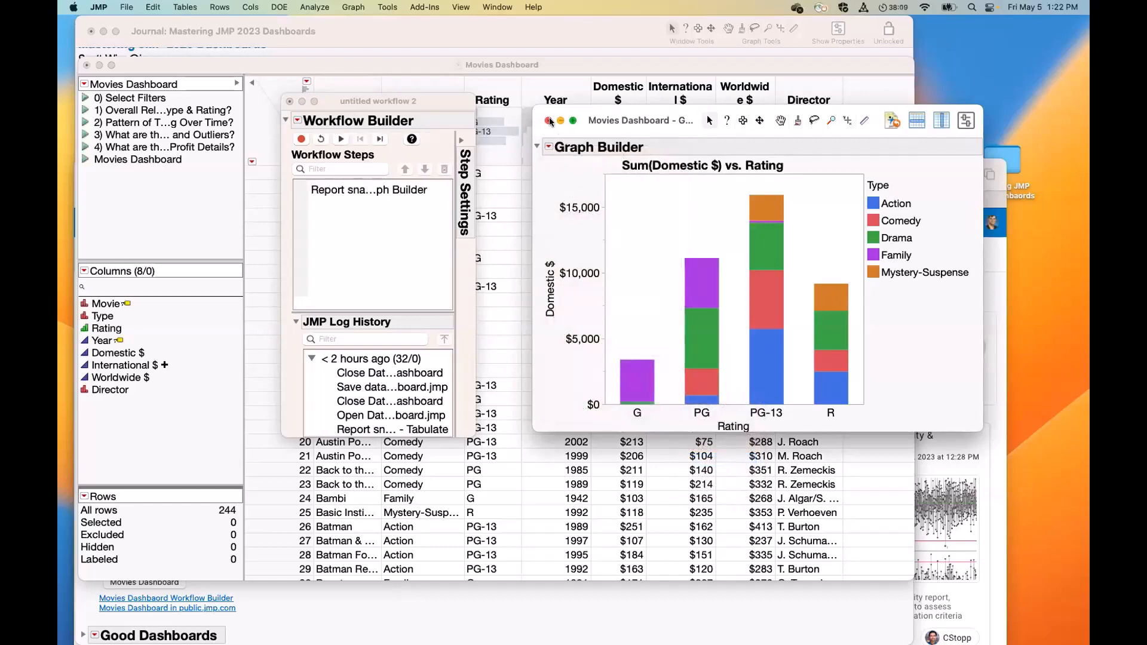
{"action": "left_click", "coordinate": [550, 117]}
Expand the step settings of the recorded Graph Builder step and examine its full JSL code
{"action": "left_click", "coordinate": [353, 193]}
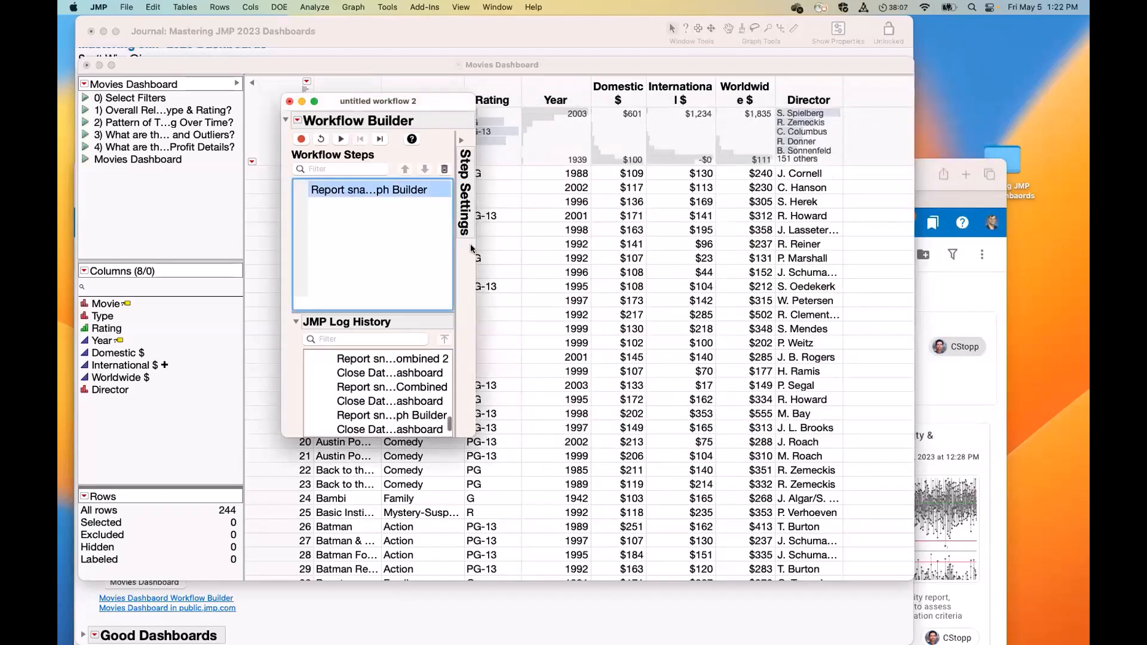
{"action": "left_click", "coordinate": [462, 141]}
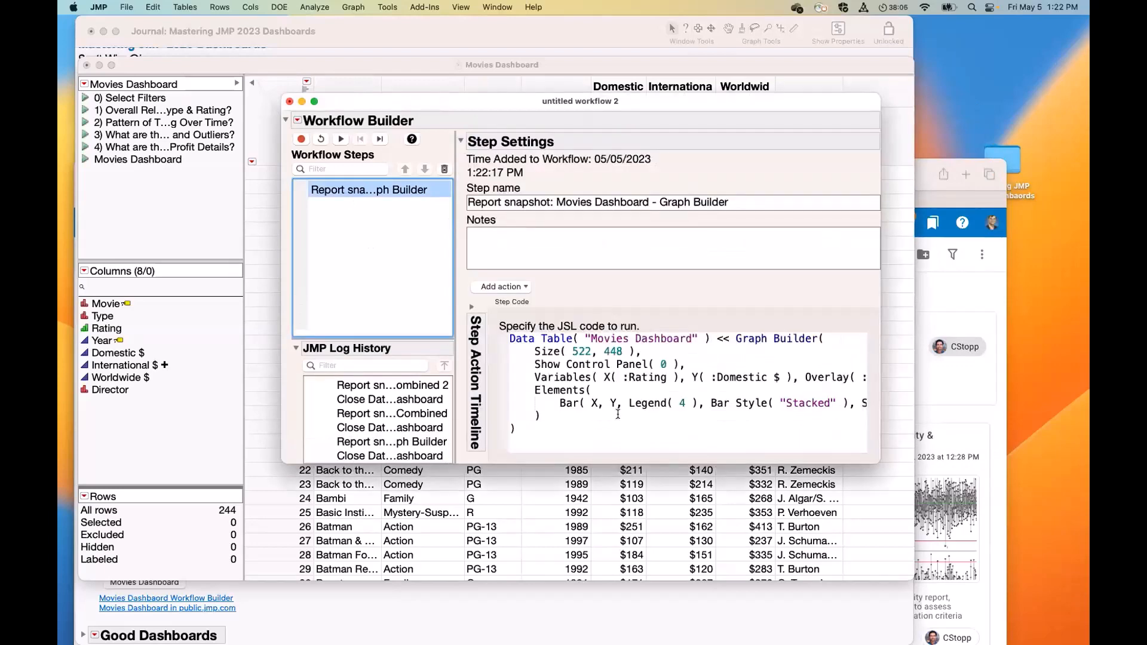
{"action": "left_click_drag", "start_coordinate": [575, 434], "coordinate": [467, 308]}
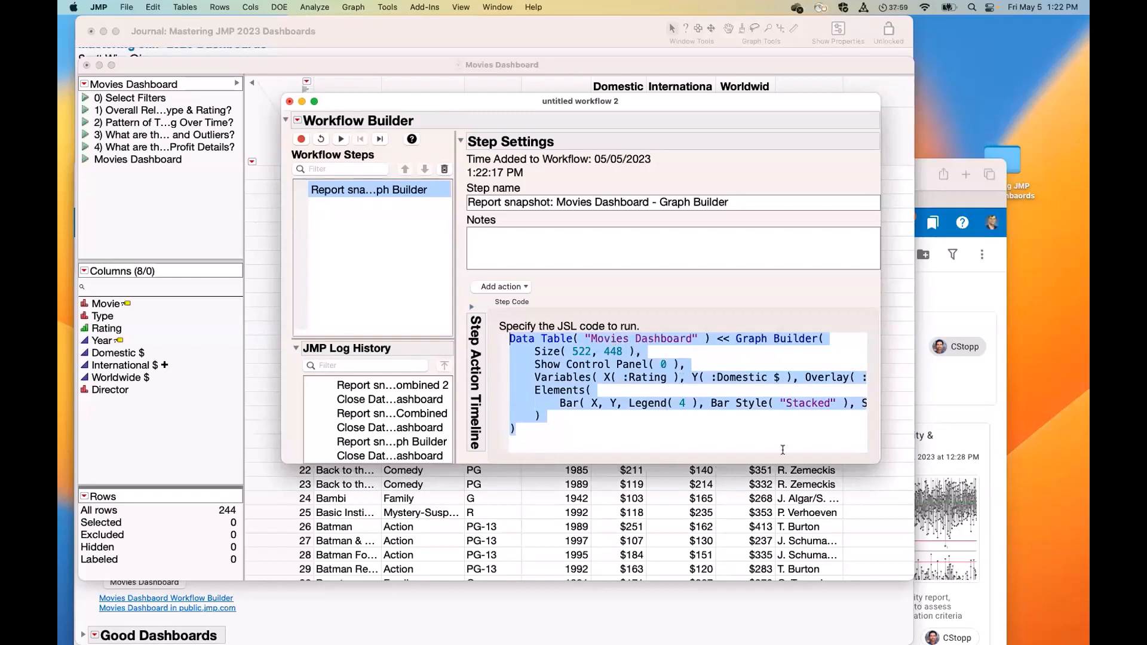
{"action": "scroll", "coordinate": [733, 432], "scroll_direction": "right", "scroll_amount": 5}
{"action": "scroll", "coordinate": [732, 426], "scroll_direction": "left", "scroll_amount": 5}
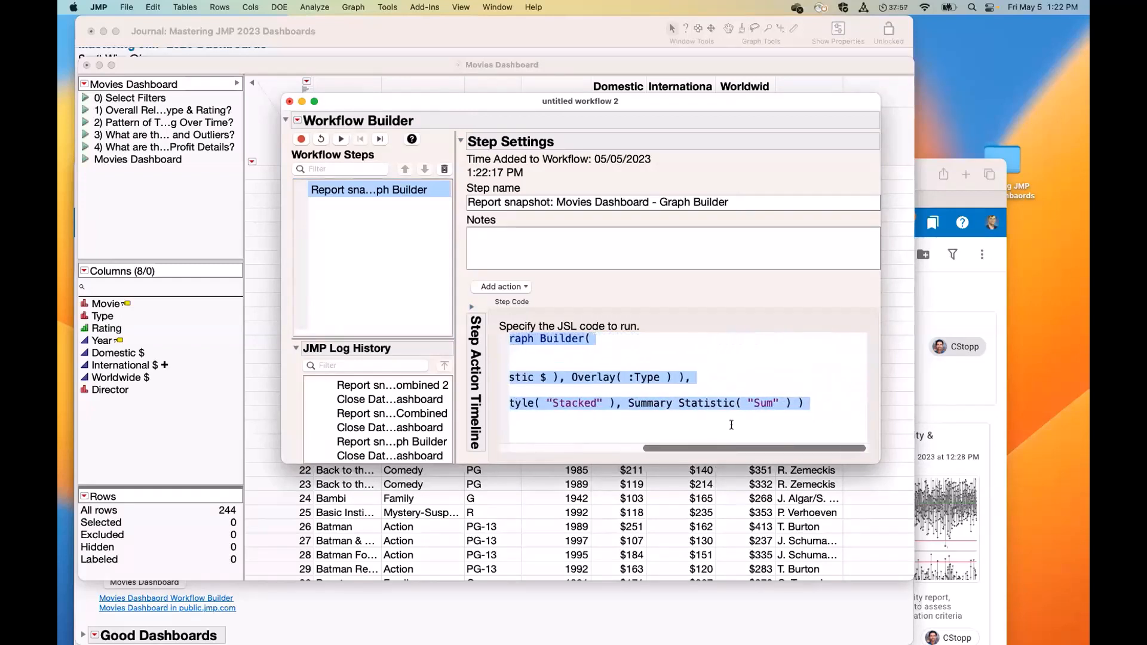
{"action": "left_click", "coordinate": [418, 254]}
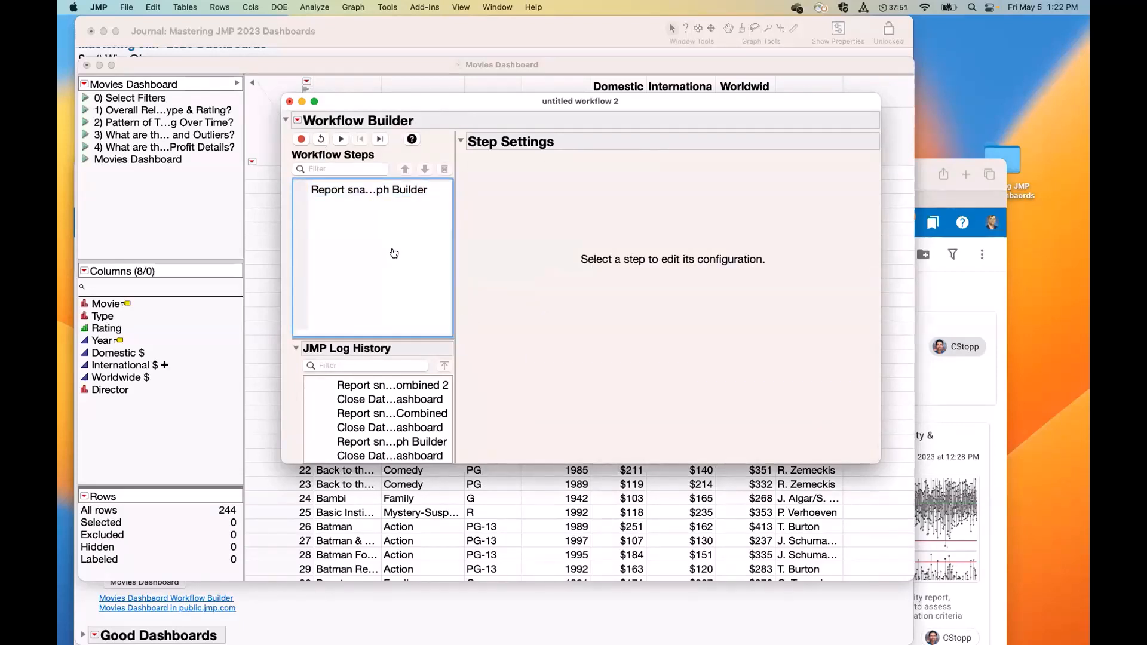
Reset and run the recorded workflow, and move Workflow Builder aside to uncover the recreated graph
{"action": "left_click", "coordinate": [322, 140]}
{"action": "left_click", "coordinate": [340, 140]}
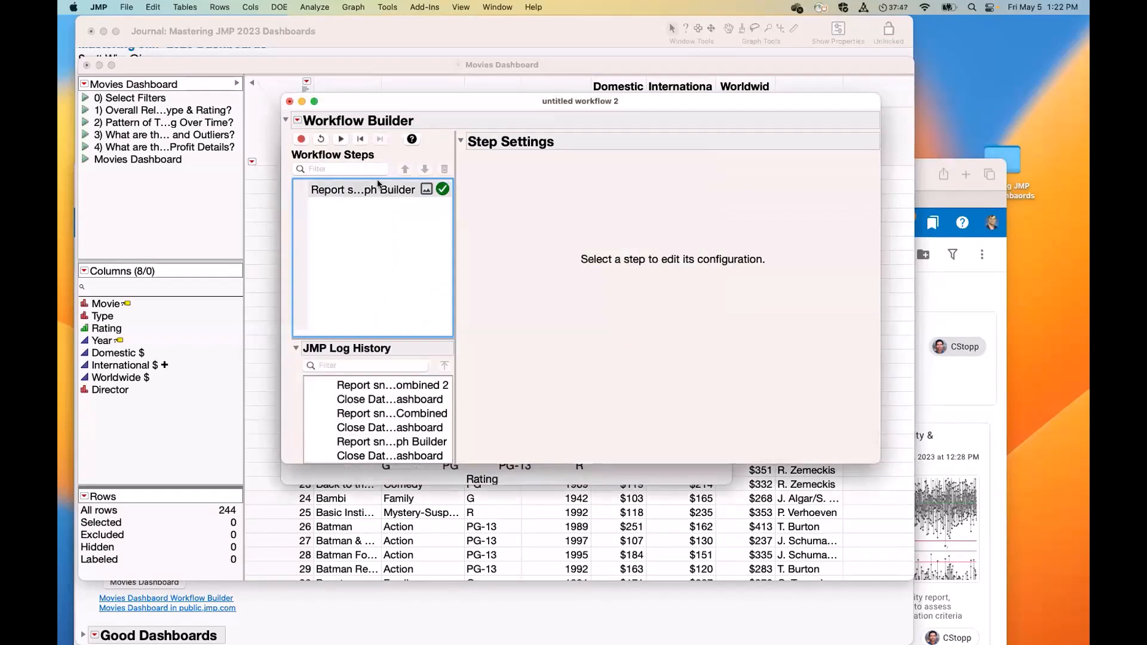
{"action": "left_click_drag", "start_coordinate": [433, 108], "coordinate": [553, 203]}
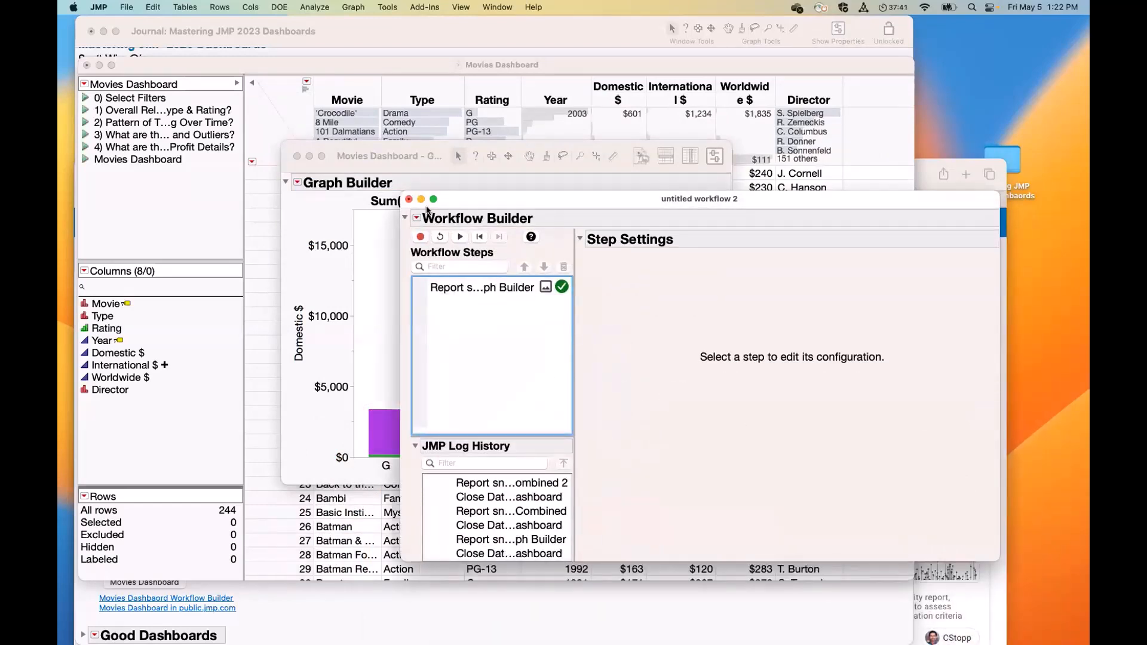
Close the untitled workflow without saving it, along with the graph and the Movies Dashboard data table
{"action": "left_click", "coordinate": [409, 199]}
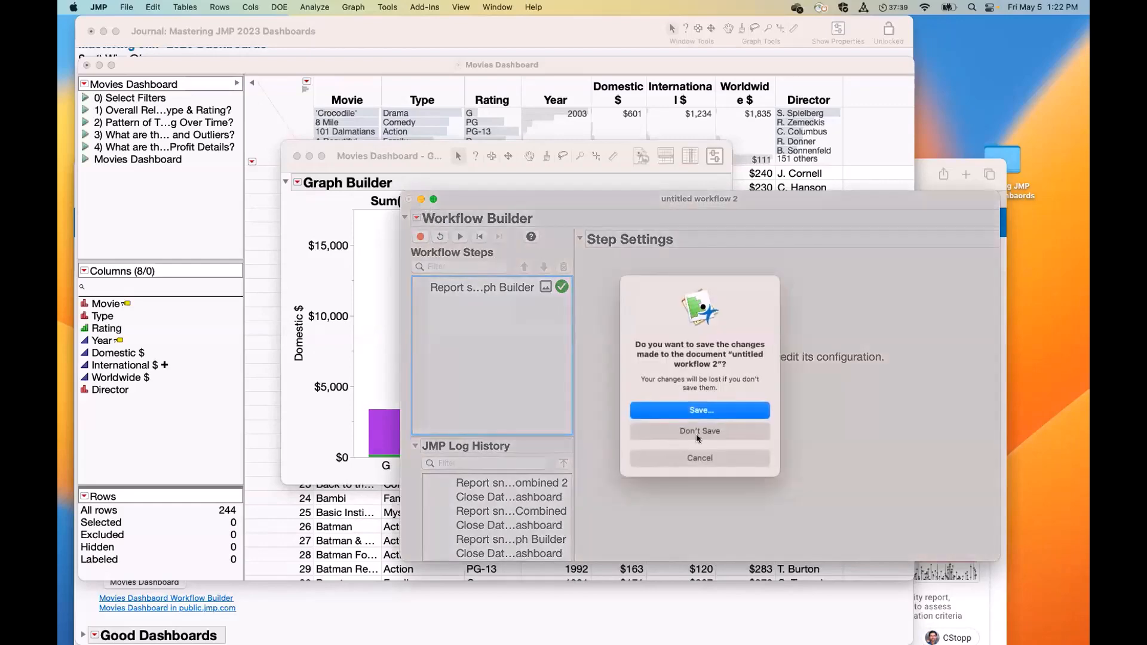
{"action": "left_click", "coordinate": [696, 431]}
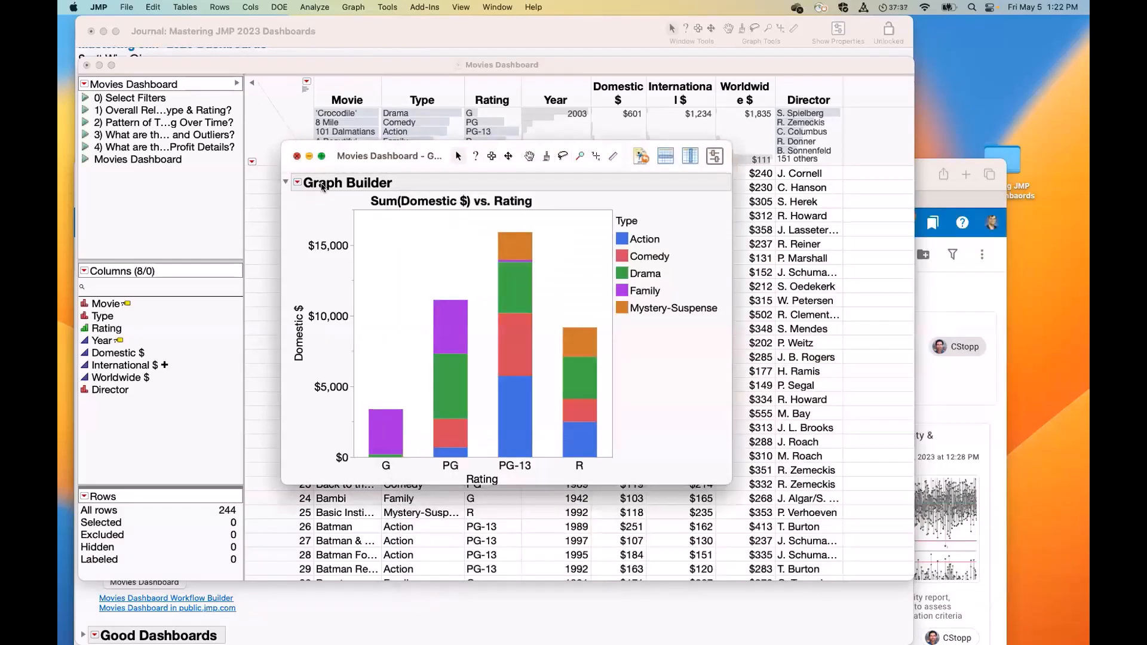
{"action": "left_click", "coordinate": [297, 157]}
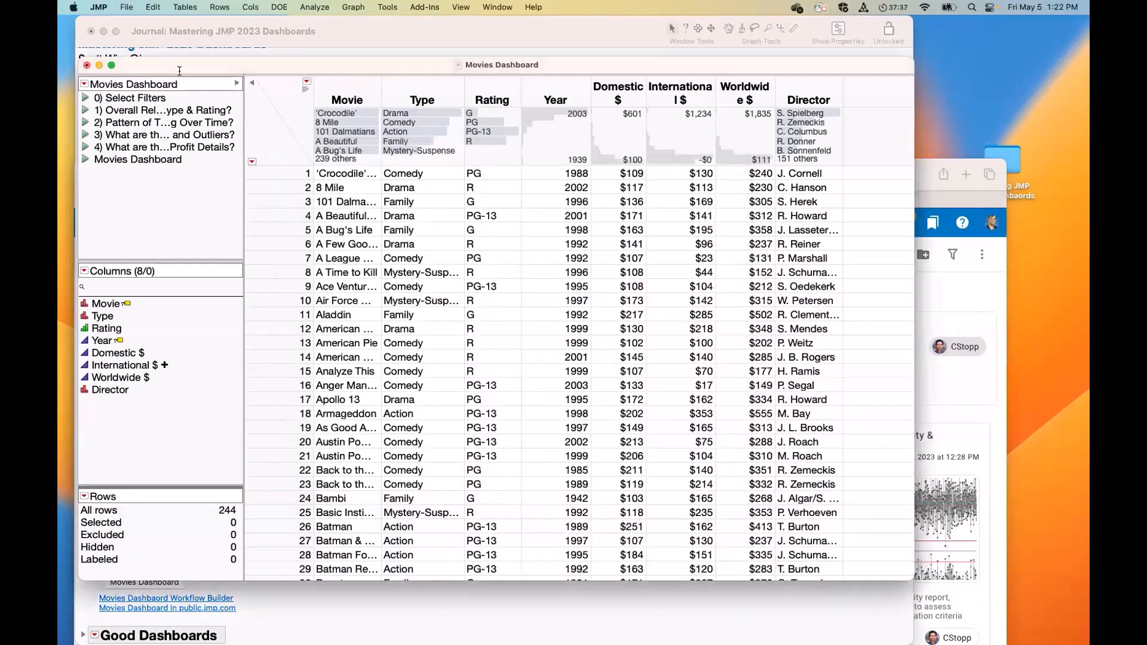
{"action": "left_click", "coordinate": [86, 66]}
{"action": "left_click", "coordinate": [505, 374]}
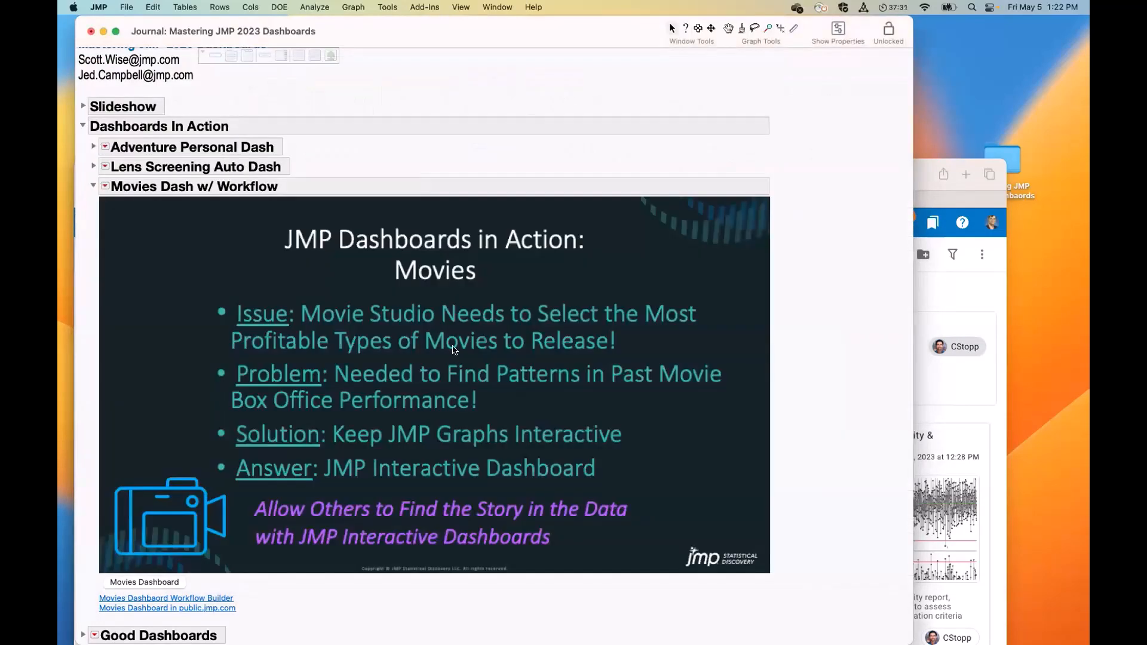
Open the prepared Movies Dashboard workflow linked in the journal and run all its steps
{"action": "scroll", "coordinate": [454, 350], "scroll_direction": "down", "scroll_amount": 4}
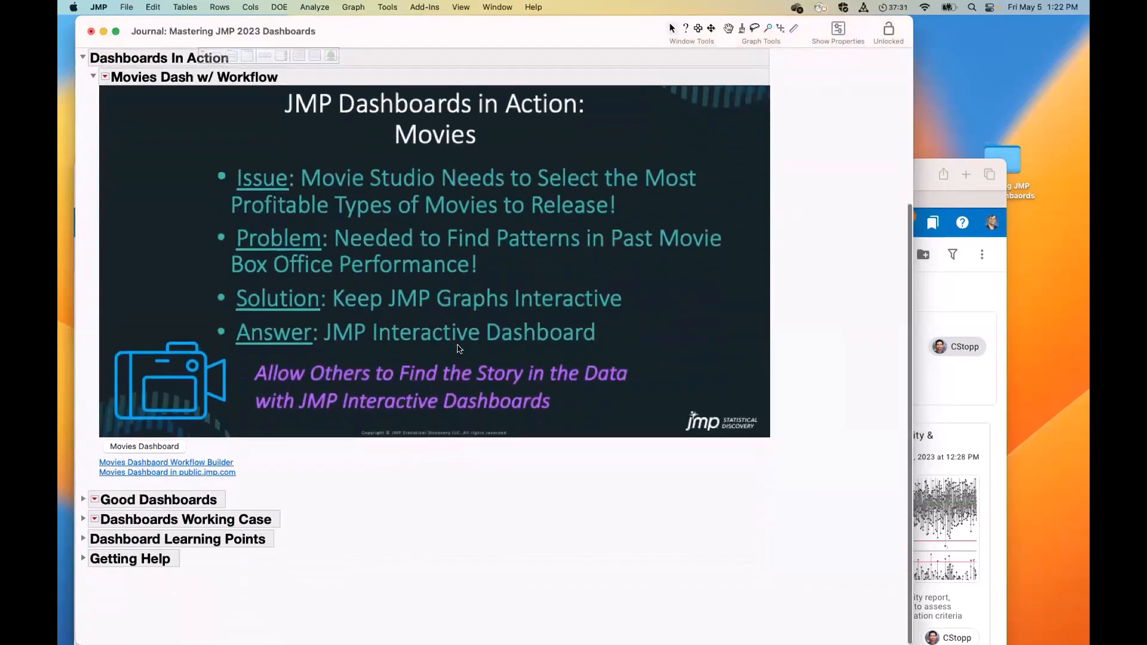
{"action": "left_click", "coordinate": [196, 465]}
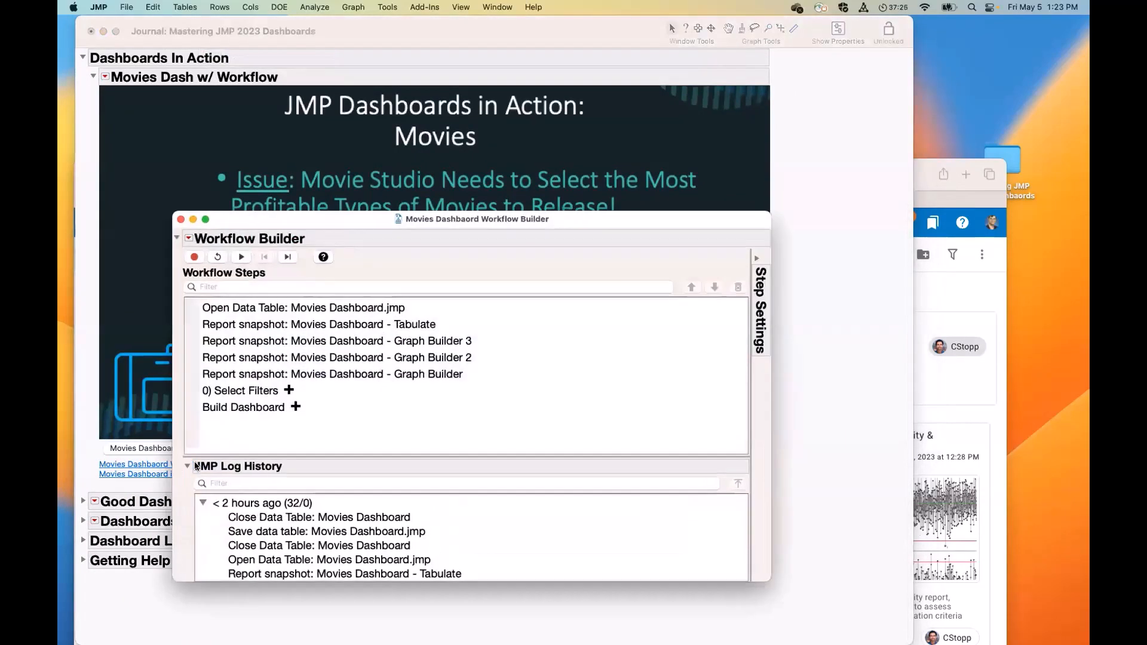
{"action": "left_click_drag", "start_coordinate": [578, 214], "coordinate": [615, 83]}
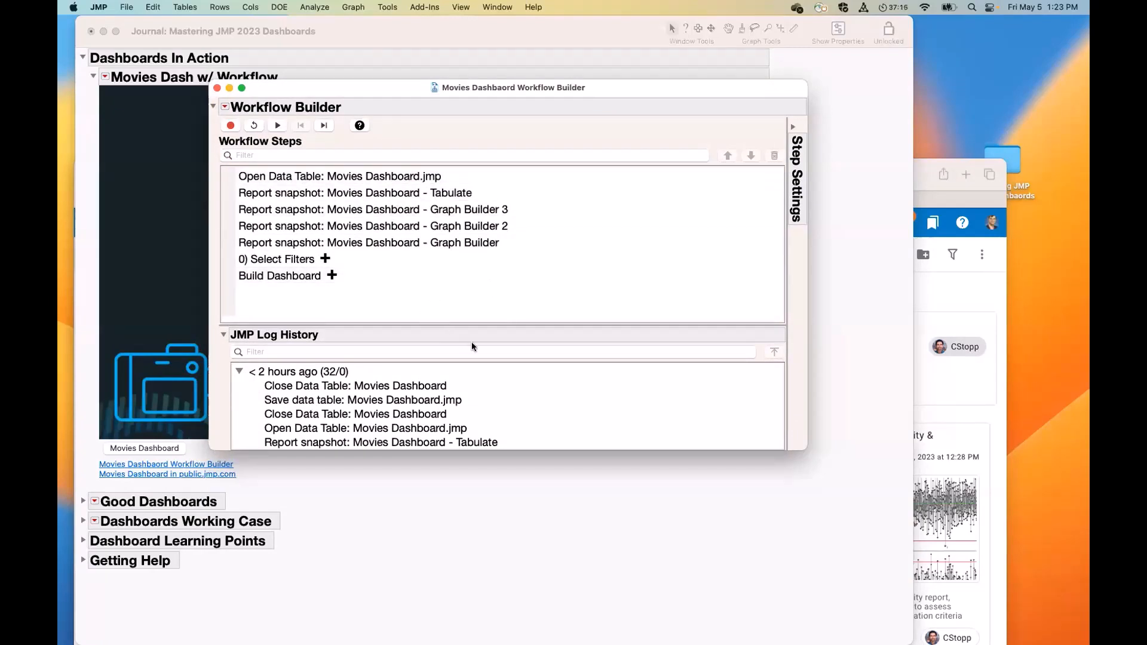
{"action": "left_click", "coordinate": [277, 126]}
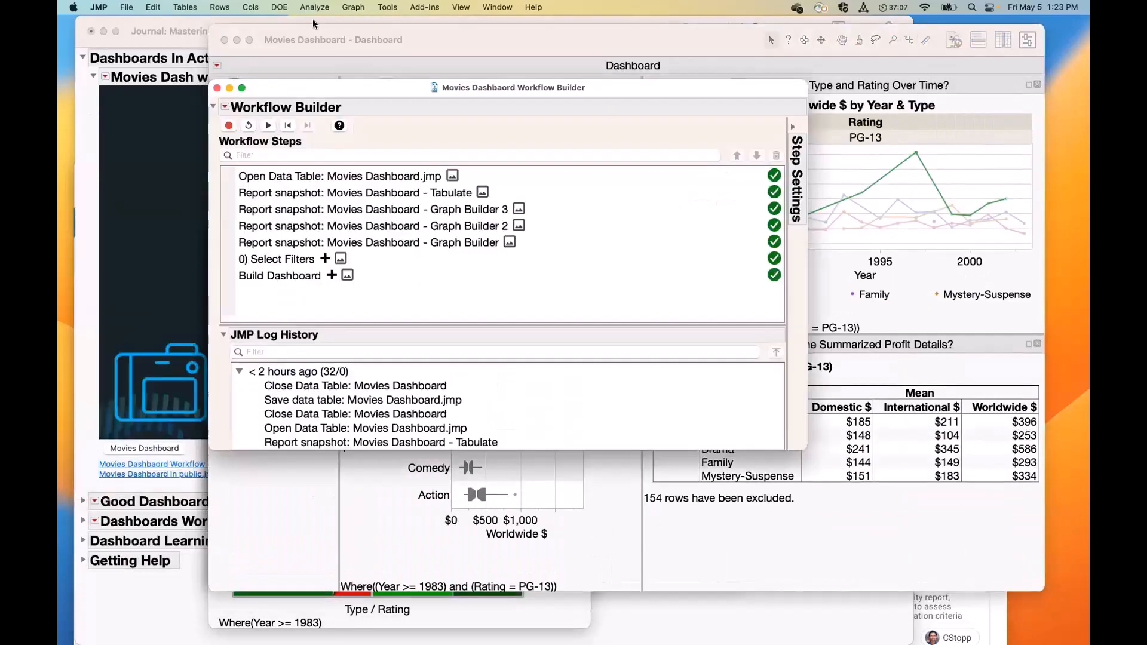
Bring the Movies Dashboard window to the front and close the separate Select Filters window
{"action": "left_click", "coordinate": [1000, 277]}
{"action": "mouse_move", "coordinate": [769, 40]}
{"action": "left_mouse_down"}
{"action": "mouse_move", "coordinate": [698, 46]}
{"action": "mouse_move", "coordinate": [763, 41]}
{"action": "left_mouse_up"}
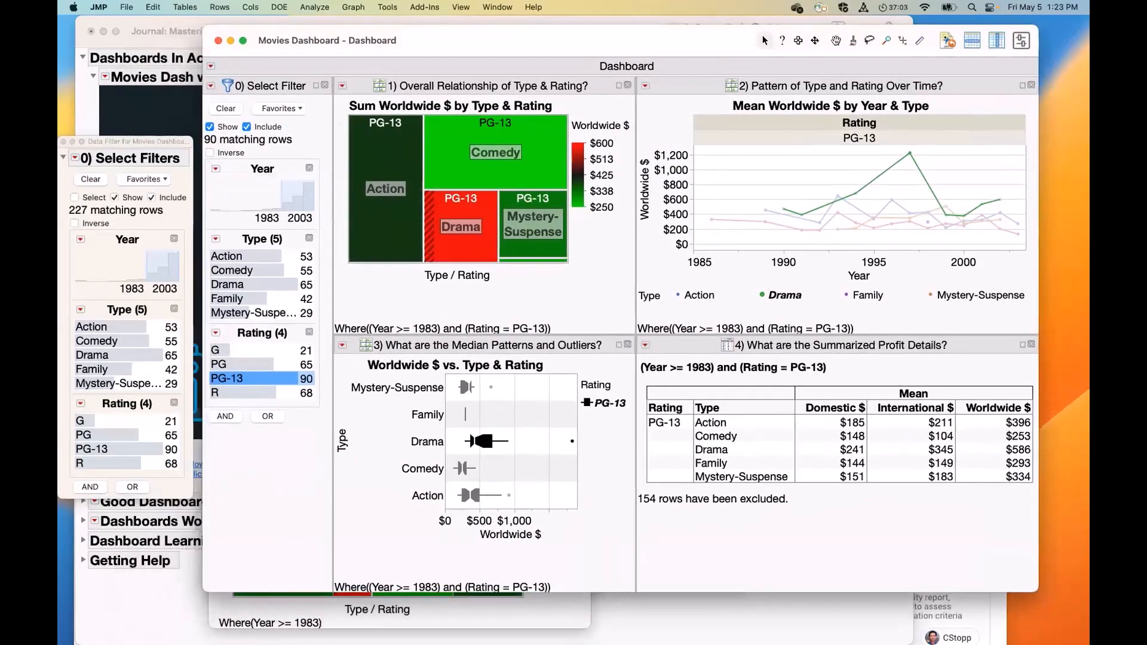
{"action": "left_click", "coordinate": [64, 143]}
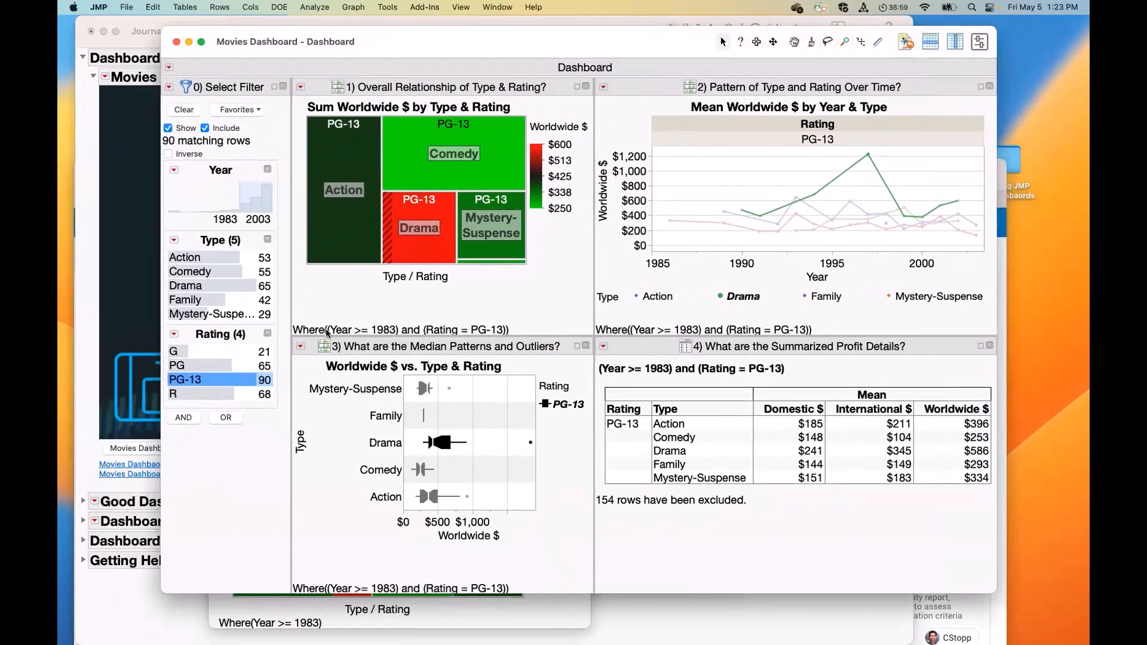
Filter the dashboard to Action movies, switch the filter to Comedy, and clear the Type selection
{"action": "left_click", "coordinate": [195, 259]}
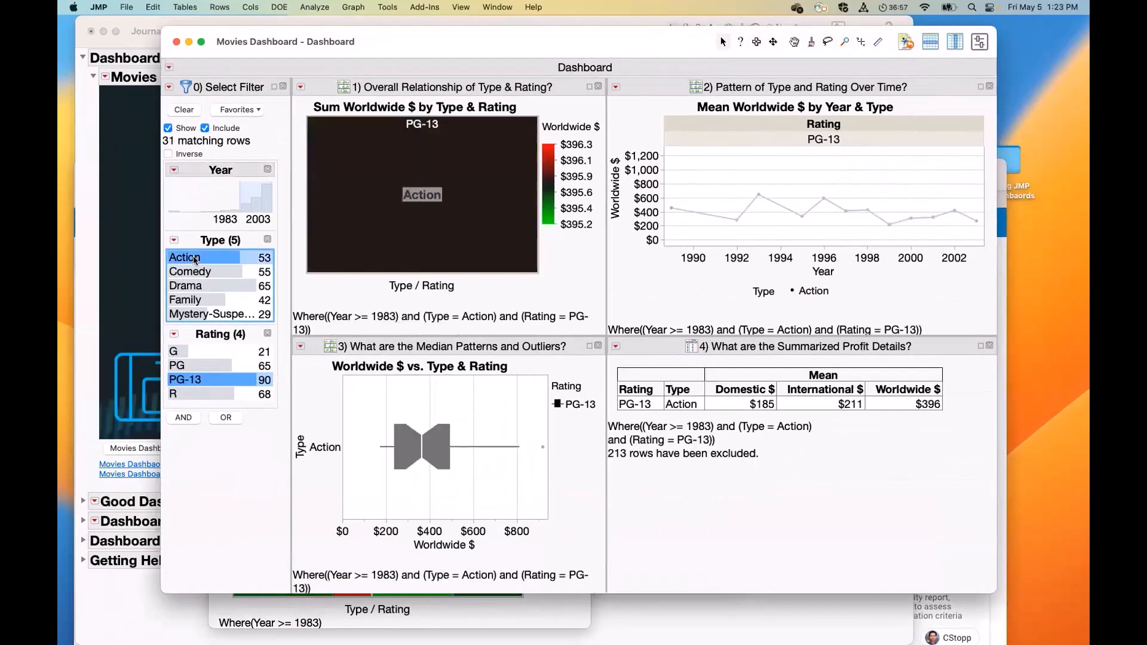
{"action": "left_click", "coordinate": [196, 270]}
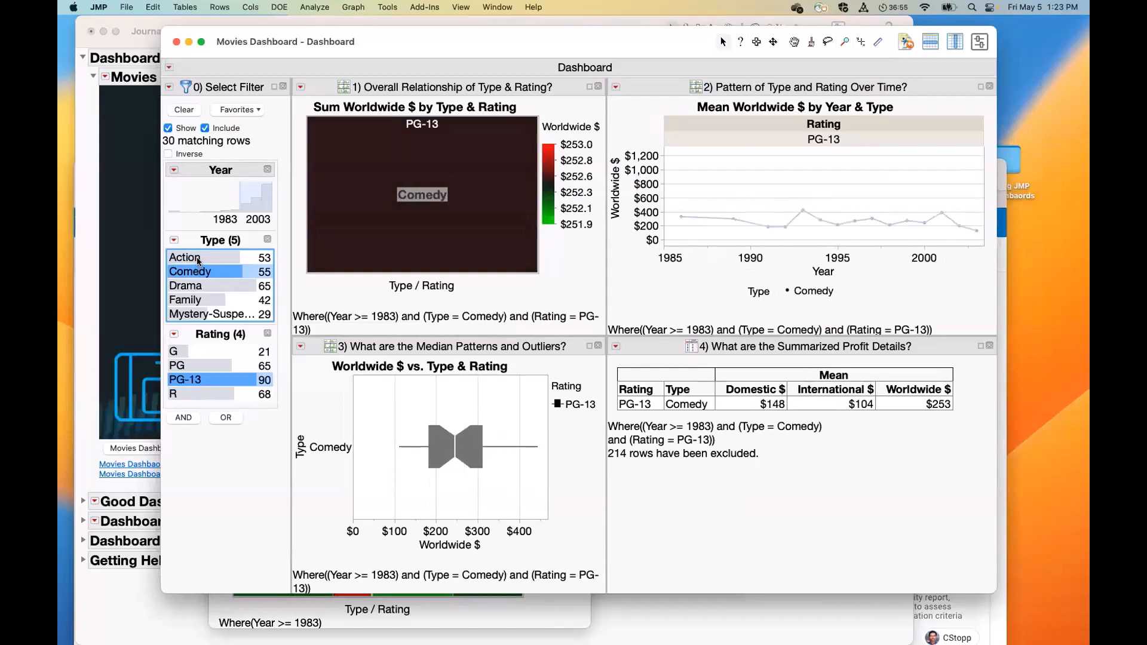
{"action": "left_click", "coordinate": [197, 257]}
{"action": "left_click", "coordinate": [199, 264]}
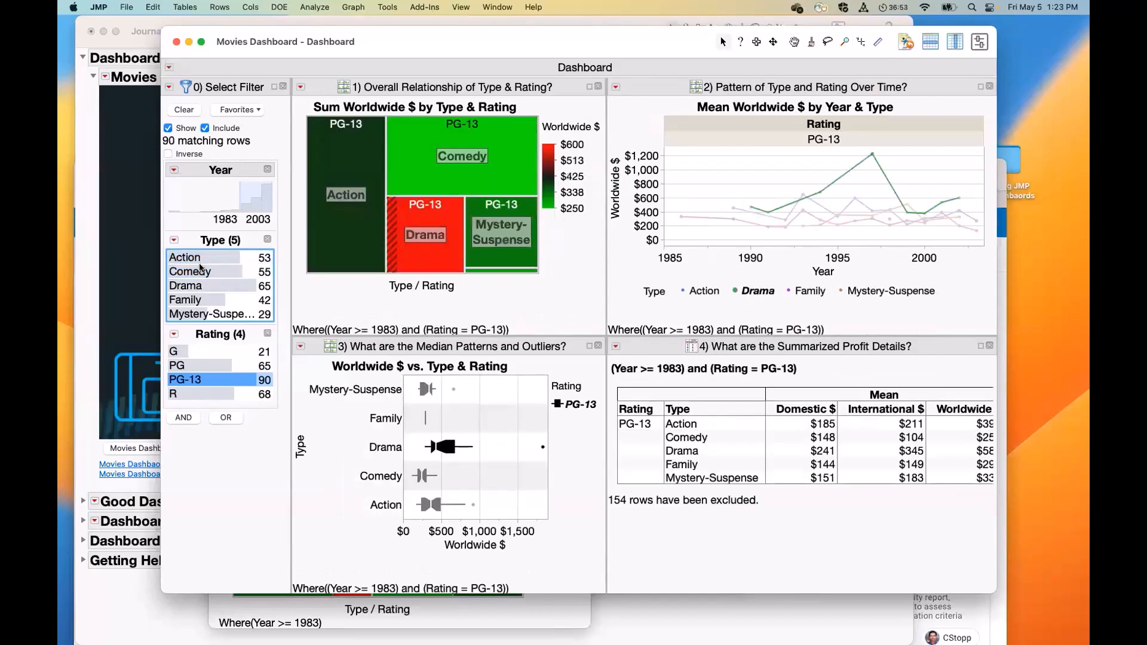
Filter the dashboard to Comedy and Drama, extend the Year range back to about 1977, and add the R rating to PG-13
{"action": "left_click", "coordinate": [201, 270]}
{"action": "left_click", "coordinate": [201, 259], "text": "super"}
{"action": "left_click", "coordinate": [201, 285], "text": "shift"}
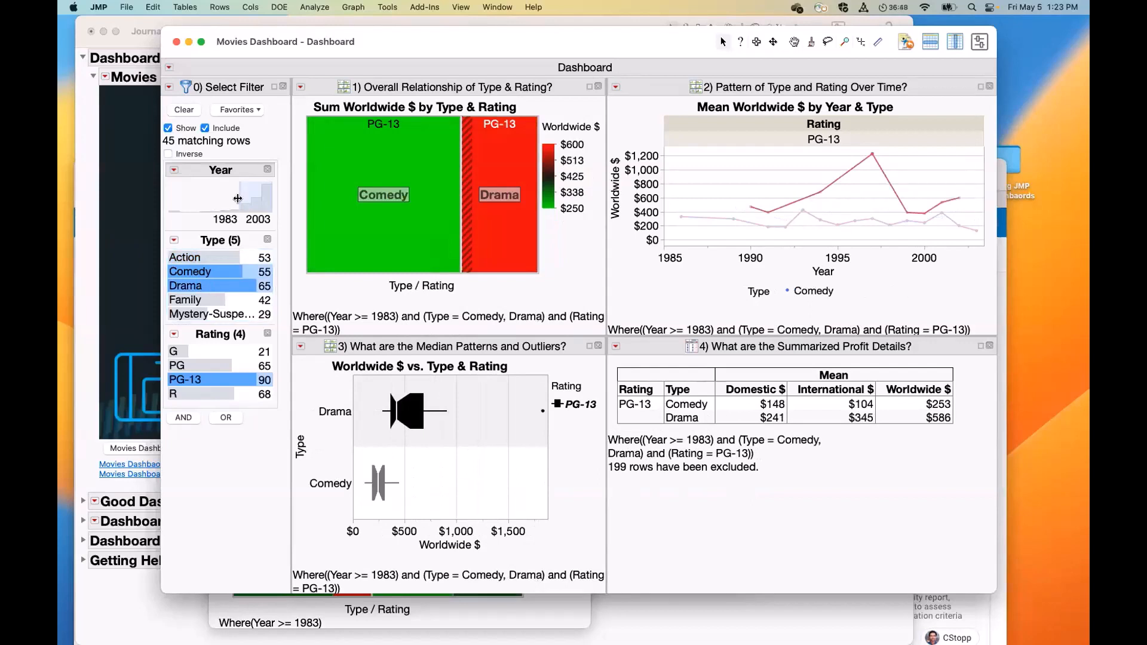
{"action": "left_click_drag", "start_coordinate": [238, 198], "coordinate": [229, 199]}
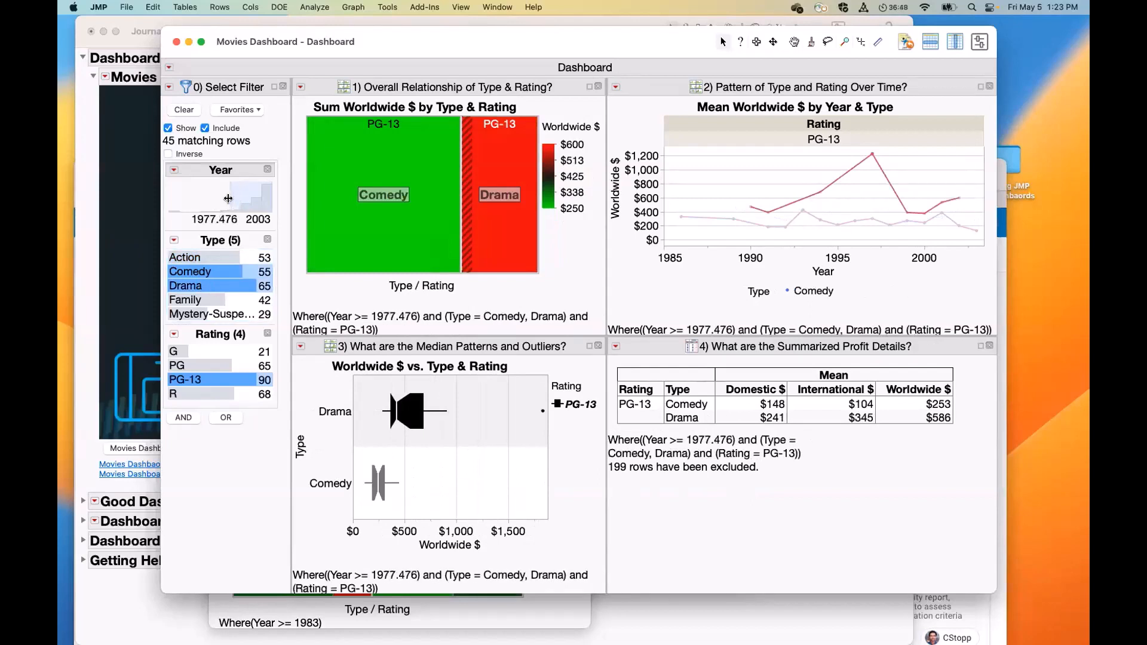
{"action": "left_click", "coordinate": [188, 392], "text": "shift"}
{"action": "mouse_move", "coordinate": [213, 522]}
{"action": "left_mouse_down"}
{"action": "mouse_move", "coordinate": [311, 493]}
{"action": "mouse_move", "coordinate": [302, 78]}
{"action": "mouse_move", "coordinate": [591, 155]}
{"action": "mouse_move", "coordinate": [329, 268]}
{"action": "mouse_move", "coordinate": [341, 59]}
{"action": "mouse_move", "coordinate": [565, 203]}
{"action": "mouse_move", "coordinate": [535, 229]}
{"action": "mouse_move", "coordinate": [559, 126]}
{"action": "mouse_move", "coordinate": [433, 301]}
{"action": "mouse_move", "coordinate": [482, 205]}
{"action": "mouse_move", "coordinate": [469, 278]}
{"action": "mouse_move", "coordinate": [452, 242]}
{"action": "mouse_move", "coordinate": [667, 223]}
{"action": "mouse_move", "coordinate": [665, 179]}
{"action": "mouse_move", "coordinate": [696, 220]}
{"action": "mouse_move", "coordinate": [661, 248]}
{"action": "mouse_move", "coordinate": [746, 218]}
{"action": "mouse_move", "coordinate": [800, 226]}
{"action": "mouse_move", "coordinate": [715, 249]}
{"action": "mouse_move", "coordinate": [540, 381]}
{"action": "mouse_move", "coordinate": [535, 404]}
{"action": "mouse_move", "coordinate": [594, 383]}
{"action": "mouse_move", "coordinate": [579, 306]}
{"action": "mouse_move", "coordinate": [435, 330]}
{"action": "mouse_move", "coordinate": [455, 369]}
{"action": "mouse_move", "coordinate": [587, 336]}
{"action": "mouse_move", "coordinate": [366, 299]}
{"action": "mouse_move", "coordinate": [377, 344]}
{"action": "mouse_move", "coordinate": [307, 390]}
{"action": "mouse_move", "coordinate": [353, 338]}
{"action": "left_mouse_up"}
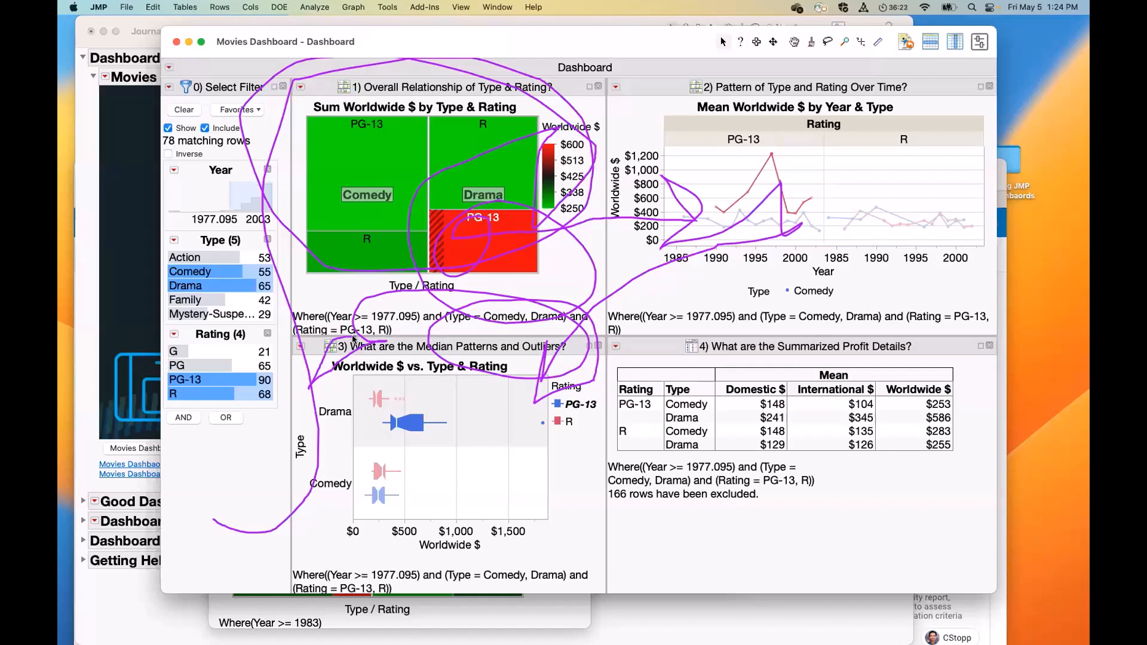
{"action": "mouse_move", "coordinate": [354, 339]}
{"action": "left_mouse_down"}
{"action": "mouse_move", "coordinate": [812, 335]}
{"action": "mouse_move", "coordinate": [959, 481]}
{"action": "mouse_move", "coordinate": [594, 511]}
{"action": "mouse_move", "coordinate": [801, 323]}
{"action": "left_mouse_up"}
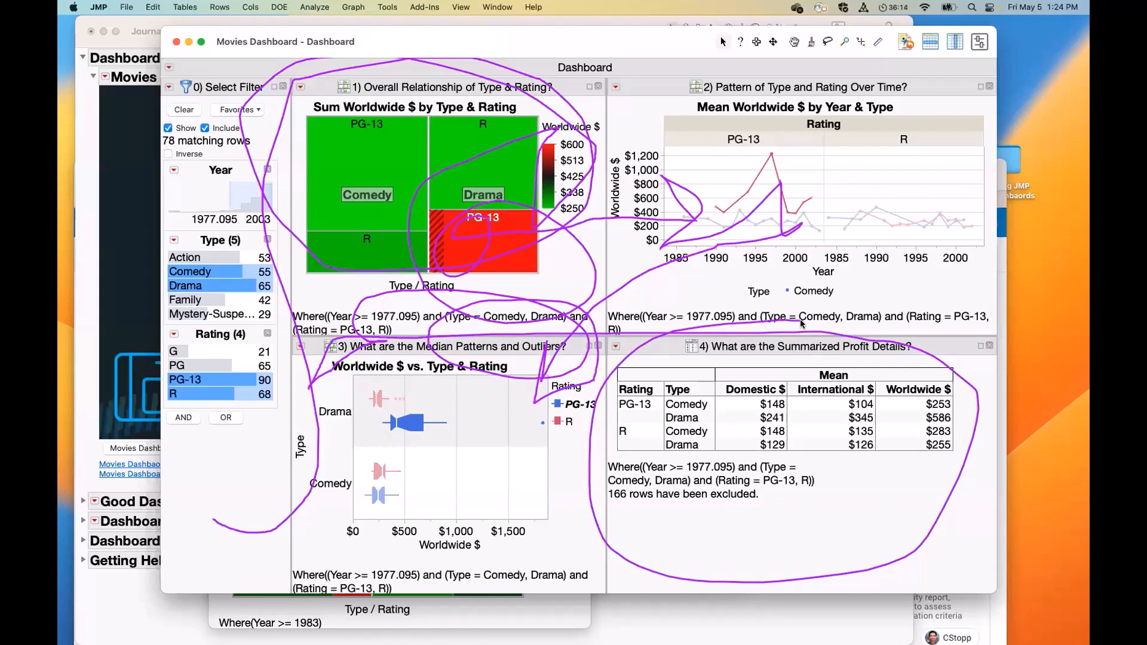
{"action": "key", "text": "Escape"}
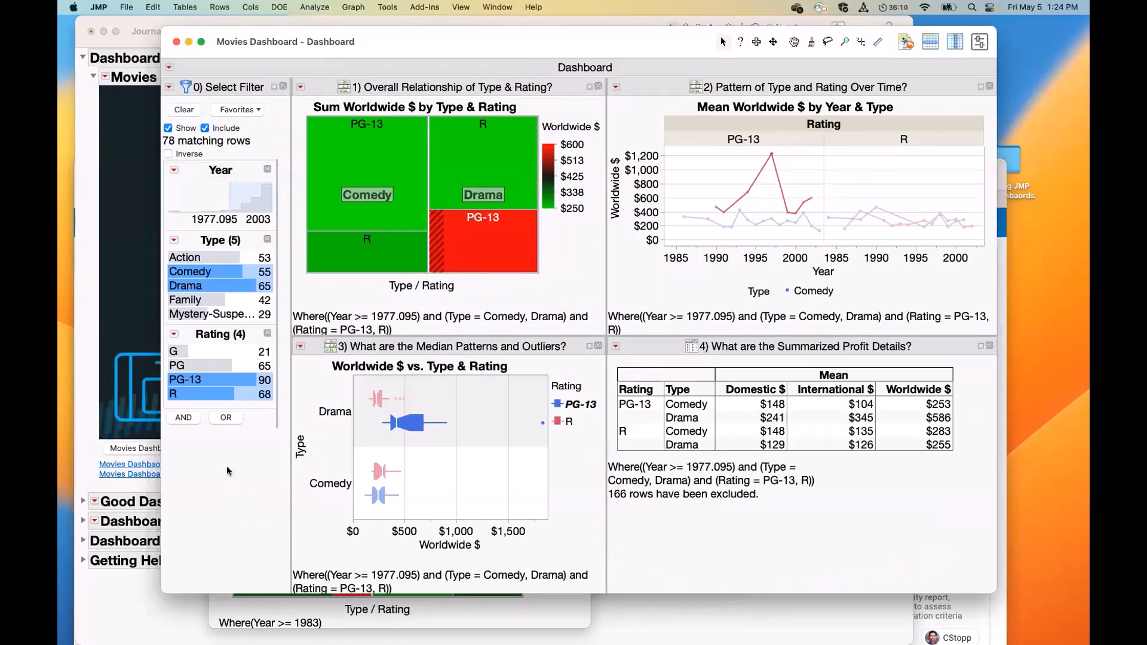
Close the Movies Dashboard window and its Workflow Builder window
{"action": "left_click_drag", "start_coordinate": [296, 55], "coordinate": [315, 84]}
{"action": "left_click", "coordinate": [194, 70]}
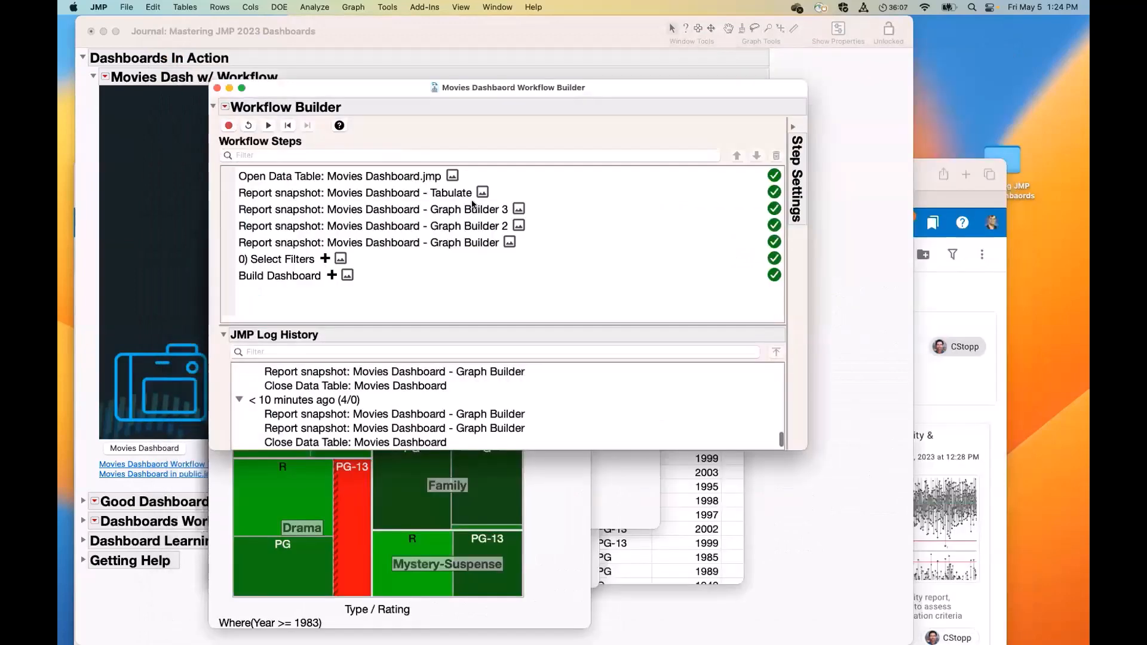
{"action": "left_click", "coordinate": [218, 89]}
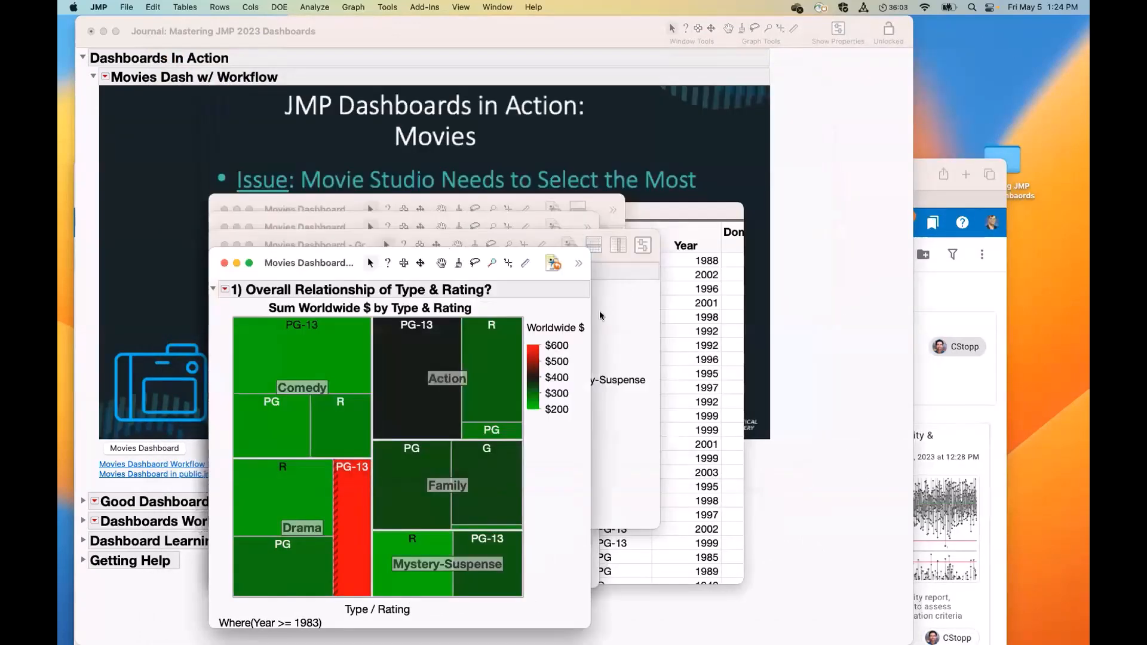
Close the remaining movie report windows and the Movies Dashboard data table without saving changes
{"action": "left_click", "coordinate": [225, 263]}
{"action": "left_click", "coordinate": [224, 244]}
{"action": "left_click", "coordinate": [224, 226]}
{"action": "left_click", "coordinate": [224, 210]}
{"action": "left_click", "coordinate": [217, 210]}
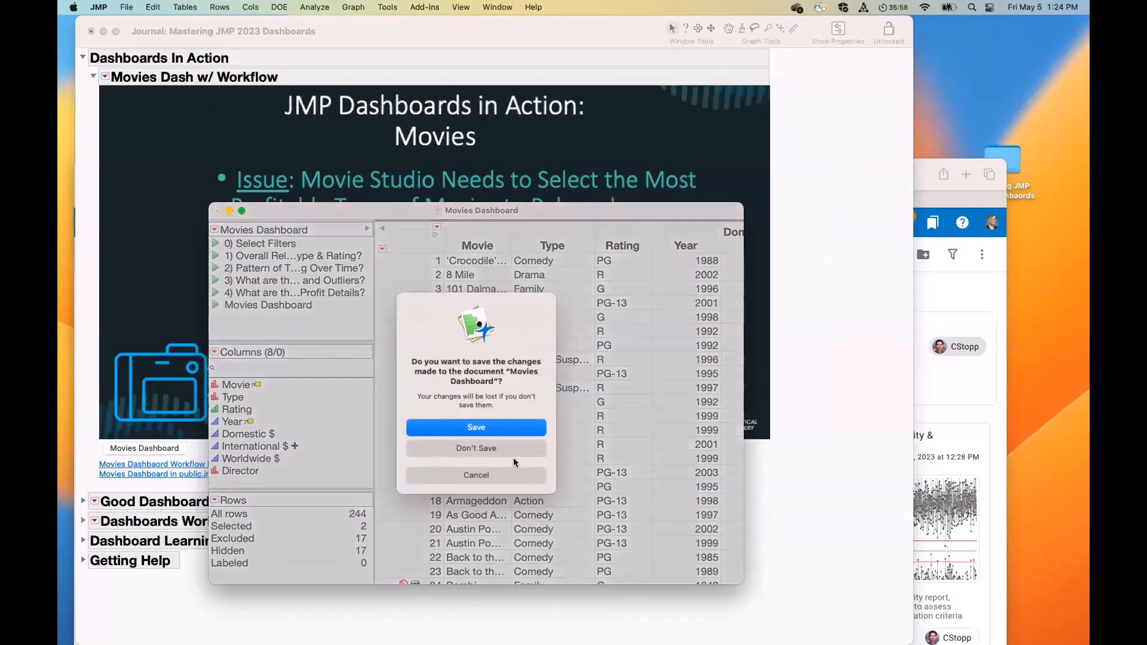
{"action": "left_click", "coordinate": [508, 447]}
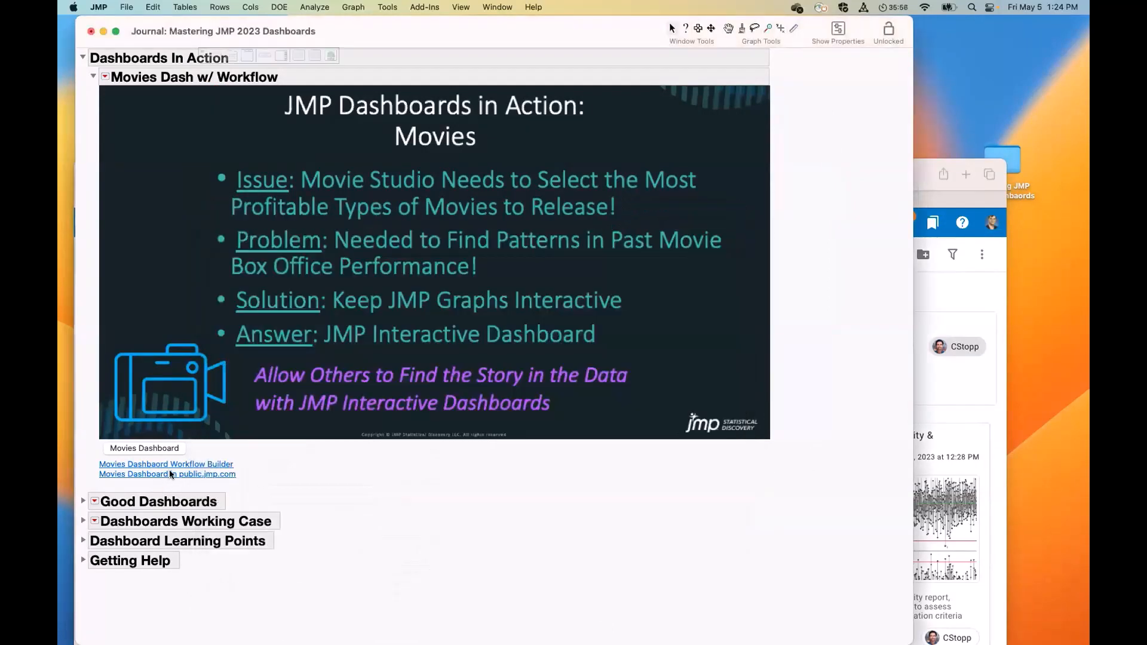
Switch to the Movies Dashboard report on public.jmp.com in Safari and select the PG-13 Action block of its treemap
{"action": "left_click", "coordinate": [170, 474]}
{"action": "left_click_drag", "start_coordinate": [309, 167], "coordinate": [304, 63]}
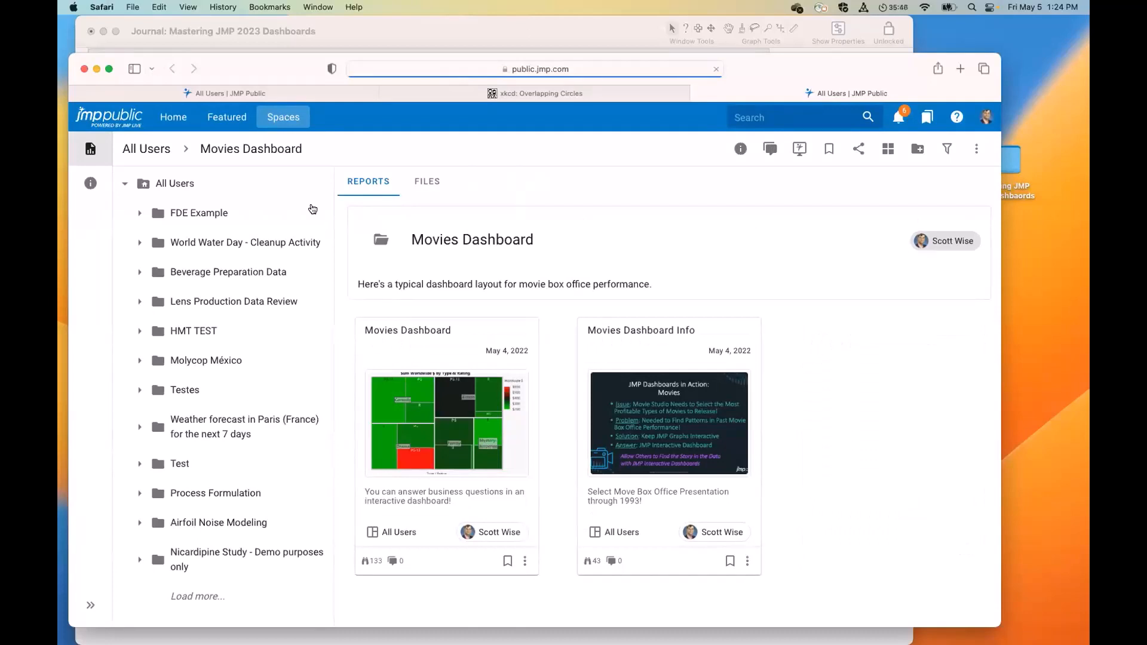
{"action": "left_click_drag", "start_coordinate": [335, 263], "coordinate": [225, 265]}
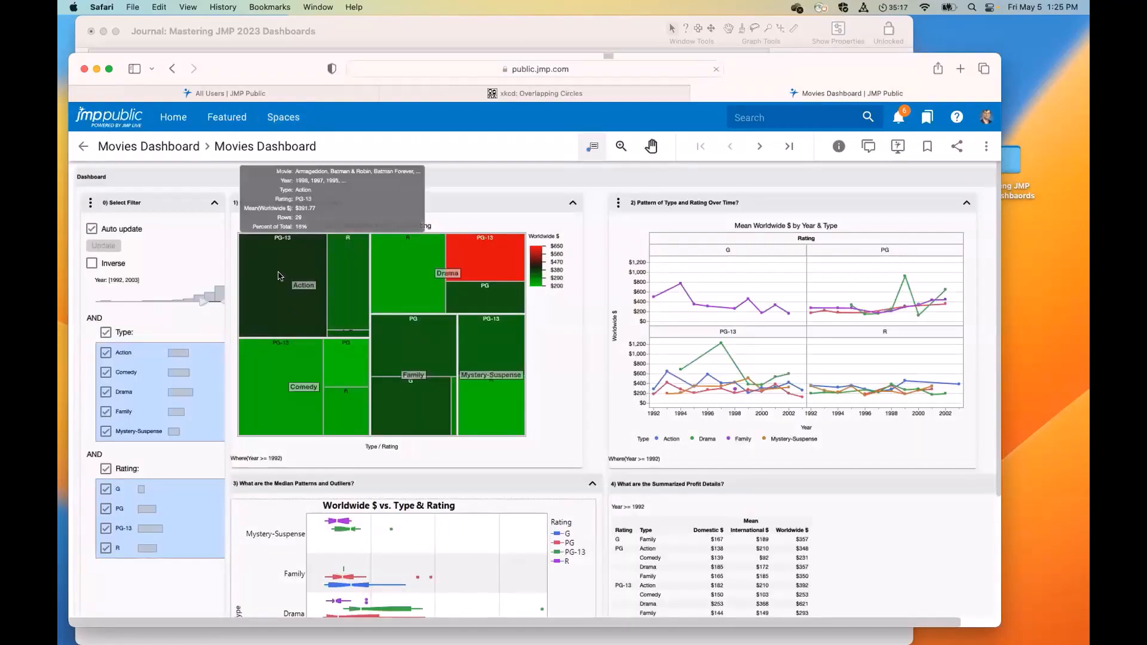
{"action": "left_click", "coordinate": [279, 276]}
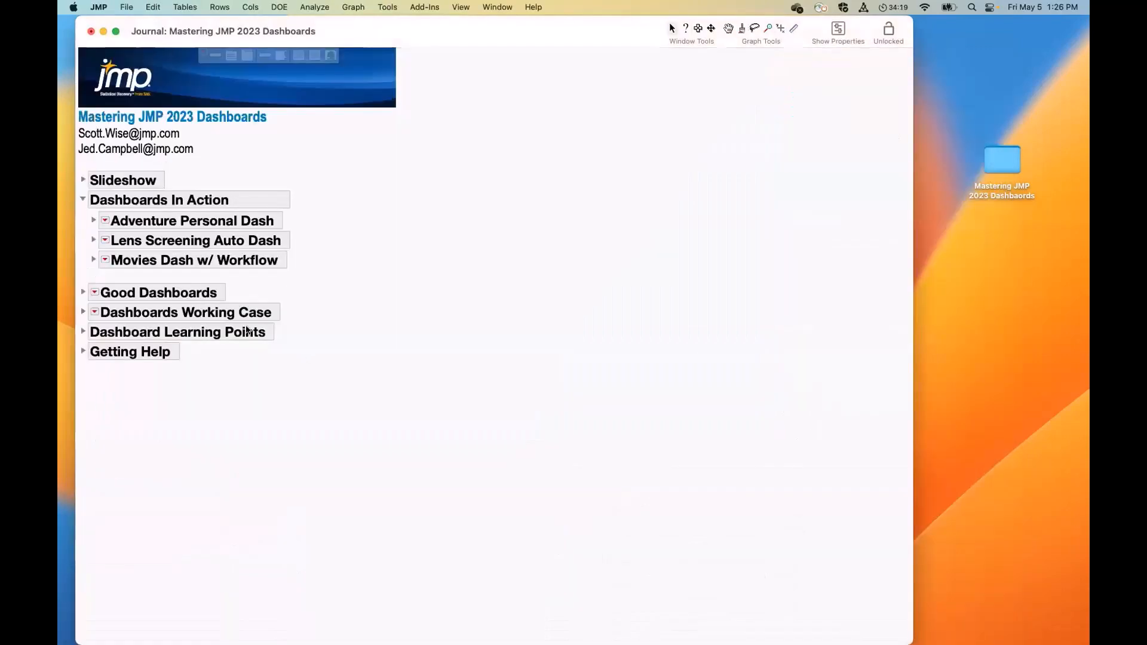
Collapse the Dashboards In Action section of the journal and open the Dashboard Elements slide under Good Dashboards
{"action": "left_click", "coordinate": [83, 200]}
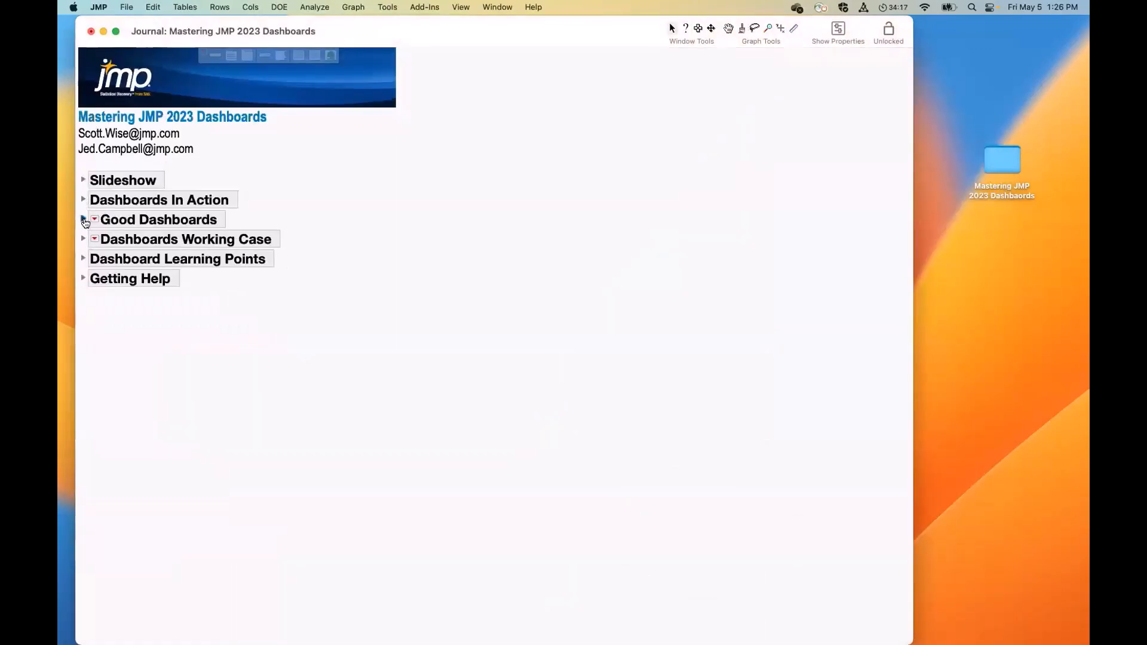
{"action": "left_click", "coordinate": [83, 220]}
{"action": "left_click", "coordinate": [93, 241]}
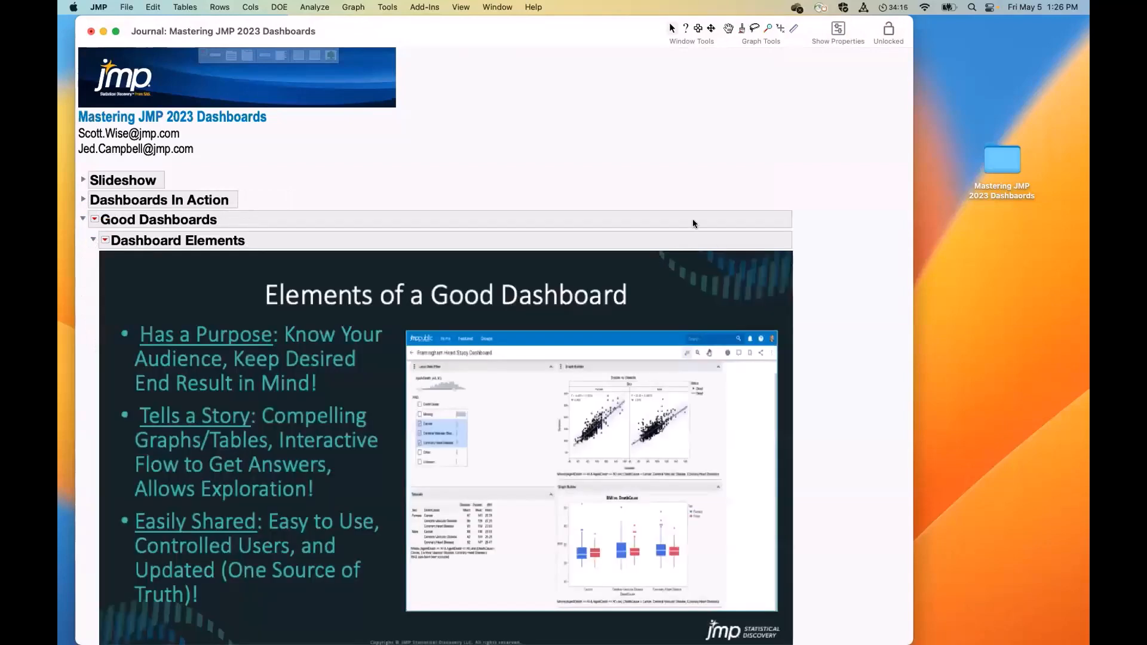
{"action": "scroll", "coordinate": [777, 197], "scroll_direction": "down", "scroll_amount": 5}
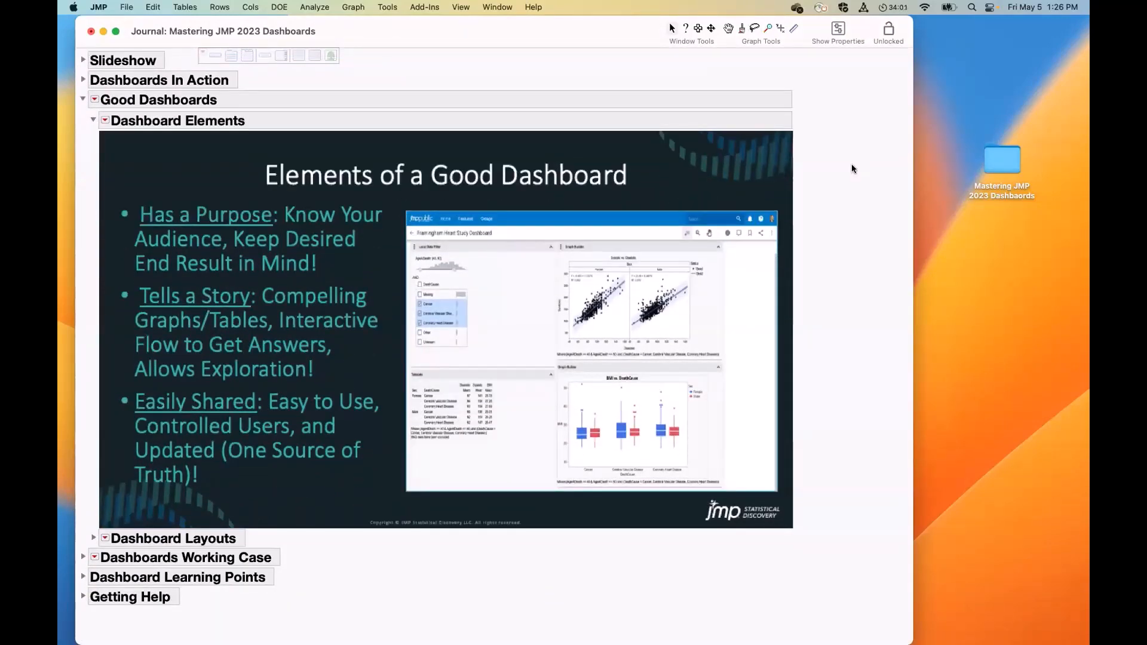
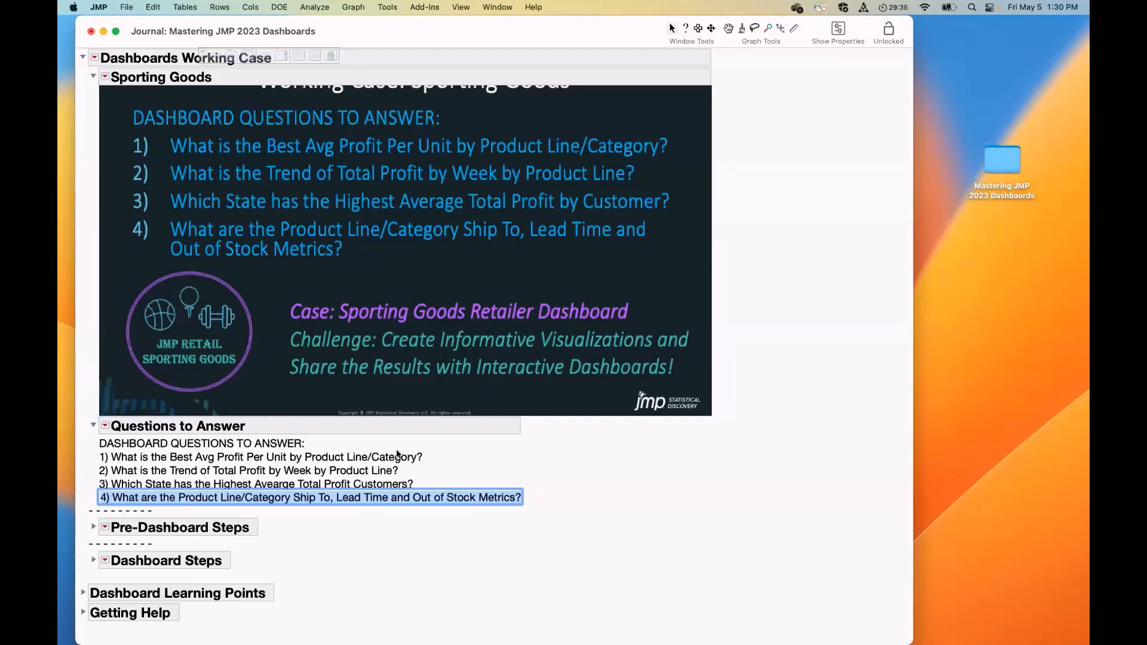
Collapse the Questions to Answer section under Dashboards Working Case and expand Pre-Dashboard Steps
{"action": "scroll", "coordinate": [475, 443], "scroll_direction": "down", "scroll_amount": 2}
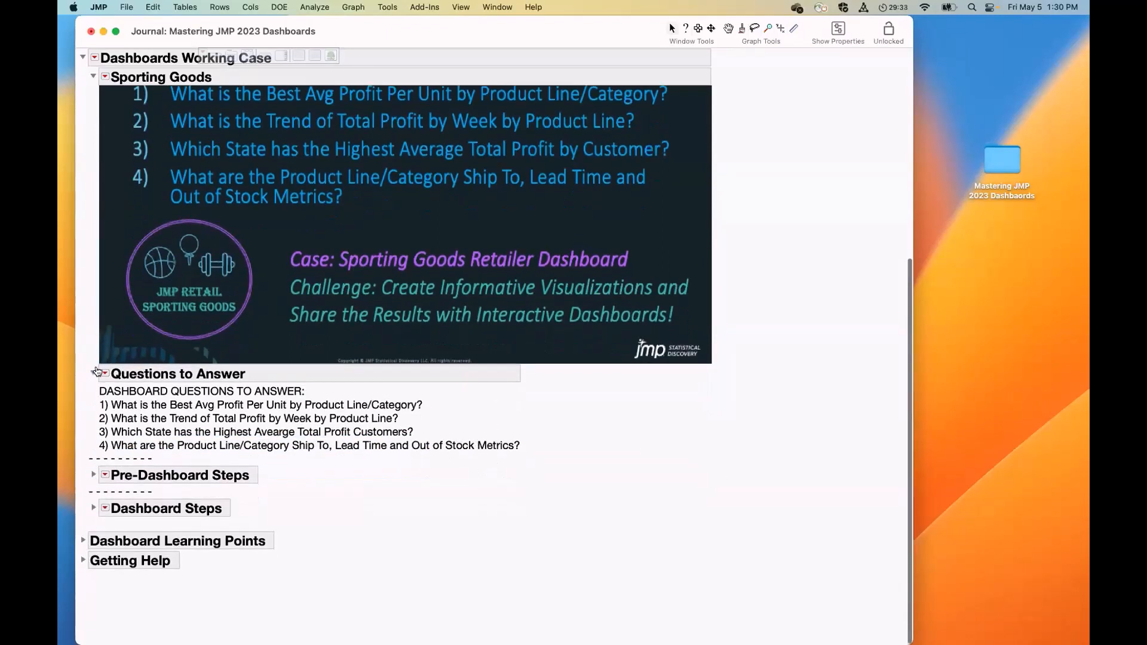
{"action": "left_click", "coordinate": [93, 374]}
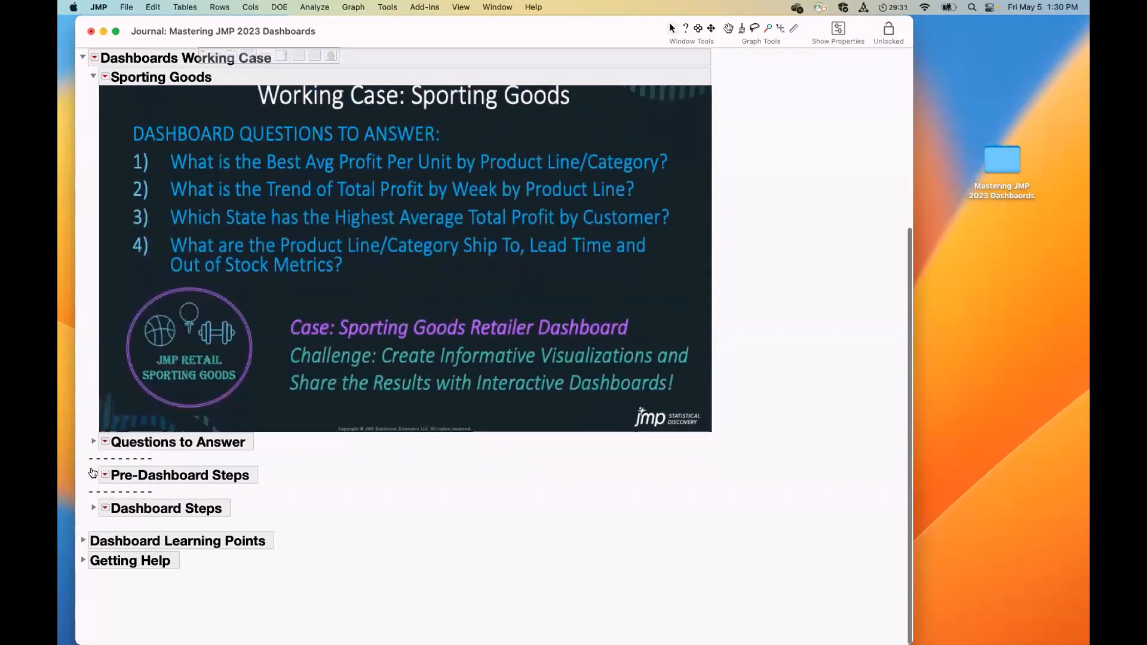
{"action": "left_click", "coordinate": [93, 474]}
{"action": "scroll", "coordinate": [894, 430], "scroll_direction": "down", "scroll_amount": 2}
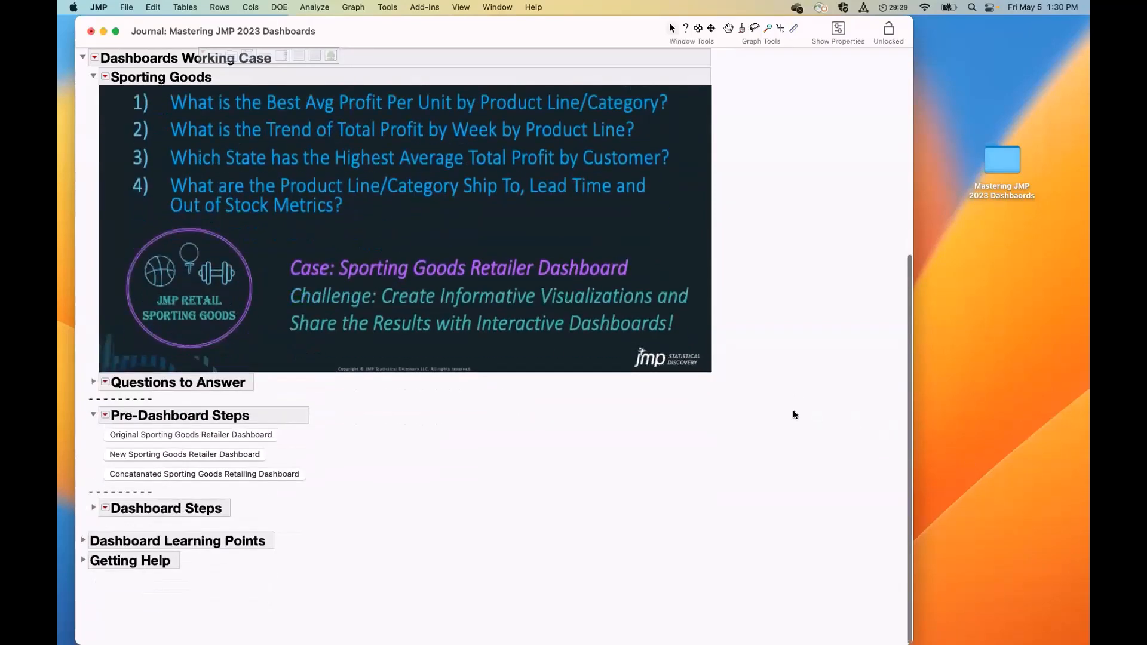
Open the Original Sporting Goods Retailer Dashboard data table from the journal and enlarge its window to show more columns and rows
{"action": "left_click", "coordinate": [224, 433]}
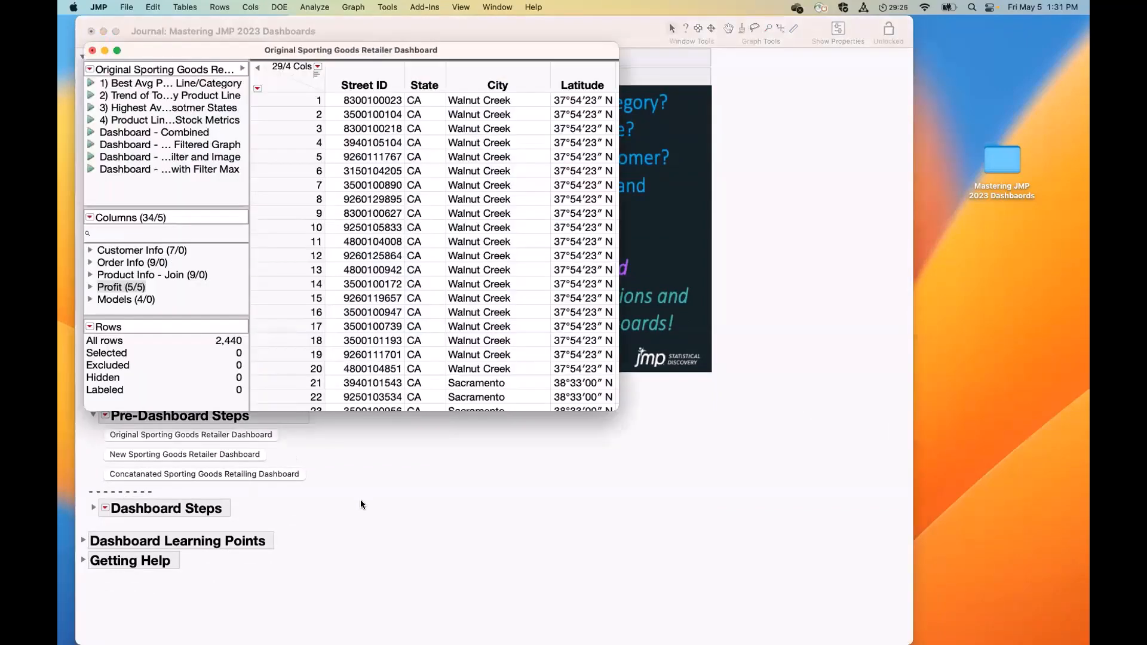
{"action": "left_click_drag", "start_coordinate": [184, 45], "coordinate": [164, 52]}
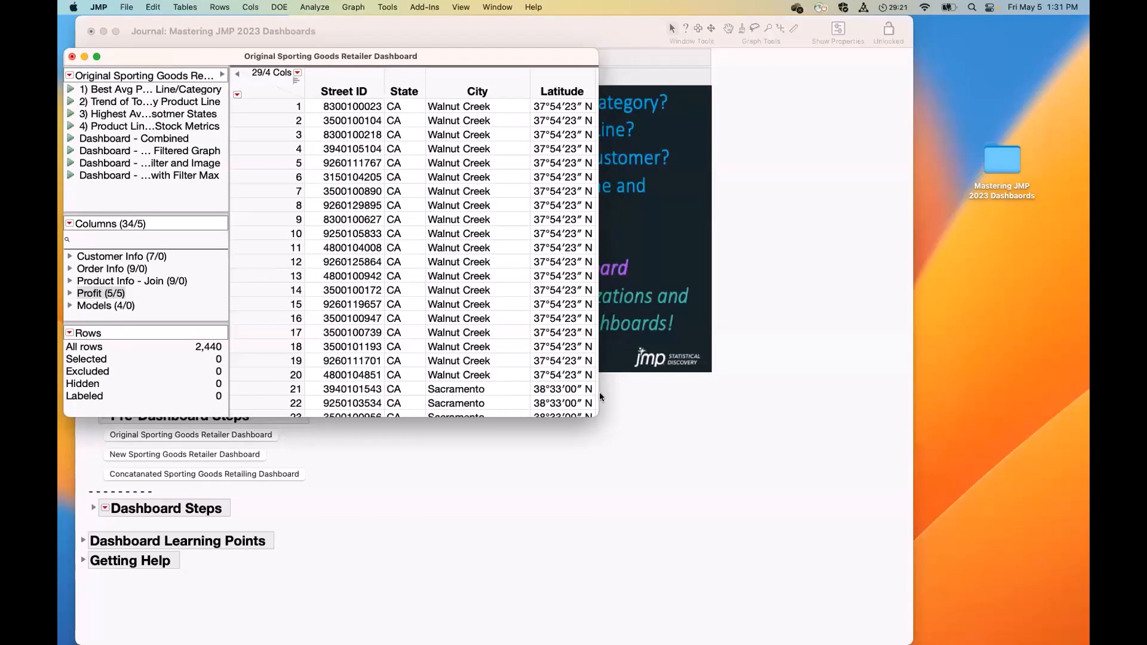
{"action": "left_click_drag", "start_coordinate": [597, 416], "coordinate": [959, 531]}
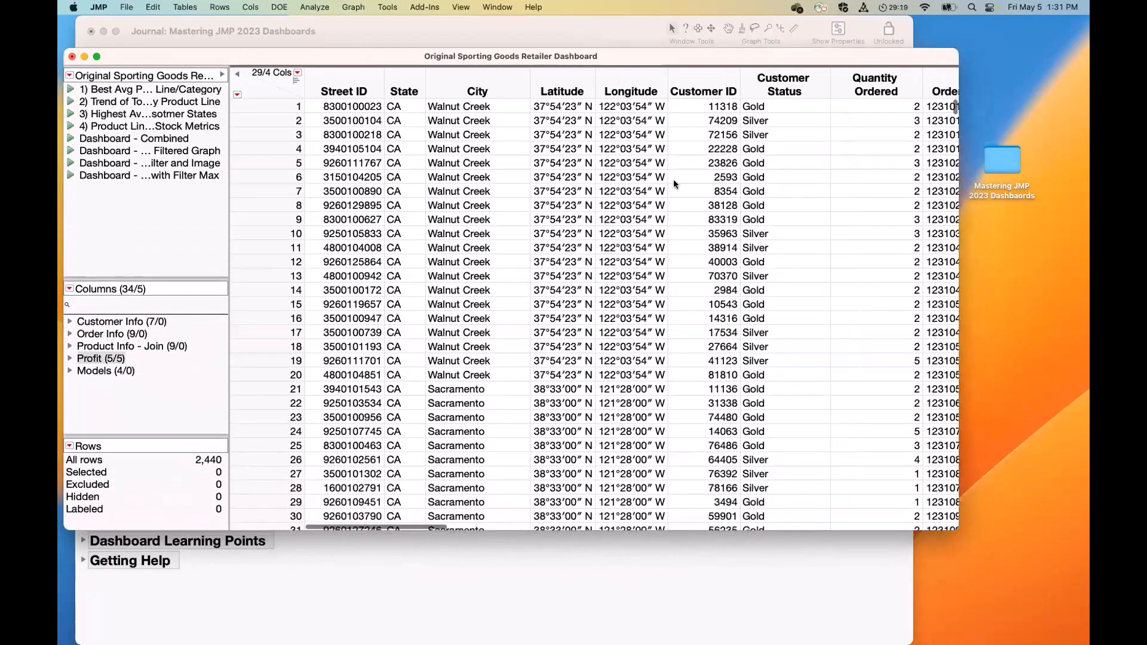
{"action": "left_click_drag", "start_coordinate": [187, 61], "coordinate": [185, 68]}
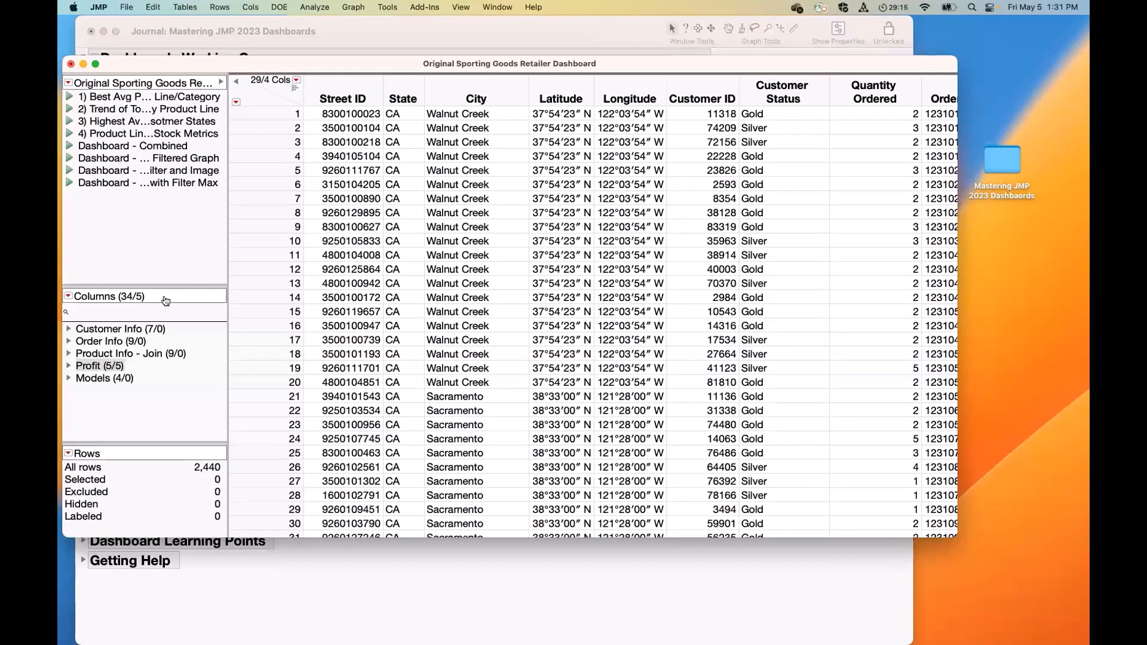
{"action": "mouse_move", "coordinate": [178, 451]}
{"action": "left_mouse_down"}
{"action": "mouse_move", "coordinate": [242, 497]}
{"action": "mouse_move", "coordinate": [192, 458]}
{"action": "left_mouse_up"}
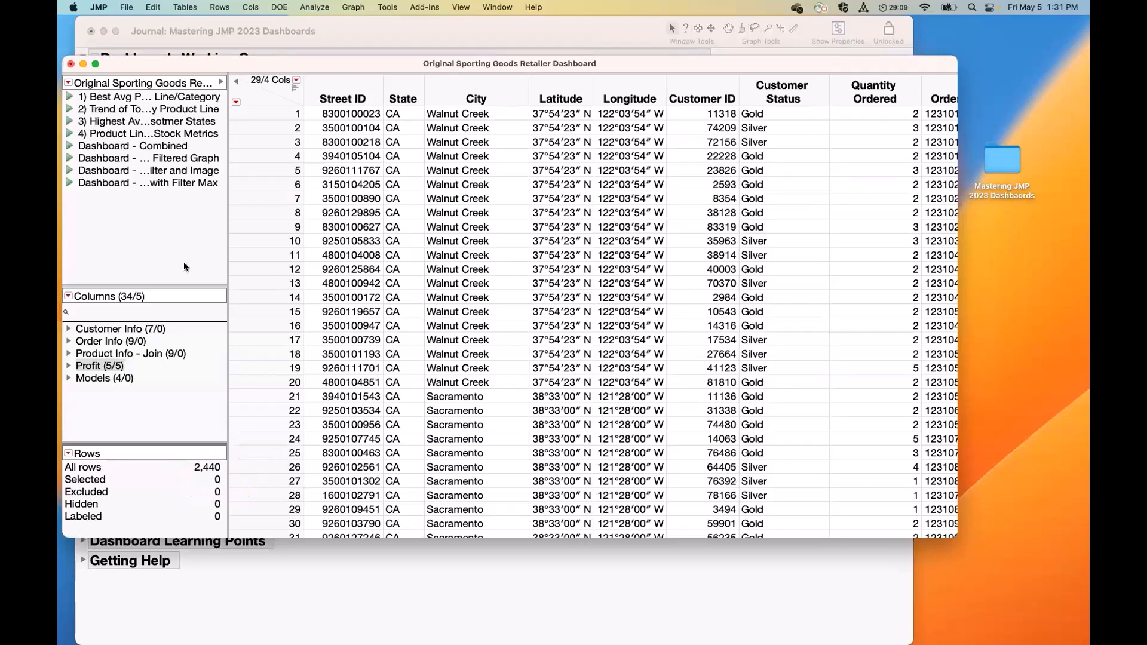
{"action": "mouse_move", "coordinate": [214, 297]}
{"action": "left_mouse_down"}
{"action": "mouse_move", "coordinate": [314, 102]}
{"action": "mouse_move", "coordinate": [295, 80]}
{"action": "left_mouse_up"}
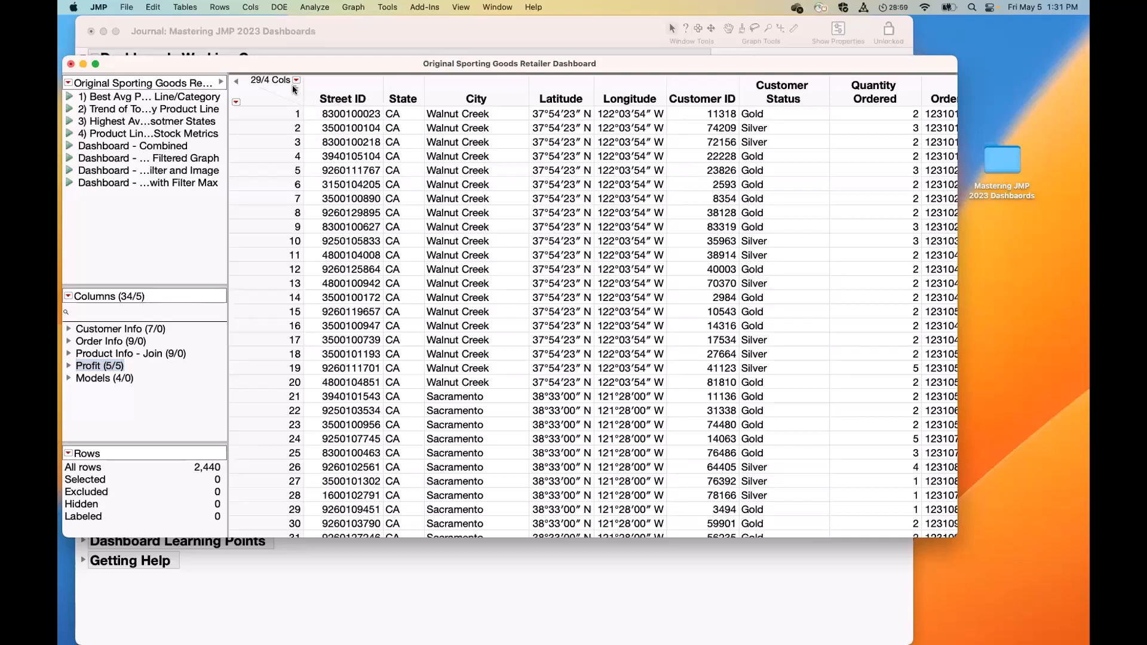
Show the header graphs above the data columns, widen the table window, and make the graphs taller to reveal all State values
{"action": "left_click", "coordinate": [293, 89]}
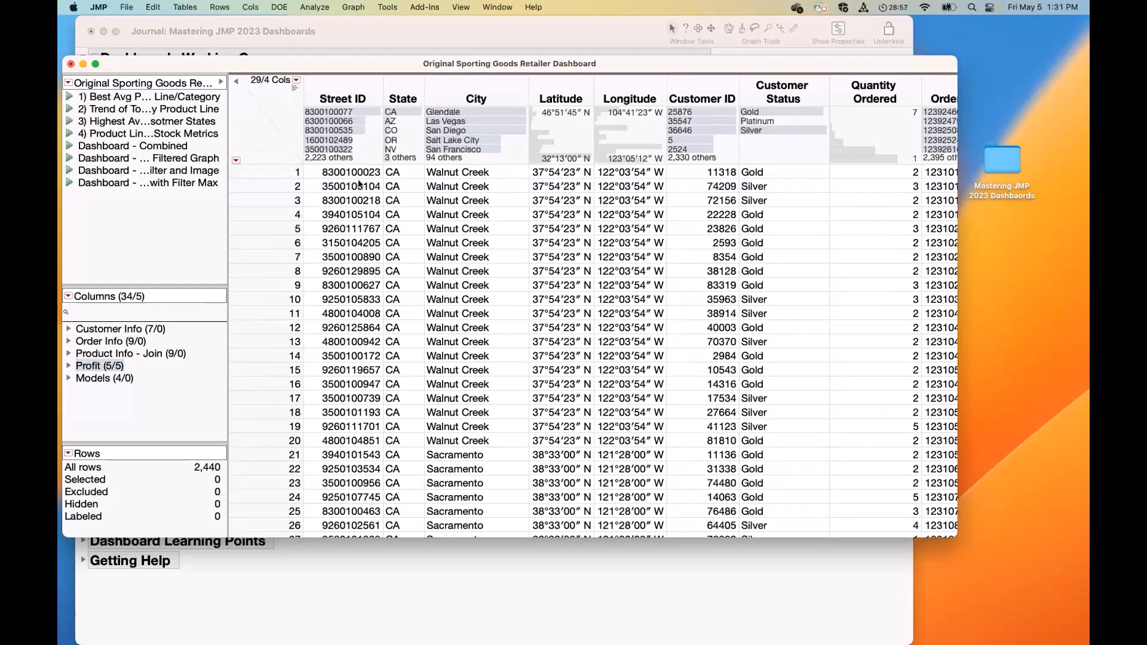
{"action": "left_click_drag", "start_coordinate": [957, 537], "coordinate": [1050, 561]}
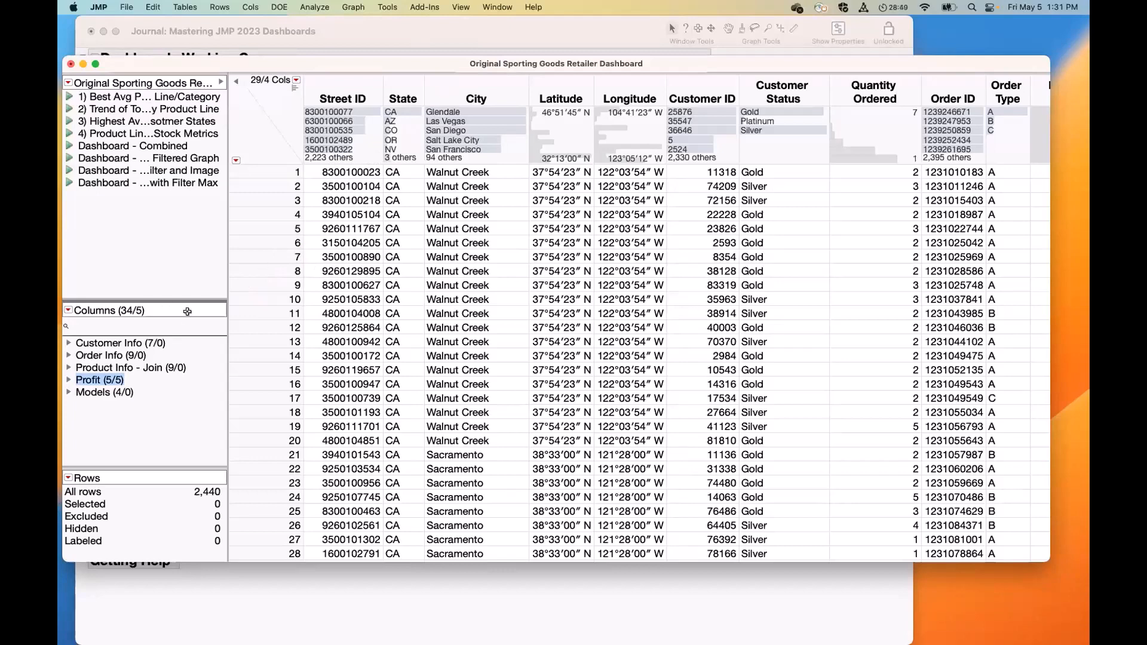
{"action": "left_click_drag", "start_coordinate": [398, 165], "coordinate": [400, 222]}
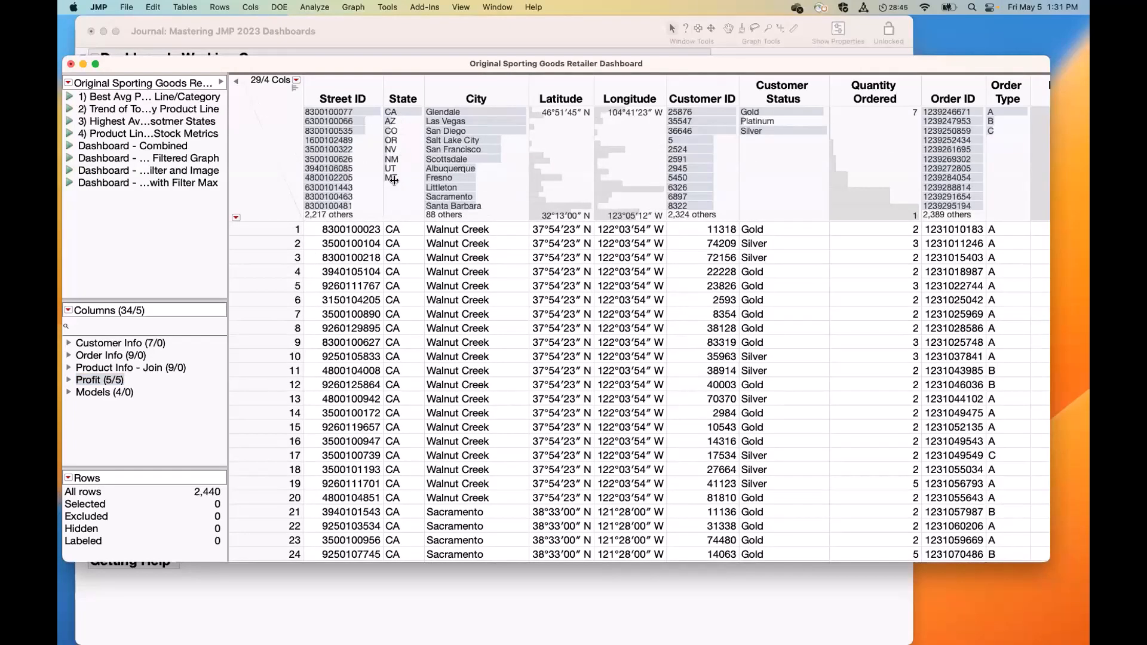
Examine the customer and order data, highlighting the Customer ID, Customer Status and Quantity Ordered columns in turn
{"action": "scroll", "coordinate": [522, 271], "scroll_direction": "right", "scroll_amount": 10}
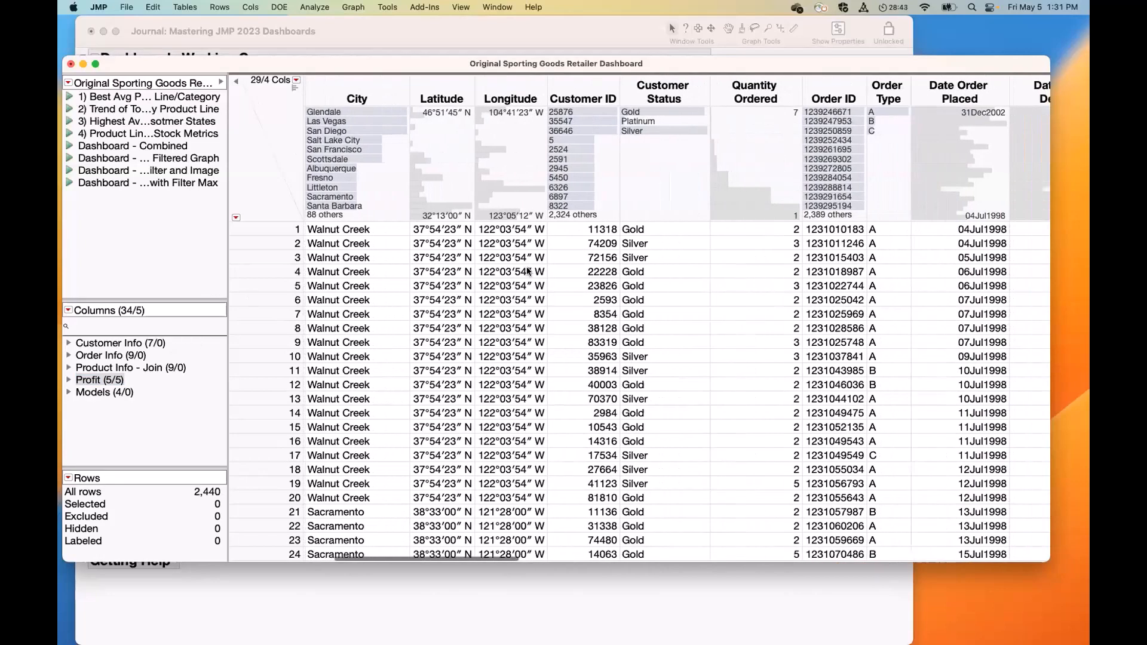
{"action": "scroll", "coordinate": [523, 271], "scroll_direction": "right", "scroll_amount": 3}
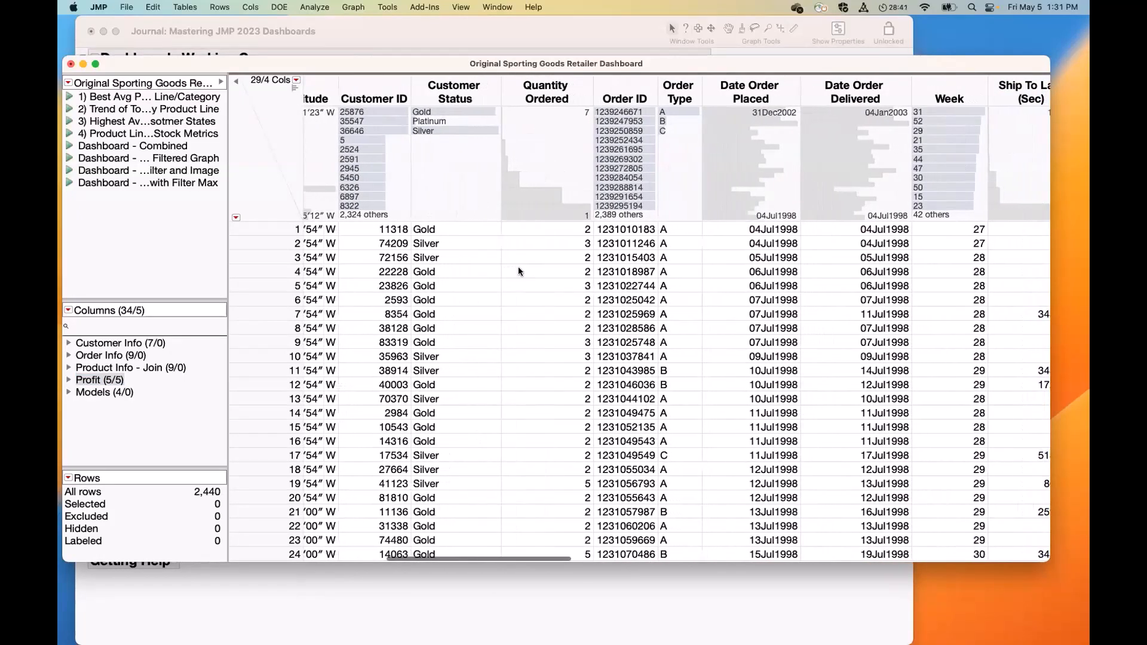
{"action": "left_click", "coordinate": [373, 89]}
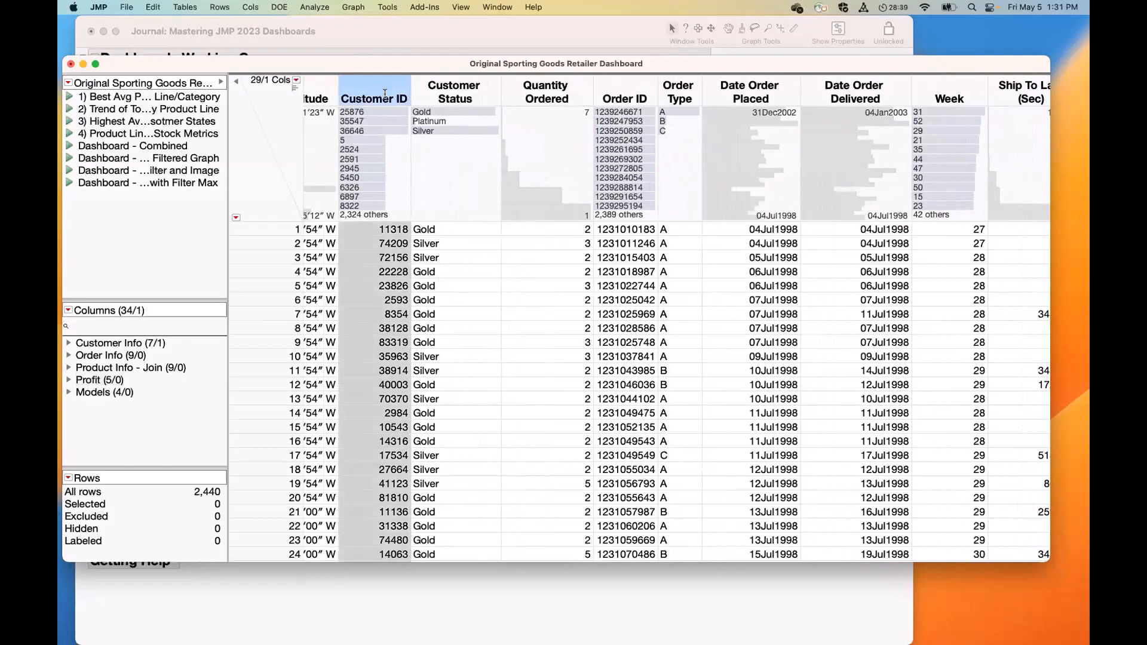
{"action": "left_click", "coordinate": [459, 90]}
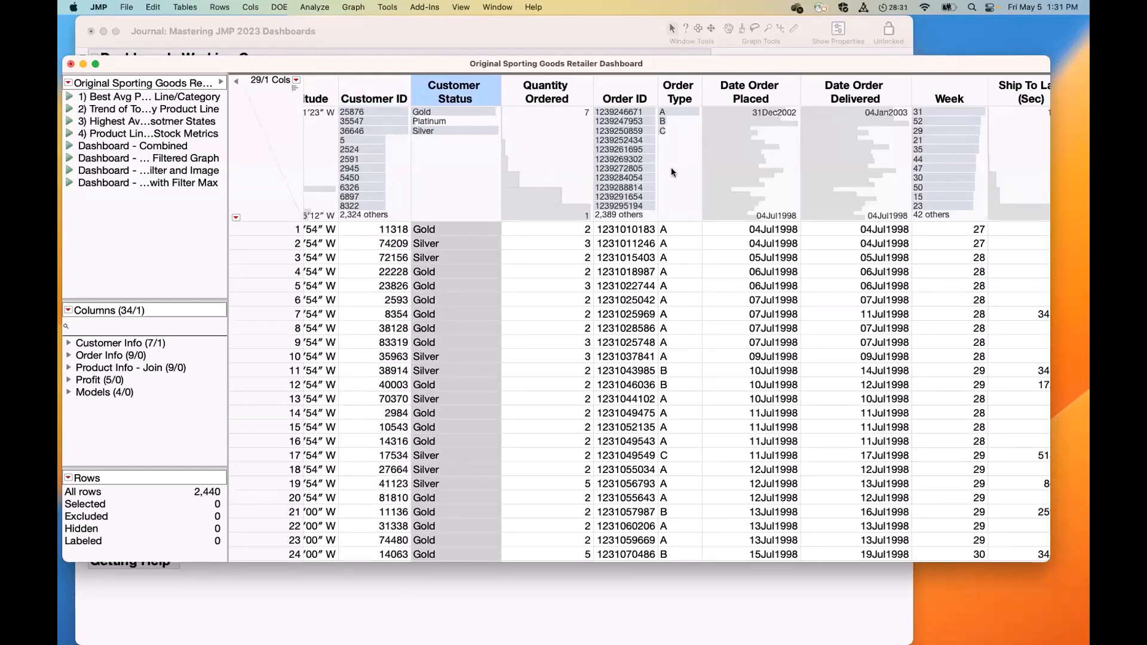
{"action": "left_click", "coordinate": [547, 89]}
{"action": "scroll", "coordinate": [663, 423], "scroll_direction": "right", "scroll_amount": 3}
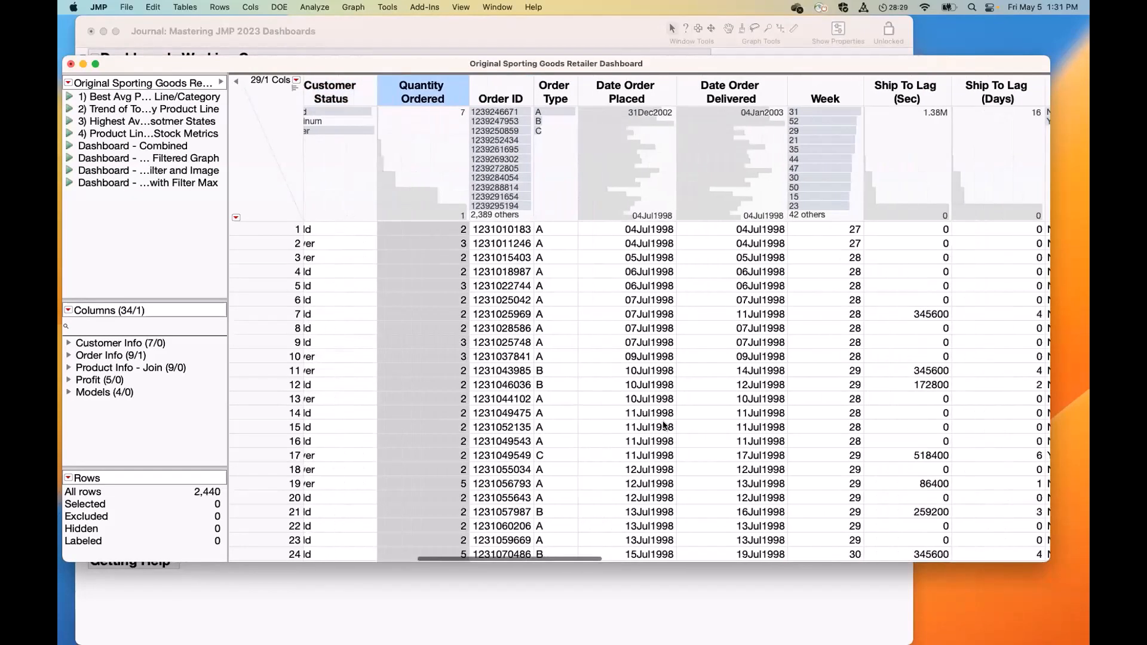
Examine the product and supplier data, highlighting the Product Line, Product Category and Supplier ID # columns in turn
{"action": "scroll", "coordinate": [663, 426], "scroll_direction": "right", "scroll_amount": 12}
{"action": "scroll", "coordinate": [657, 423], "scroll_direction": "right", "scroll_amount": 5}
{"action": "left_click", "coordinate": [502, 95]}
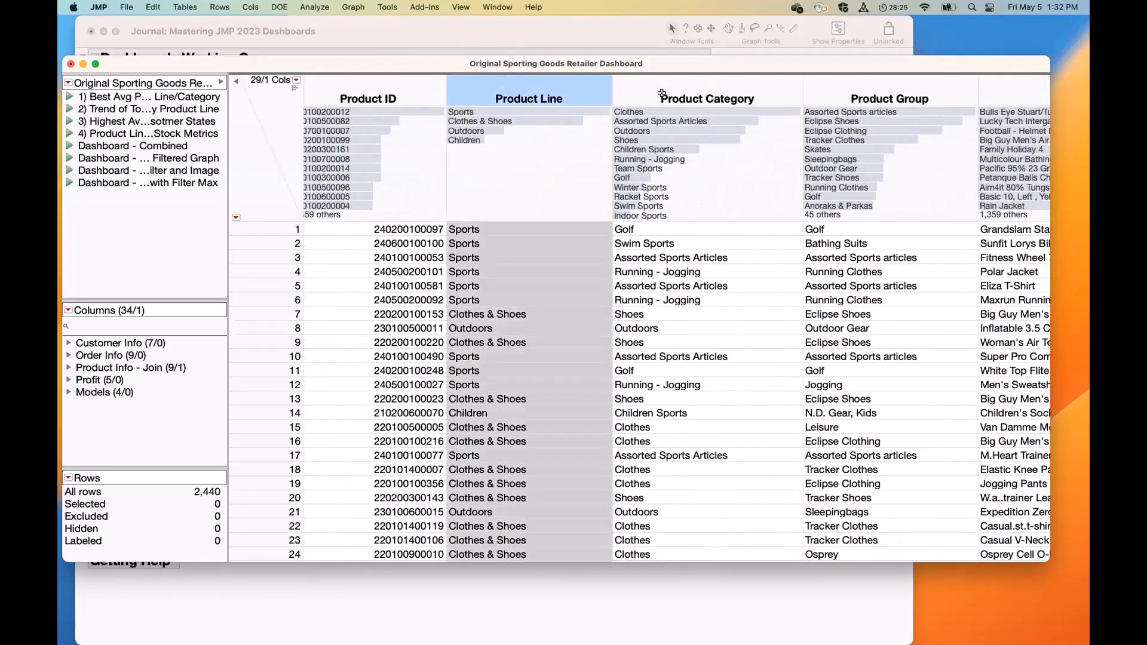
{"action": "left_click", "coordinate": [660, 94]}
{"action": "scroll", "coordinate": [605, 250], "scroll_direction": "right", "scroll_amount": 10}
{"action": "scroll", "coordinate": [603, 250], "scroll_direction": "right", "scroll_amount": 3}
{"action": "left_click", "coordinate": [650, 95]}
{"action": "scroll", "coordinate": [736, 231], "scroll_direction": "right", "scroll_amount": 5}
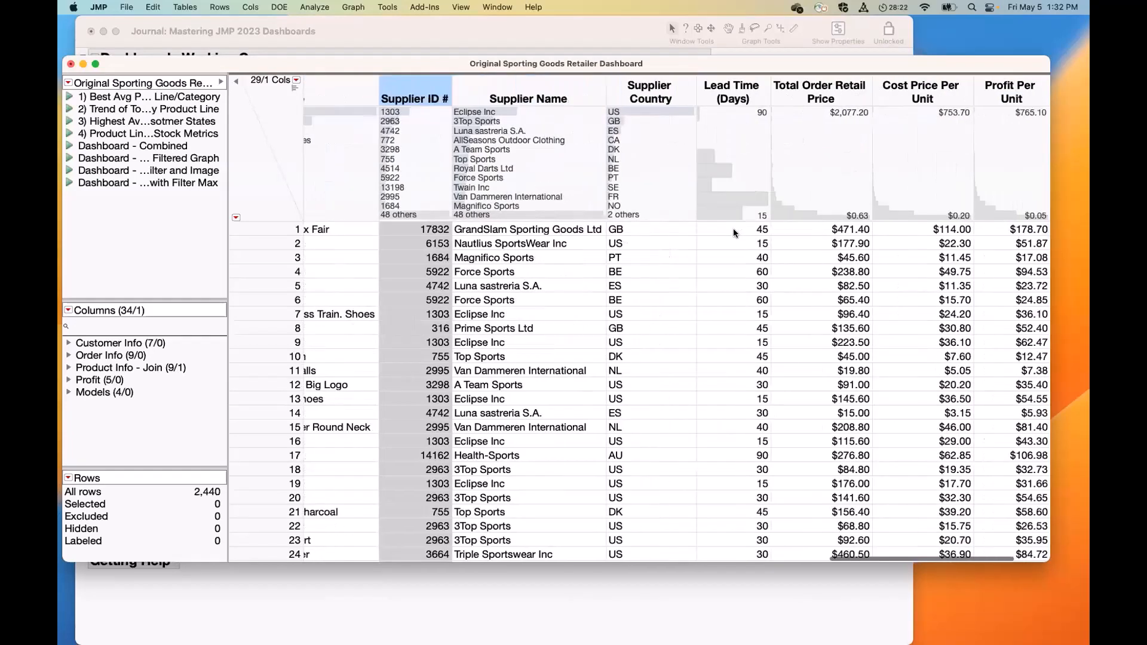
Examine the profit data, highlighting the Total Profit, Profit Per Unit and Cost Price Per Unit columns in turn
{"action": "scroll", "coordinate": [733, 230], "scroll_direction": "right", "scroll_amount": 3}
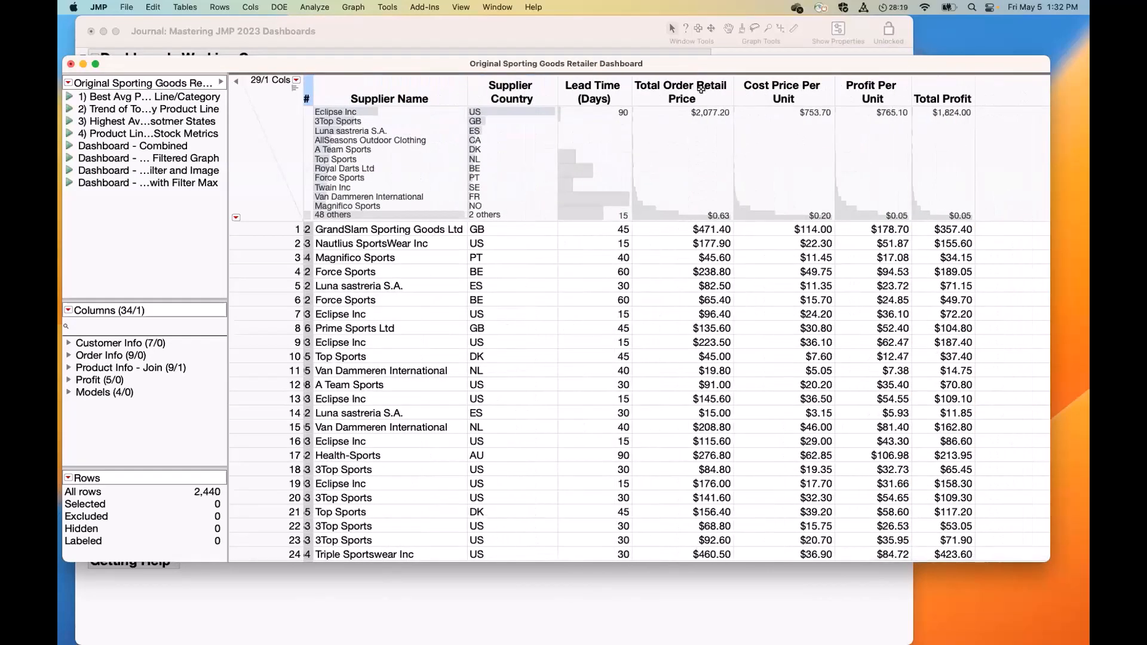
{"action": "left_click", "coordinate": [928, 97]}
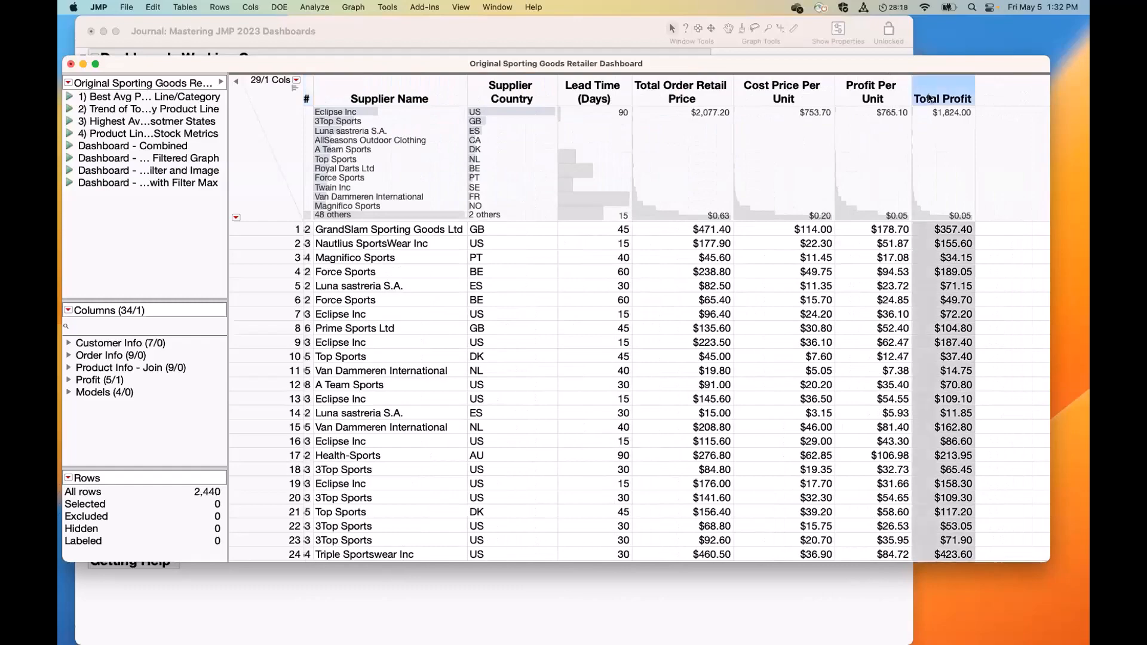
{"action": "left_click", "coordinate": [885, 93]}
{"action": "left_click", "coordinate": [784, 91]}
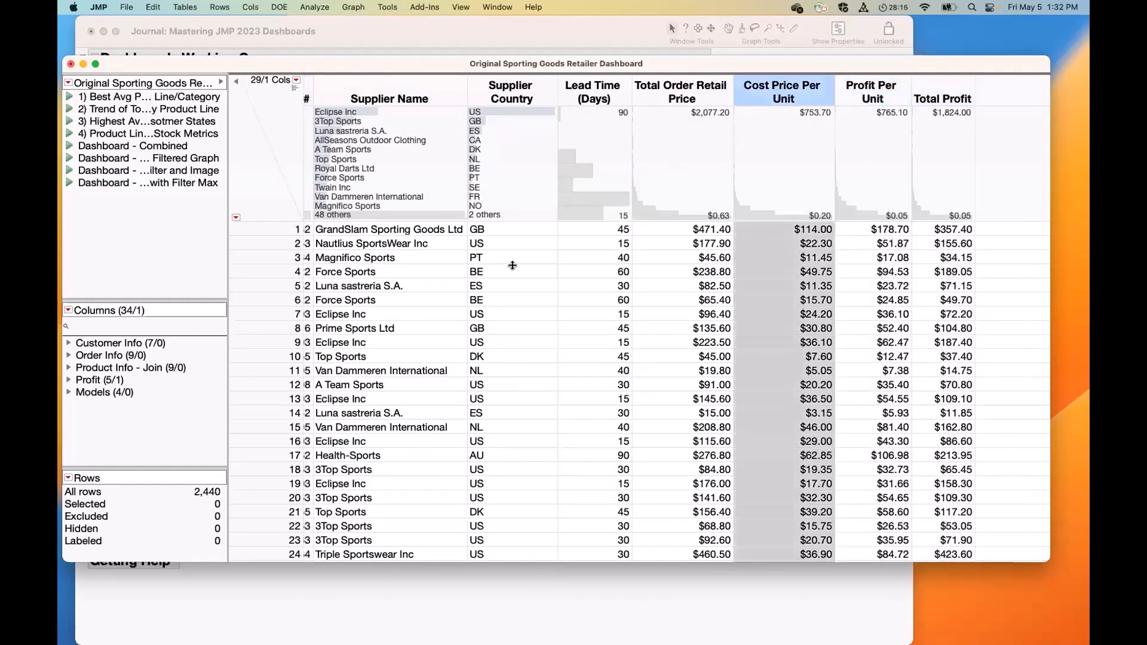
Return to the first columns of the table, select the State column and widen it slightly
{"action": "scroll", "coordinate": [559, 244], "scroll_direction": "left", "scroll_amount": 10}
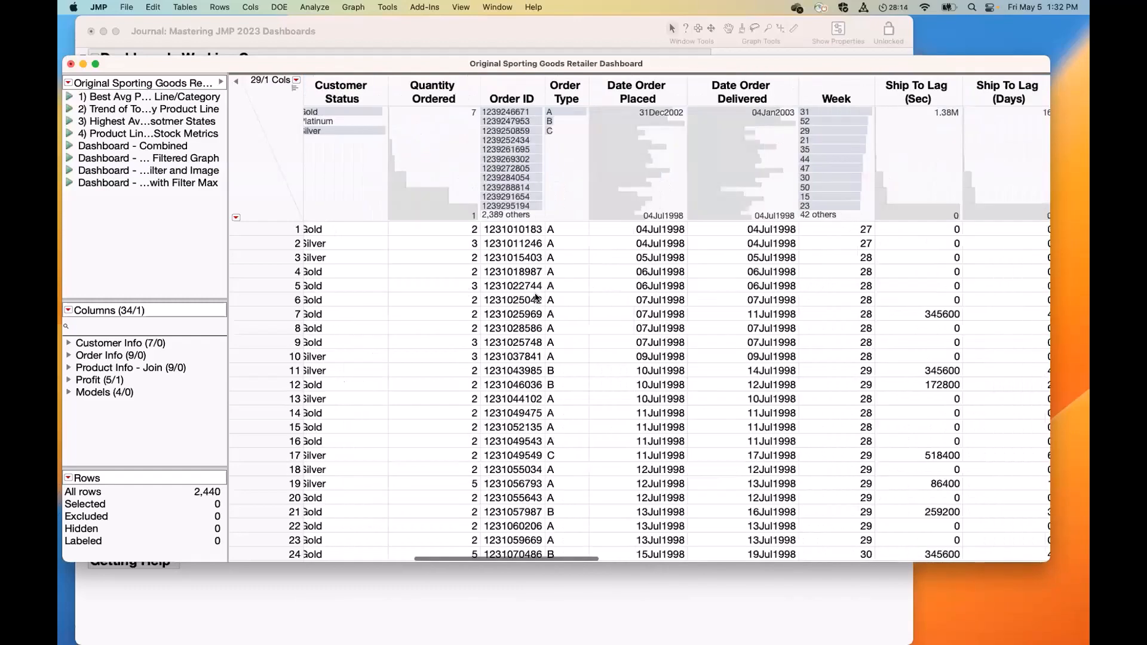
{"action": "scroll", "coordinate": [537, 298], "scroll_direction": "left", "scroll_amount": 5}
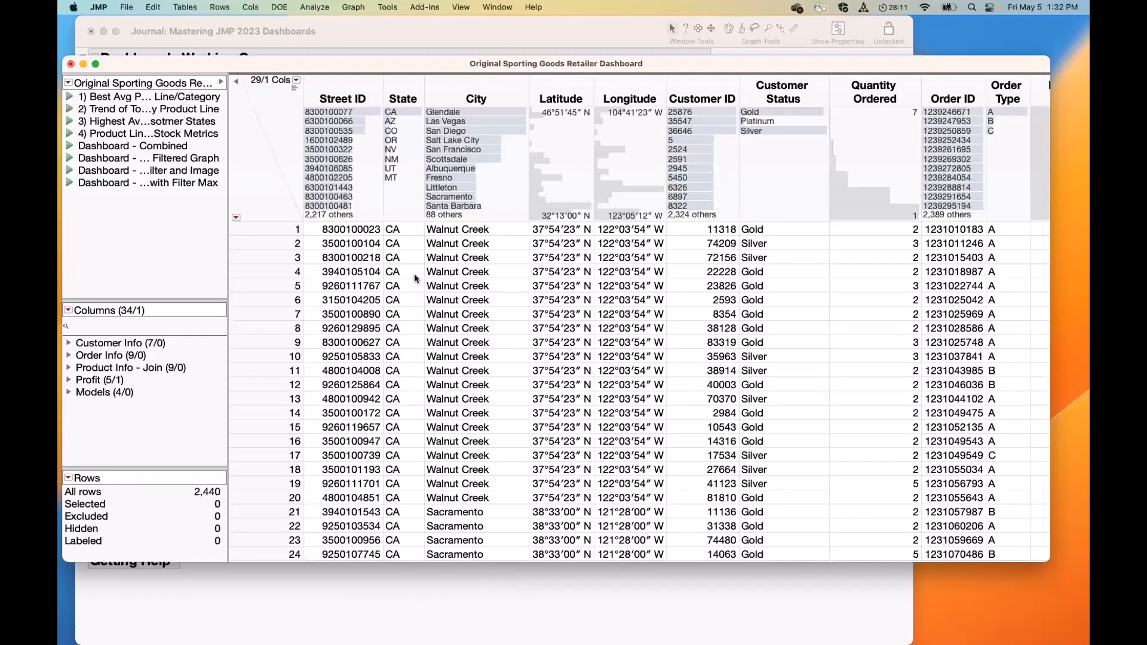
{"action": "left_click_drag", "start_coordinate": [356, 61], "coordinate": [374, 105]}
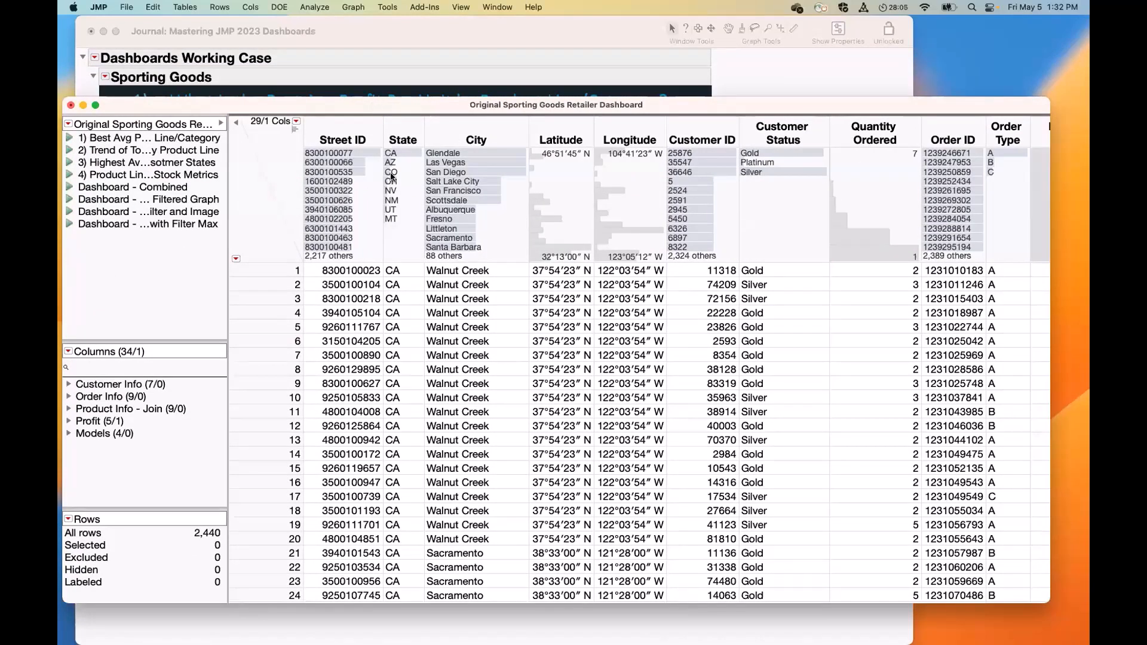
{"action": "left_click", "coordinate": [401, 126]}
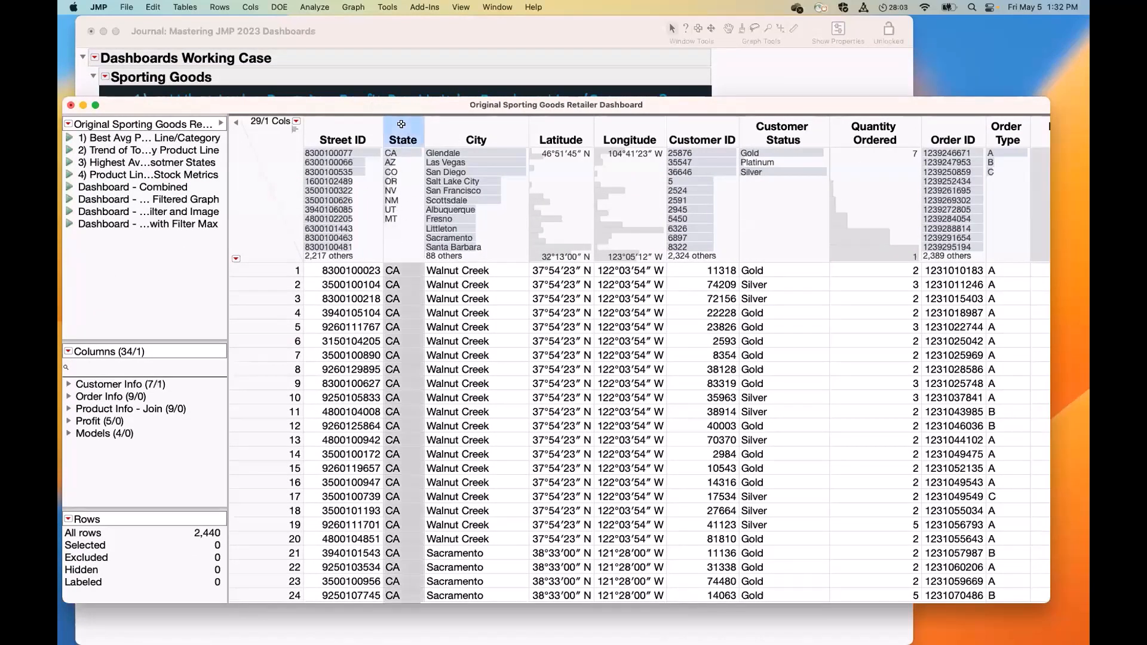
{"action": "left_click_drag", "start_coordinate": [424, 128], "coordinate": [443, 129]}
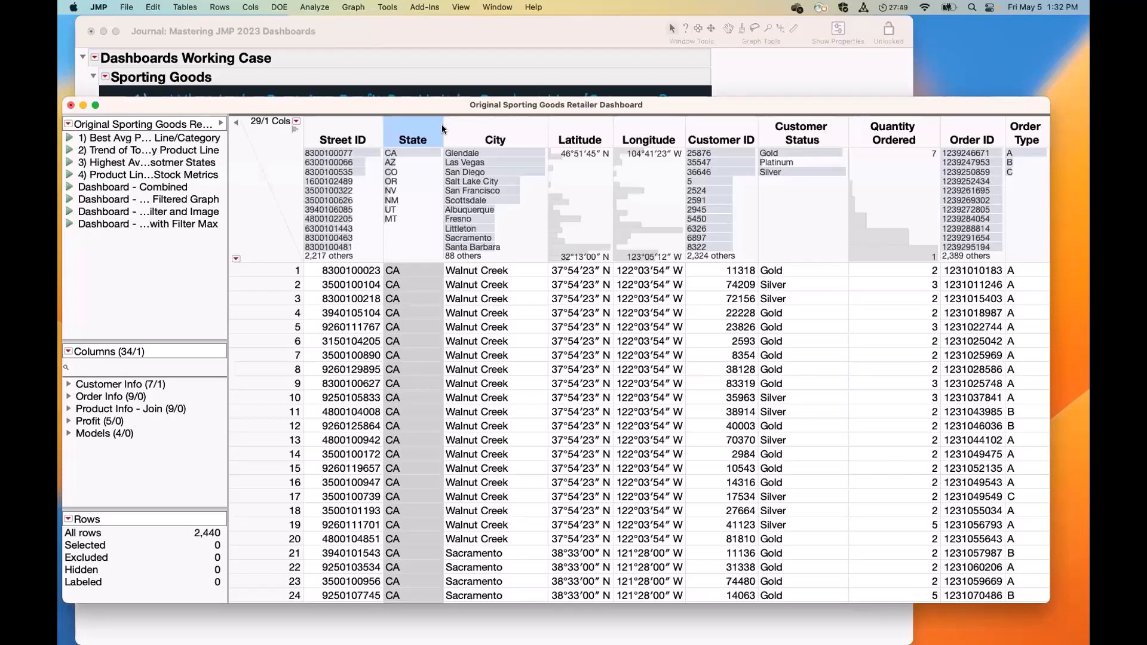
Uncover the journal, open the New Sporting Goods Retailer Dashboard data table from it, and enlarge and reposition the new table's window
{"action": "left_click_drag", "start_coordinate": [372, 106], "coordinate": [427, 114]}
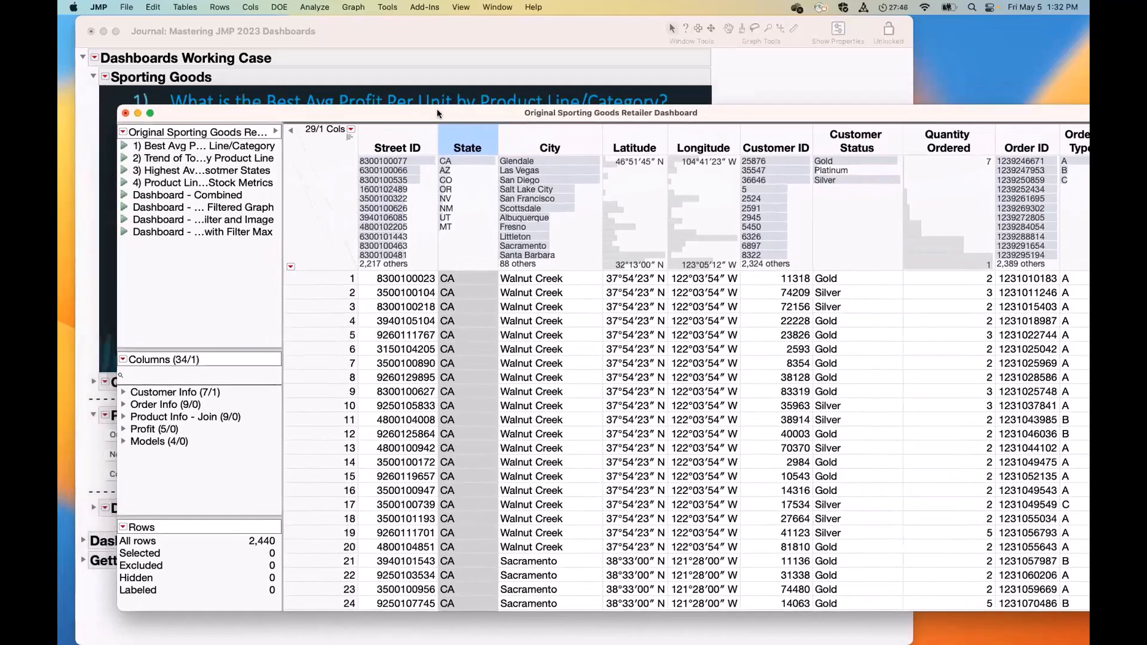
{"action": "left_click", "coordinate": [80, 462]}
{"action": "left_click", "coordinate": [145, 457]}
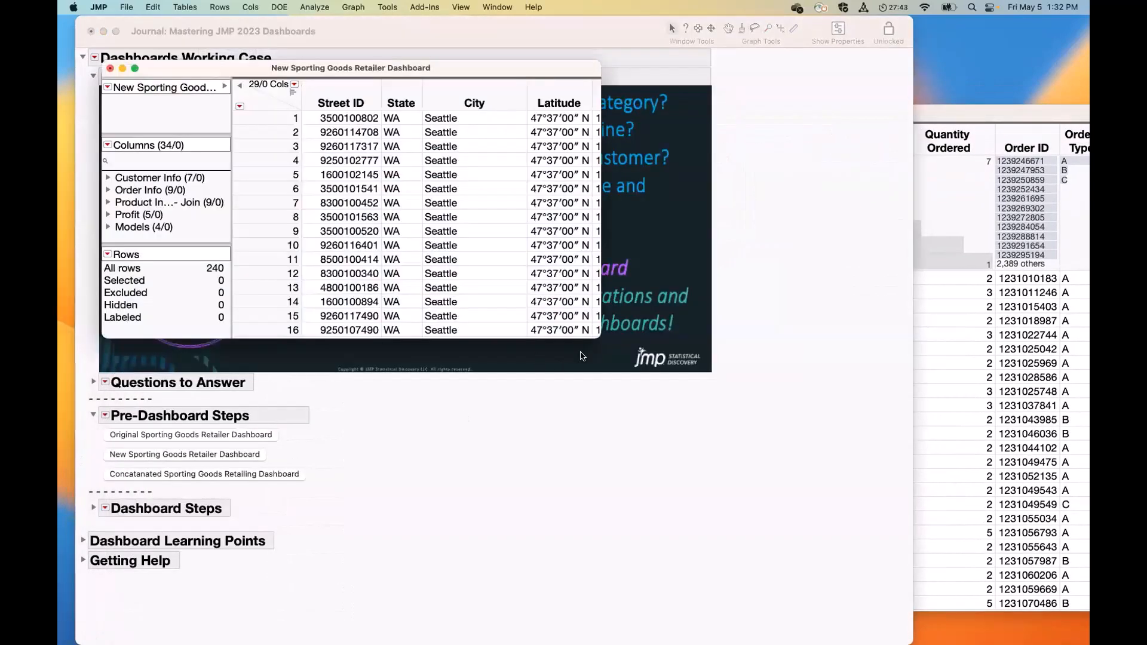
{"action": "left_click_drag", "start_coordinate": [595, 336], "coordinate": [1027, 547]}
{"action": "left_click_drag", "start_coordinate": [438, 71], "coordinate": [450, 152]}
Start a Concatenate from the Original Sporting Goods Retailer Dashboard table and add the New Sporting Goods Retailer Dashboard table to it
{"action": "left_click", "coordinate": [959, 115]}
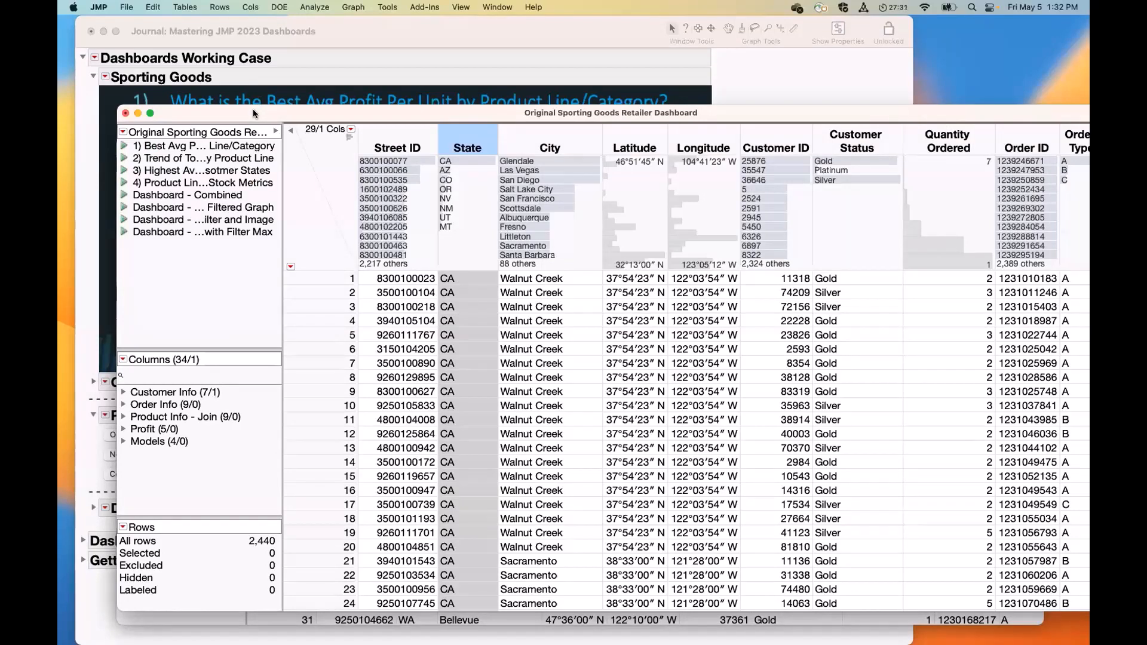
{"action": "left_click", "coordinate": [187, 8]}
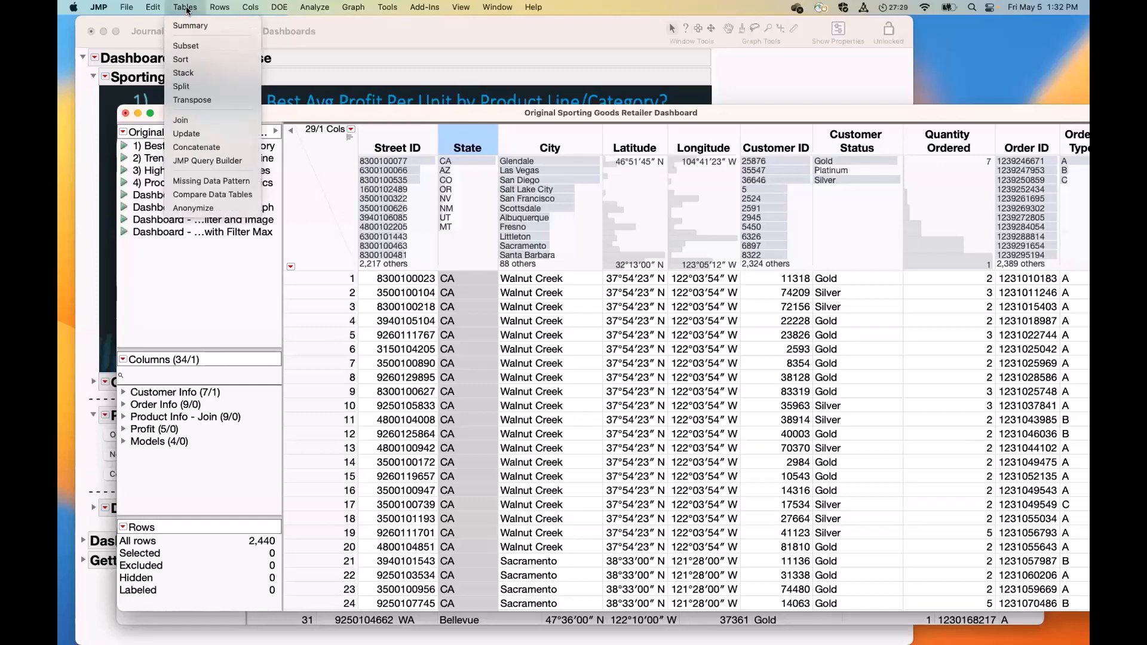
{"action": "left_click", "coordinate": [206, 150]}
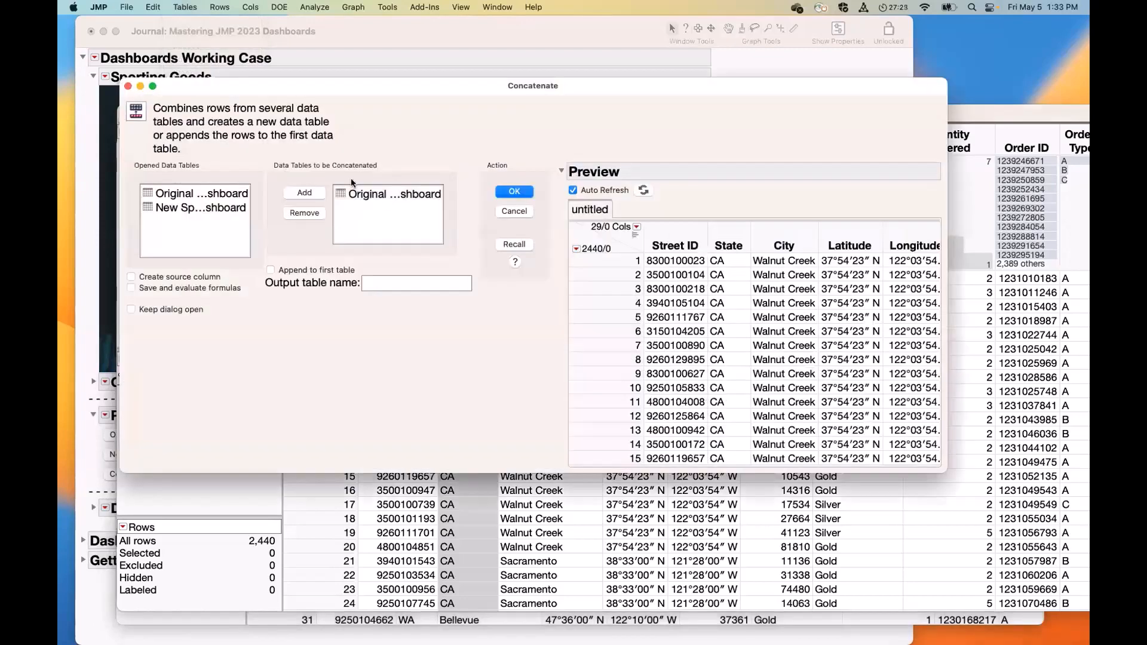
{"action": "left_click", "coordinate": [189, 193]}
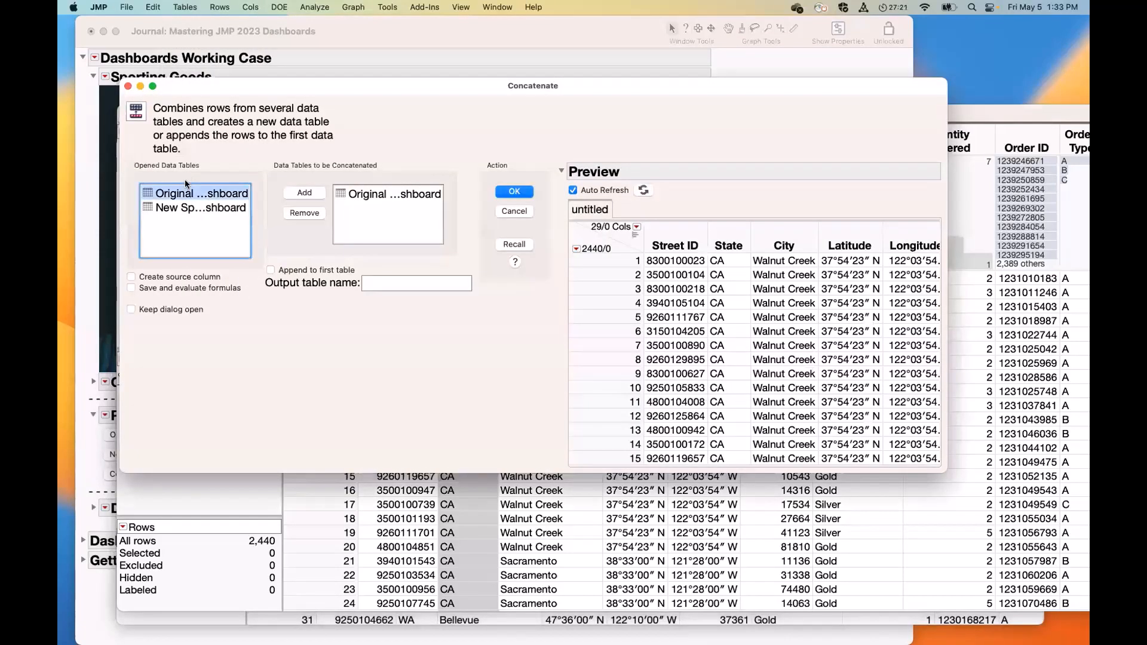
{"action": "left_click", "coordinate": [221, 210]}
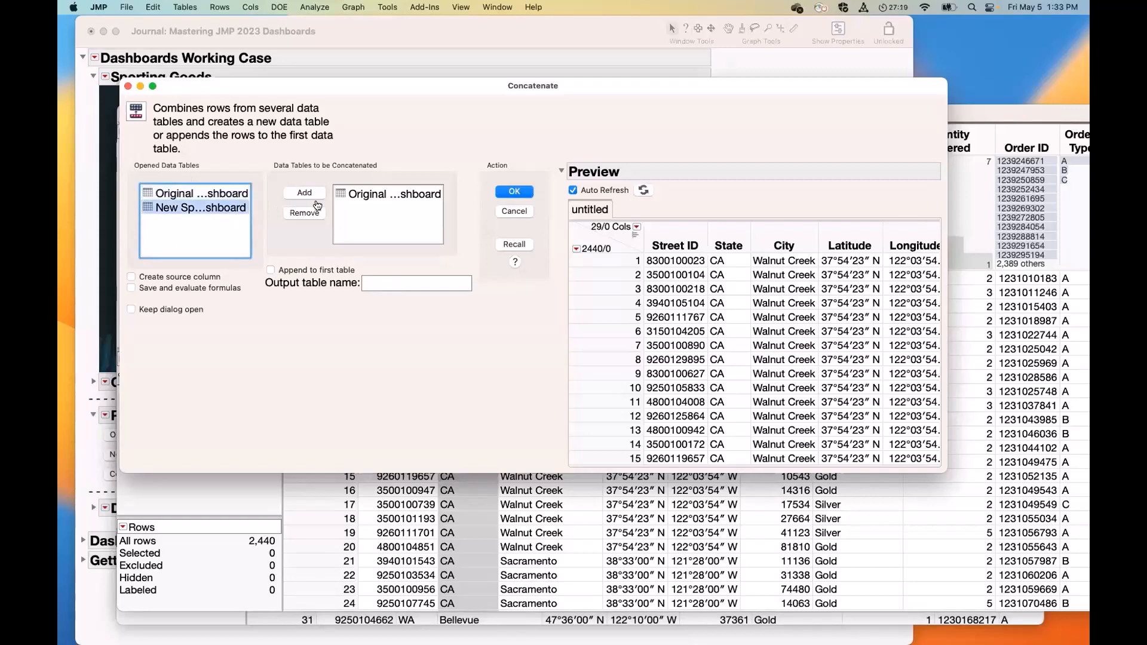
{"action": "left_click", "coordinate": [305, 192]}
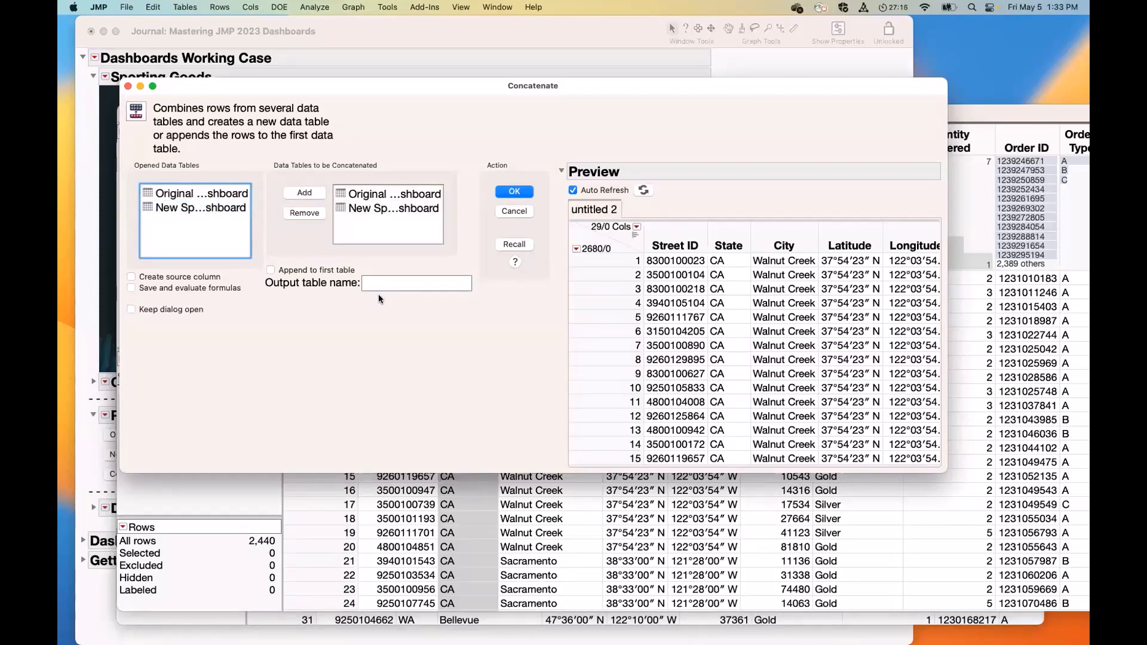
Name the concatenated output table Total Data, create it, and inspect its rows down to the end
{"action": "left_click", "coordinate": [418, 284]}
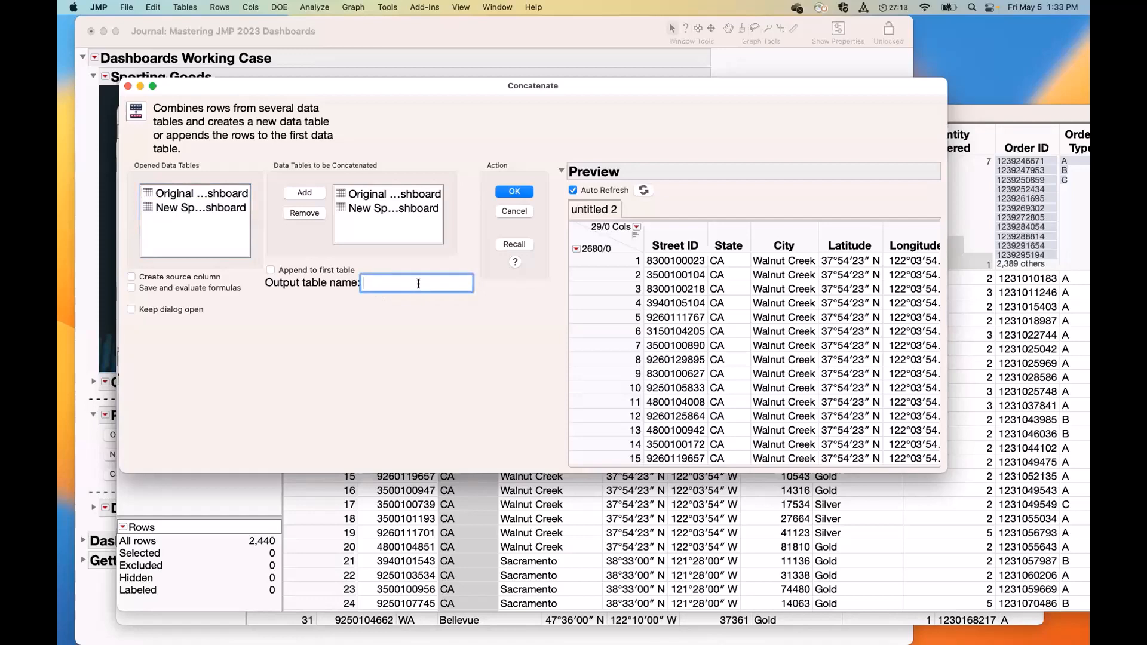
{"action": "type", "text": "Total Data"}
{"action": "left_click", "coordinate": [519, 320]}
{"action": "scroll", "coordinate": [767, 341], "scroll_direction": "down", "scroll_amount": 4}
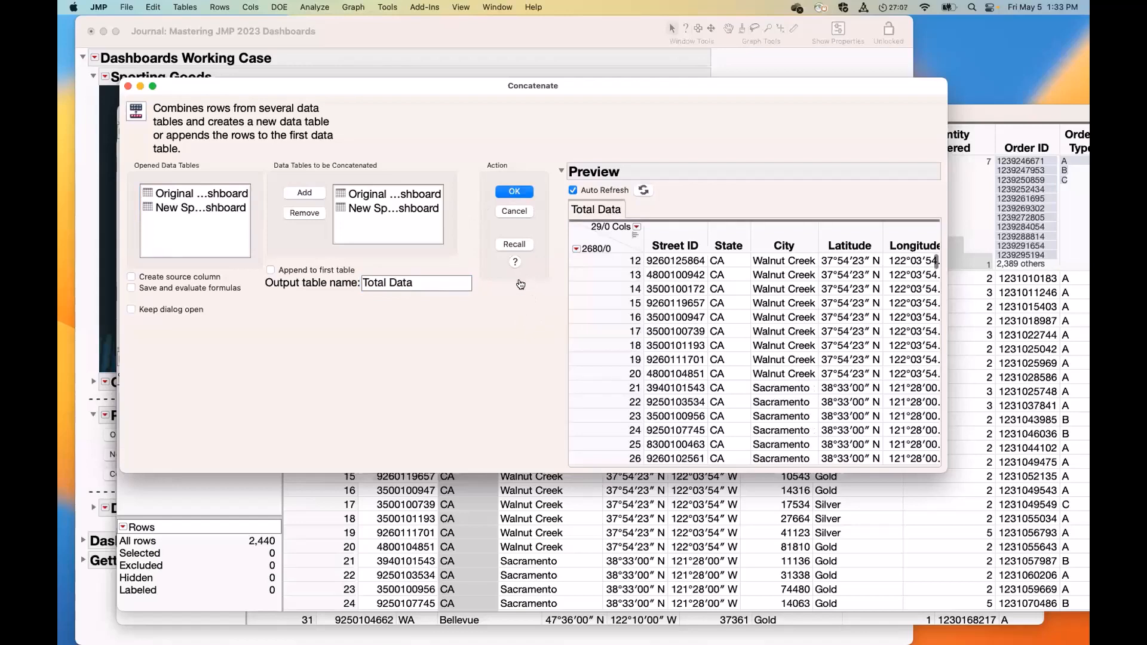
{"action": "left_click", "coordinate": [515, 192]}
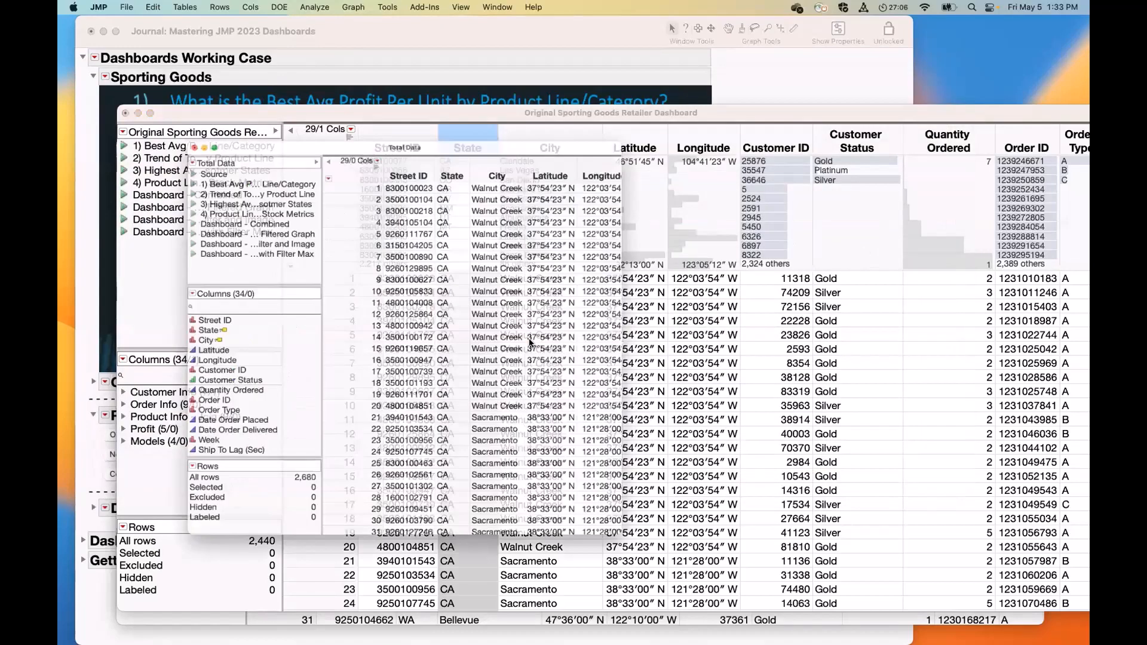
{"action": "scroll", "coordinate": [603, 184], "scroll_direction": "down", "scroll_amount": 7}
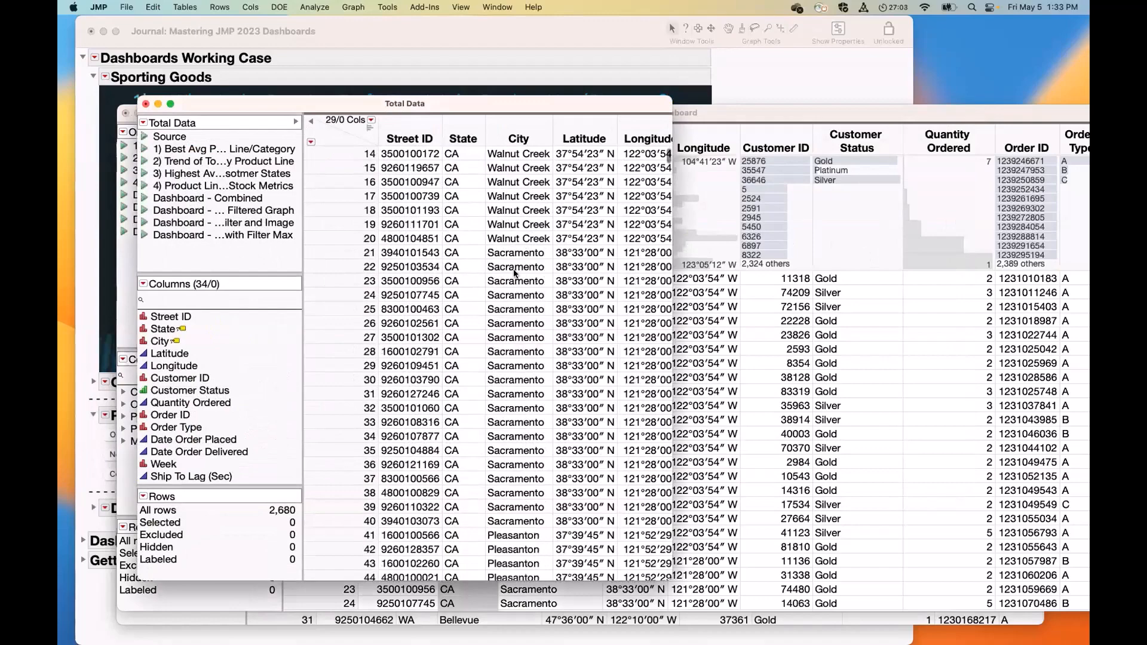
{"action": "left_click_drag", "start_coordinate": [667, 159], "coordinate": [670, 593]}
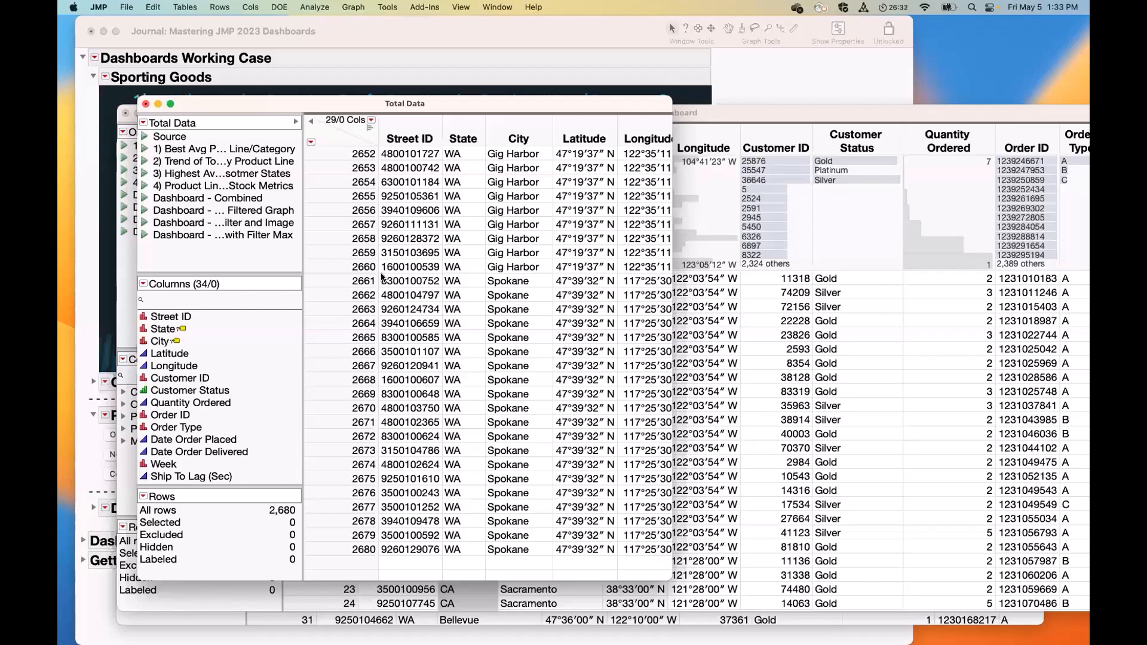
Close the Total Data, Original and New Sporting Goods Retailer Dashboard tables without saving any of them
{"action": "left_click", "coordinate": [146, 104]}
{"action": "left_click", "coordinate": [442, 395]}
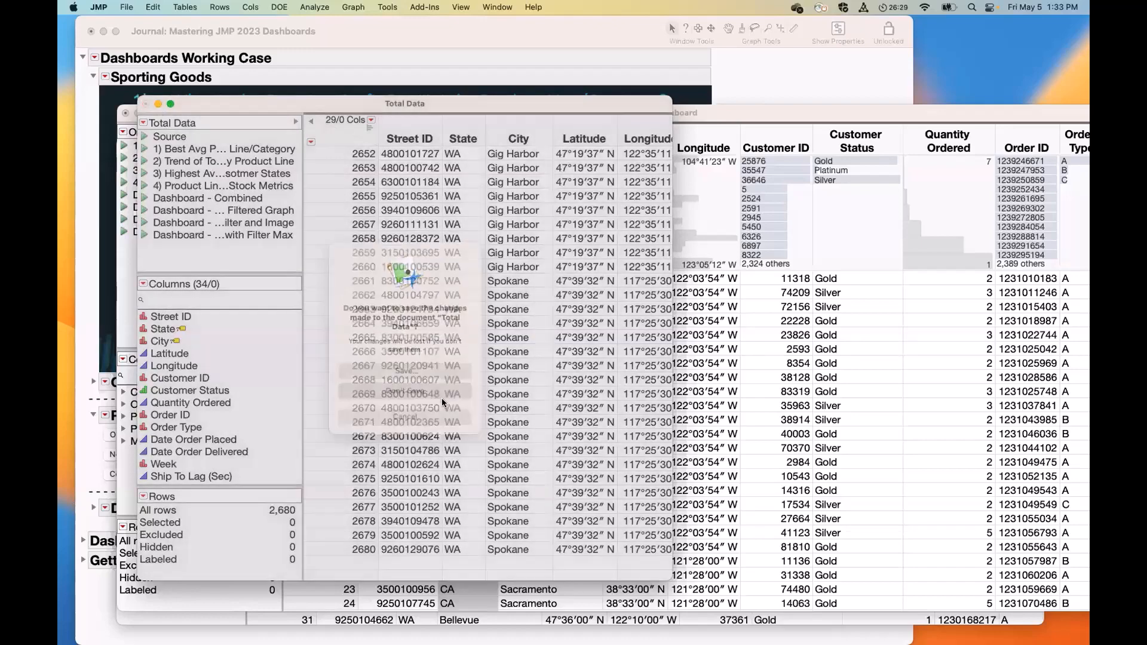
{"action": "left_click", "coordinate": [124, 113]}
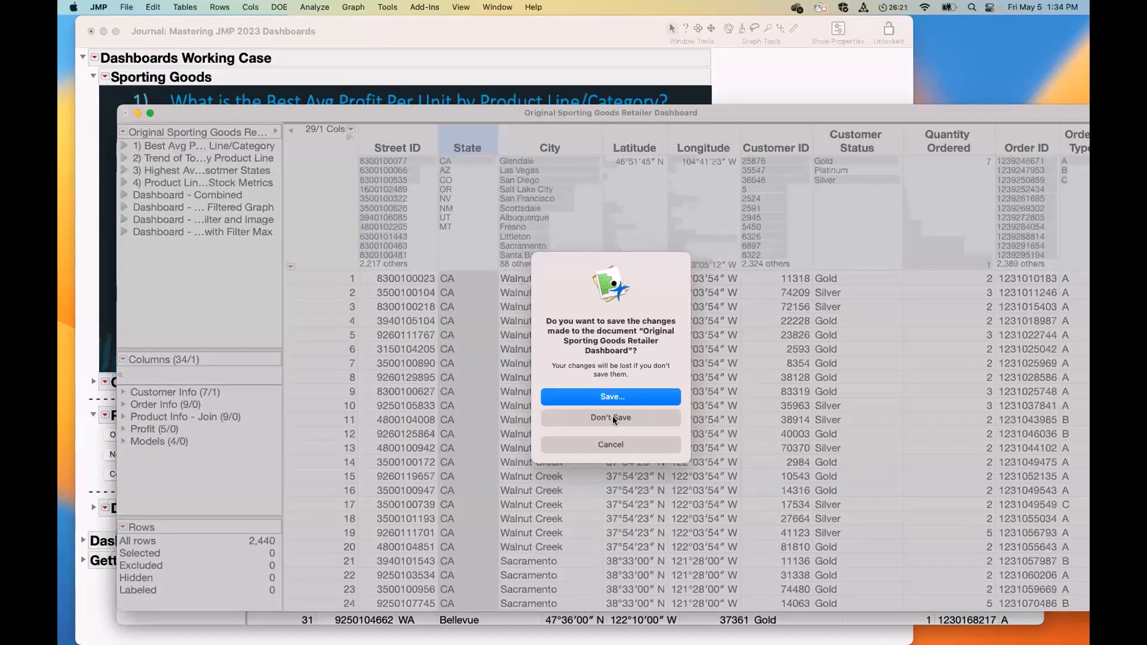
{"action": "left_click", "coordinate": [612, 416]}
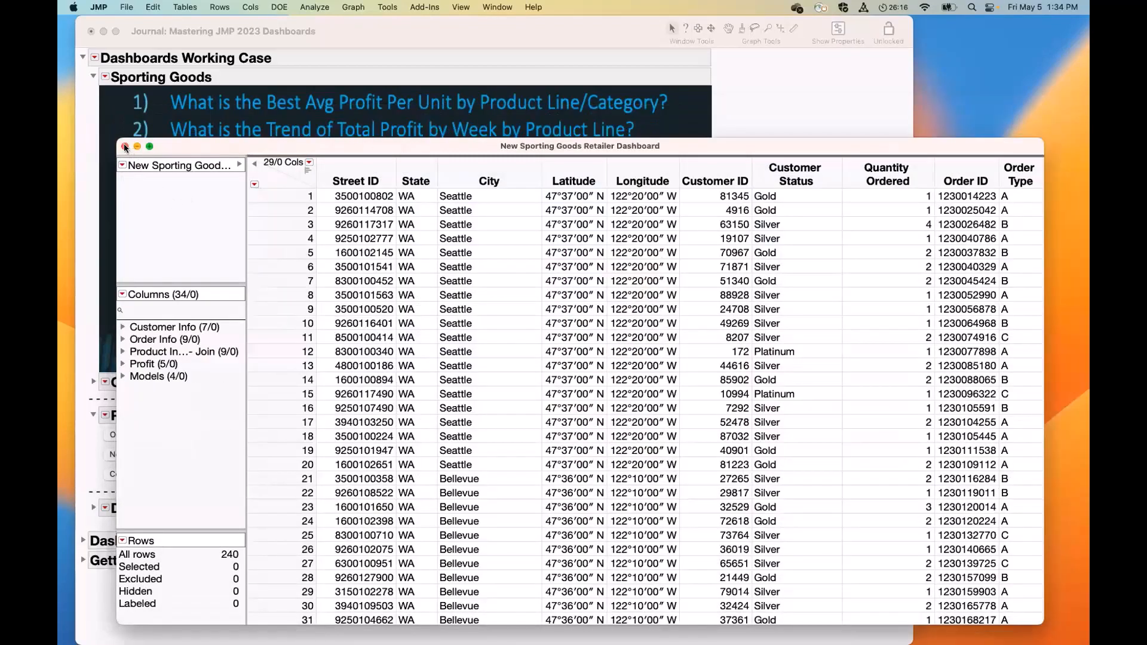
{"action": "left_click", "coordinate": [125, 147]}
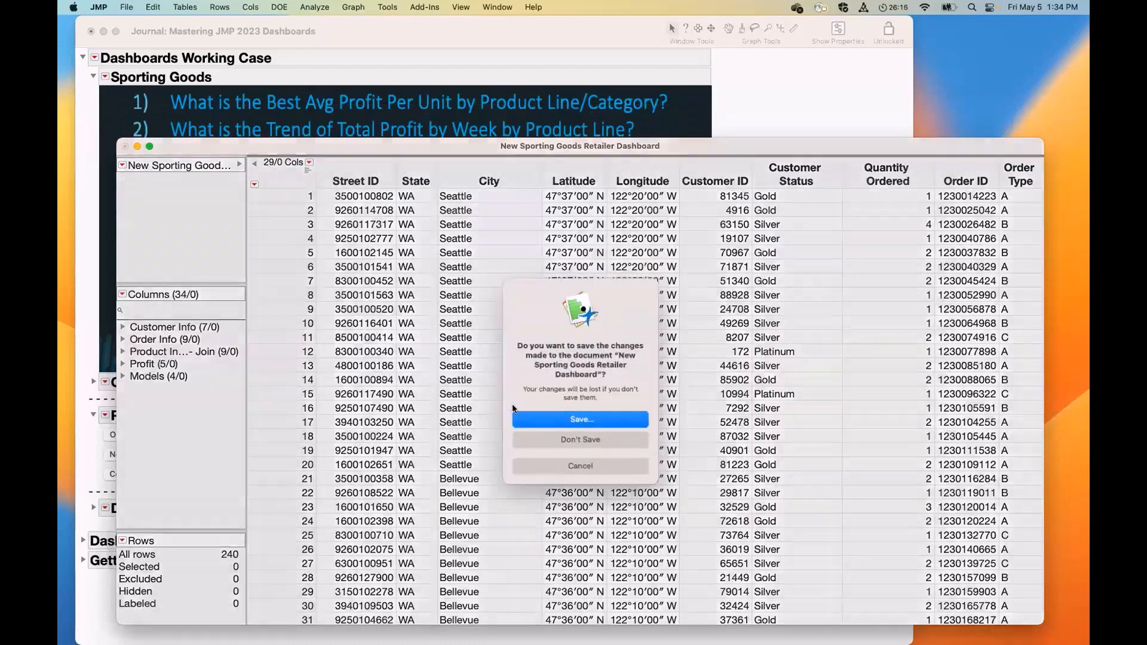
{"action": "left_click", "coordinate": [568, 442]}
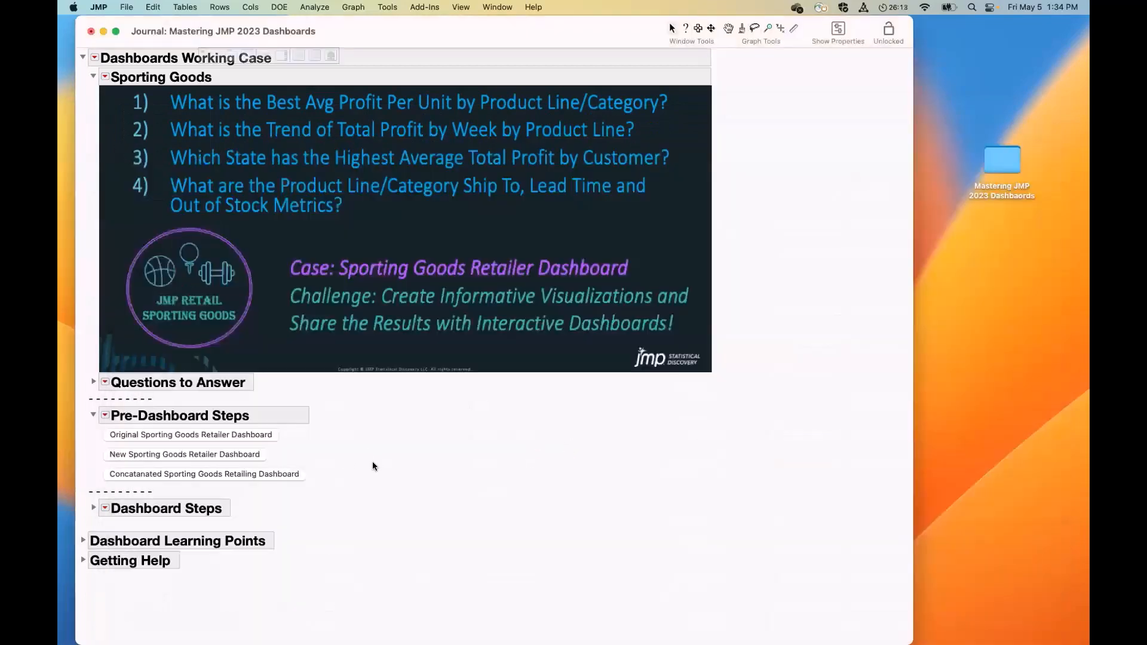
Circle the journal's Pre-Dashboard Steps heading, expand the Dashboard Steps section and collapse Pre-Dashboard Steps
{"action": "mouse_move", "coordinate": [373, 463]}
{"action": "left_mouse_down"}
{"action": "mouse_move", "coordinate": [381, 425]}
{"action": "mouse_move", "coordinate": [161, 369]}
{"action": "left_mouse_up"}
{"action": "mouse_move", "coordinate": [133, 417]}
{"action": "left_mouse_down"}
{"action": "mouse_move", "coordinate": [232, 441]}
{"action": "mouse_move", "coordinate": [267, 395]}
{"action": "mouse_move", "coordinate": [112, 391]}
{"action": "mouse_move", "coordinate": [145, 448]}
{"action": "left_mouse_up"}
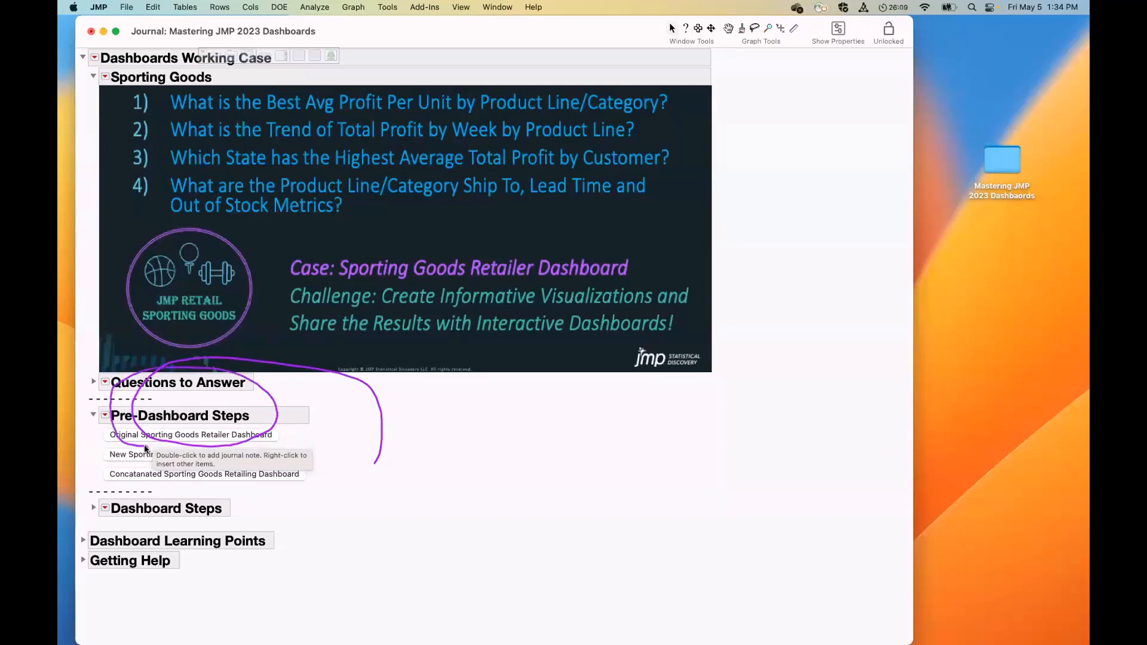
{"action": "left_click", "coordinate": [93, 507]}
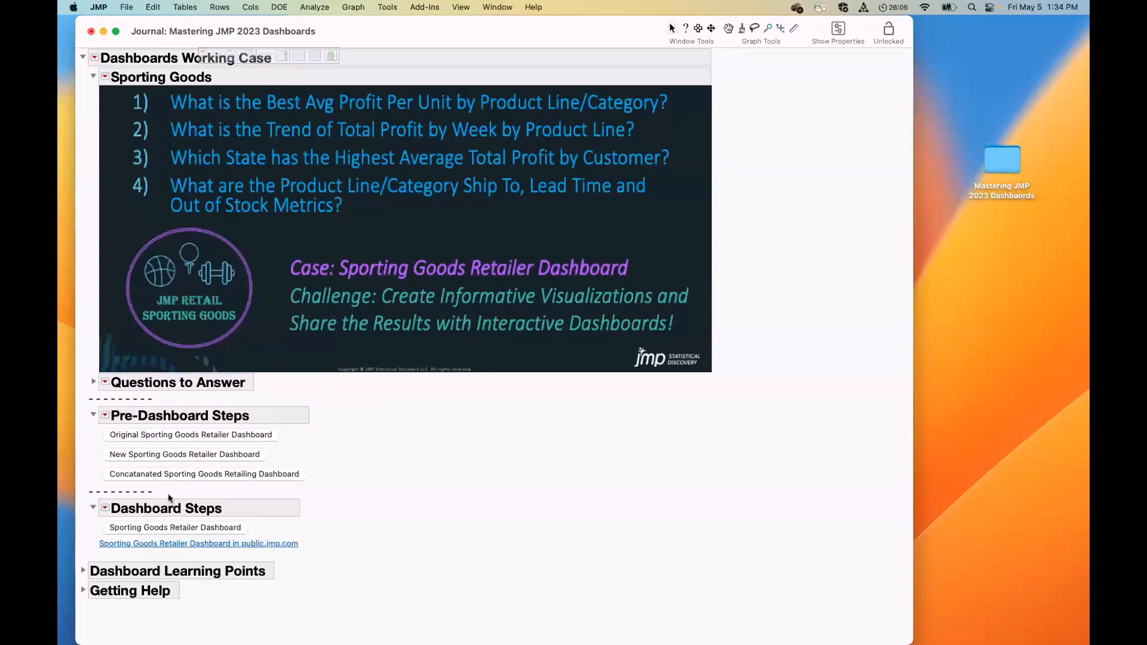
{"action": "left_click", "coordinate": [93, 415]}
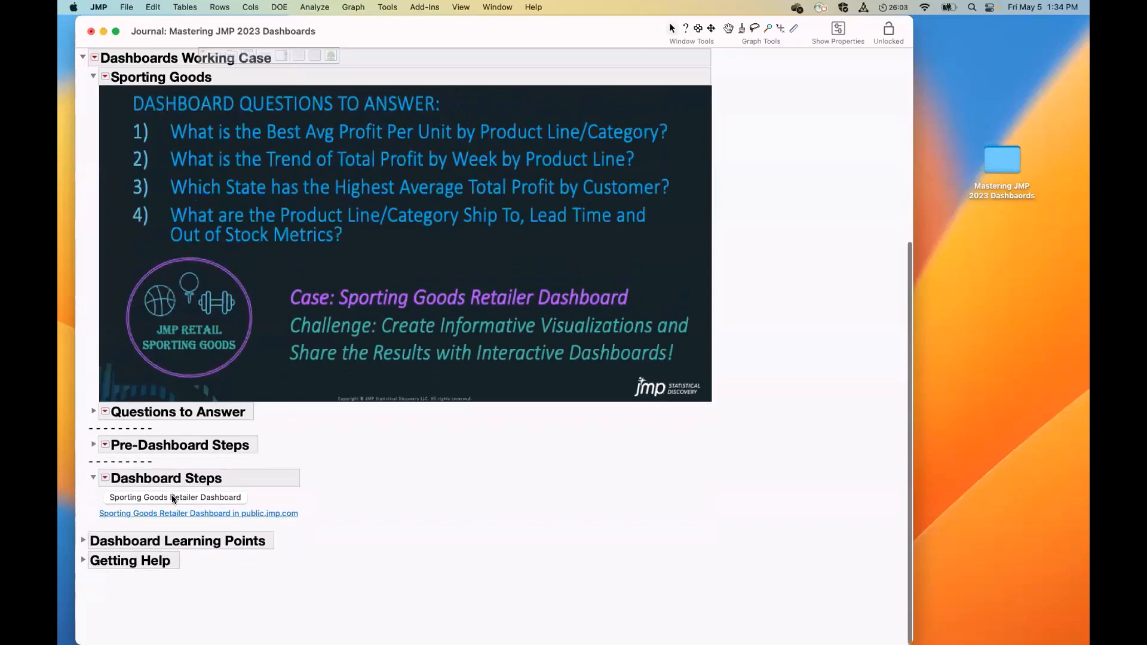
Open the Sporting Goods Retailer Dashboard data table from Dashboard Steps, and move and enlarge its window
{"action": "left_click", "coordinate": [171, 497]}
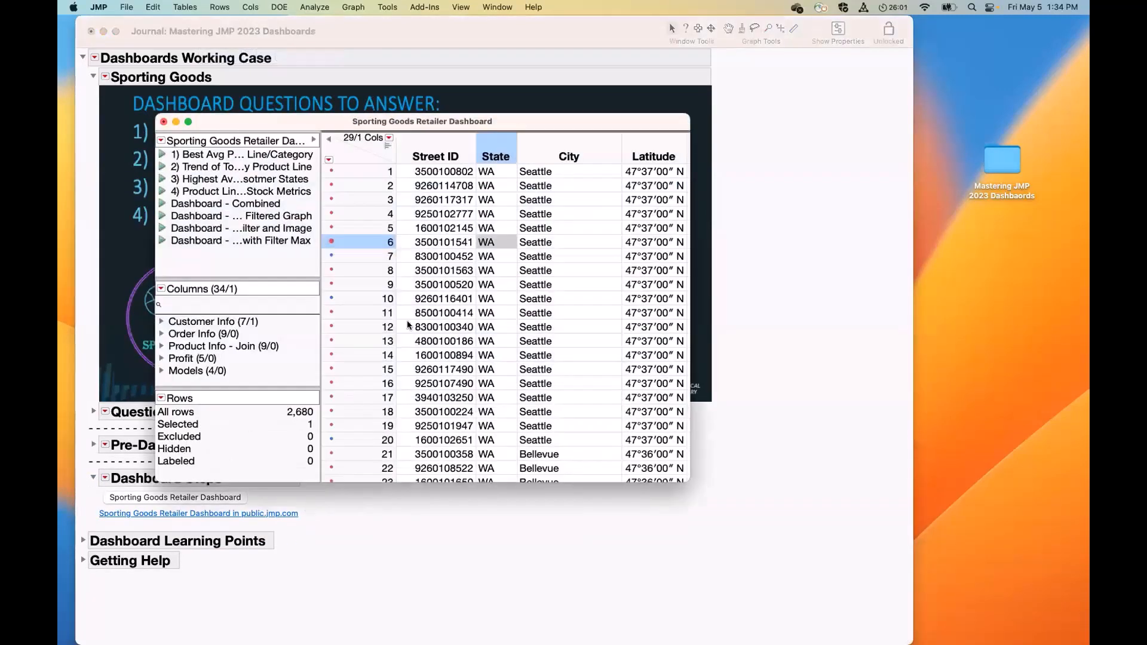
{"action": "left_click_drag", "start_coordinate": [519, 124], "coordinate": [486, 96]}
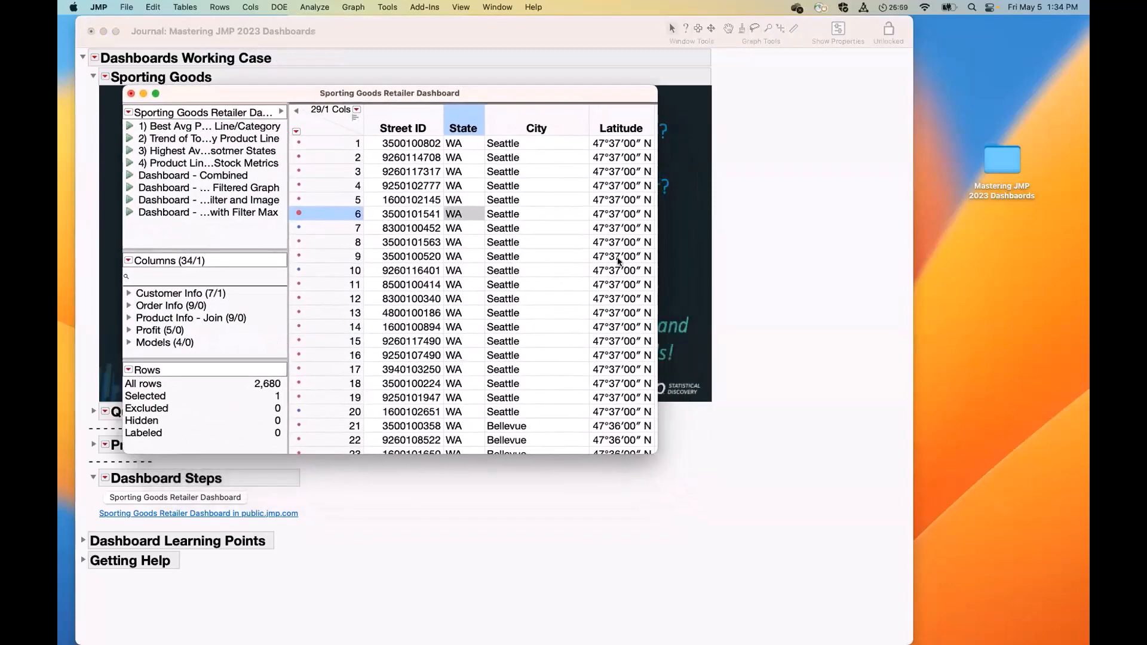
{"action": "left_click_drag", "start_coordinate": [655, 455], "coordinate": [1006, 616]}
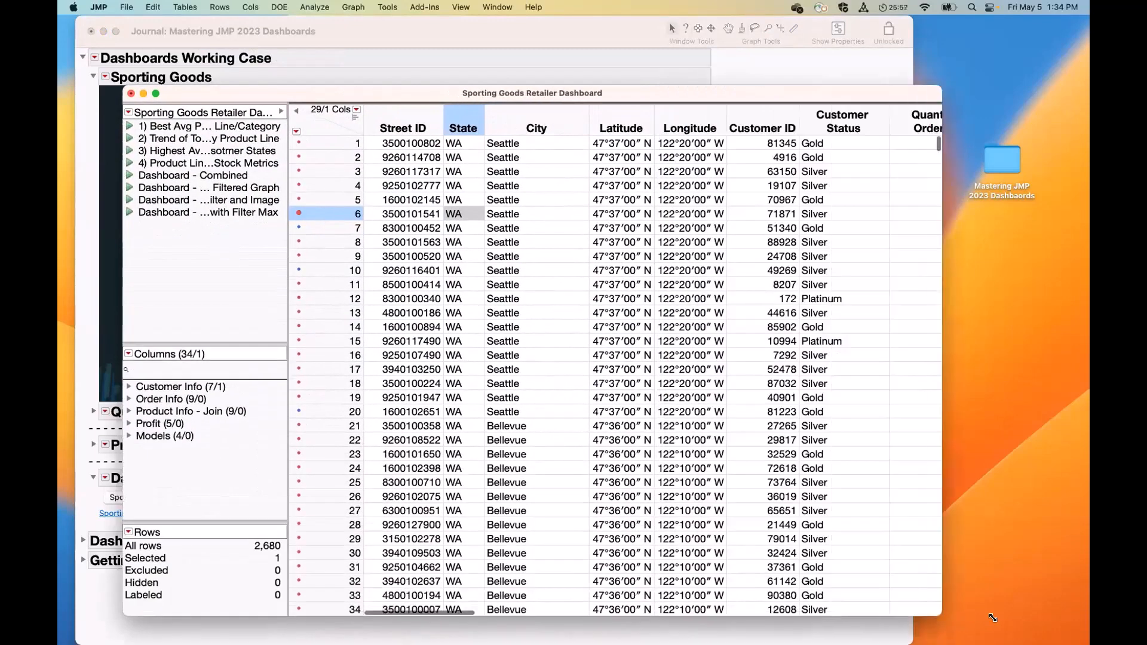
Look over the table's rows and saved scripts, clearing all row and column selections
{"action": "scroll", "coordinate": [530, 311], "scroll_direction": "down", "scroll_amount": 5}
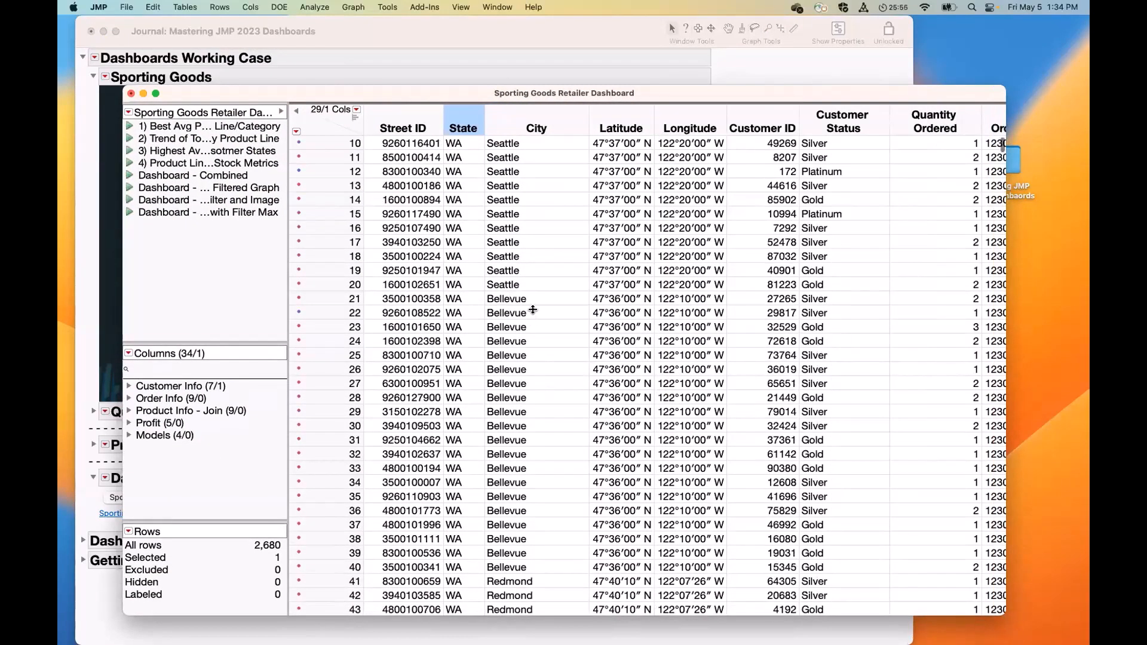
{"action": "left_click_drag", "start_coordinate": [1005, 141], "coordinate": [741, 214]}
{"action": "scroll", "coordinate": [653, 329], "scroll_direction": "left", "scroll_amount": 5}
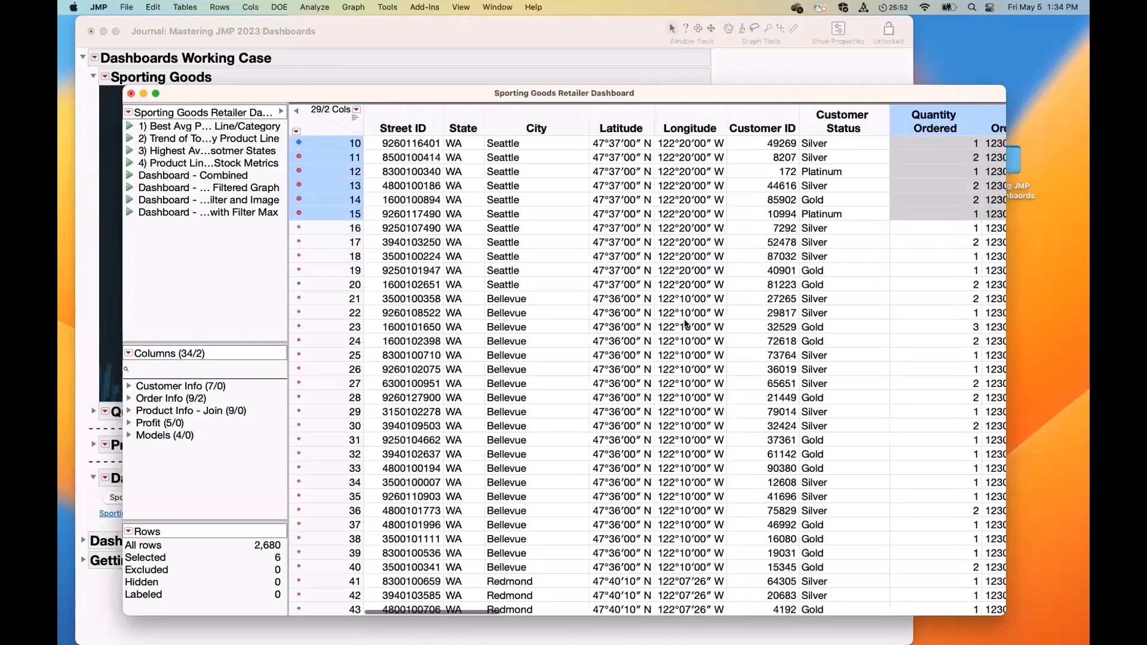
{"action": "left_click", "coordinate": [320, 116]}
{"action": "left_click", "coordinate": [327, 128]}
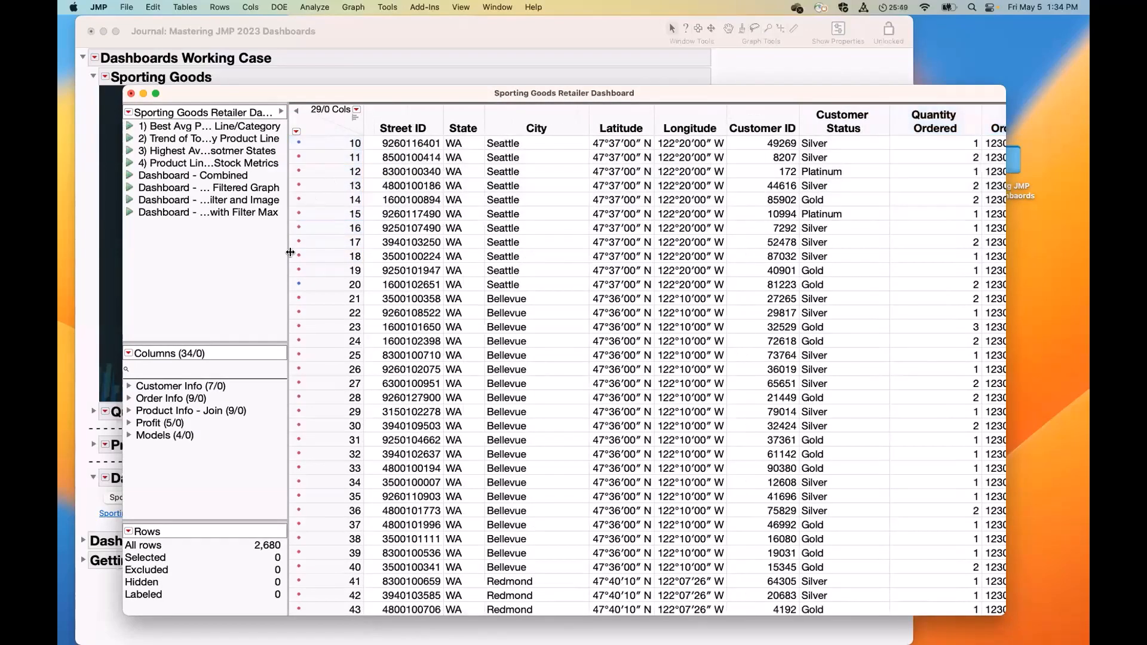
{"action": "mouse_move", "coordinate": [246, 350]}
{"action": "left_mouse_down"}
{"action": "mouse_move", "coordinate": [239, 116]}
{"action": "mouse_move", "coordinate": [126, 129]}
{"action": "mouse_move", "coordinate": [239, 212]}
{"action": "mouse_move", "coordinate": [280, 195]}
{"action": "left_mouse_up"}
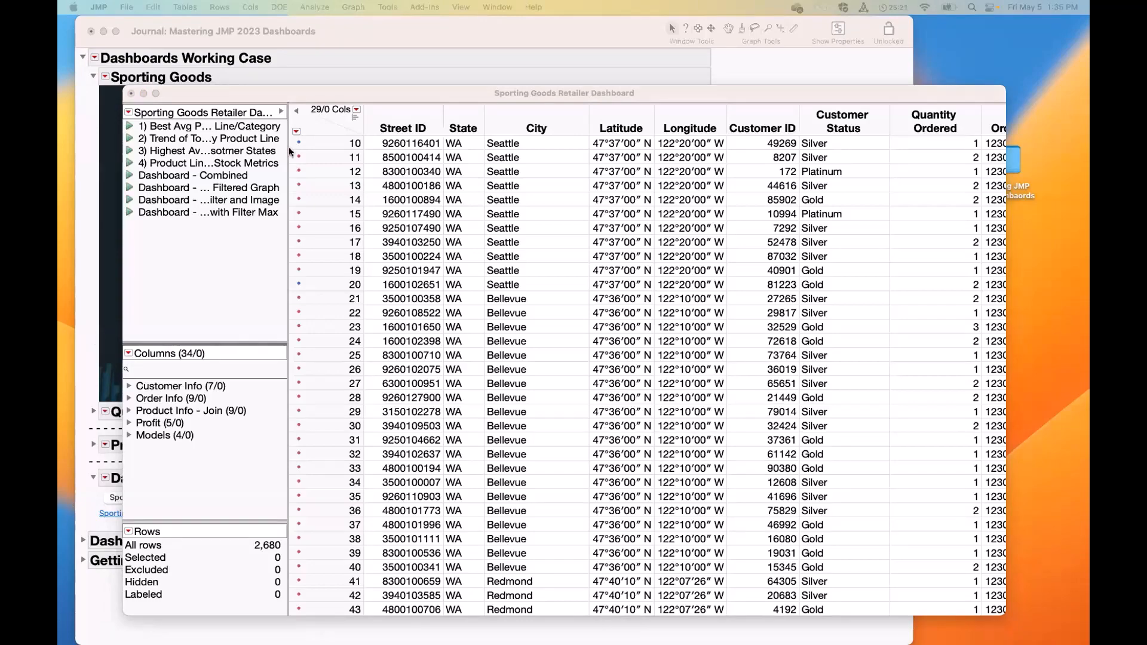
Move the table aside, expand Questions to Answer in the journal and highlight the first question about Avg Profit Per Unit
{"action": "left_click_drag", "start_coordinate": [283, 96], "coordinate": [355, 81]}
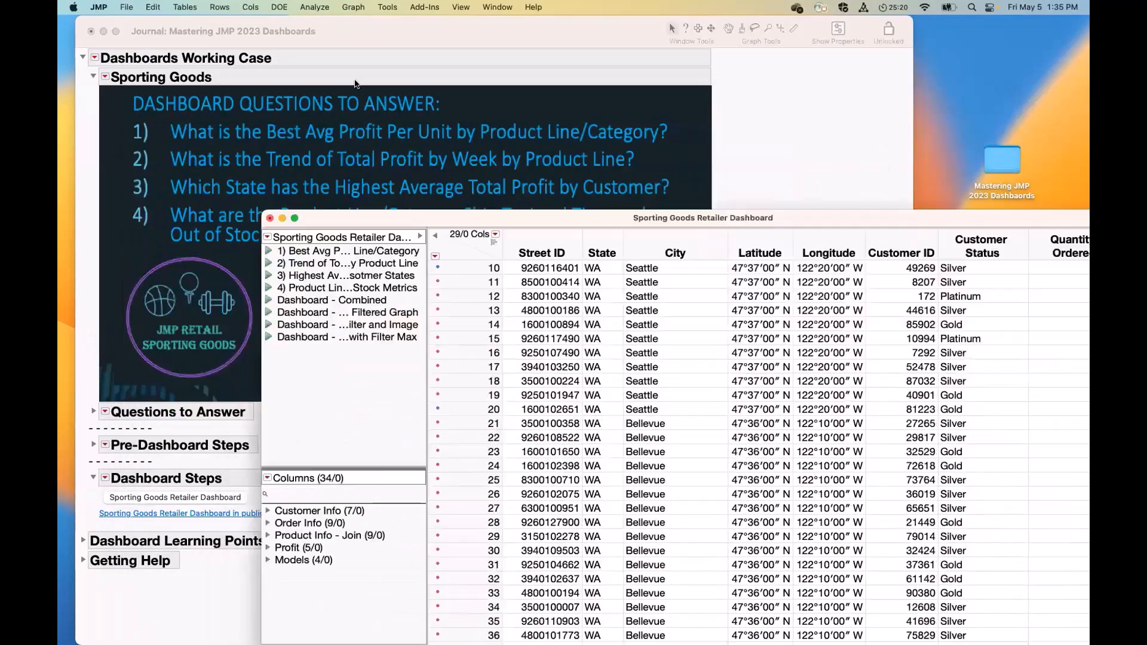
{"action": "left_click", "coordinate": [99, 532]}
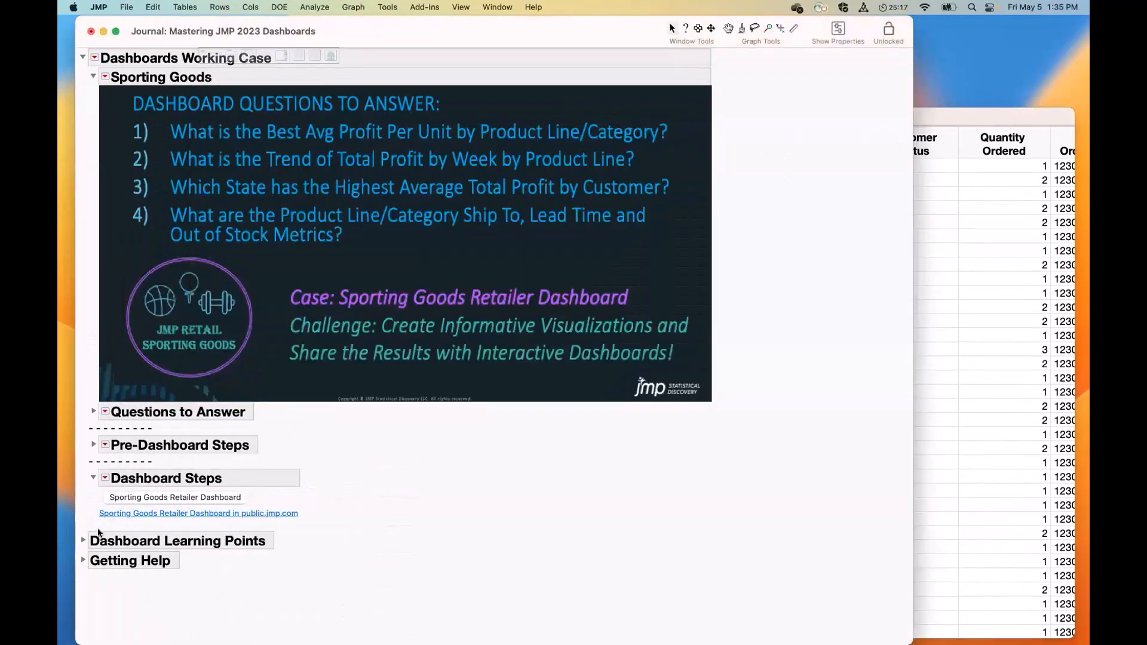
{"action": "left_click", "coordinate": [93, 411]}
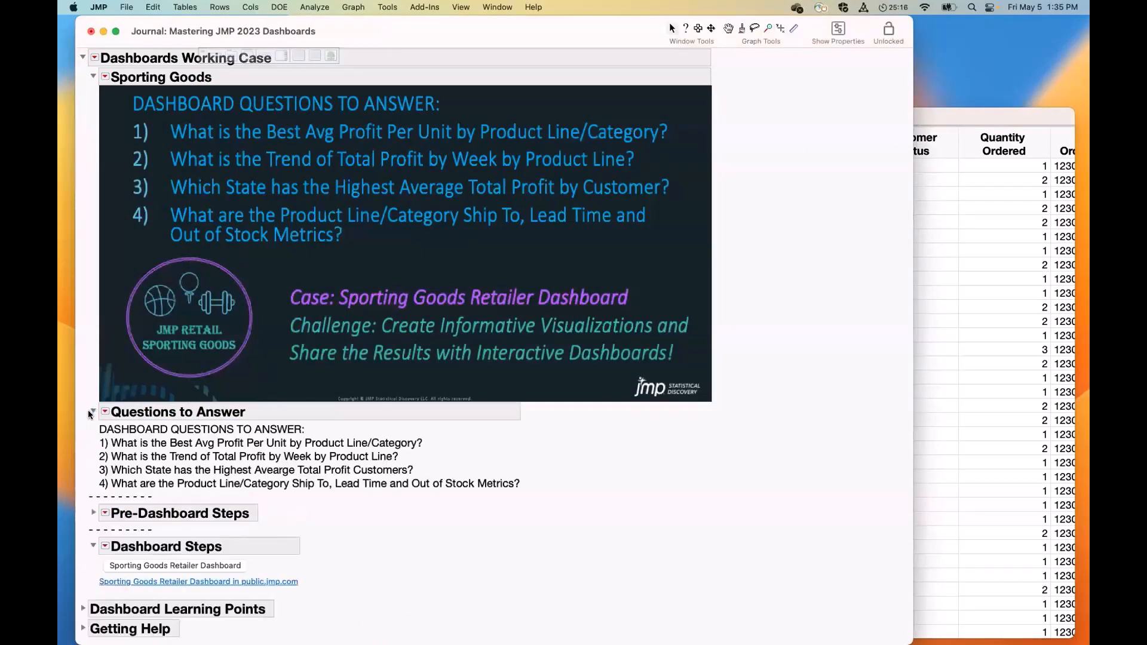
{"action": "left_click", "coordinate": [217, 443]}
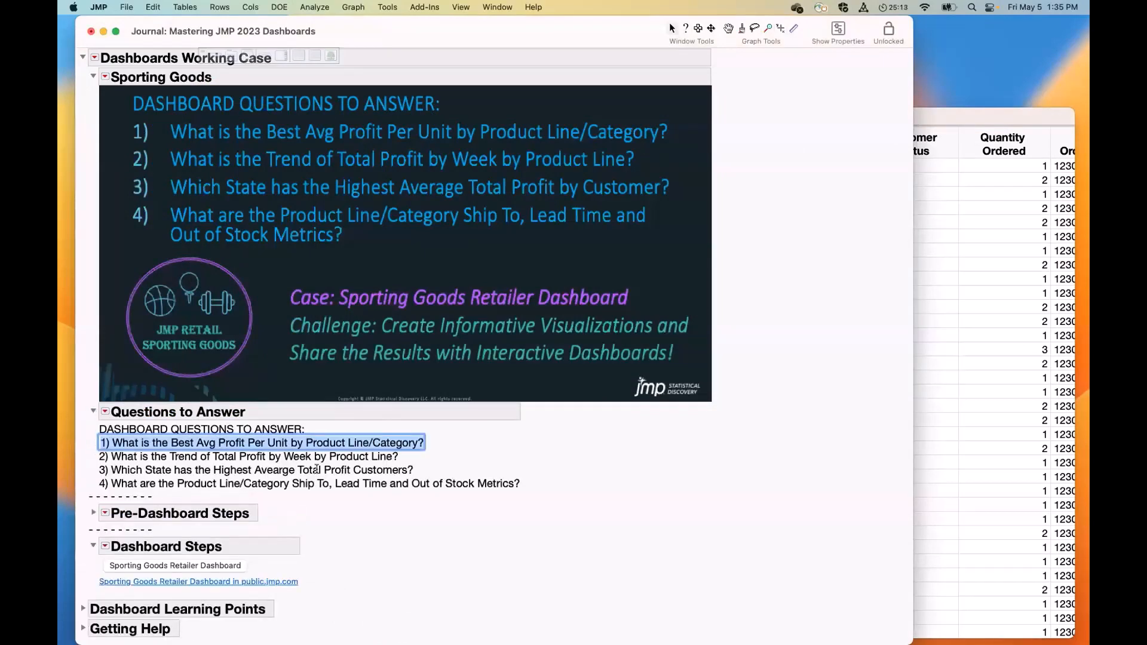
Bring the Sporting Goods Retailer Dashboard table back in front, reposition it and launch Graph Builder
{"action": "left_click", "coordinate": [969, 273]}
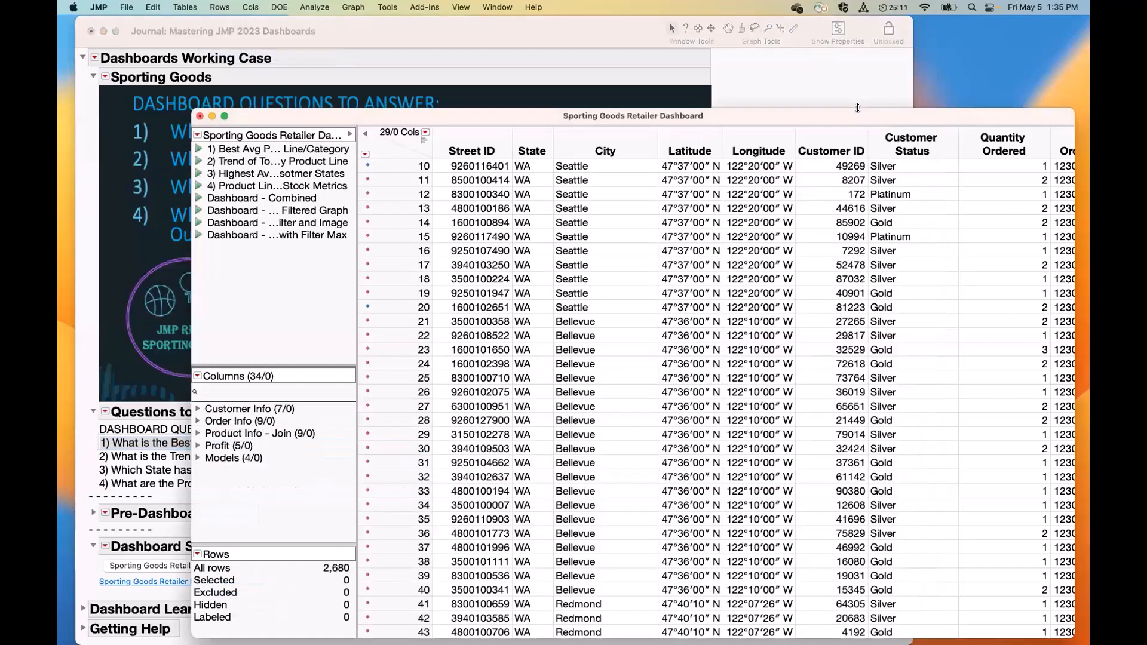
{"action": "left_click_drag", "start_coordinate": [676, 115], "coordinate": [626, 67]}
{"action": "left_click", "coordinate": [354, 7]}
{"action": "key", "text": "Return"}
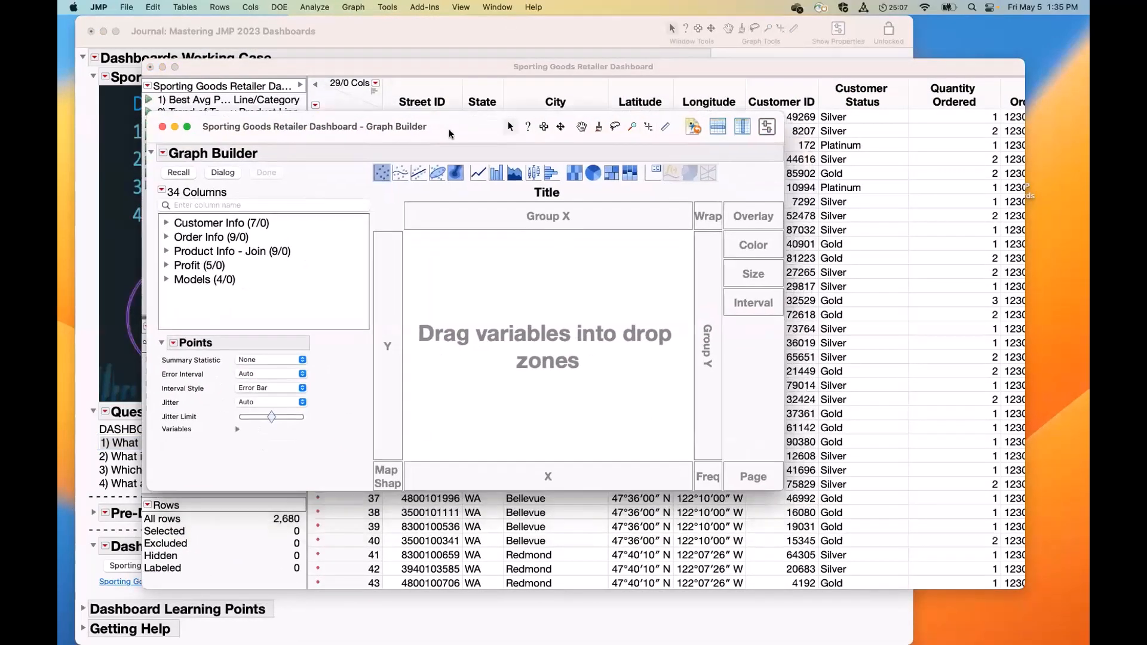
Examine the columns in the Customer Info, Order Info and Product Info - Join groups, collapsing each group again
{"action": "left_click", "coordinate": [165, 223]}
{"action": "left_click", "coordinate": [165, 223]}
{"action": "left_click", "coordinate": [166, 237]}
{"action": "left_click", "coordinate": [166, 237]}
{"action": "left_click", "coordinate": [167, 251]}
{"action": "left_click", "coordinate": [167, 251]}
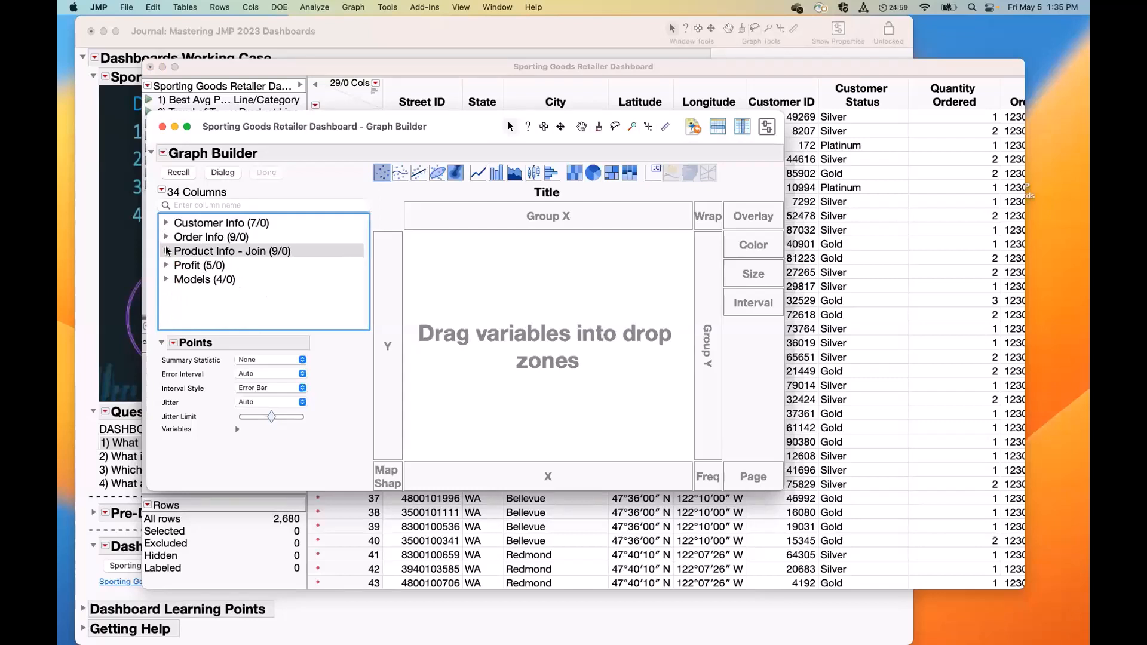
Expand the Profit column group and assign Profit Per Unit to the graph's Y axis
{"action": "left_click", "coordinate": [166, 266]}
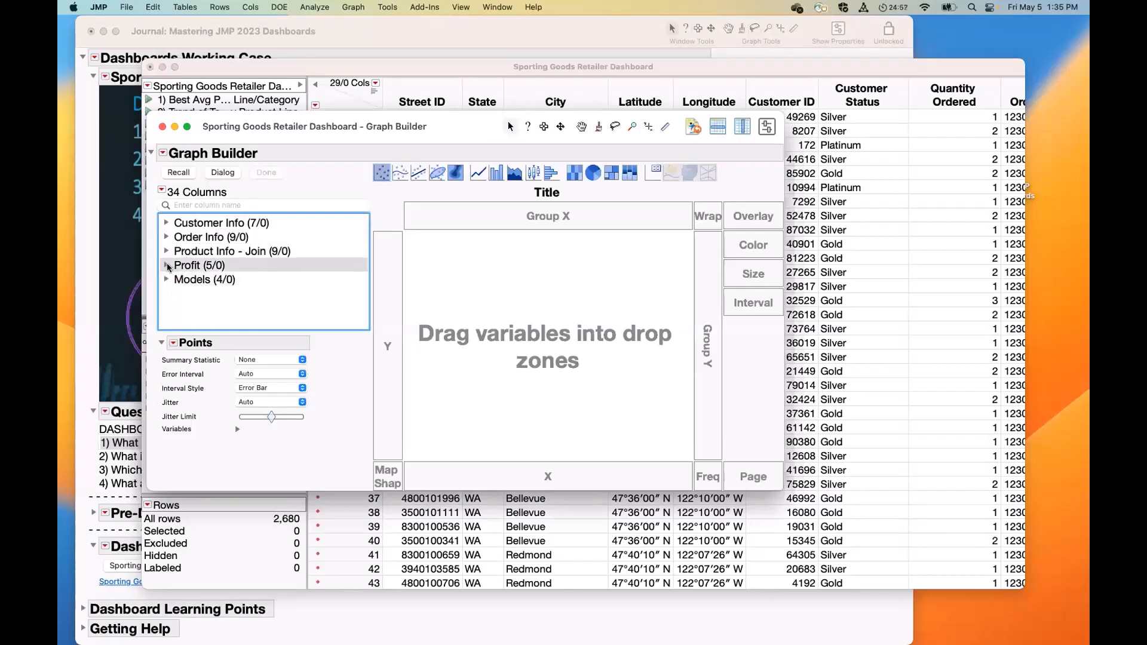
{"action": "scroll", "coordinate": [251, 289], "scroll_direction": "down", "scroll_amount": 1}
{"action": "left_click_drag", "start_coordinate": [251, 289], "coordinate": [394, 396]}
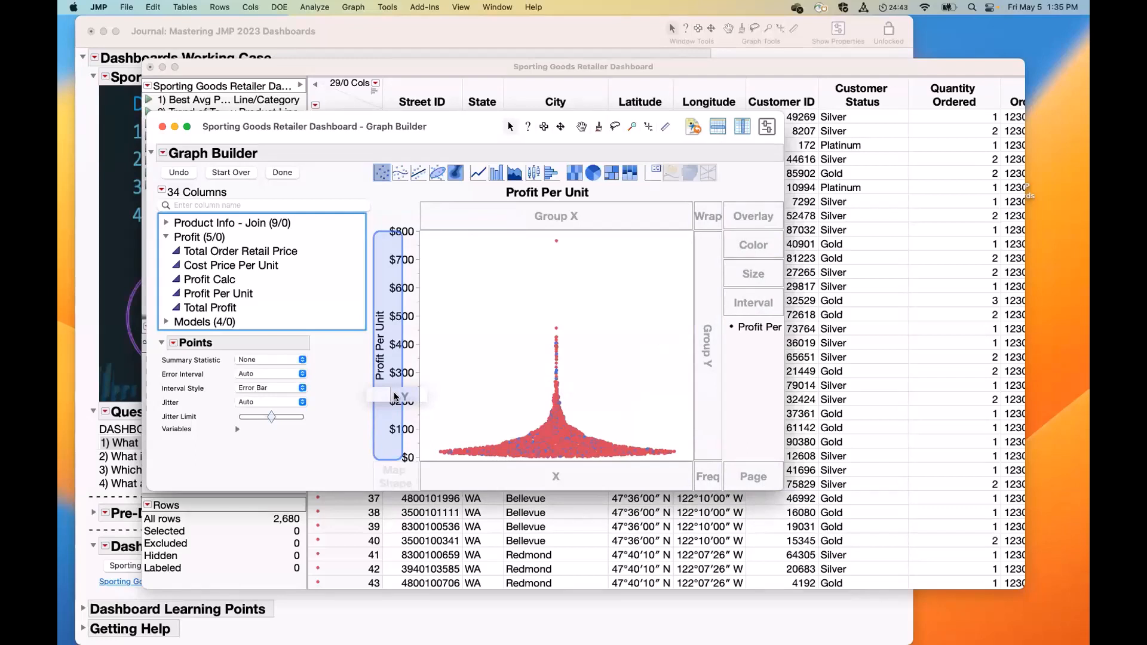
Place Profit Per Unit on the Y axis and review the available graph types and Points options
{"action": "mouse_move", "coordinate": [394, 396]}
{"action": "left_mouse_down"}
{"action": "mouse_move", "coordinate": [512, 475]}
{"action": "mouse_move", "coordinate": [393, 388]}
{"action": "left_mouse_up"}
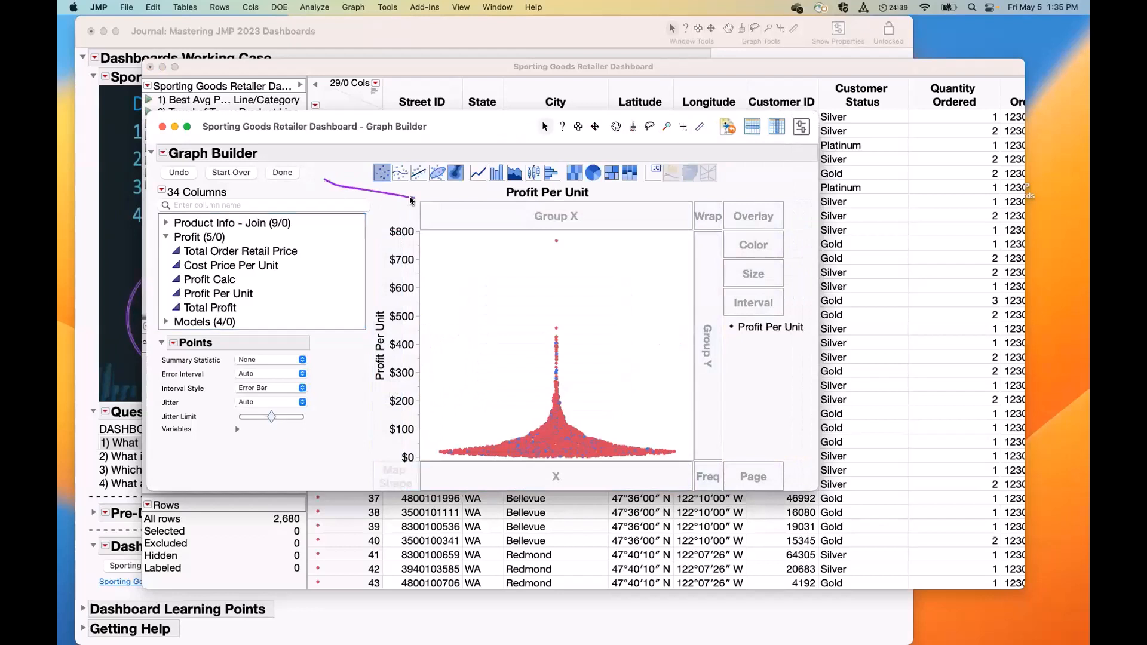
{"action": "mouse_move", "coordinate": [741, 198]}
{"action": "left_mouse_down"}
{"action": "mouse_move", "coordinate": [692, 157]}
{"action": "mouse_move", "coordinate": [339, 138]}
{"action": "mouse_move", "coordinate": [343, 172]}
{"action": "mouse_move", "coordinate": [360, 185]}
{"action": "left_mouse_up"}
{"action": "mouse_move", "coordinate": [345, 186]}
{"action": "left_mouse_down"}
{"action": "mouse_move", "coordinate": [708, 197]}
{"action": "mouse_move", "coordinate": [403, 150]}
{"action": "mouse_move", "coordinate": [383, 201]}
{"action": "left_mouse_up"}
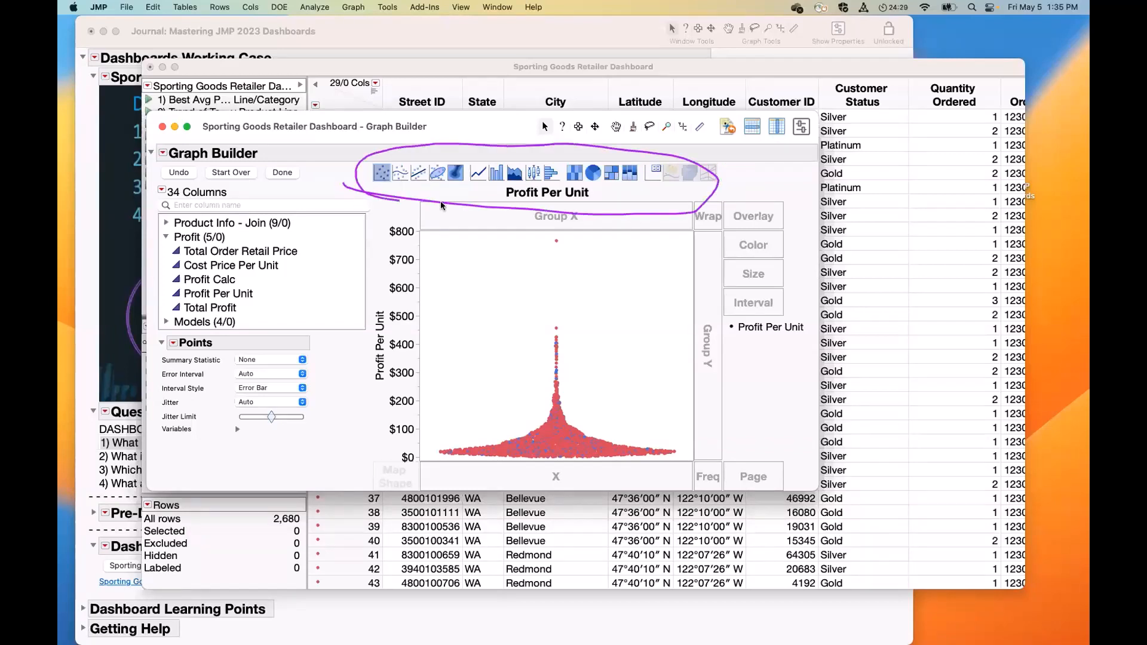
{"action": "right_click", "coordinate": [486, 261]}
{"action": "mouse_move", "coordinate": [485, 261]}
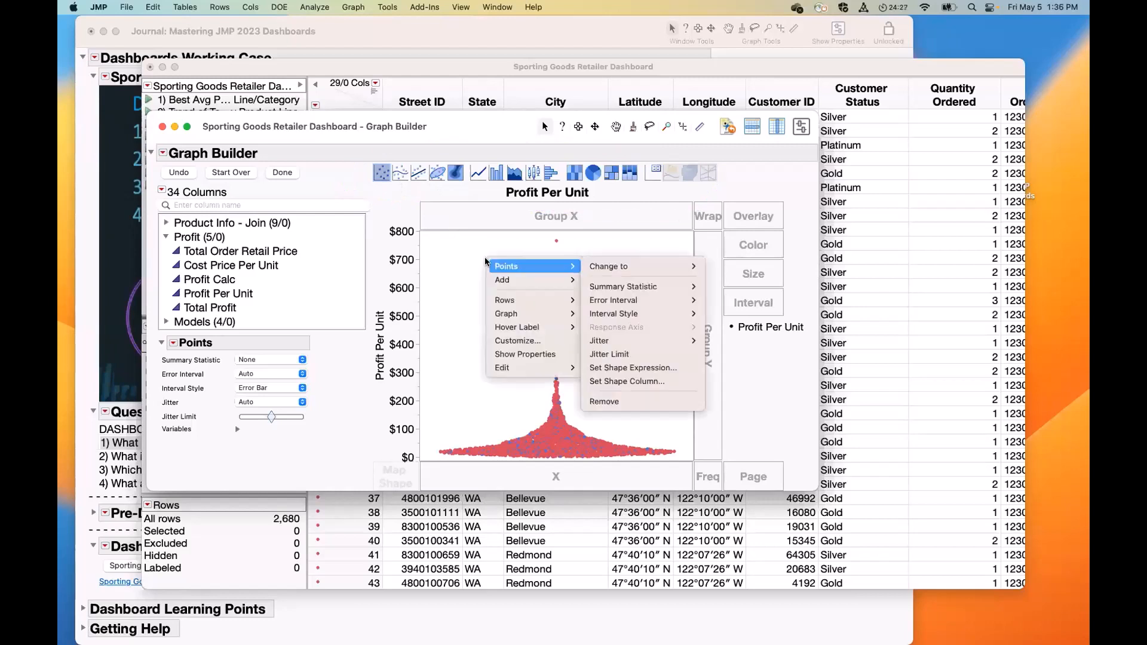
{"action": "mouse_move", "coordinate": [605, 272]}
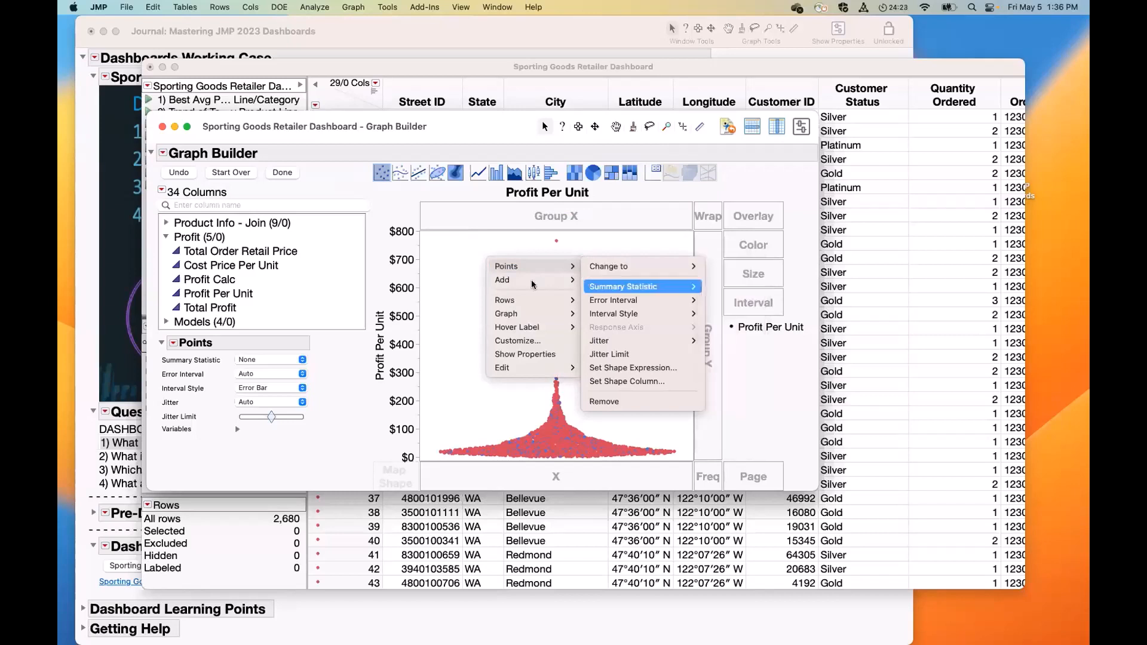
{"action": "left_click", "coordinate": [390, 201]}
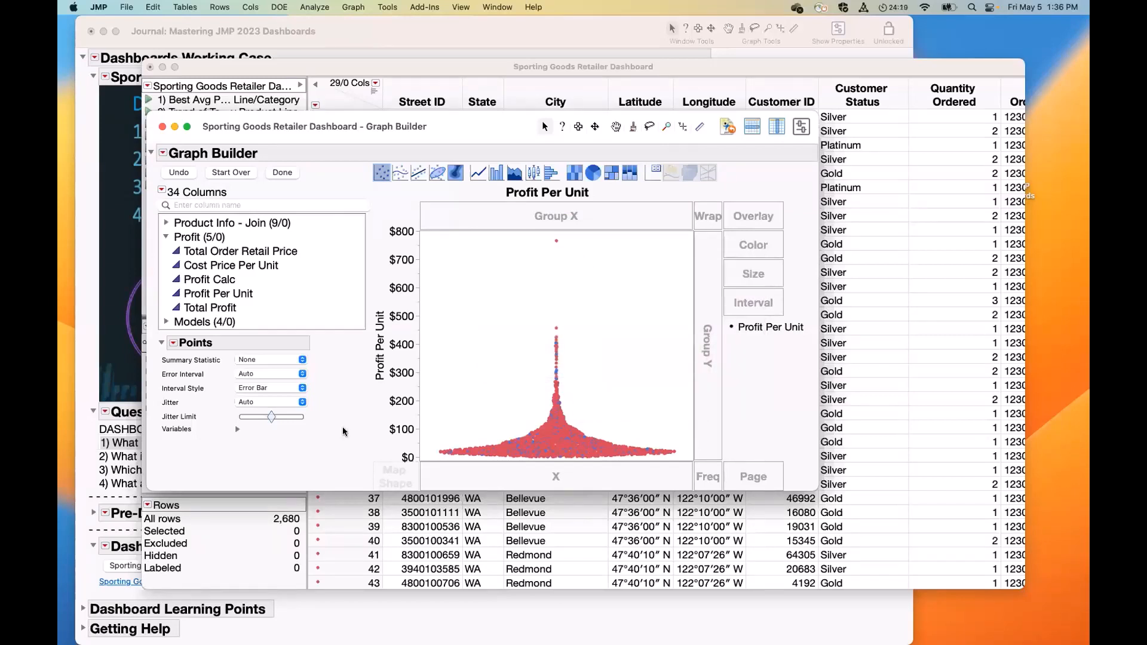
Expand the Product Info - Join group, assign Product Line to the X axis and change the graph to bars
{"action": "left_click", "coordinate": [303, 292]}
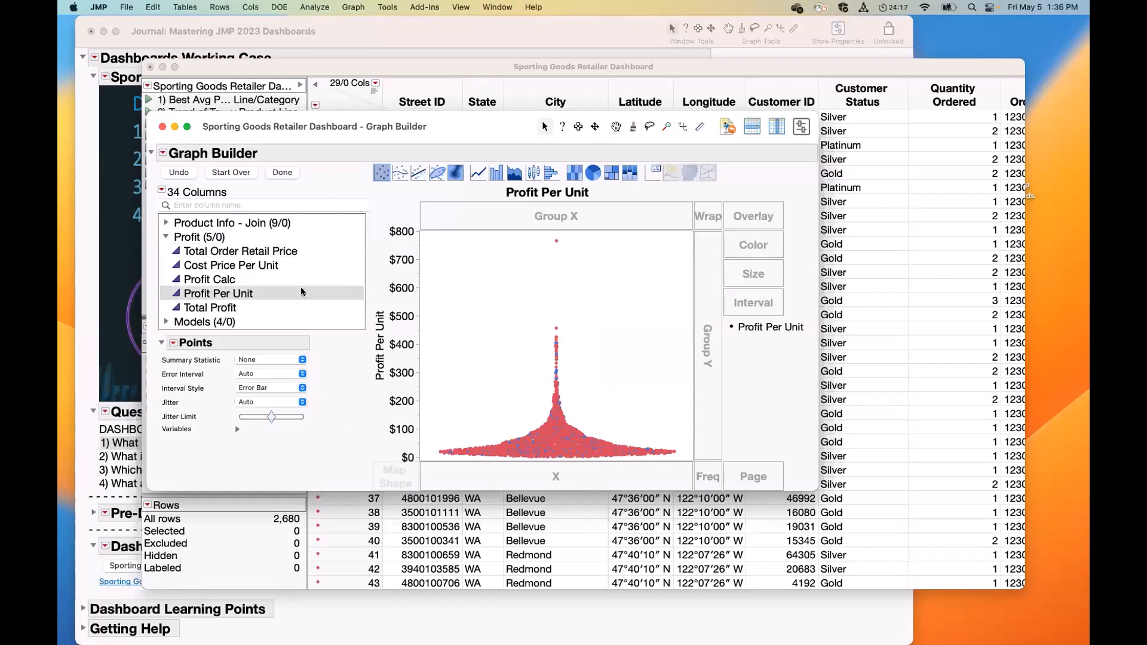
{"action": "scroll", "coordinate": [179, 263], "scroll_direction": "up", "scroll_amount": 2}
{"action": "left_click", "coordinate": [175, 254]}
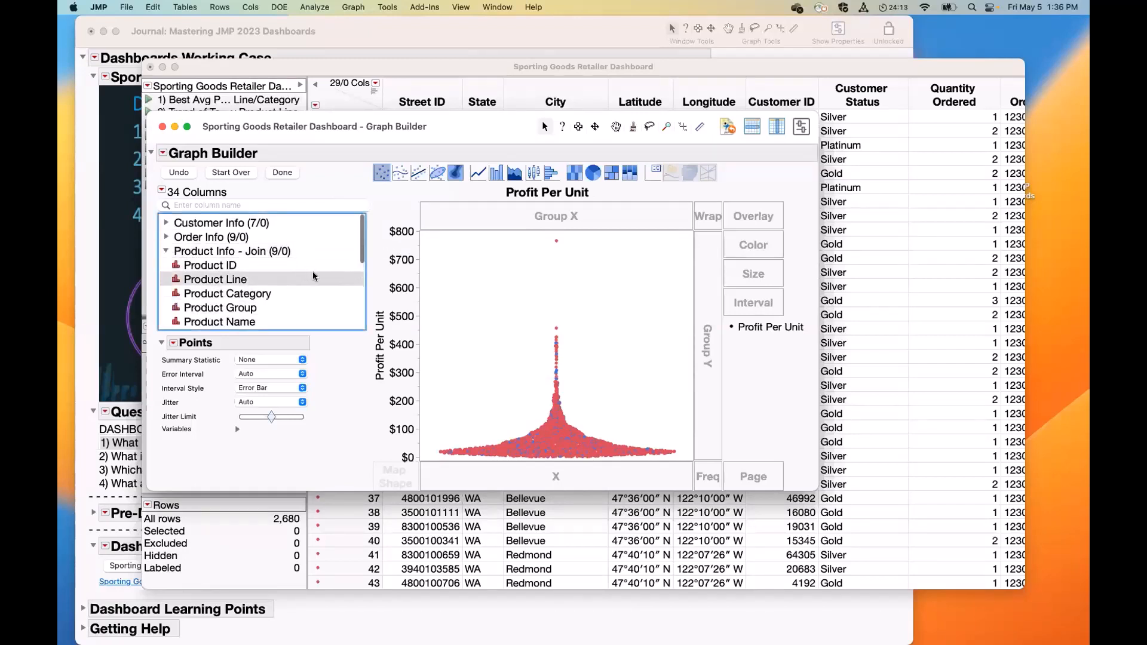
{"action": "left_click_drag", "start_coordinate": [223, 281], "coordinate": [591, 482]}
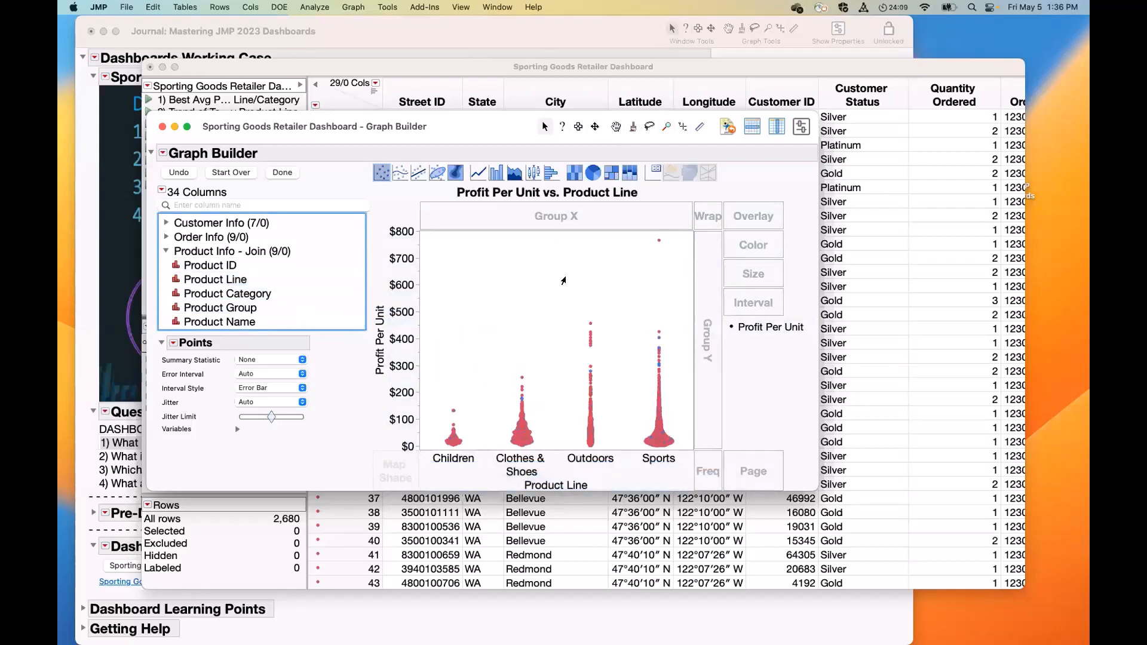
{"action": "left_click", "coordinate": [501, 179]}
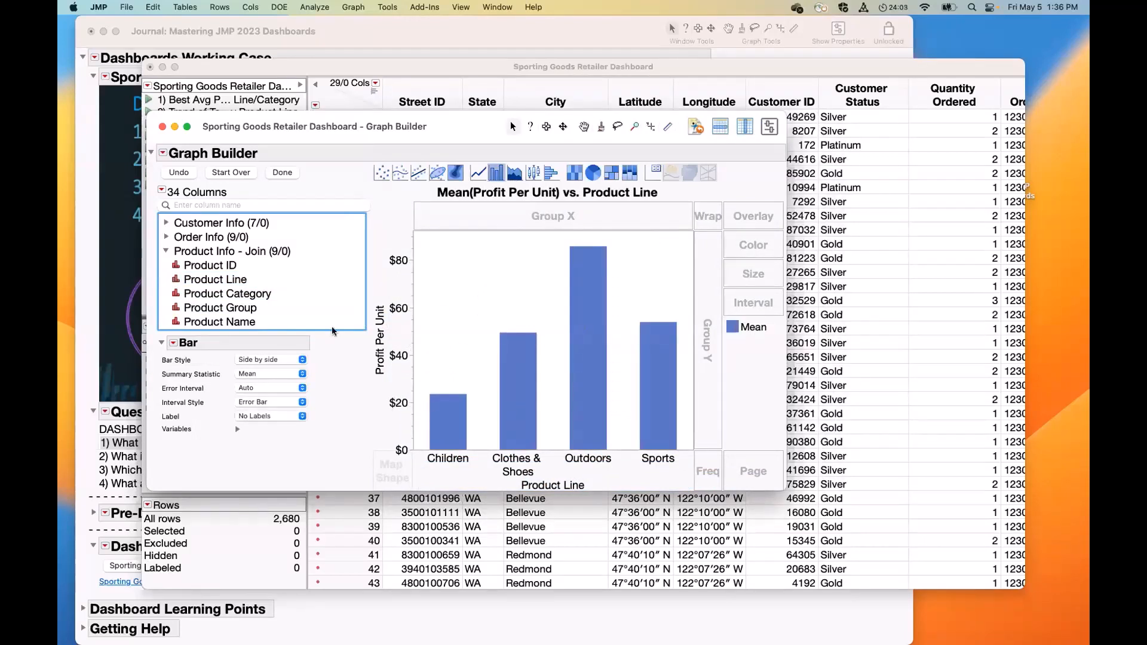
Nest Product Category with Product Line on the X axis and change the graph to a heatmap
{"action": "left_click", "coordinate": [244, 293]}
{"action": "left_click_drag", "start_coordinate": [244, 294], "coordinate": [575, 450]}
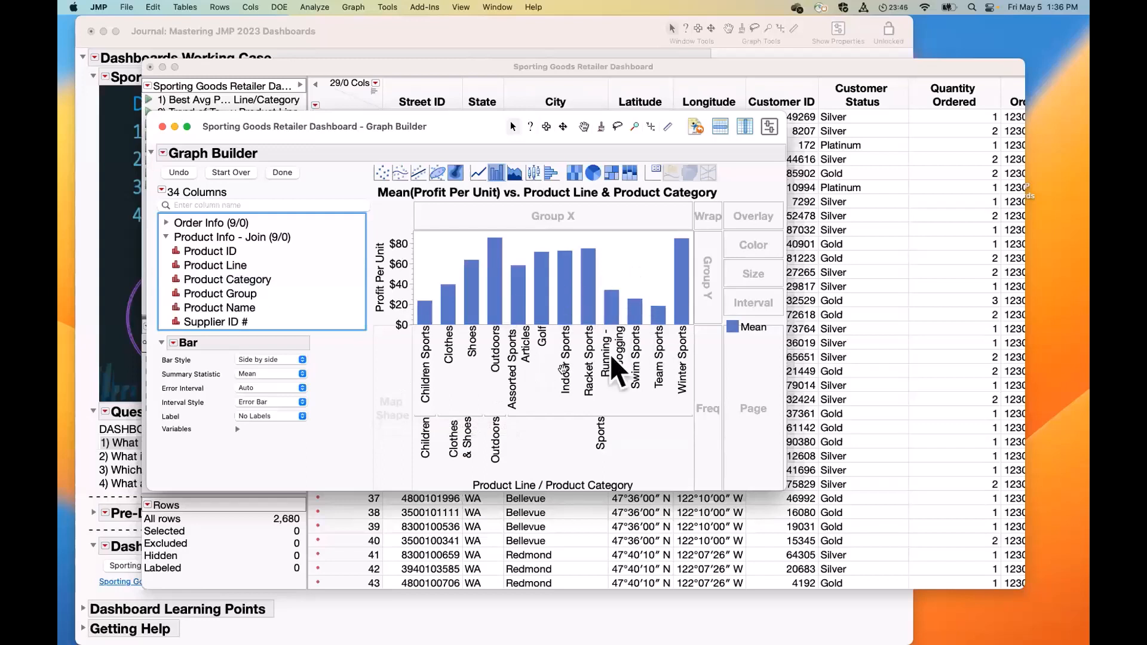
{"action": "left_click", "coordinate": [382, 172]}
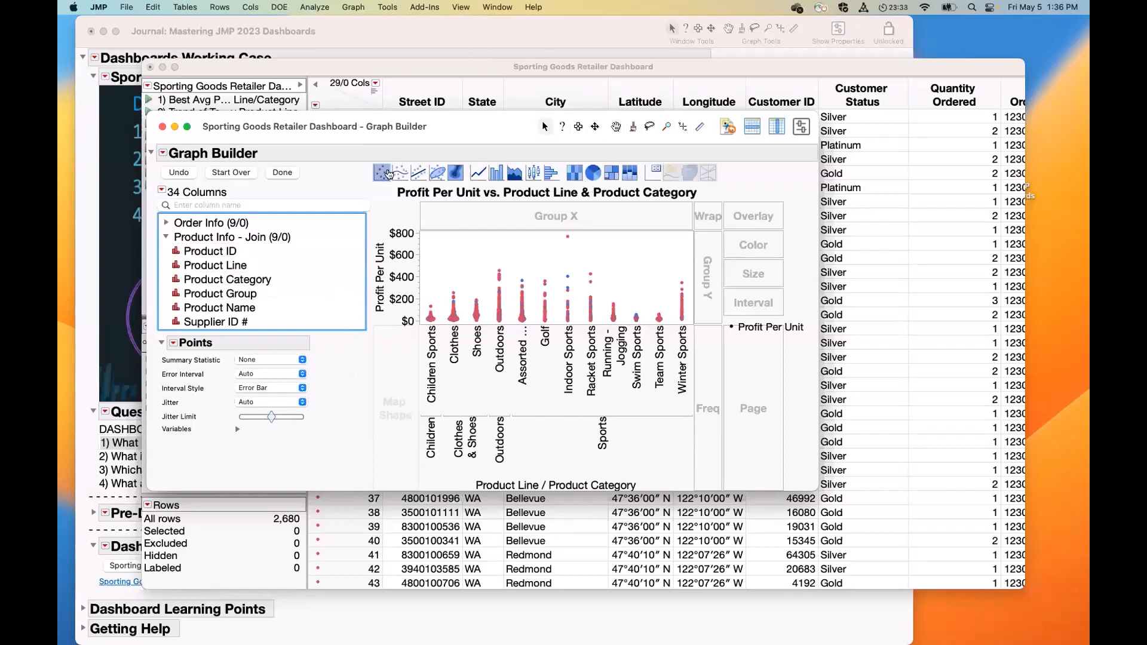
{"action": "mouse_move", "coordinate": [351, 181]}
{"action": "left_mouse_down"}
{"action": "mouse_move", "coordinate": [595, 191]}
{"action": "mouse_move", "coordinate": [571, 161]}
{"action": "mouse_move", "coordinate": [561, 185]}
{"action": "left_mouse_up"}
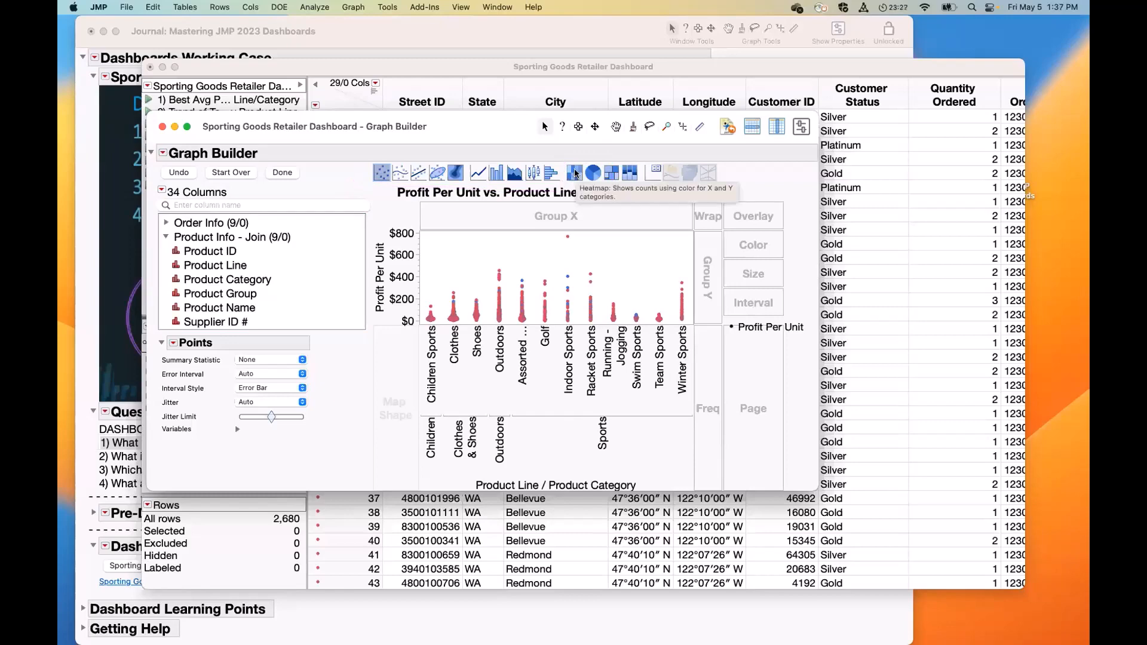
{"action": "left_click", "coordinate": [575, 173]}
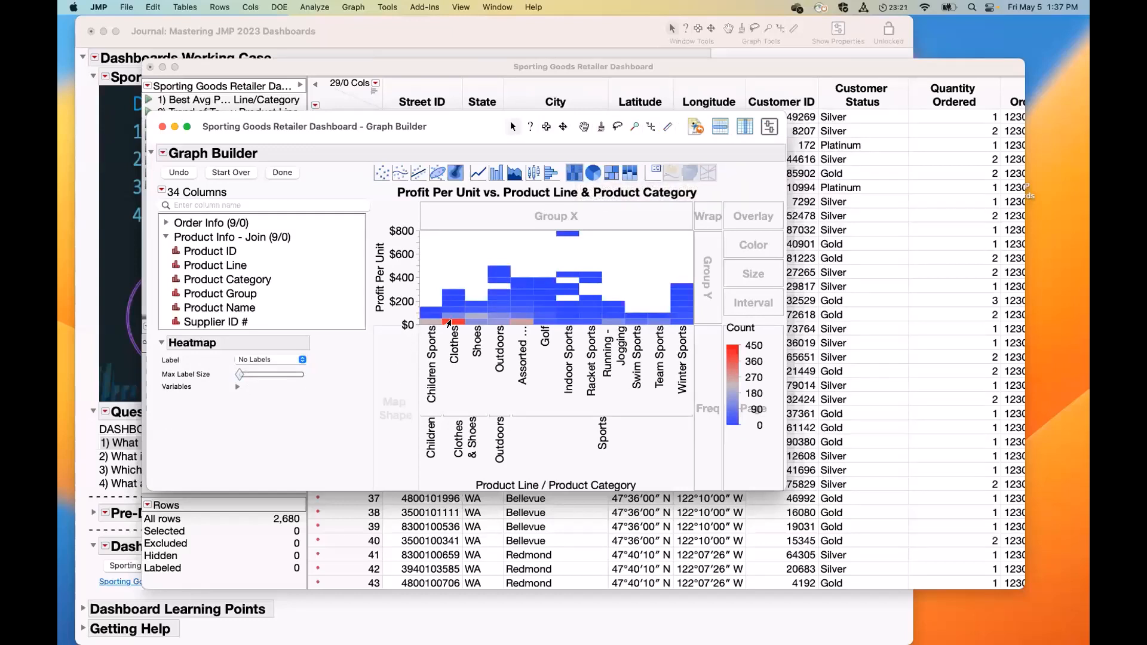
{"action": "mouse_move", "coordinate": [449, 322]}
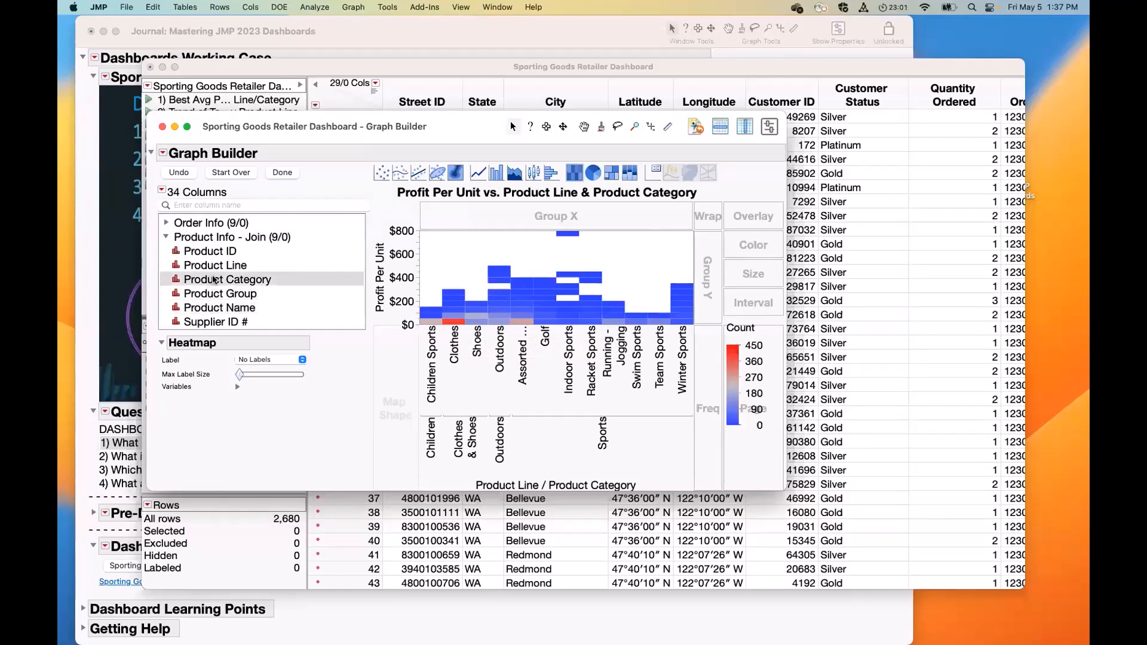
Assign Profit Per Unit from the Profit group to the graph's Color role
{"action": "scroll", "coordinate": [215, 280], "scroll_direction": "down", "scroll_amount": 5}
{"action": "scroll", "coordinate": [216, 281], "scroll_direction": "up", "scroll_amount": 5}
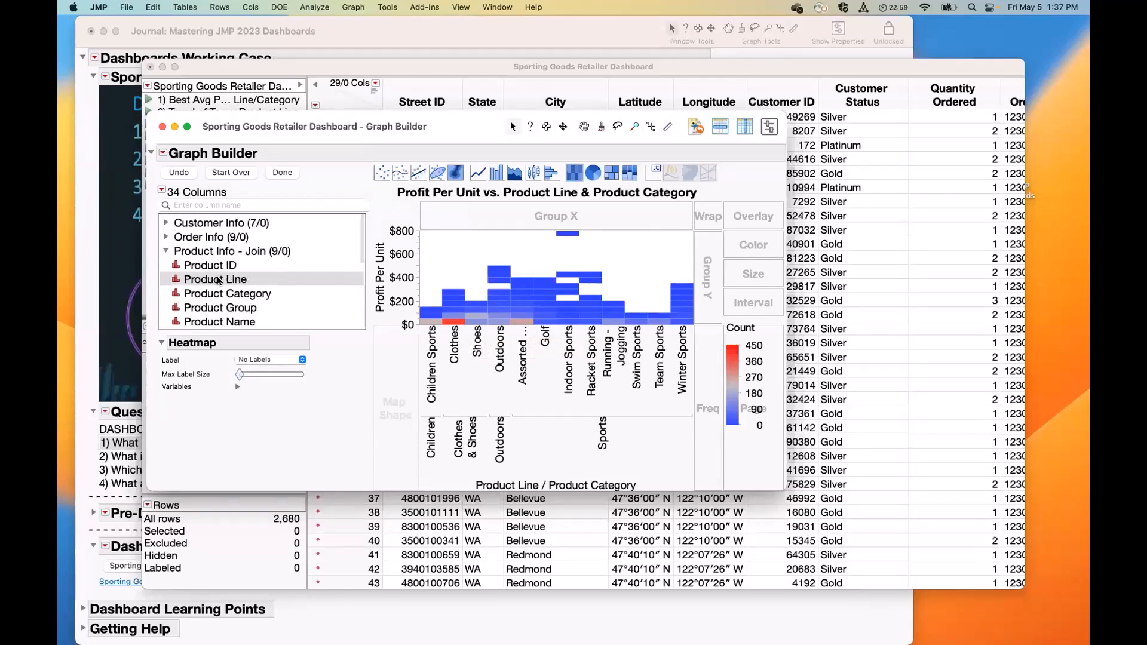
{"action": "scroll", "coordinate": [210, 276], "scroll_direction": "down", "scroll_amount": 5}
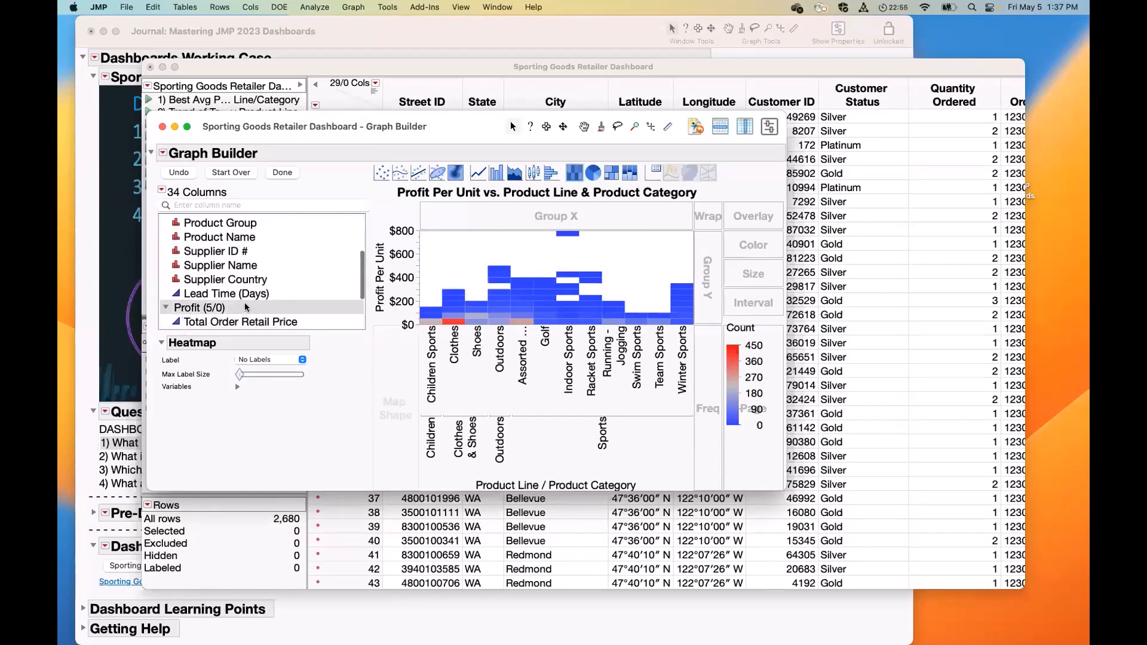
{"action": "scroll", "coordinate": [245, 310], "scroll_direction": "down", "scroll_amount": 5}
{"action": "left_click_drag", "start_coordinate": [217, 294], "coordinate": [739, 244]}
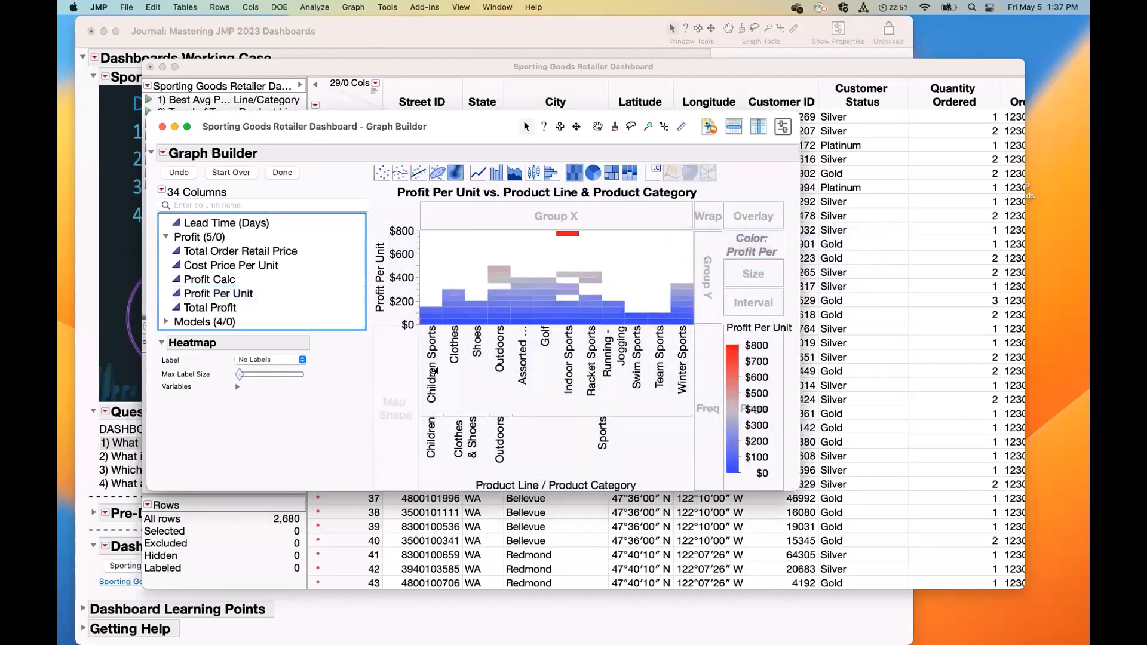
{"action": "mouse_move", "coordinate": [563, 238]}
Change the graph to a treemap and examine its product line and category tiles
{"action": "left_click", "coordinate": [610, 174]}
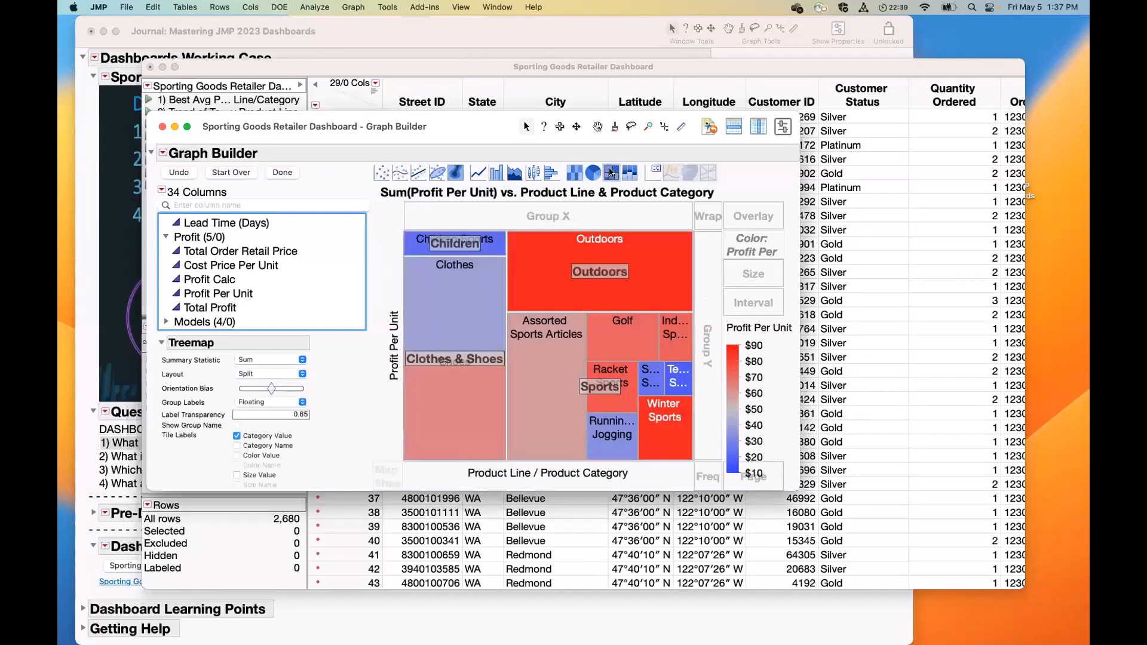
{"action": "mouse_move", "coordinate": [769, 182]}
{"action": "left_mouse_down"}
{"action": "mouse_move", "coordinate": [705, 163]}
{"action": "mouse_move", "coordinate": [618, 160]}
{"action": "mouse_move", "coordinate": [485, 209]}
{"action": "left_mouse_up"}
{"action": "left_click_drag", "start_coordinate": [504, 360], "coordinate": [520, 265]}
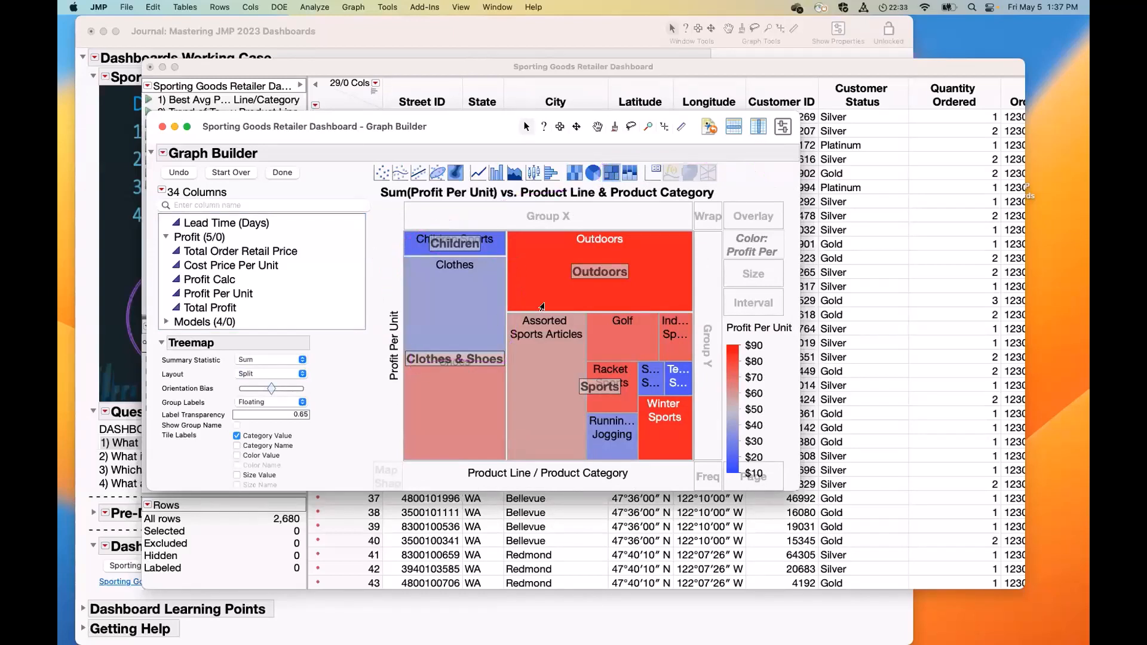
{"action": "mouse_move", "coordinate": [770, 171]}
{"action": "left_mouse_down"}
{"action": "mouse_move", "coordinate": [760, 332]}
{"action": "mouse_move", "coordinate": [794, 303]}
{"action": "left_mouse_up"}
{"action": "left_click_drag", "start_coordinate": [378, 466], "coordinate": [487, 491]}
{"action": "mouse_move", "coordinate": [622, 471]}
{"action": "left_mouse_down"}
{"action": "mouse_move", "coordinate": [462, 490]}
{"action": "mouse_move", "coordinate": [513, 310]}
{"action": "mouse_move", "coordinate": [583, 312]}
{"action": "mouse_move", "coordinate": [687, 412]}
{"action": "mouse_move", "coordinate": [663, 463]}
{"action": "mouse_move", "coordinate": [493, 461]}
{"action": "left_mouse_up"}
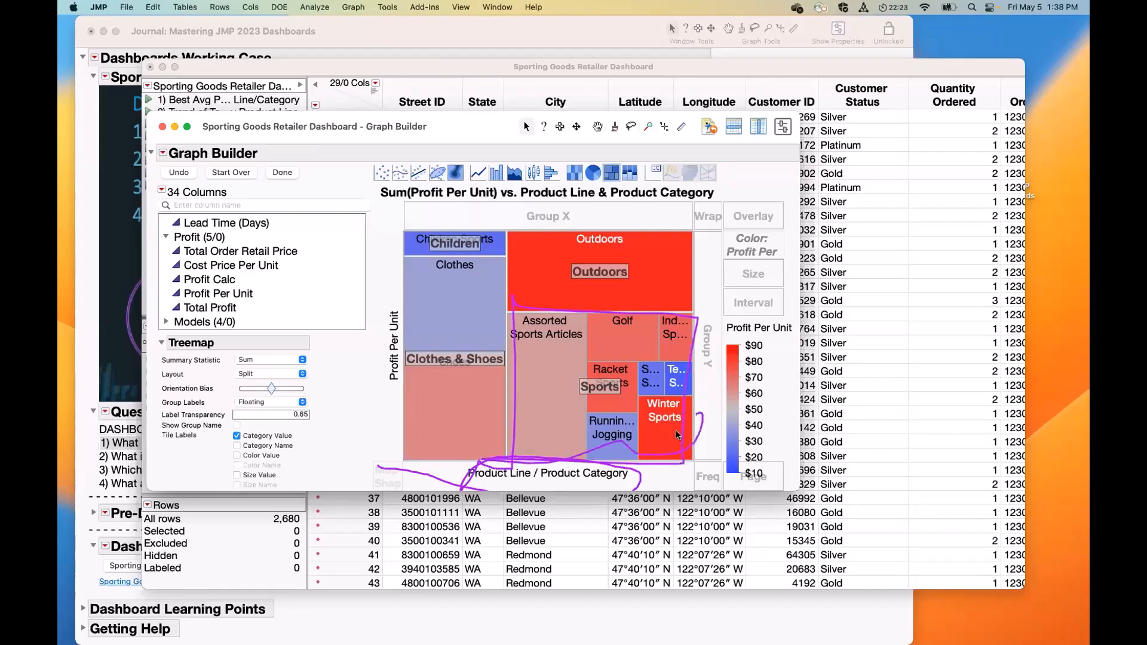
{"action": "key", "text": "Escape"}
{"action": "mouse_move", "coordinate": [670, 437]}
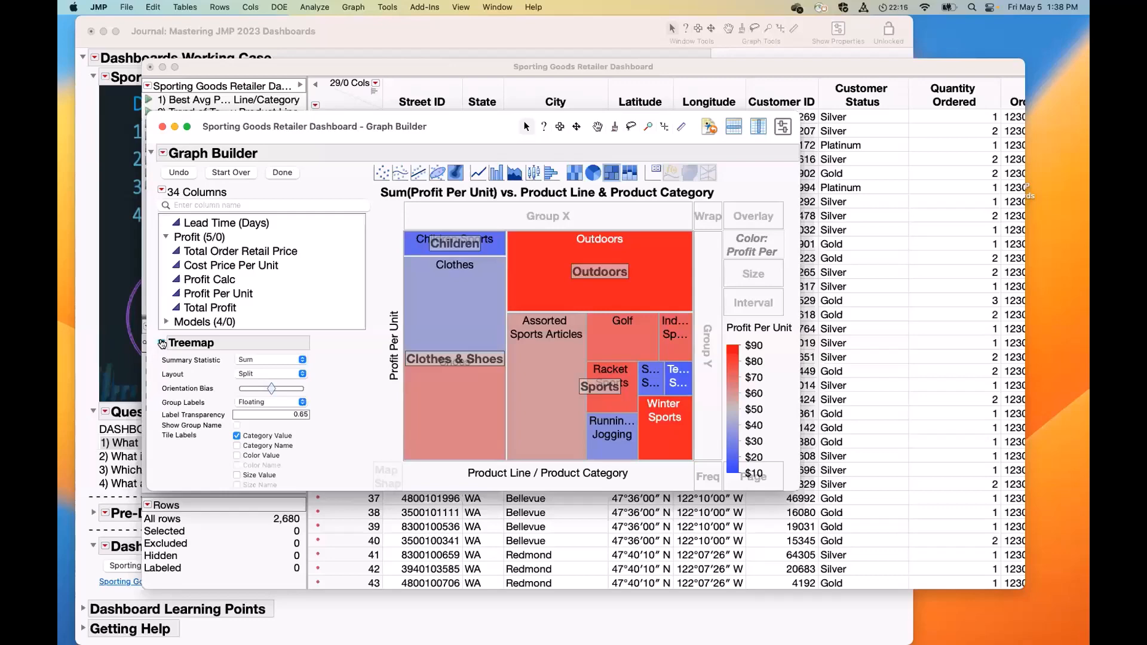
Finish the Graph Builder layout and retitle the graph "Tree Map of Doom!"
{"action": "left_click", "coordinate": [288, 172]}
{"action": "left_click", "coordinate": [369, 170]}
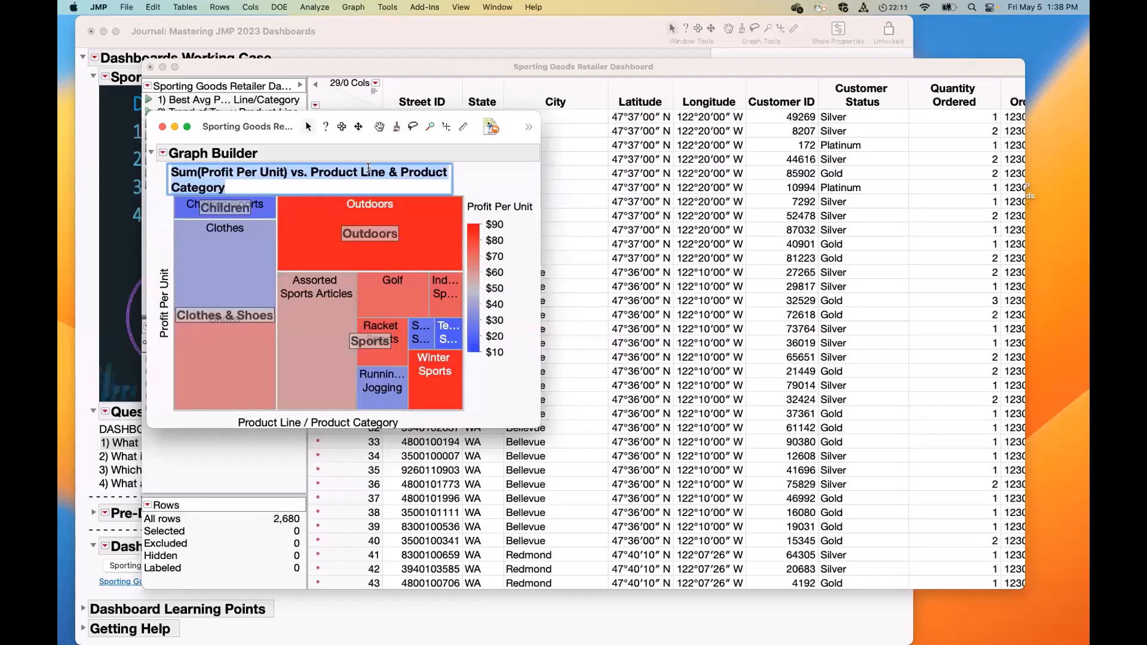
{"action": "type", "text": "Tree Map of Deeom"}
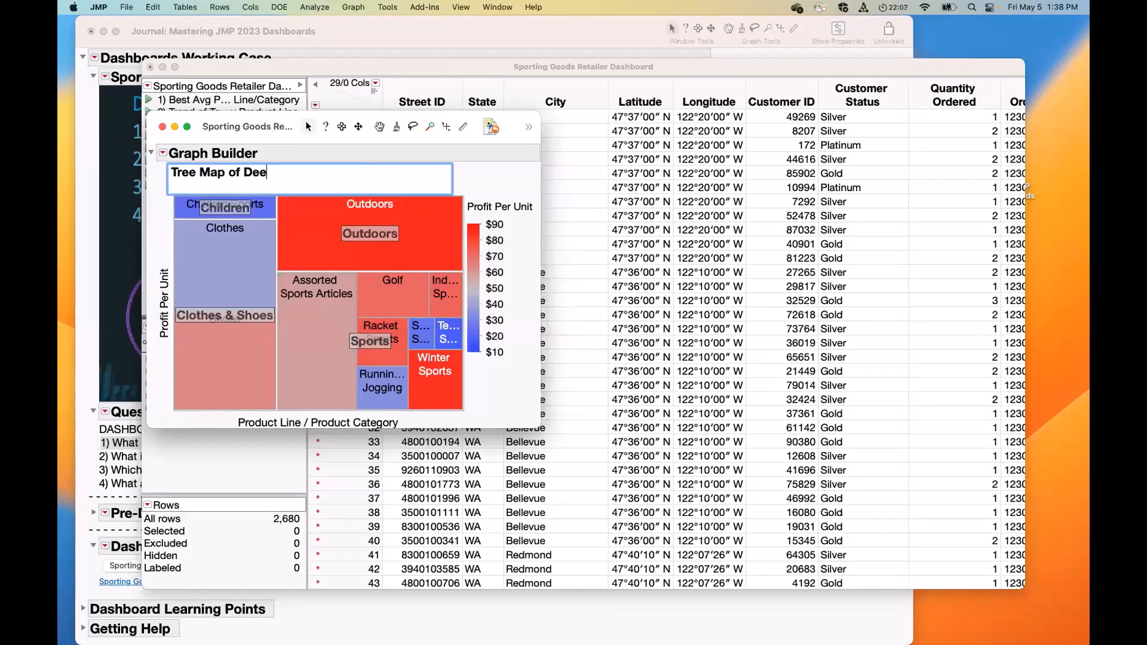
{"action": "key", "text": "BackSpace"}
{"action": "key", "text": "BackSpace"}
{"action": "key", "text": "BackSpace"}
{"action": "key", "text": "BackSpace"}
{"action": "type", "text": "oom!"}
{"action": "key", "text": "Return"}
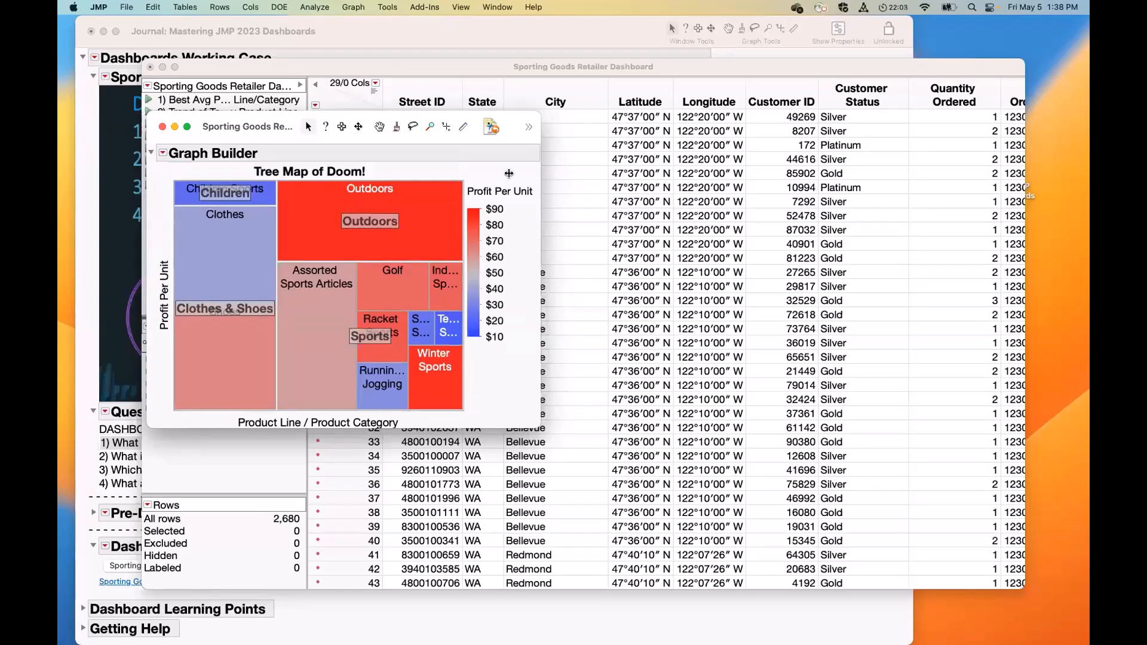
Rename the treemap's Y axis label to "Avg Profit Per Unit"
{"action": "left_click", "coordinate": [164, 288]}
{"action": "type", "text": "Avg"}
{"action": "key", "text": "BackSpace"}
{"action": "key", "text": "BackSpace"}
{"action": "type", "text": "vg"}
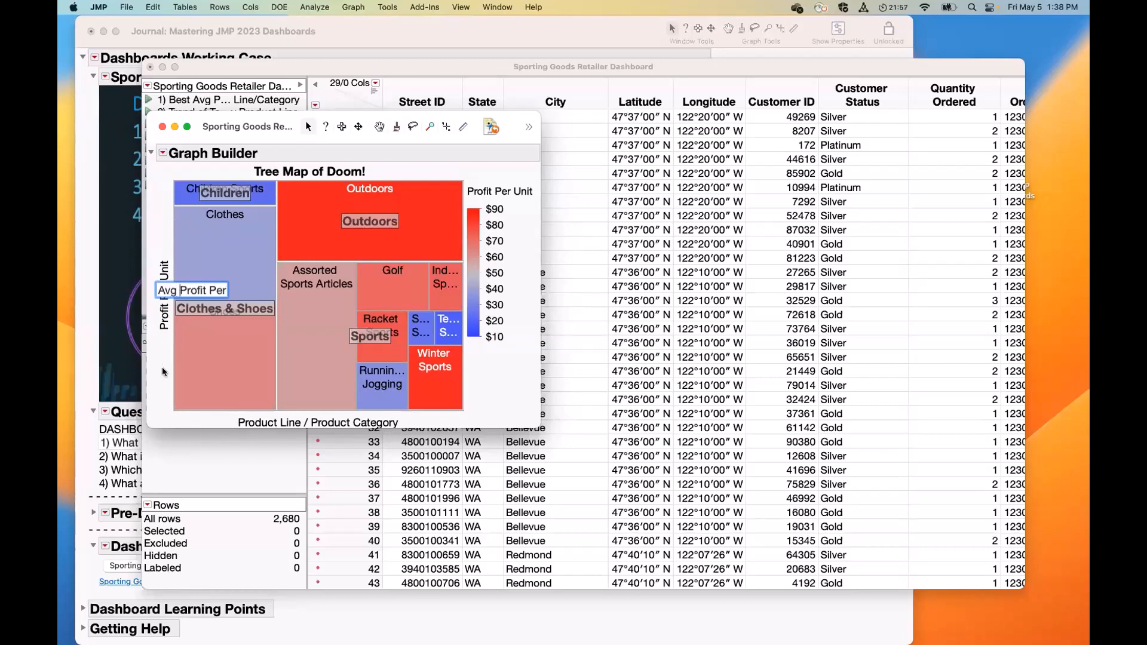
{"action": "key", "text": "Return"}
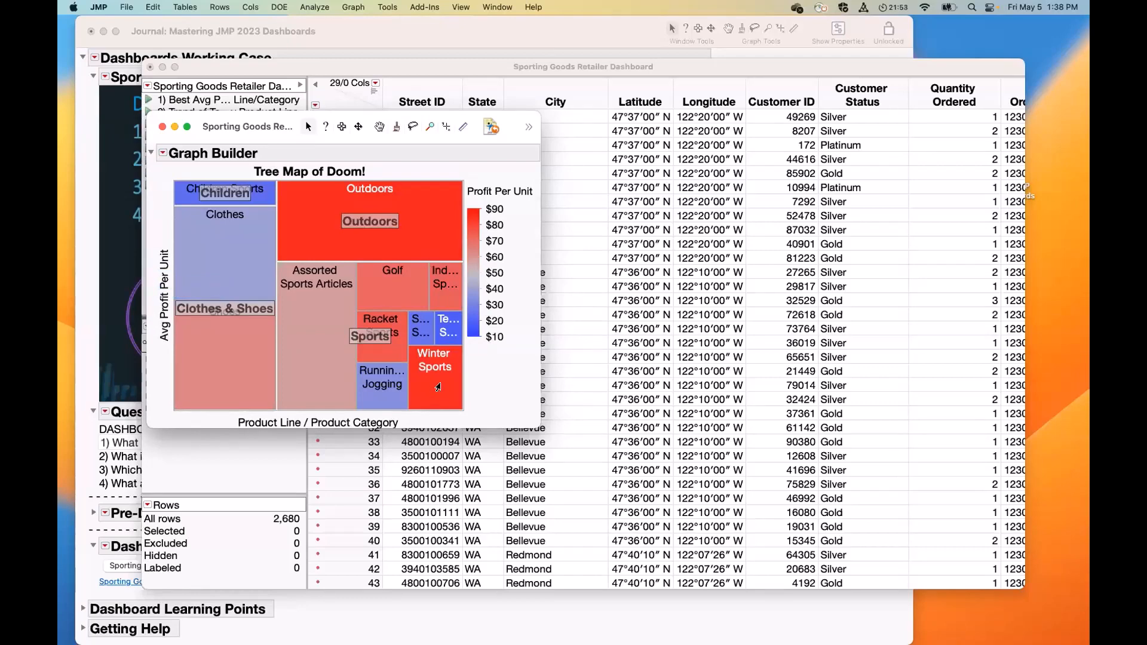
{"action": "mouse_move", "coordinate": [442, 388]}
Move the graph aside and save its script to the data table, naming it "Tree Map of Doom!" plus a personal note ending "You Owe Me $150"
{"action": "left_click_drag", "start_coordinate": [292, 121], "coordinate": [616, 150]}
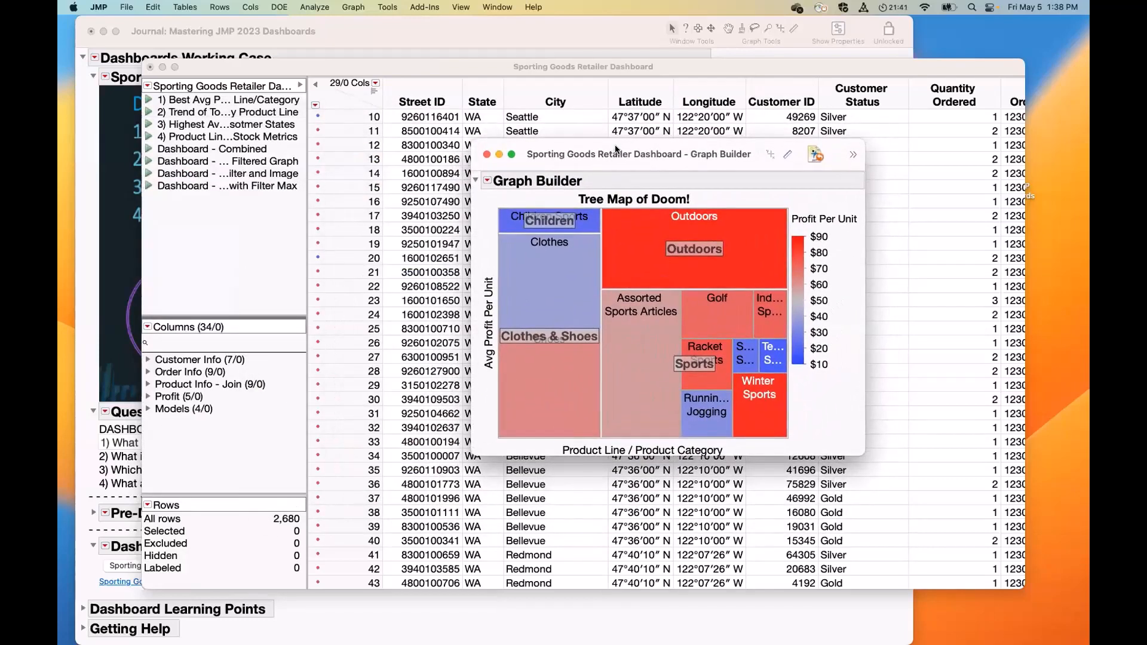
{"action": "left_click", "coordinate": [489, 181]}
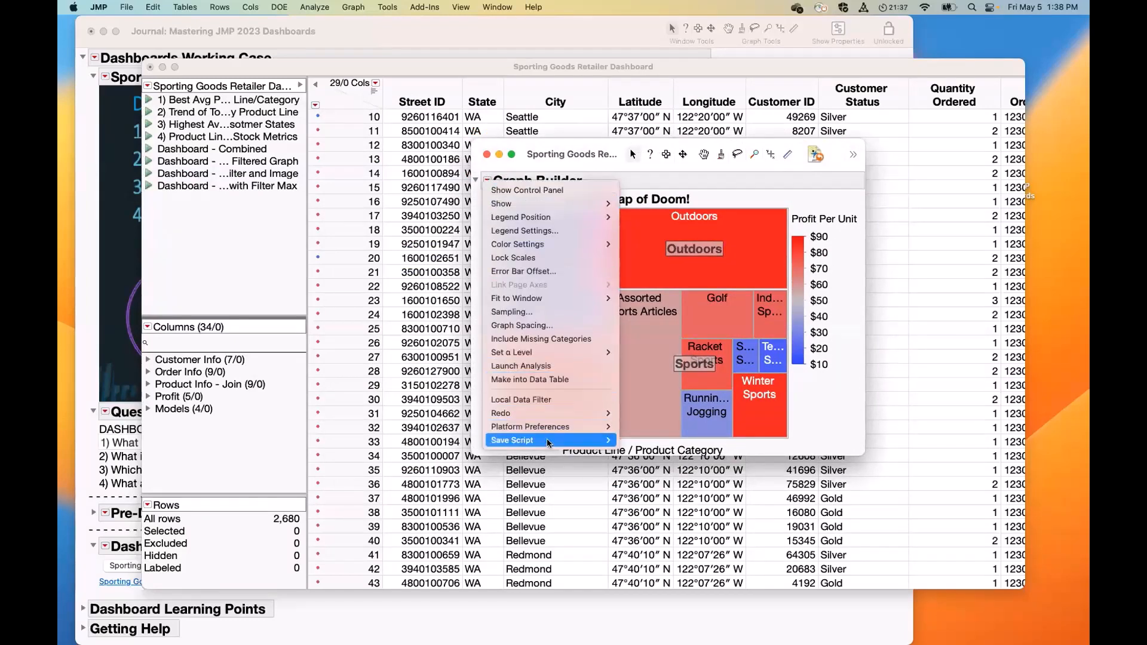
{"action": "mouse_move", "coordinate": [550, 442]}
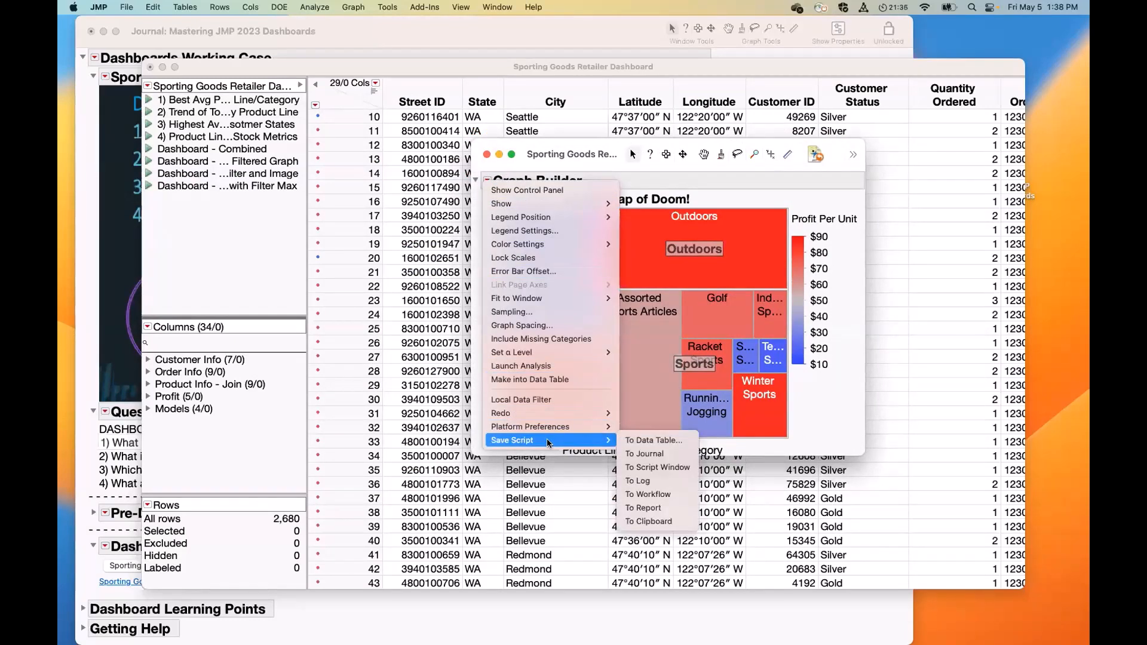
{"action": "left_click", "coordinate": [638, 443]}
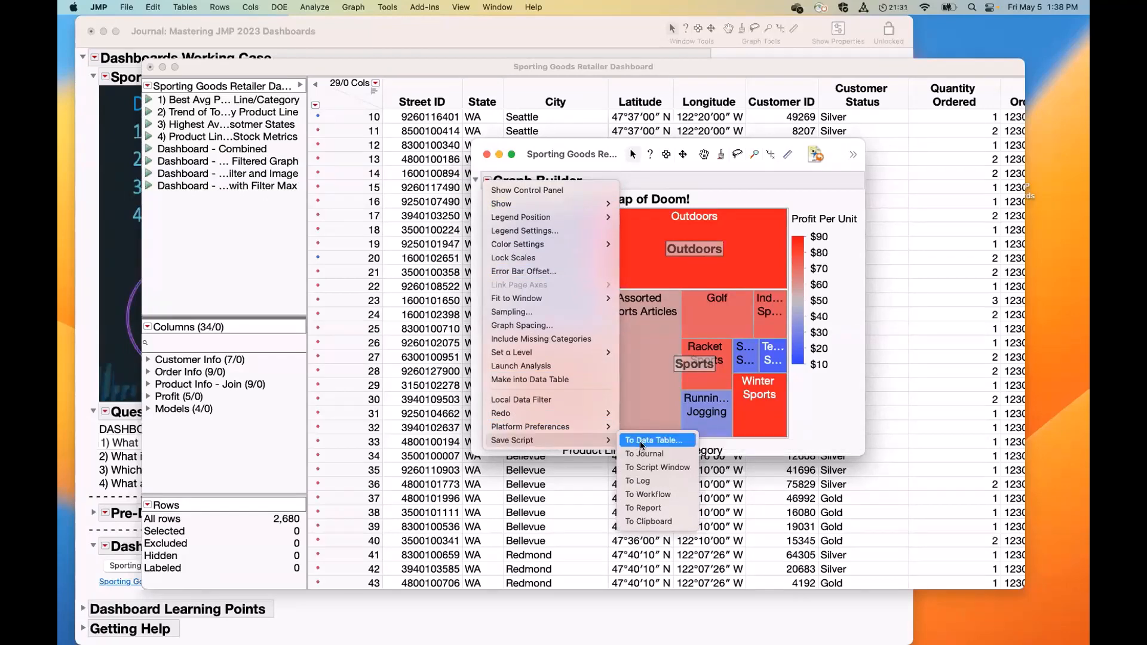
{"action": "key", "text": "Right"}
{"action": "type", "text": "Jed You "}
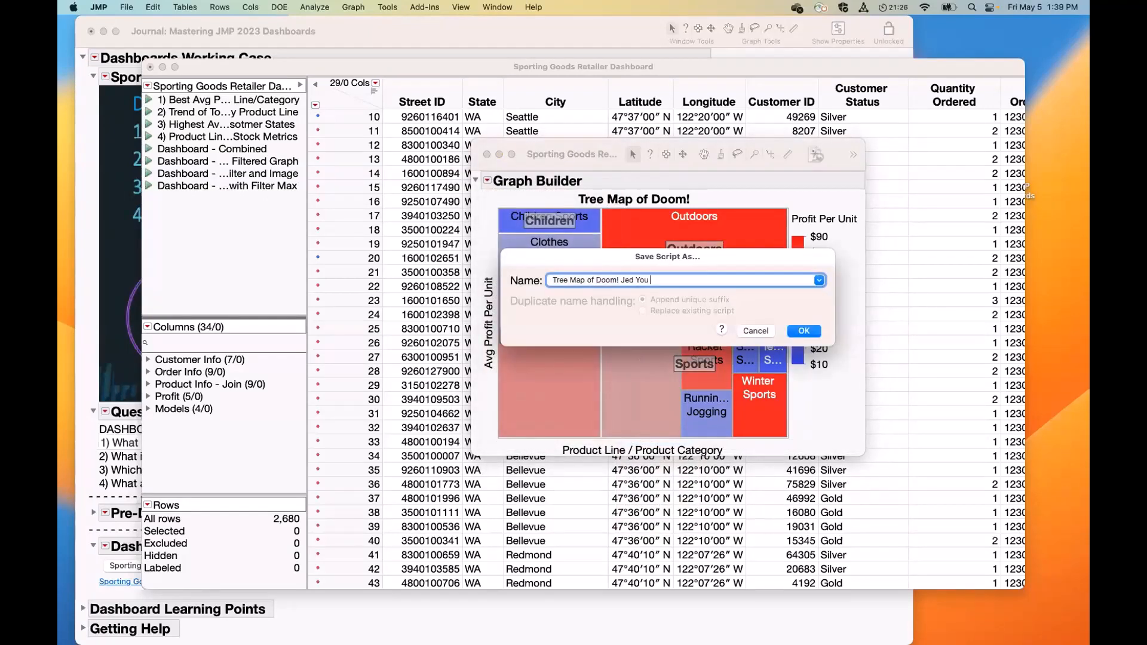
{"action": "type", "text": "Owe Me $200"}
{"action": "key", "text": "BackSpace"}
{"action": "type", "text": "150"}
{"action": "left_click", "coordinate": [805, 331]}
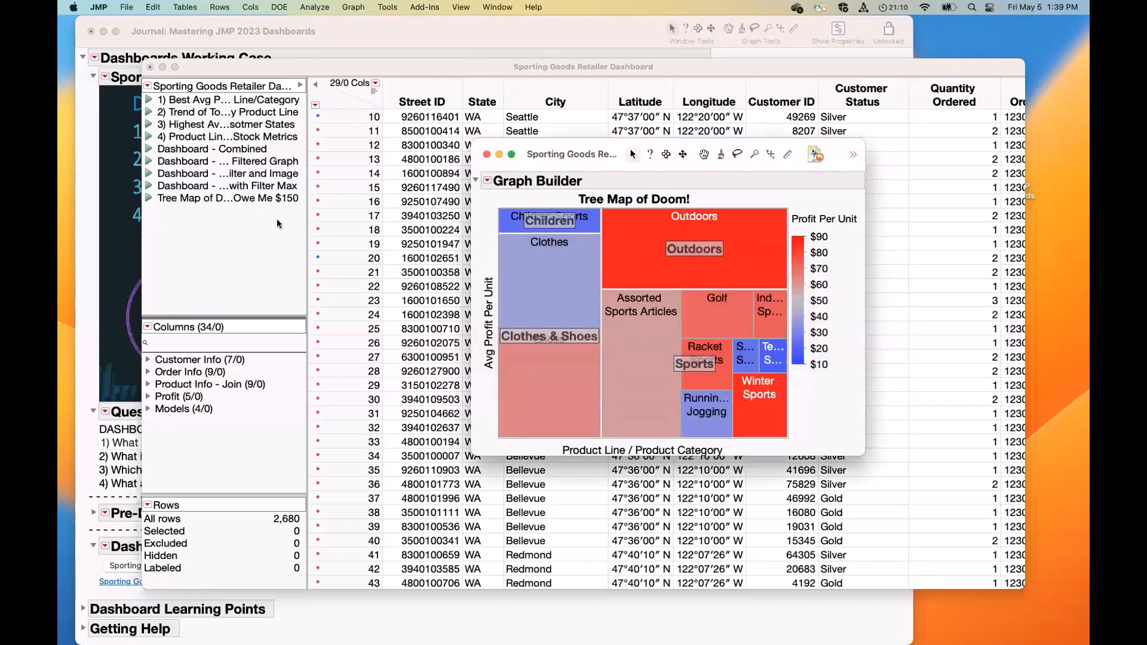
Delete the saved Tree Map of Doom script from the data table
{"action": "left_click", "coordinate": [239, 200]}
{"action": "left_click", "coordinate": [238, 197]}
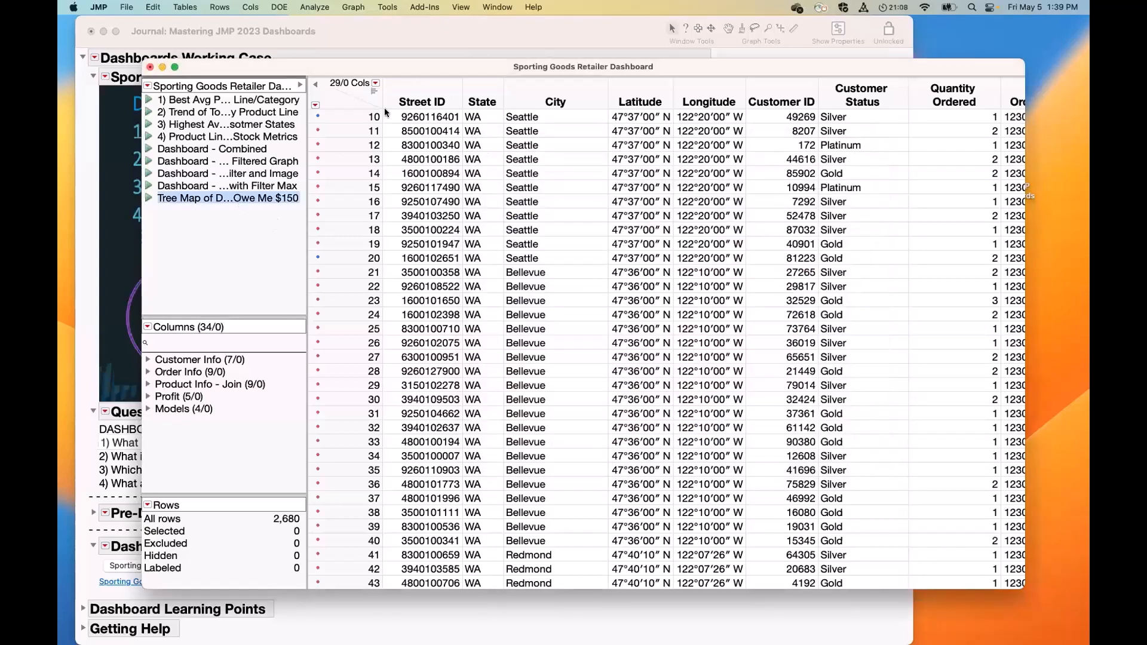
{"action": "right_click", "coordinate": [142, 218]}
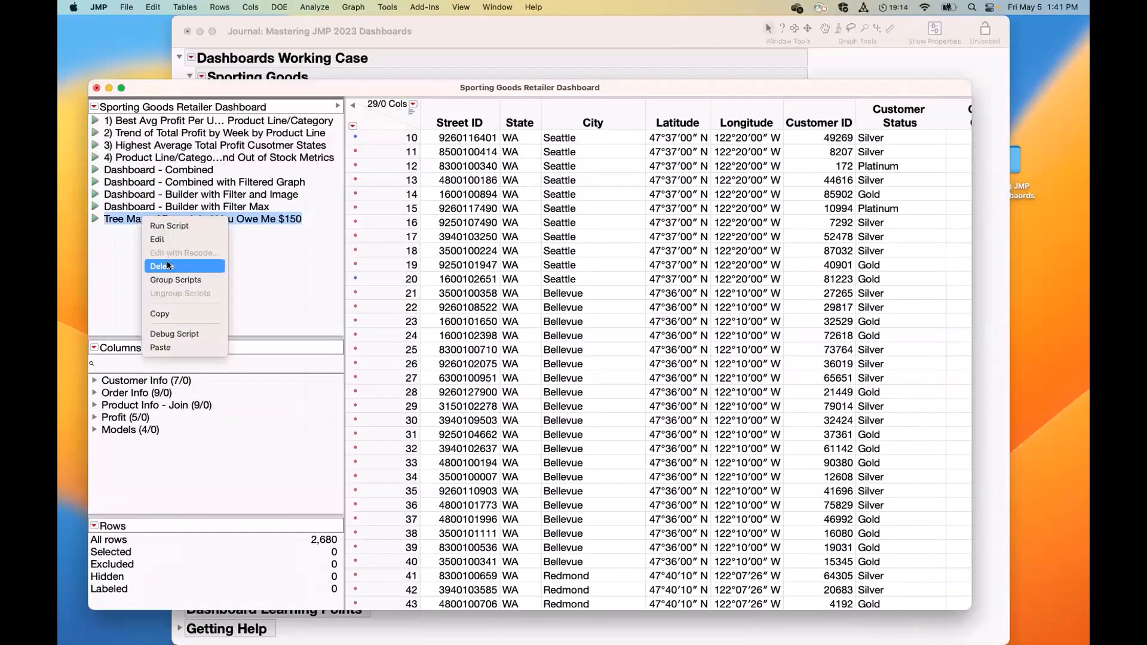
{"action": "left_click", "coordinate": [180, 266]}
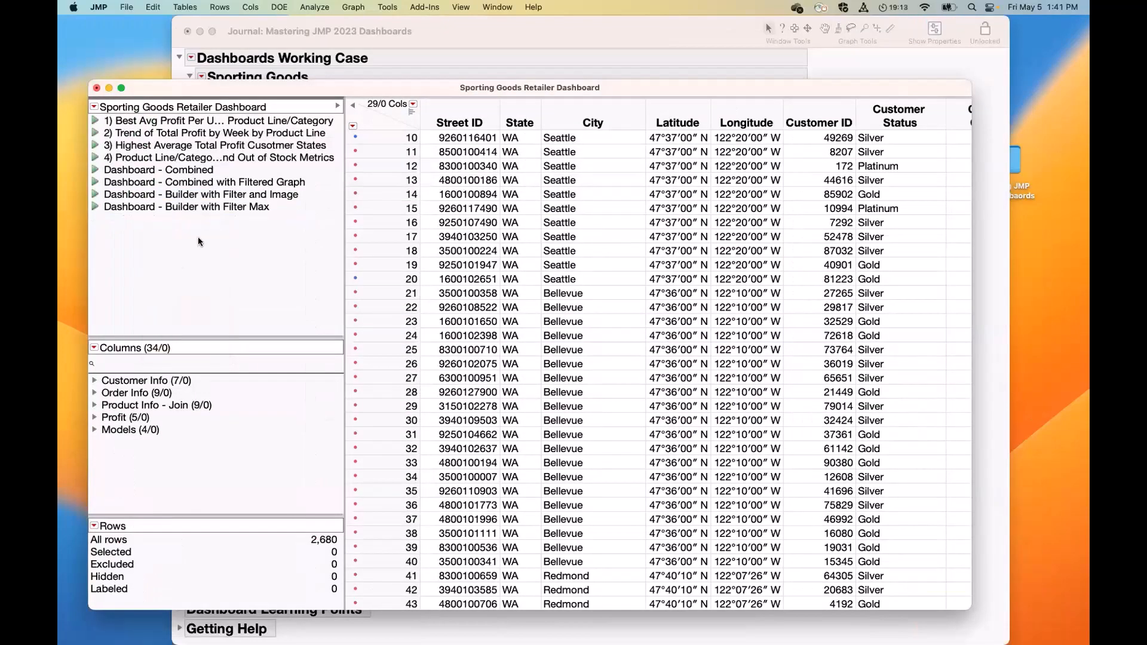
Widen the table's script list and run all four numbered report scripts together, from Best Avg Profit Per Unit through the Out of Stock Metrics
{"action": "left_click", "coordinate": [239, 122]}
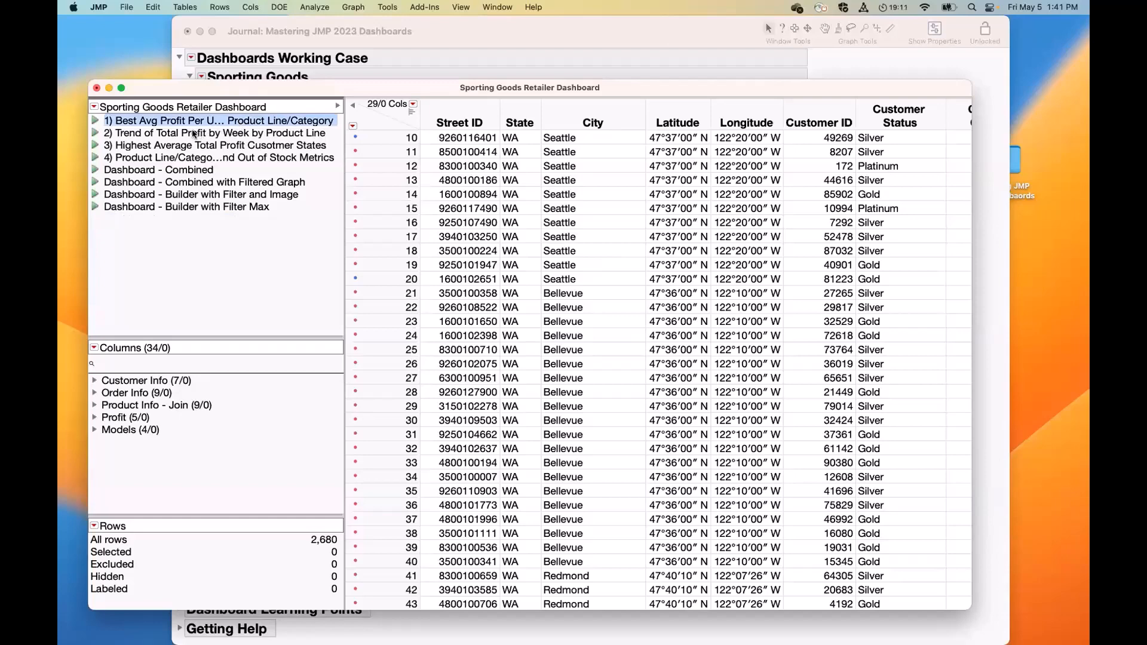
{"action": "left_click_drag", "start_coordinate": [345, 157], "coordinate": [404, 159]}
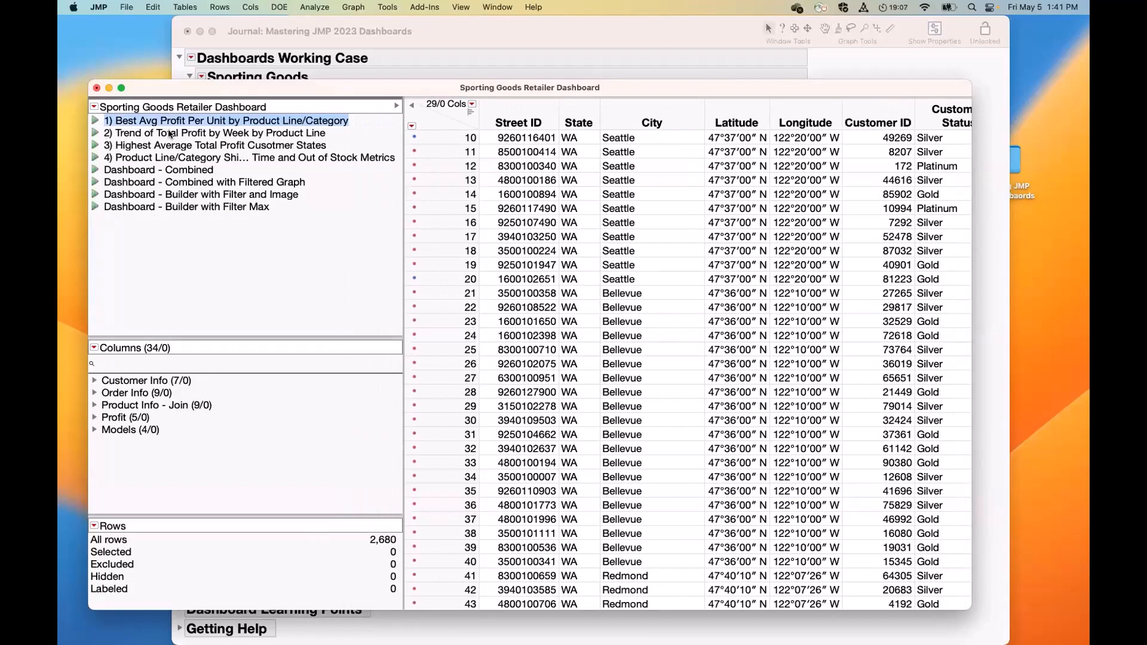
{"action": "left_click", "coordinate": [171, 134]}
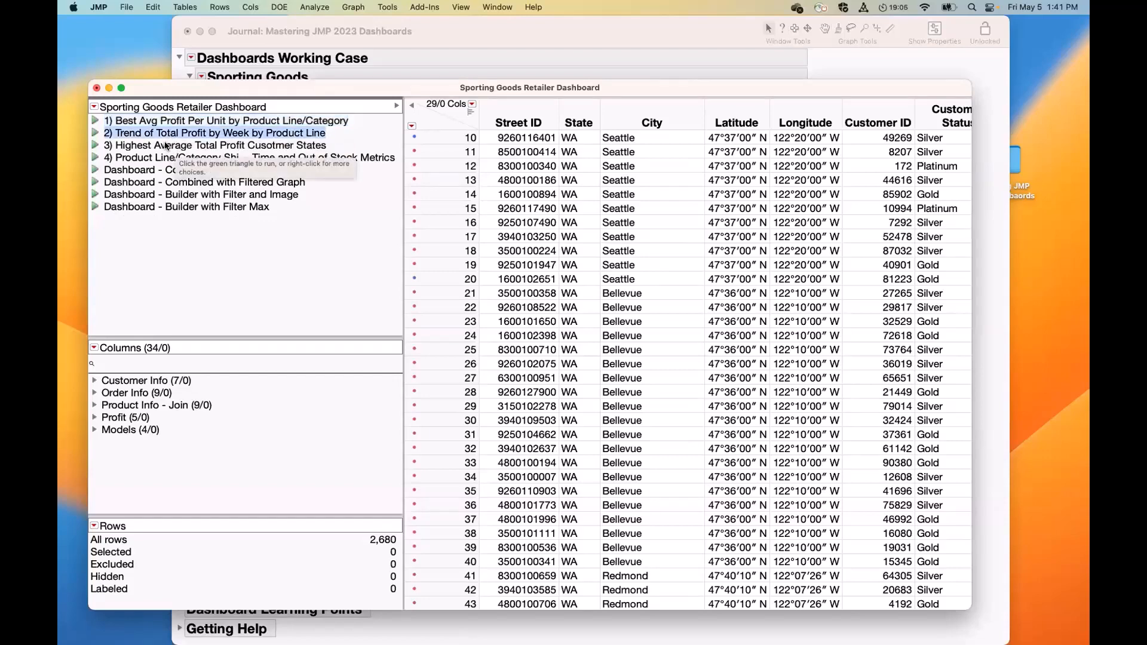
{"action": "left_click", "coordinate": [167, 147]}
{"action": "left_click", "coordinate": [159, 158]}
{"action": "left_click", "coordinate": [155, 126]}
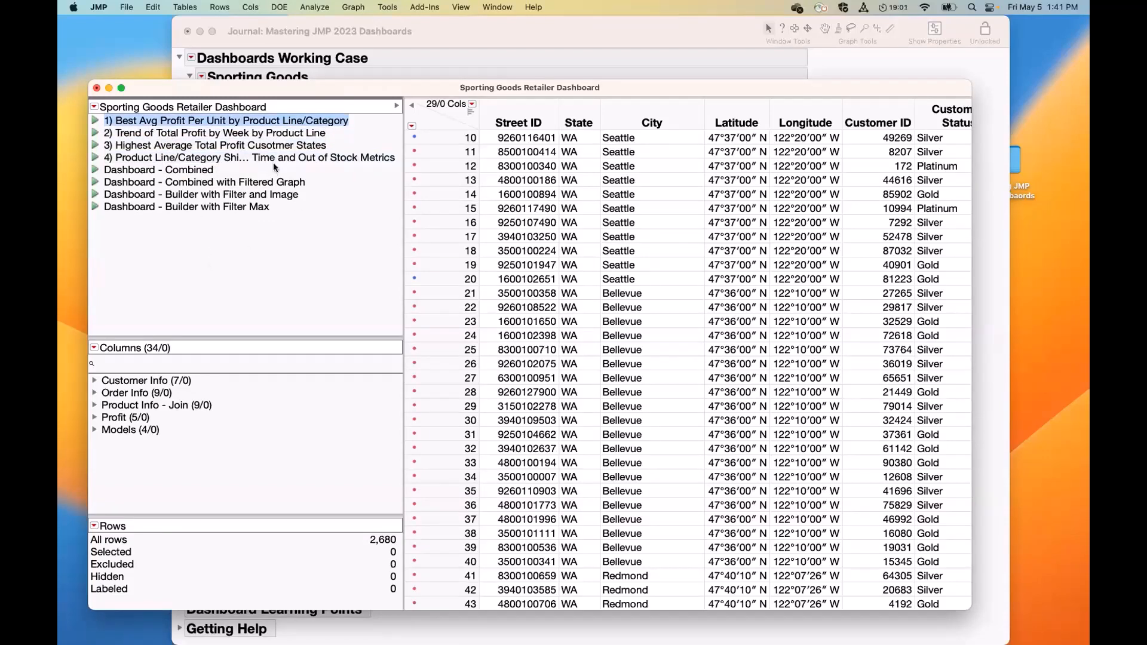
{"action": "key", "text": "shift+Down"}
{"action": "key", "text": "shift+Down"}
{"action": "key", "text": "shift+Down"}
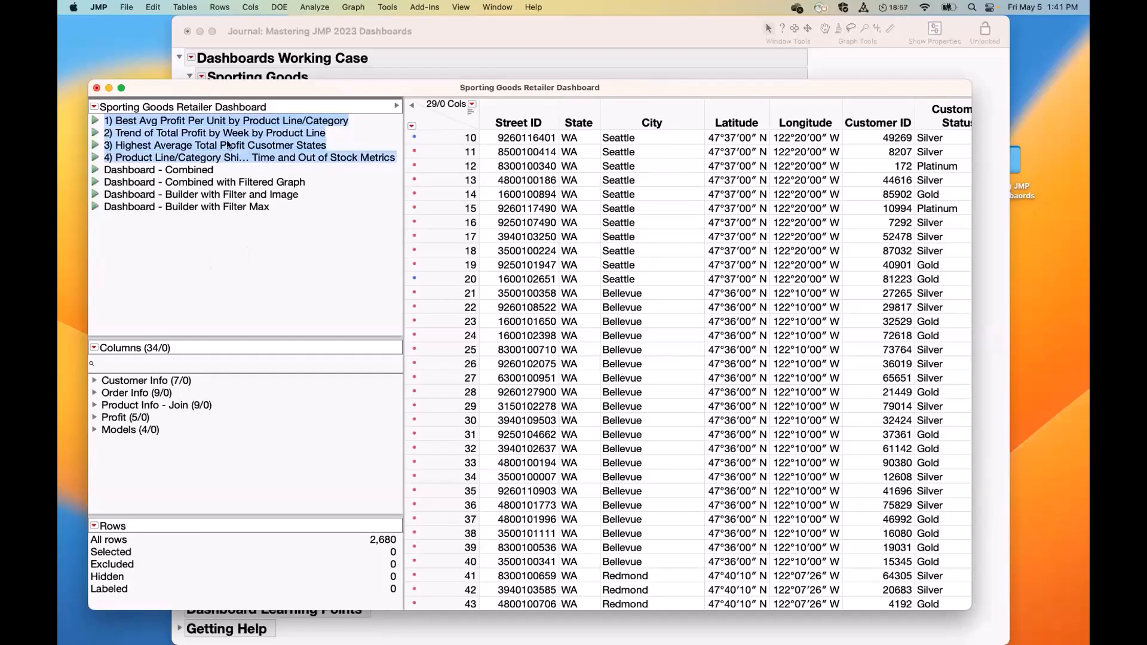
{"action": "right_click", "coordinate": [226, 144]}
{"action": "left_click", "coordinate": [247, 148]}
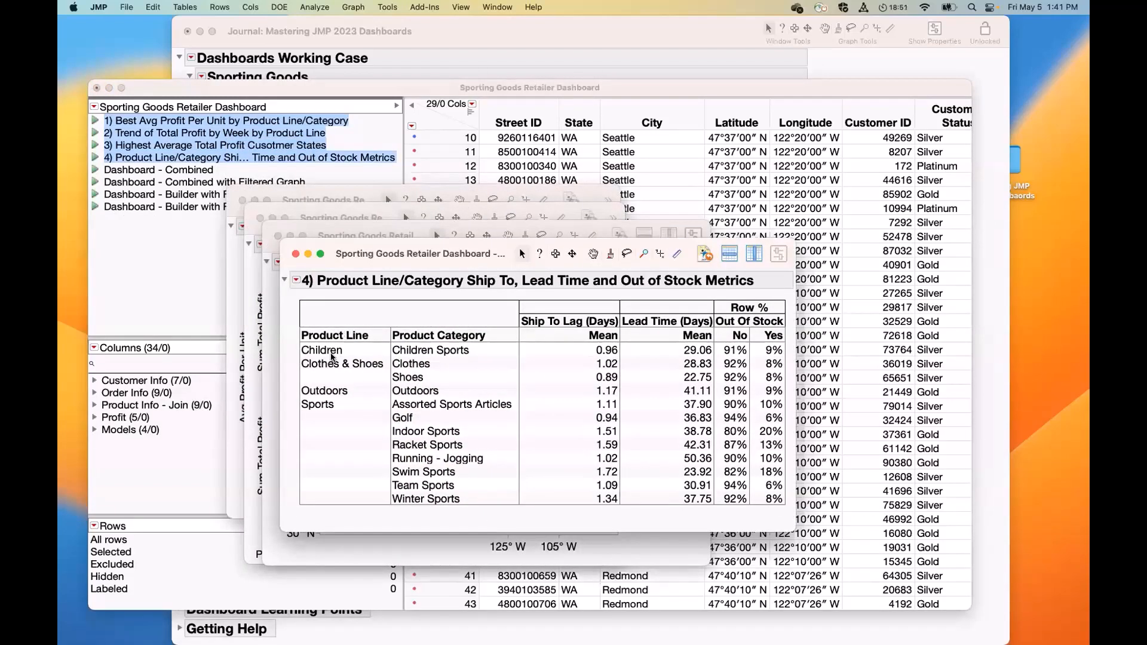
Arrange the treemap and weekly profit trend report windows side by side, resizing both so they line up
{"action": "left_click", "coordinate": [260, 192]}
{"action": "mouse_move", "coordinate": [285, 273]}
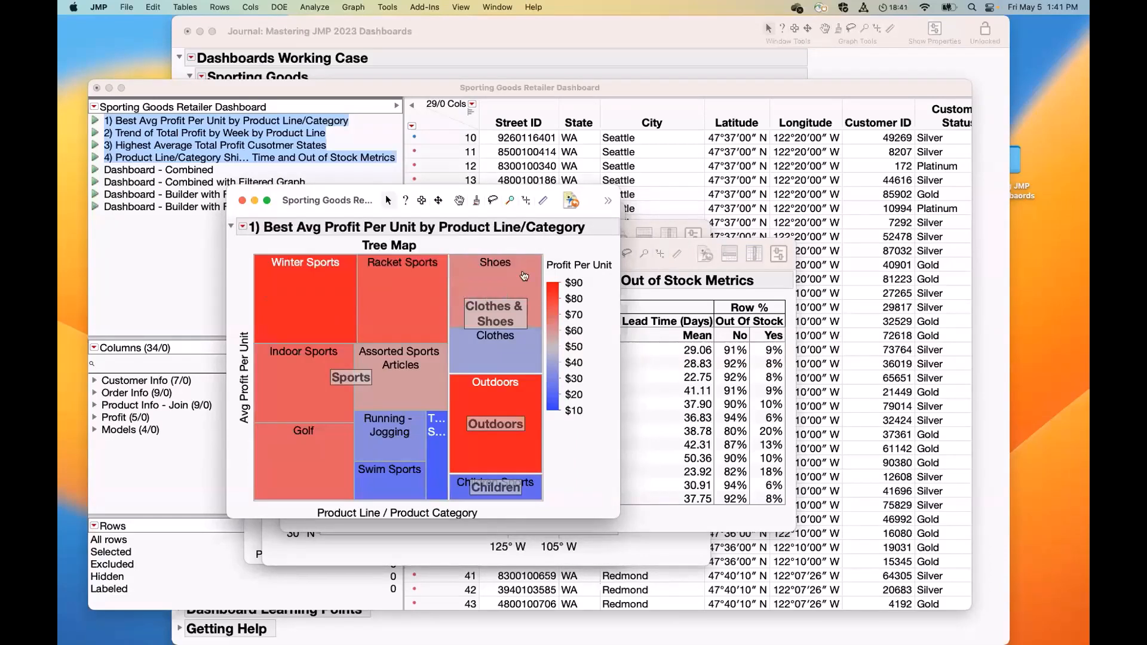
{"action": "left_click_drag", "start_coordinate": [358, 200], "coordinate": [356, 161]}
{"action": "left_click_drag", "start_coordinate": [268, 70], "coordinate": [192, 22]}
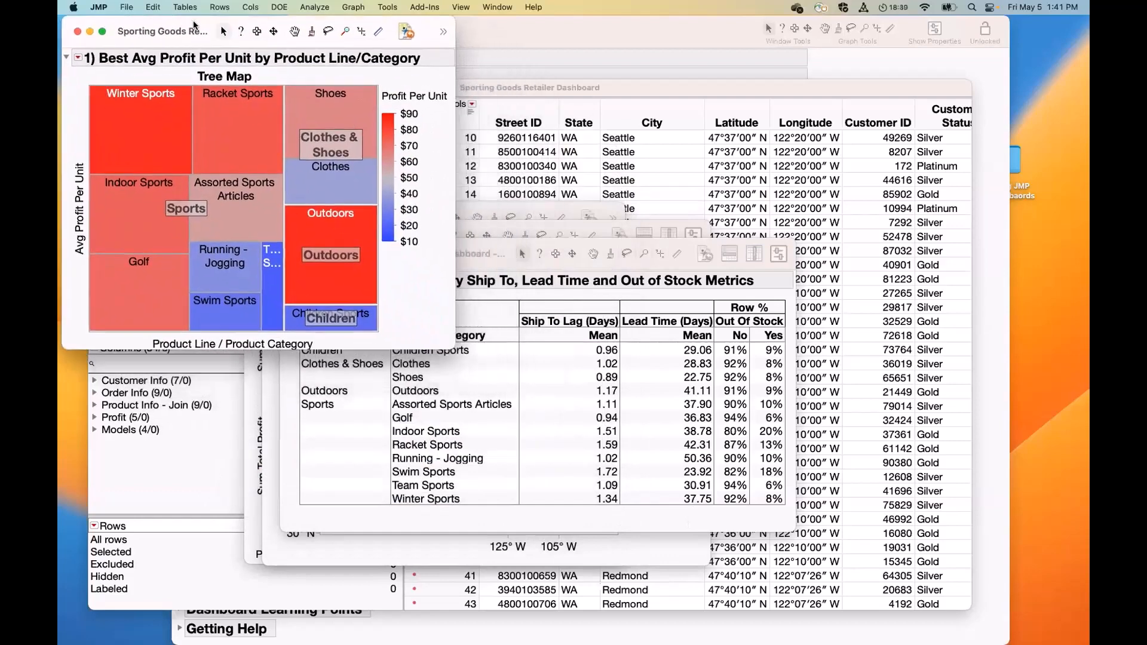
{"action": "left_click", "coordinate": [521, 207]}
{"action": "left_click_drag", "start_coordinate": [518, 207], "coordinate": [765, 20]}
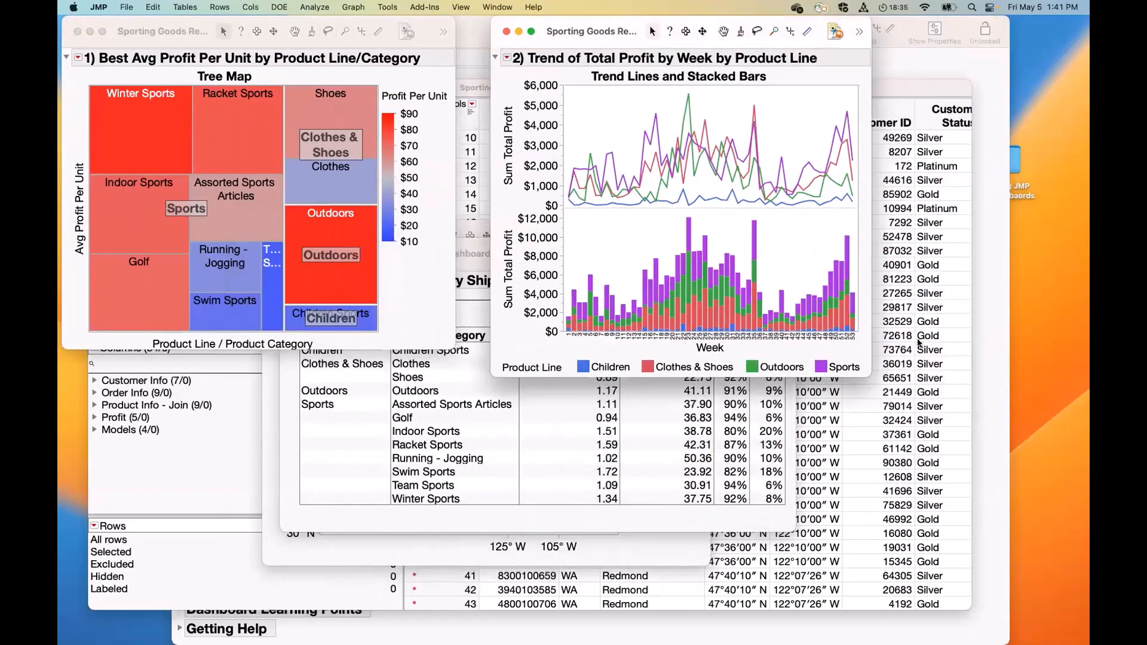
{"action": "left_click_drag", "start_coordinate": [871, 377], "coordinate": [870, 351]}
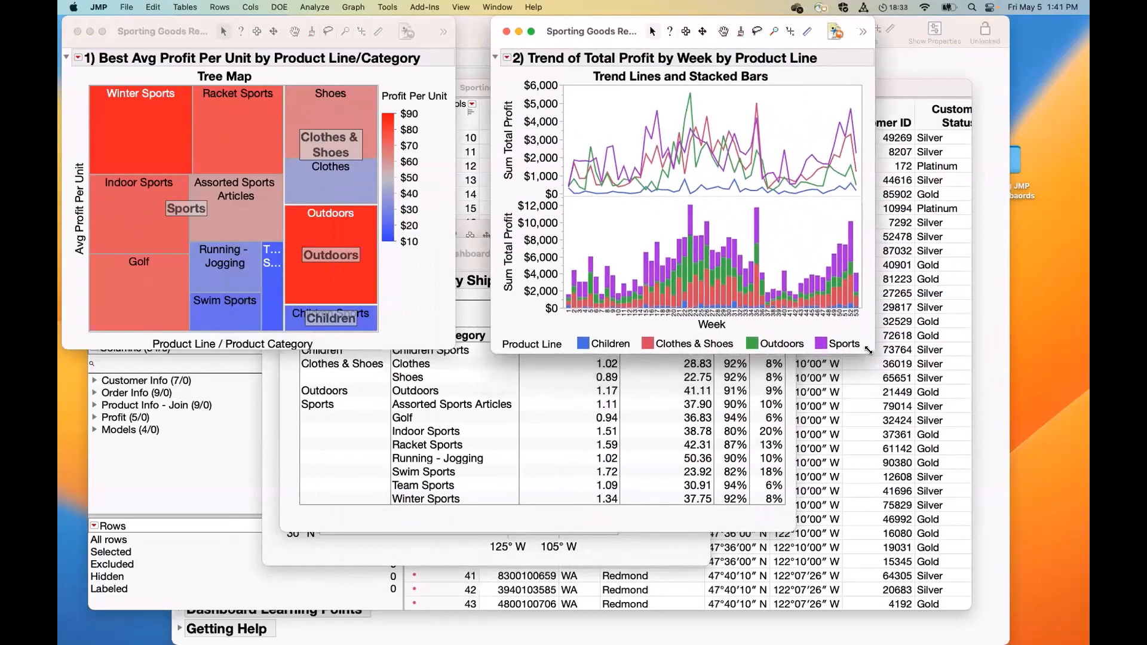
{"action": "left_click_drag", "start_coordinate": [768, 19], "coordinate": [737, 18]}
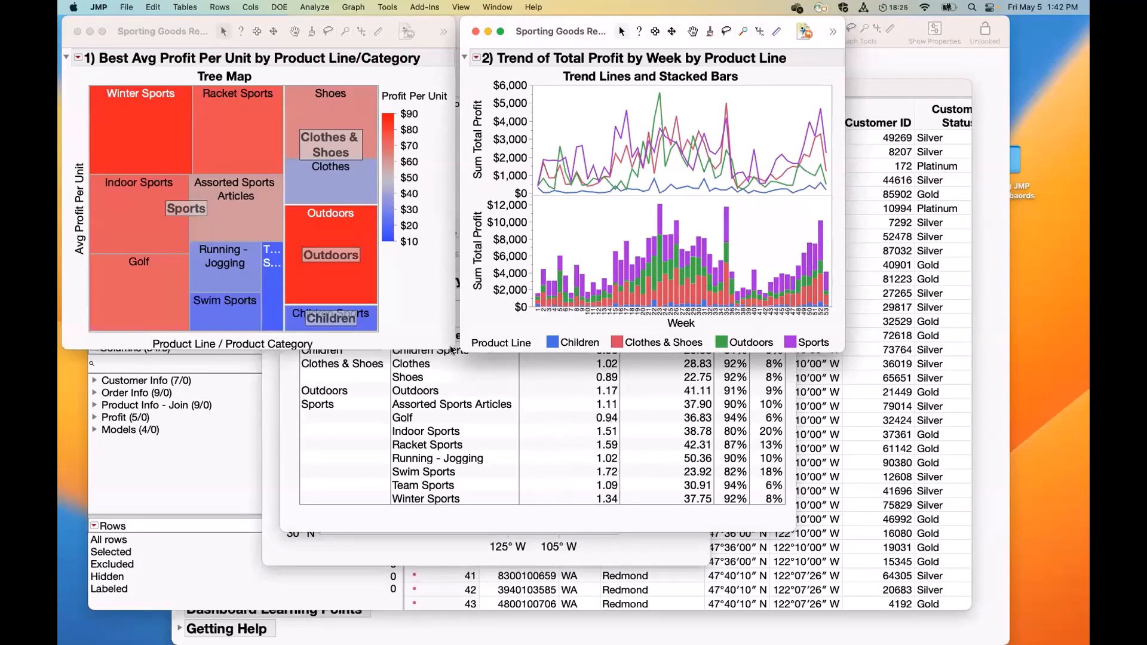
{"action": "left_click_drag", "start_coordinate": [454, 348], "coordinate": [459, 352]}
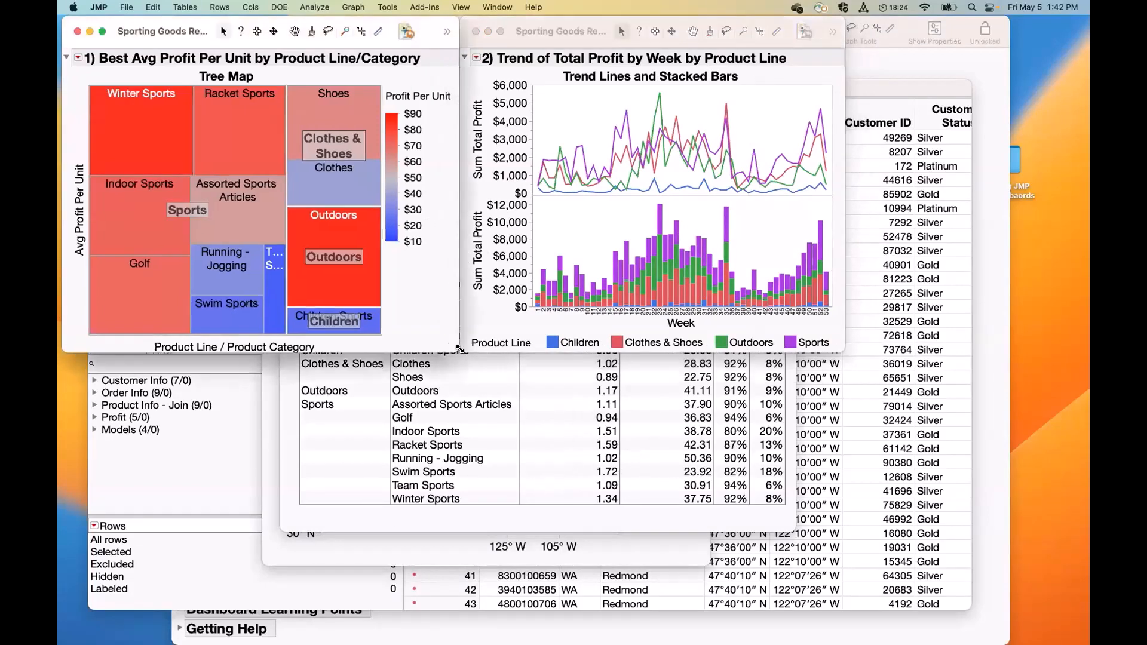
Place the state map and product metrics table windows below the two graphs, narrowing both to complete a two-by-two grid
{"action": "left_click", "coordinate": [459, 462]}
{"action": "left_click_drag", "start_coordinate": [498, 245], "coordinate": [779, 392]}
{"action": "left_click", "coordinate": [461, 402]}
{"action": "left_click_drag", "start_coordinate": [587, 226], "coordinate": [377, 354]}
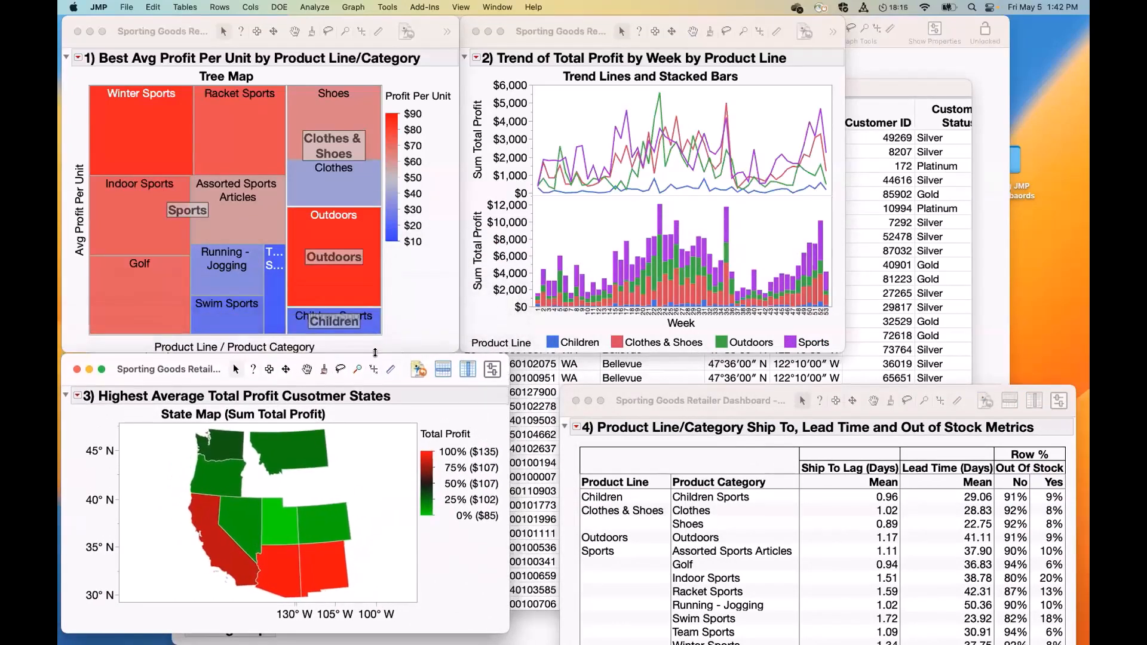
{"action": "left_click_drag", "start_coordinate": [509, 438], "coordinate": [464, 437]}
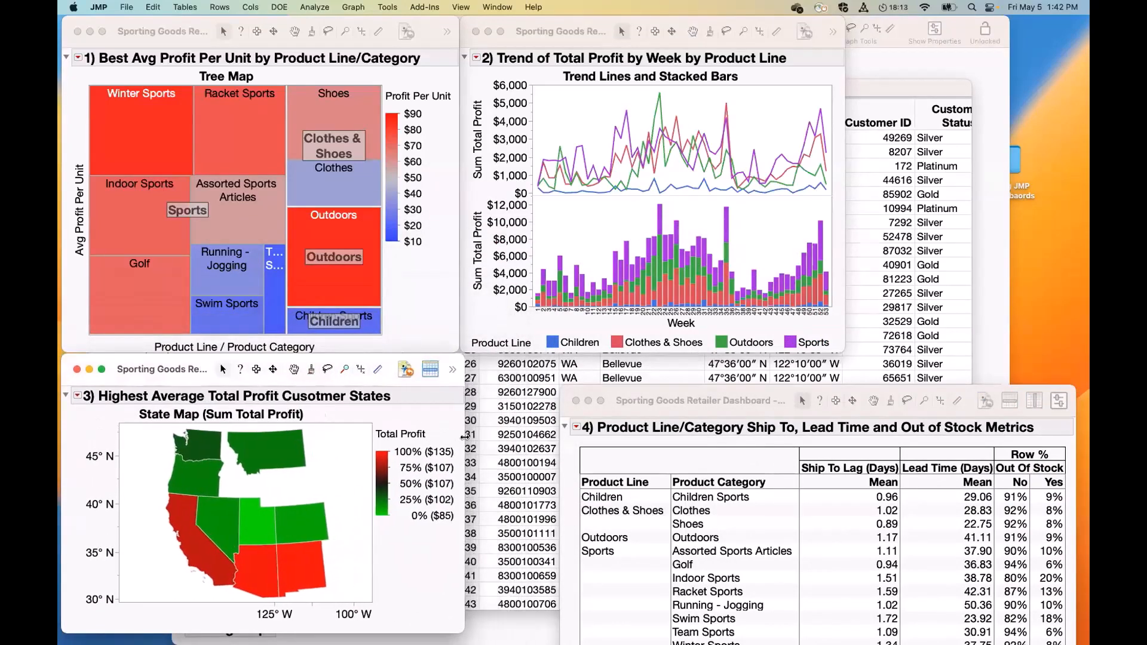
{"action": "mouse_move", "coordinate": [406, 351]}
{"action": "left_mouse_down"}
{"action": "mouse_move", "coordinate": [408, 291]}
{"action": "mouse_move", "coordinate": [408, 350]}
{"action": "left_mouse_up"}
{"action": "left_click_drag", "start_coordinate": [465, 373], "coordinate": [460, 373]}
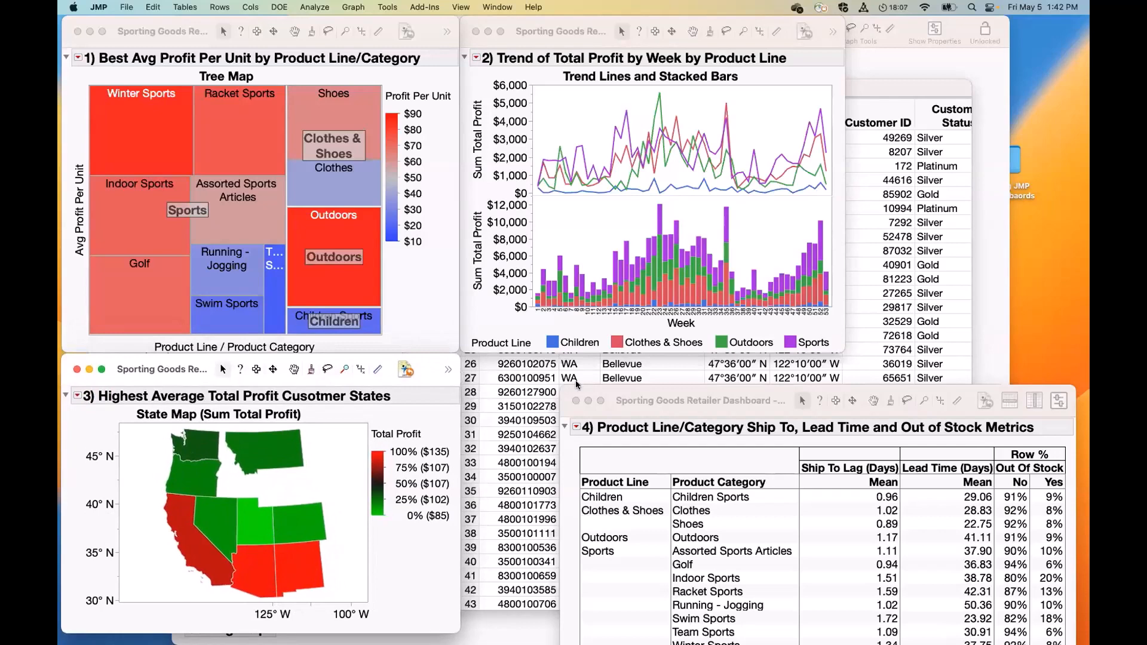
{"action": "left_click_drag", "start_coordinate": [595, 389], "coordinate": [497, 355]}
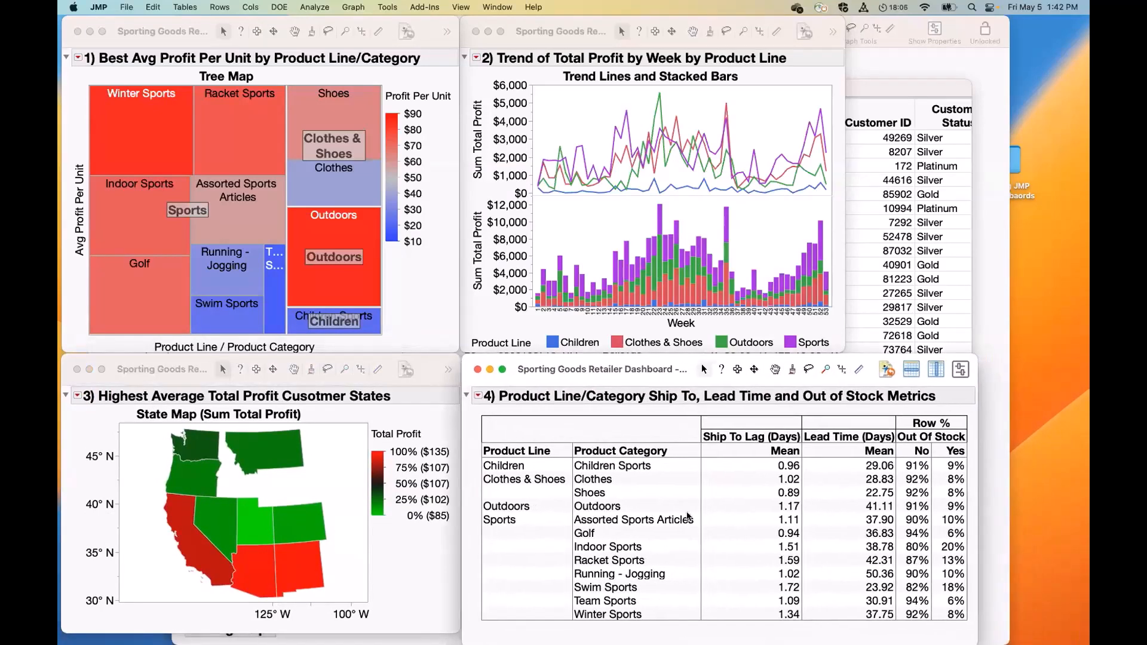
{"action": "left_click_drag", "start_coordinate": [965, 483], "coordinate": [849, 483]}
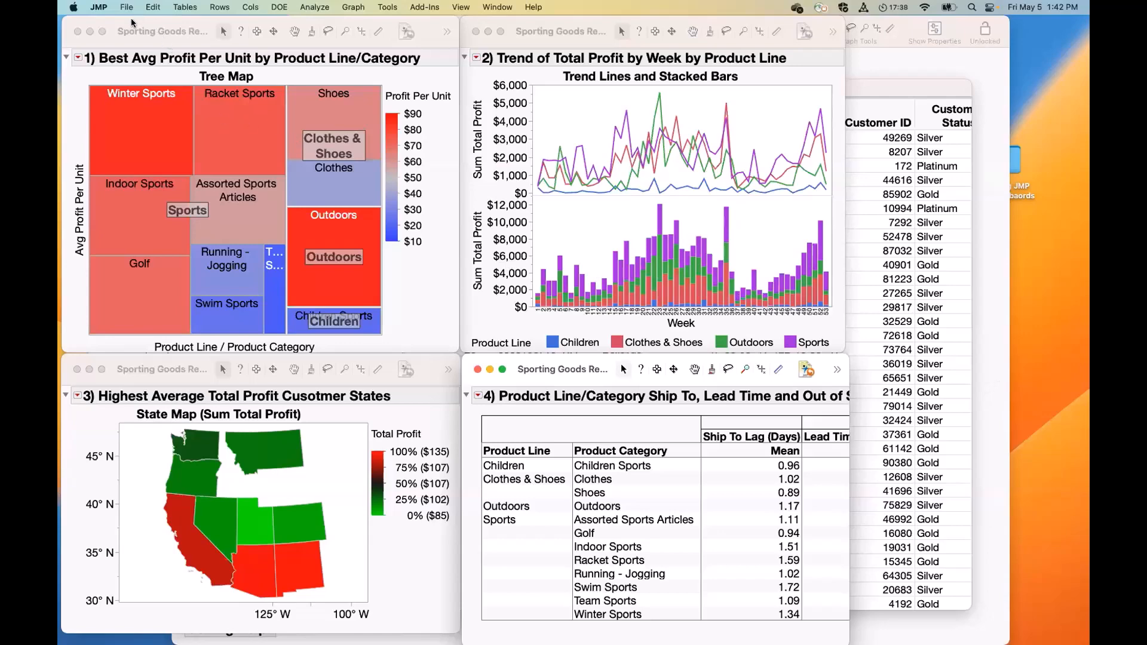
Open Combine Windows, preview the listed reports, and include the three Graph Builder windows plus the Tabulate window
{"action": "left_click", "coordinate": [497, 7]}
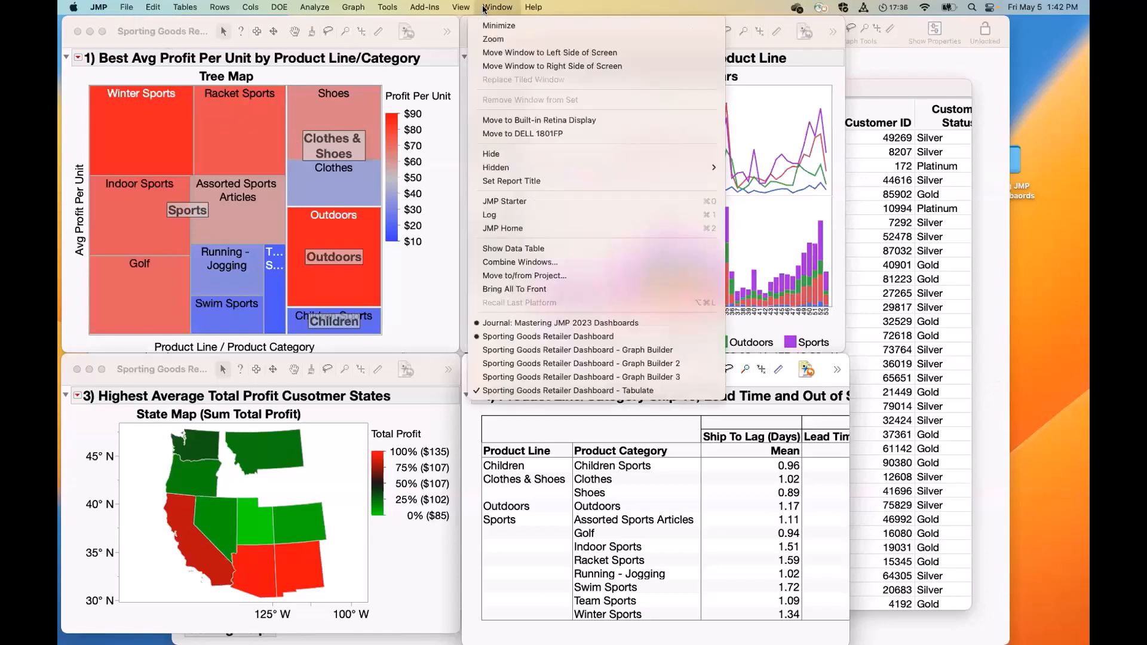
{"action": "left_click", "coordinate": [543, 267]}
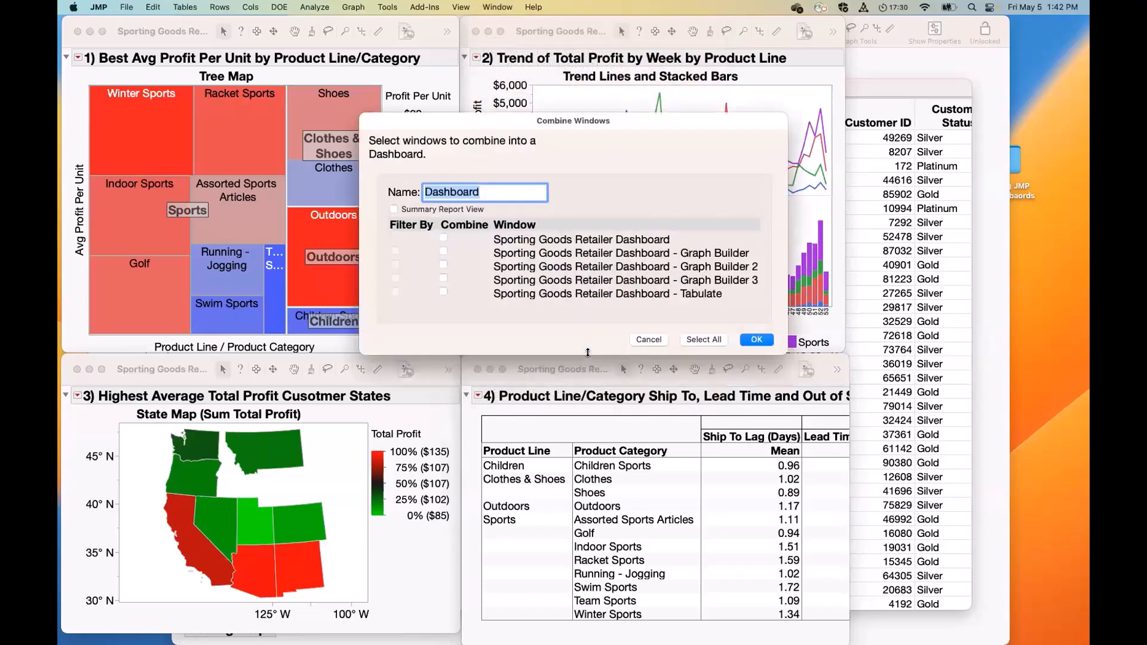
{"action": "left_click_drag", "start_coordinate": [461, 124], "coordinate": [377, 104]}
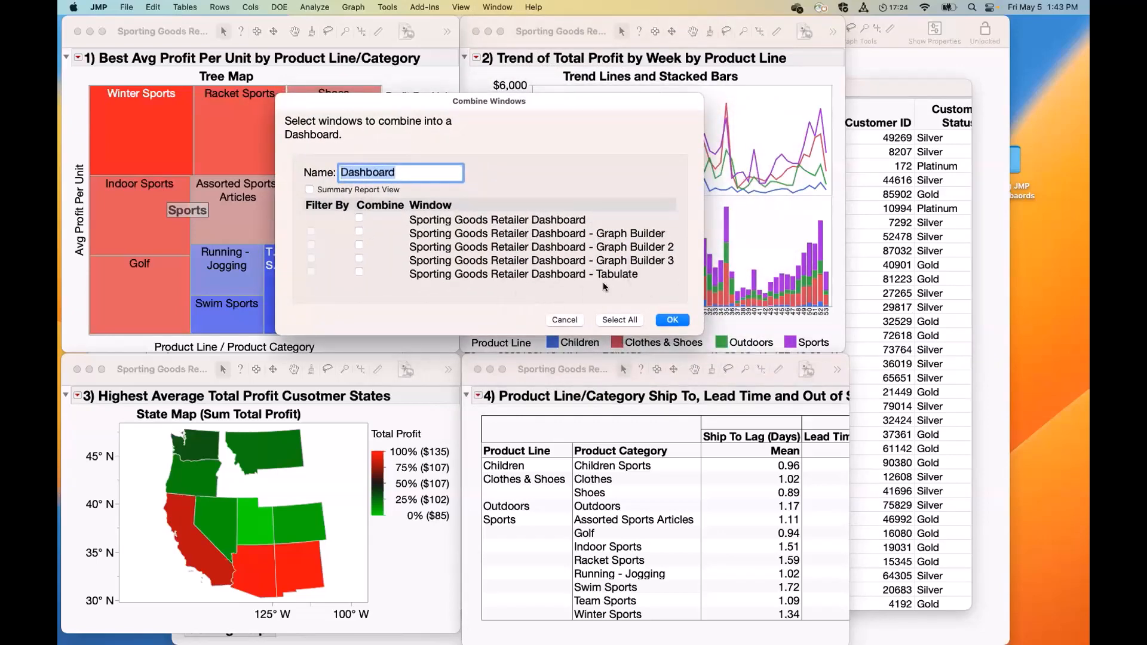
{"action": "left_click", "coordinate": [566, 276]}
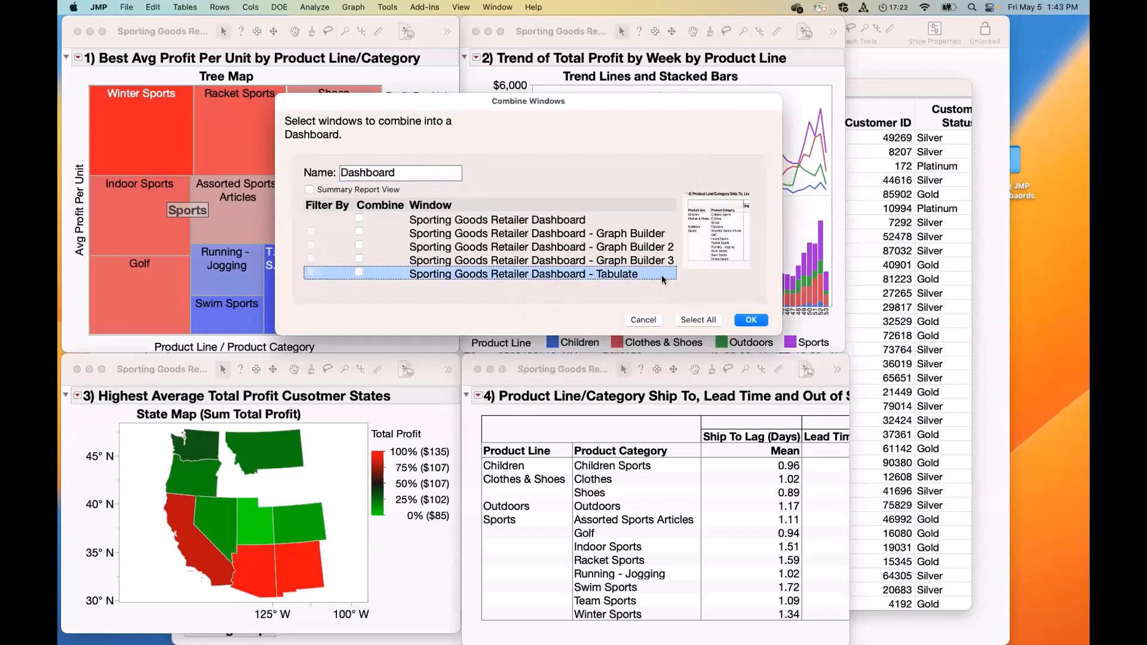
{"action": "left_click", "coordinate": [655, 261]}
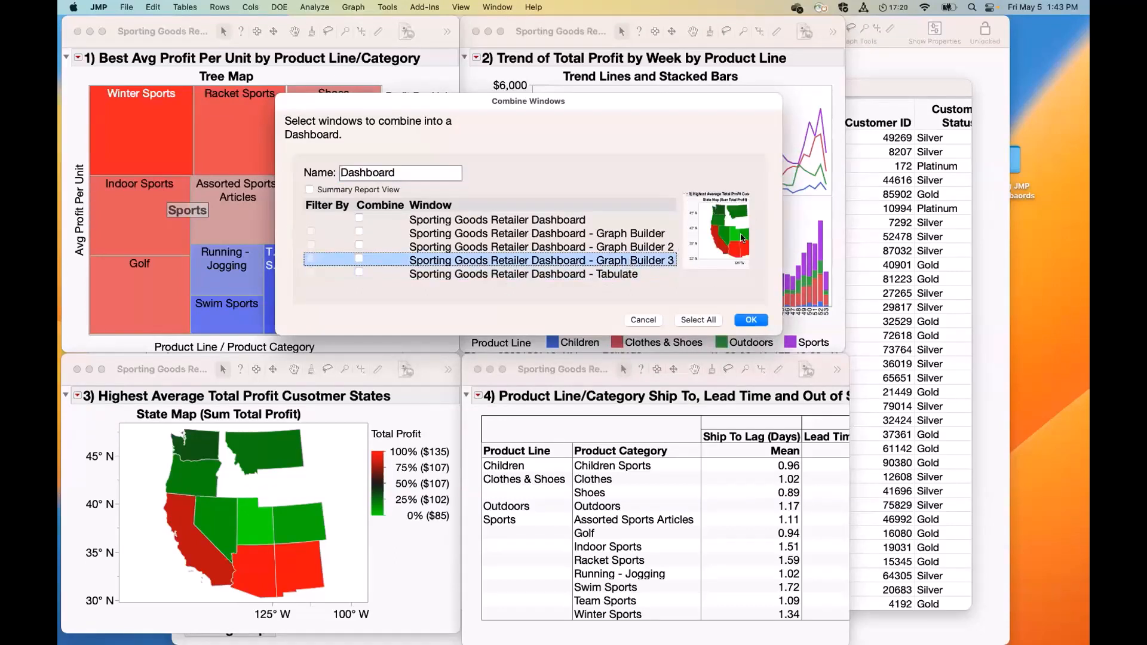
{"action": "left_click", "coordinate": [646, 247]}
{"action": "left_click", "coordinate": [646, 233]}
{"action": "left_click", "coordinate": [359, 232]}
{"action": "left_click", "coordinate": [359, 245]}
{"action": "left_click", "coordinate": [359, 258]}
{"action": "left_click", "coordinate": [359, 272]}
Name the combined dashboard "Combine Win Shortcut" and create it
{"action": "double_click", "coordinate": [413, 175]}
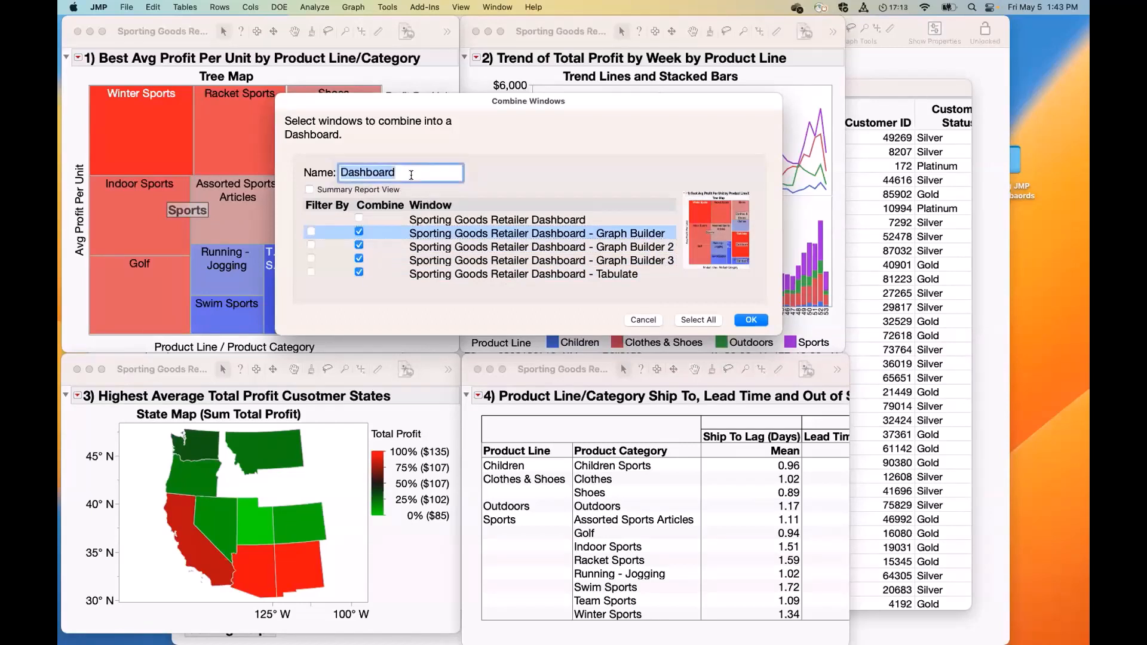
{"action": "type", "text": "Combin"}
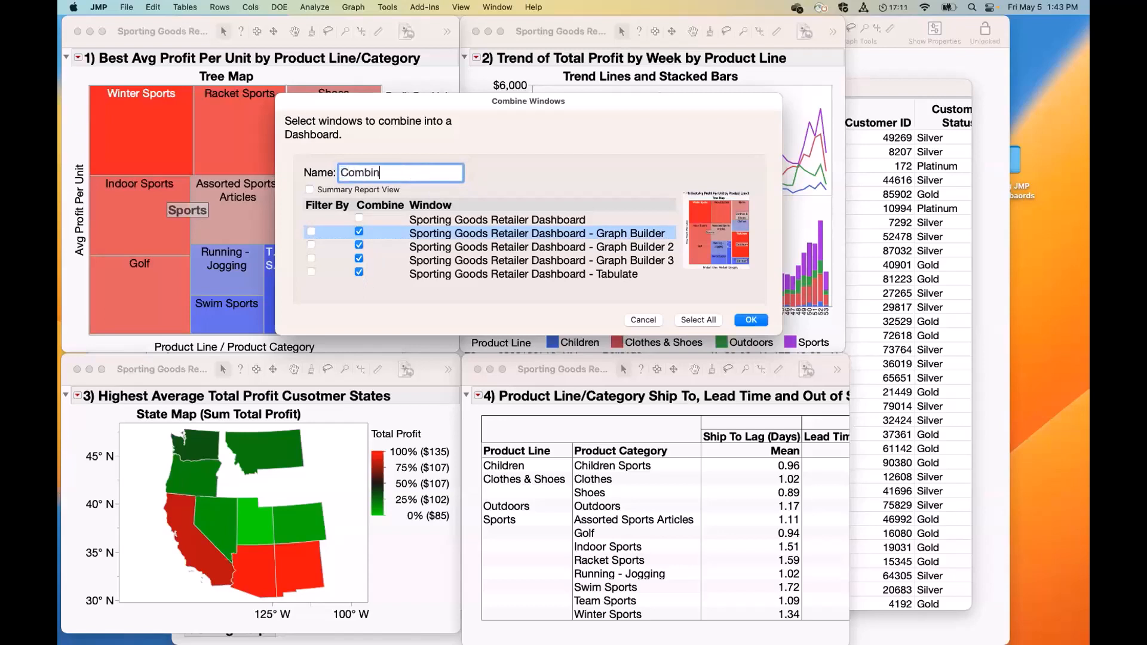
{"action": "type", "text": "e Widn"}
{"action": "key", "text": "BackSpace"}
{"action": "type", "text": "n Short"}
{"action": "key", "text": "BackSpace"}
{"action": "key", "text": "BackSpace"}
{"action": "key", "text": "BackSpace"}
{"action": "type", "text": "hortcut"}
{"action": "left_click", "coordinate": [488, 176]}
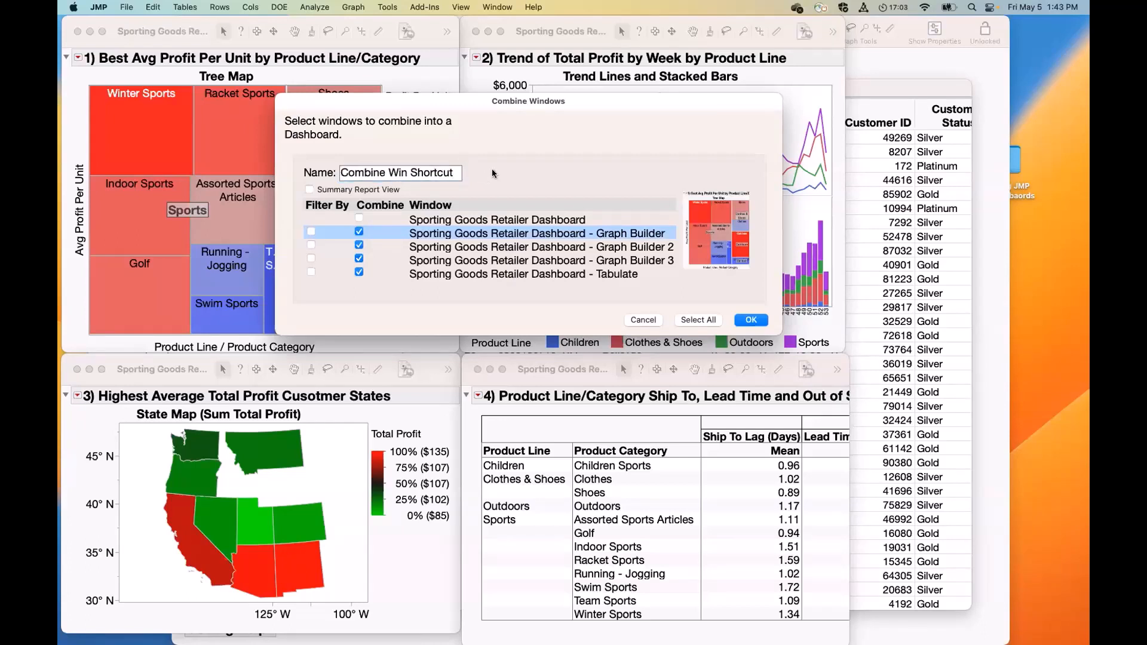
{"action": "left_click", "coordinate": [752, 321]}
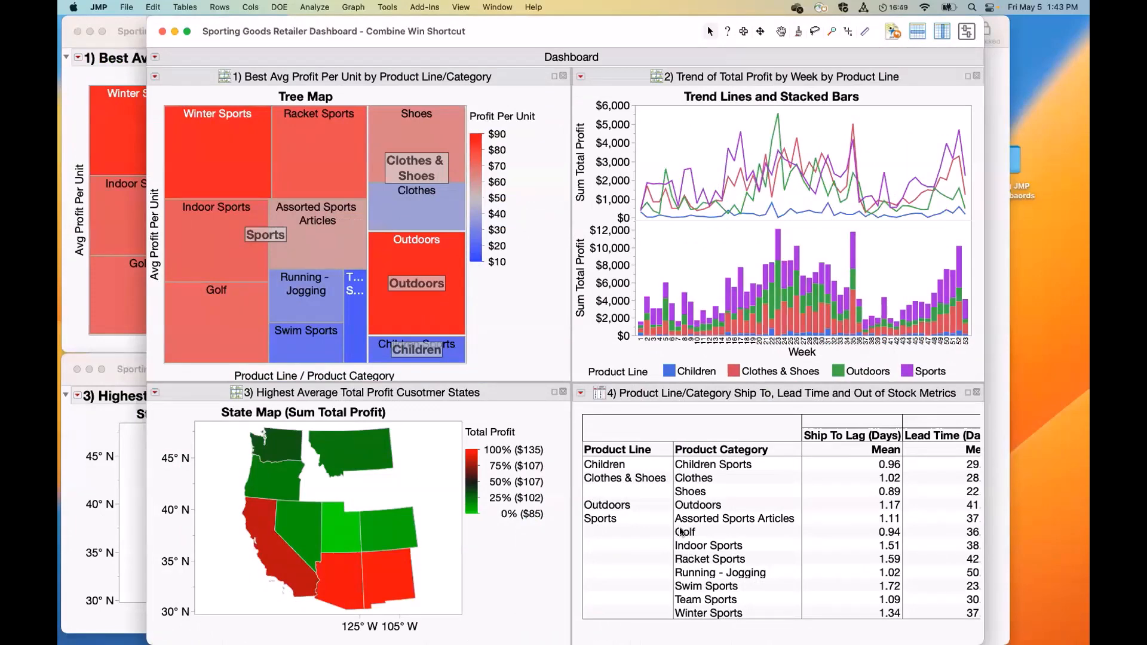
Close the combined dashboard and set up another from the three Graph Builder windows, using the first one as the filter
{"action": "left_click", "coordinate": [162, 32]}
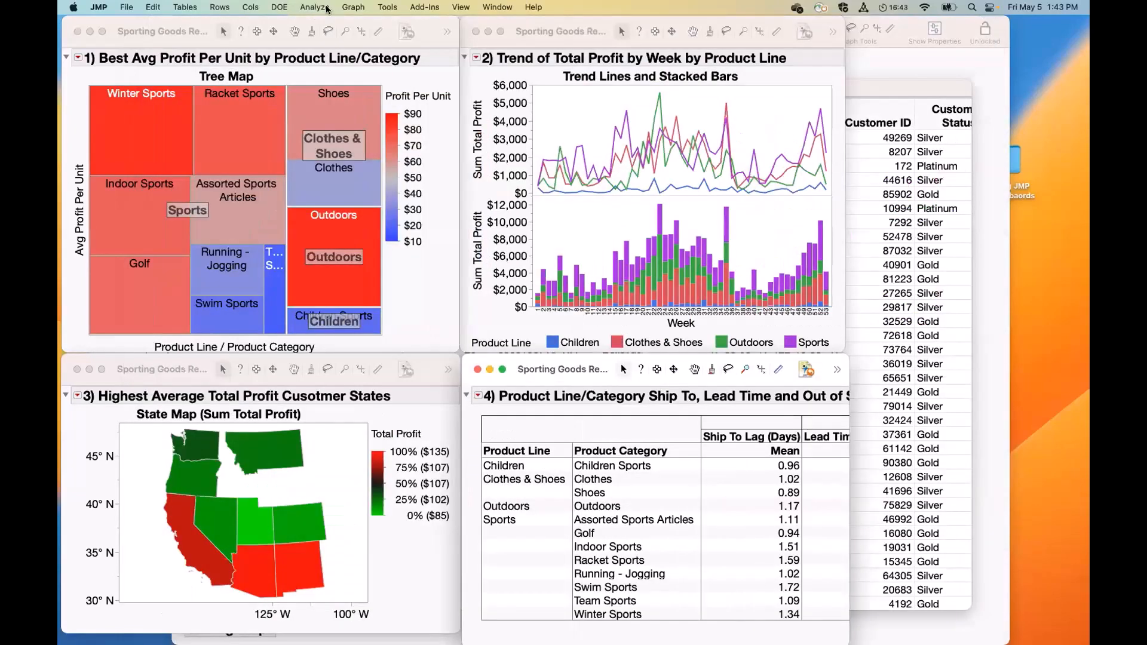
{"action": "left_click", "coordinate": [497, 6]}
{"action": "left_click", "coordinate": [520, 261]}
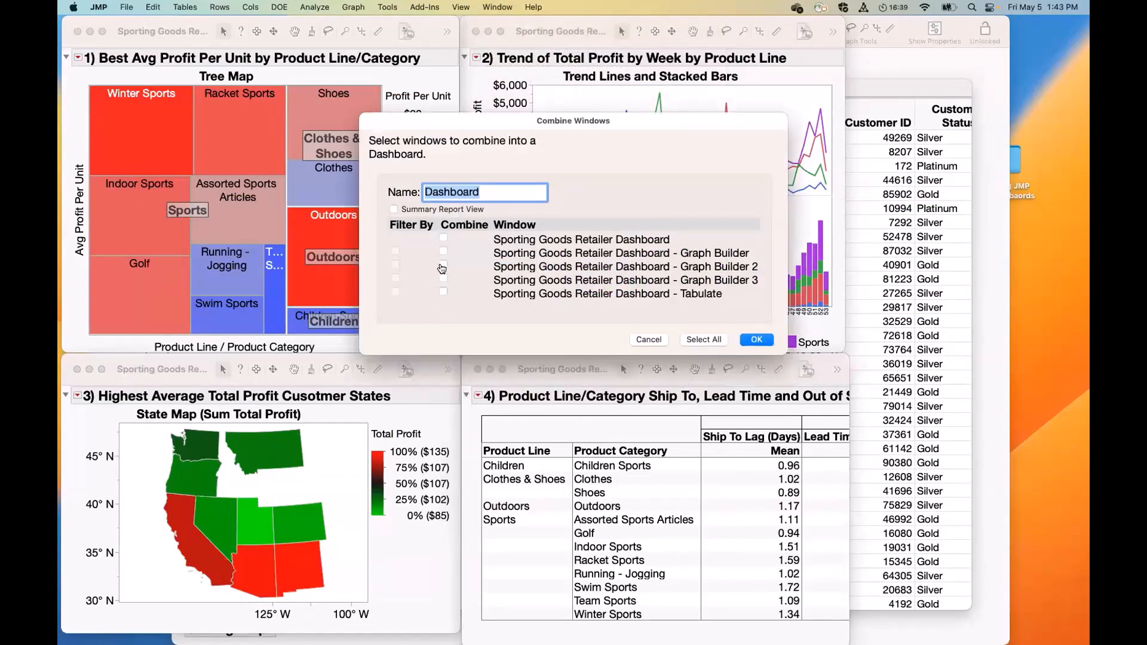
{"action": "left_click", "coordinate": [443, 253]}
{"action": "left_click", "coordinate": [443, 265]}
{"action": "left_click", "coordinate": [442, 278]}
{"action": "mouse_move", "coordinate": [447, 338]}
{"action": "left_mouse_down"}
{"action": "mouse_move", "coordinate": [433, 247]}
{"action": "mouse_move", "coordinate": [386, 245]}
{"action": "mouse_move", "coordinate": [389, 260]}
{"action": "mouse_move", "coordinate": [409, 262]}
{"action": "left_mouse_up"}
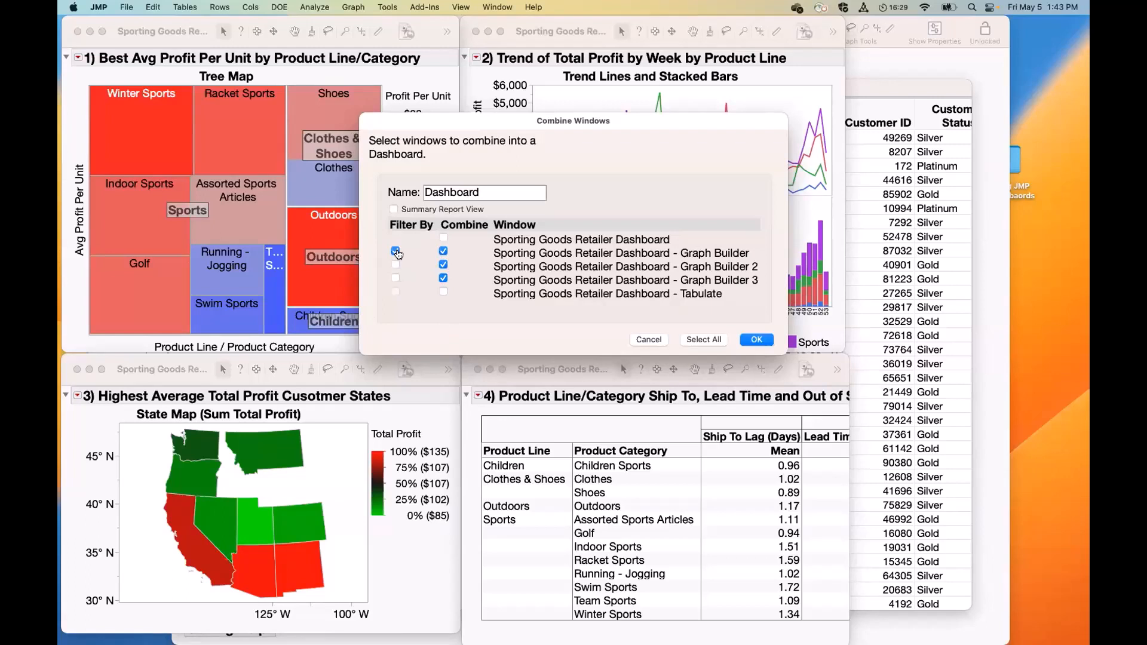
{"action": "mouse_move", "coordinate": [433, 339]}
{"action": "left_mouse_down"}
{"action": "mouse_move", "coordinate": [365, 257]}
{"action": "mouse_move", "coordinate": [457, 257]}
{"action": "mouse_move", "coordinate": [408, 242]}
{"action": "mouse_move", "coordinate": [404, 261]}
{"action": "mouse_move", "coordinate": [434, 276]}
{"action": "mouse_move", "coordinate": [409, 259]}
{"action": "left_mouse_up"}
Name the filtered dashboard "Combo Win with Filter By" and create it
{"action": "double_click", "coordinate": [492, 189]}
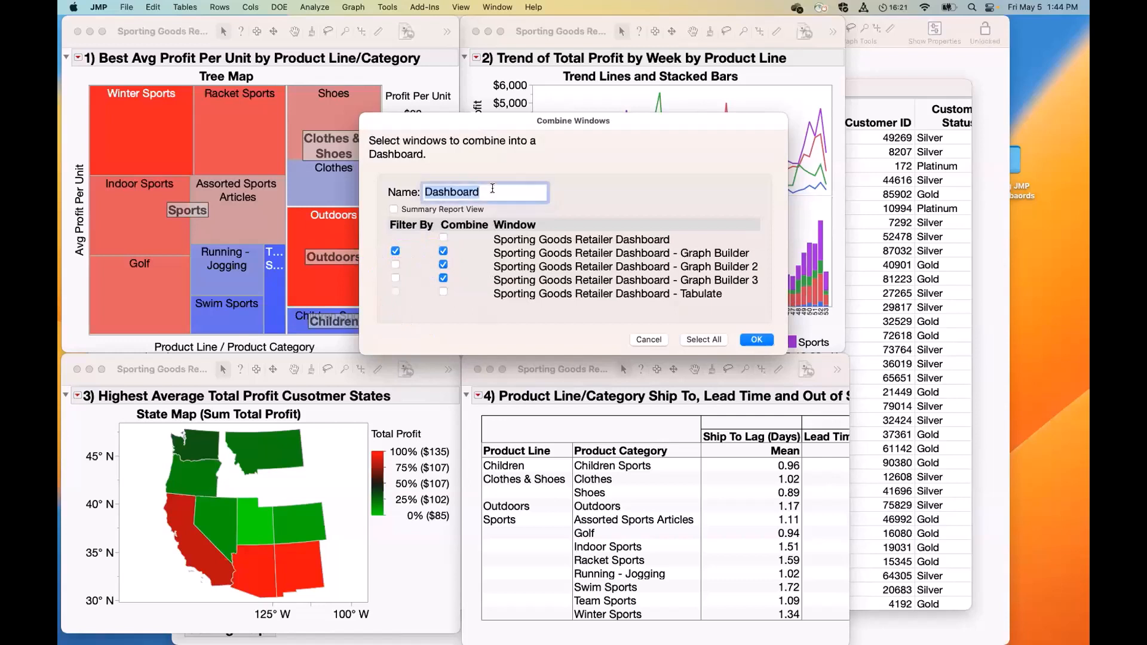
{"action": "type", "text": "v"}
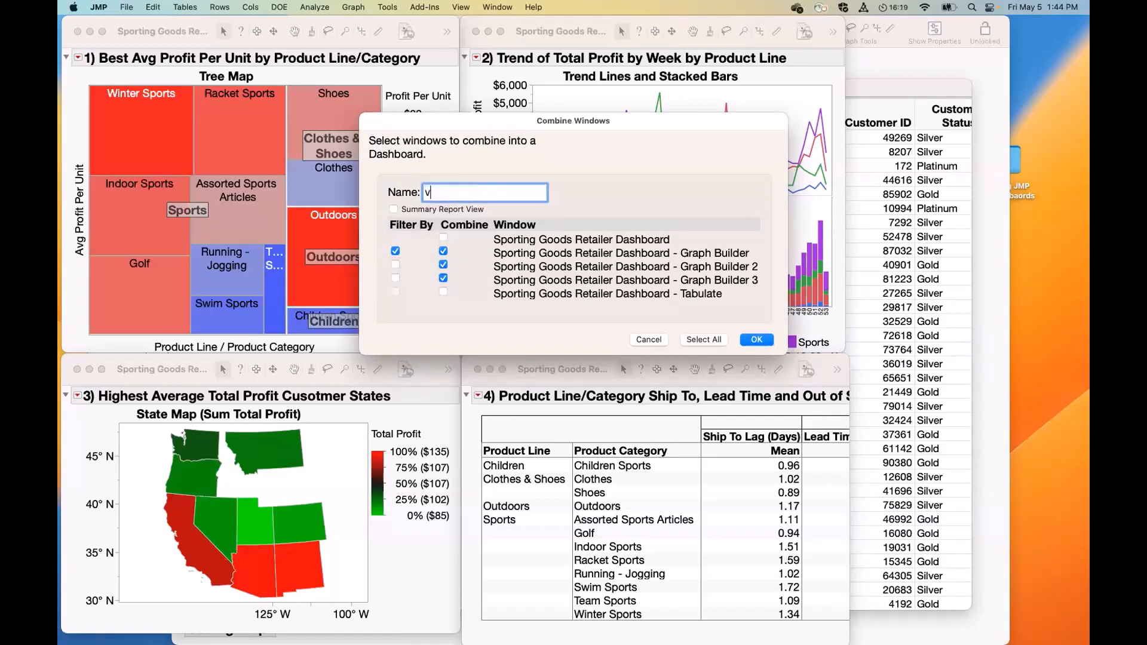
{"action": "type", "text": "com"}
{"action": "key", "text": "BackSpace"}
{"action": "key", "text": "BackSpace"}
{"action": "type", "text": "Combo Win with Filter By"}
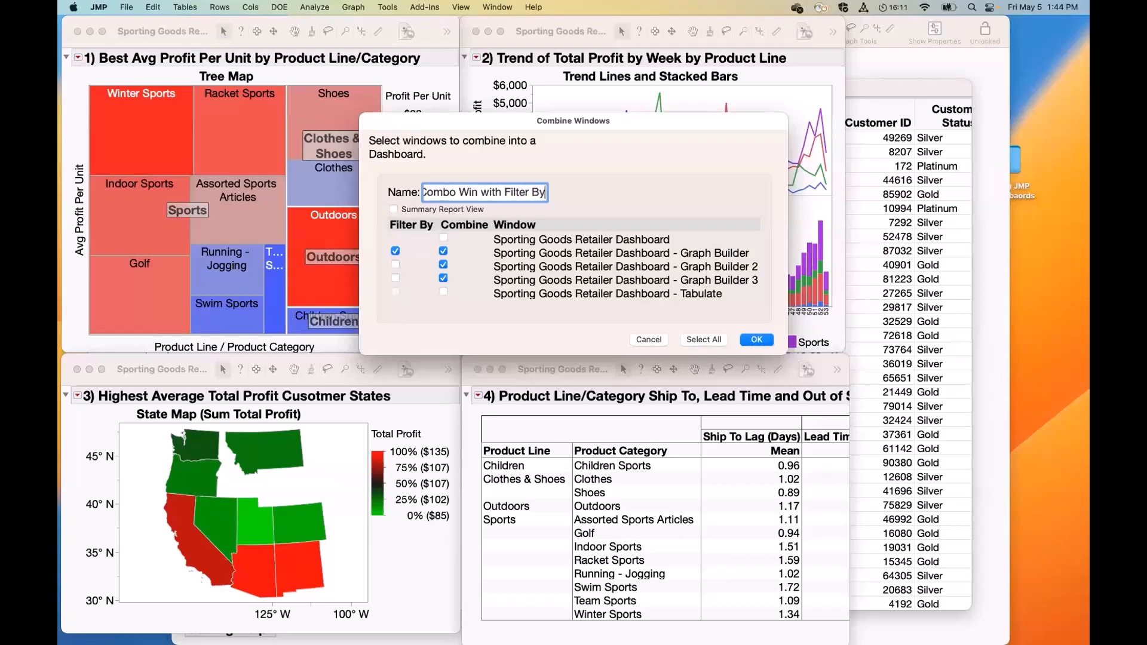
{"action": "left_click", "coordinate": [757, 340]}
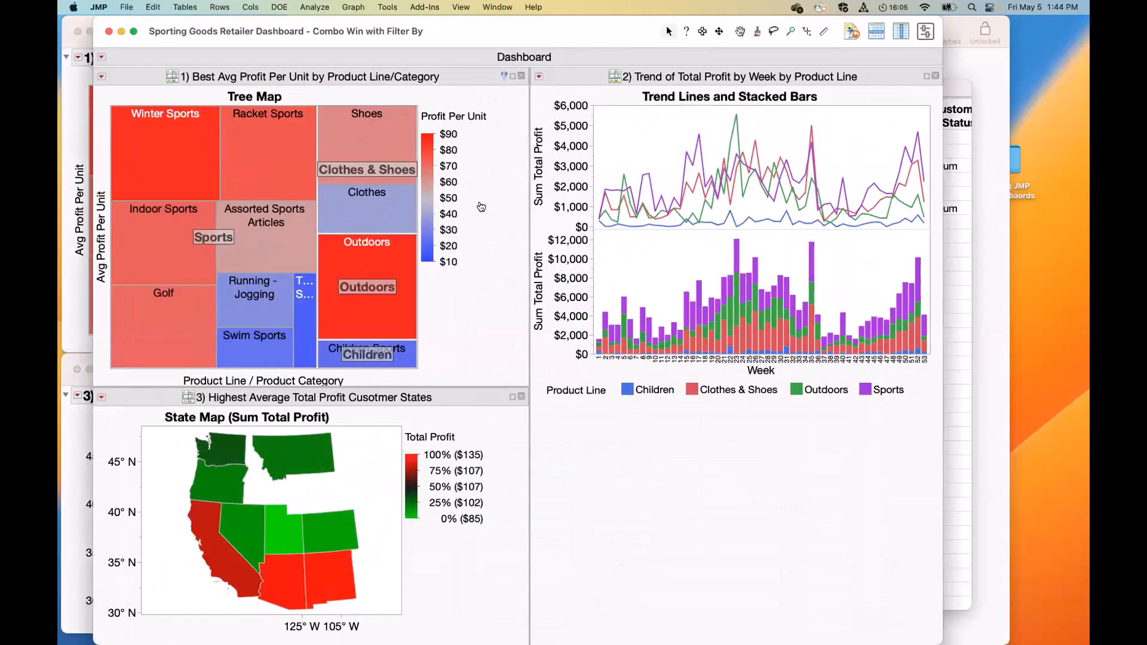
Rearrange the dashboard with the state map to the right of the trend graph, and remove the state map pane
{"action": "left_click_drag", "start_coordinate": [439, 402], "coordinate": [933, 392]}
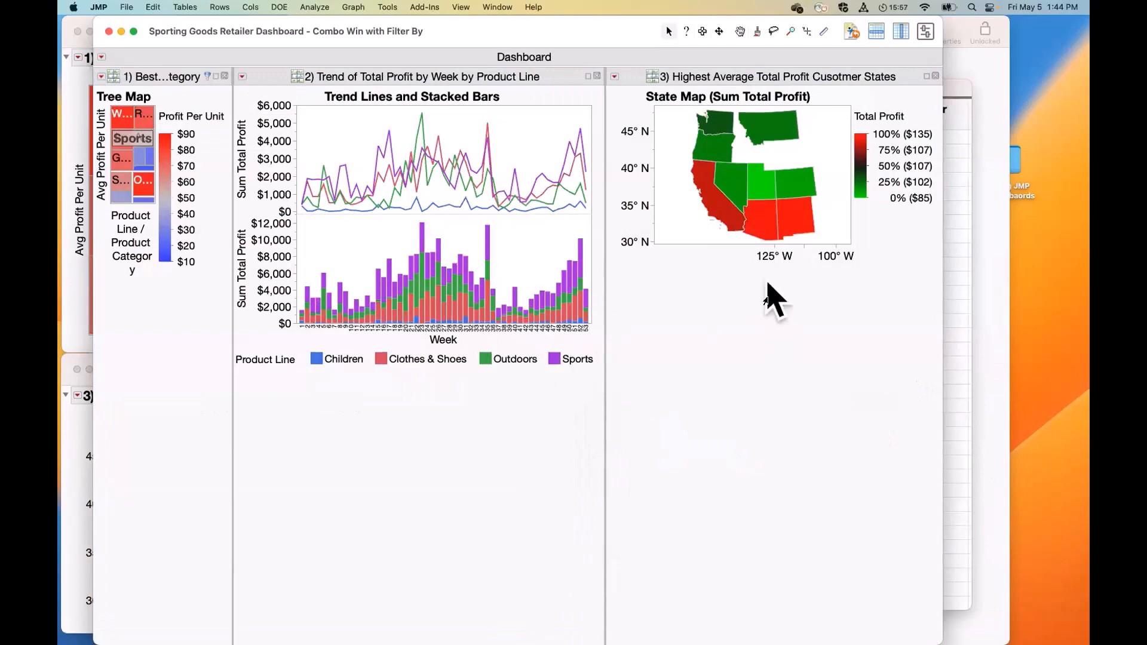
{"action": "left_click_drag", "start_coordinate": [734, 77], "coordinate": [821, 201]}
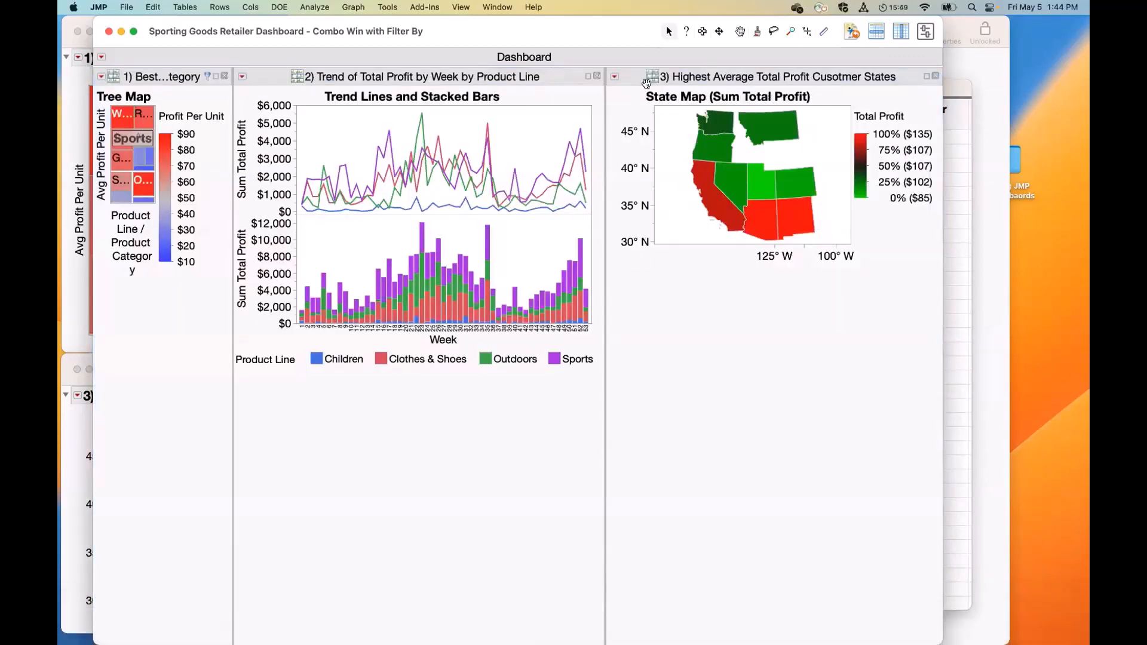
{"action": "left_click", "coordinate": [936, 76]}
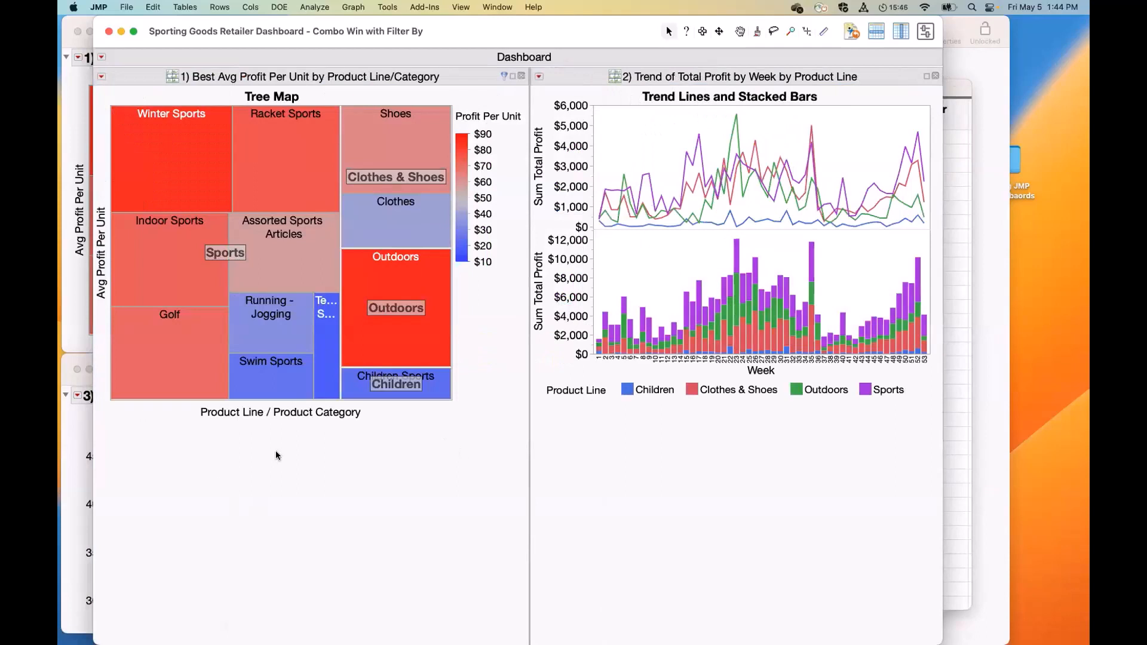
Filter the trend graph by selecting the tree map tiles from Winter Sports and Indoor Sports across to Shoes and Clothes
{"action": "left_click", "coordinate": [168, 165]}
{"action": "left_click", "coordinate": [151, 246]}
{"action": "mouse_move", "coordinate": [174, 150]}
{"action": "left_mouse_down"}
{"action": "mouse_move", "coordinate": [259, 192]}
{"action": "mouse_move", "coordinate": [261, 246]}
{"action": "mouse_move", "coordinate": [311, 388]}
{"action": "mouse_move", "coordinate": [375, 238]}
{"action": "left_mouse_up"}
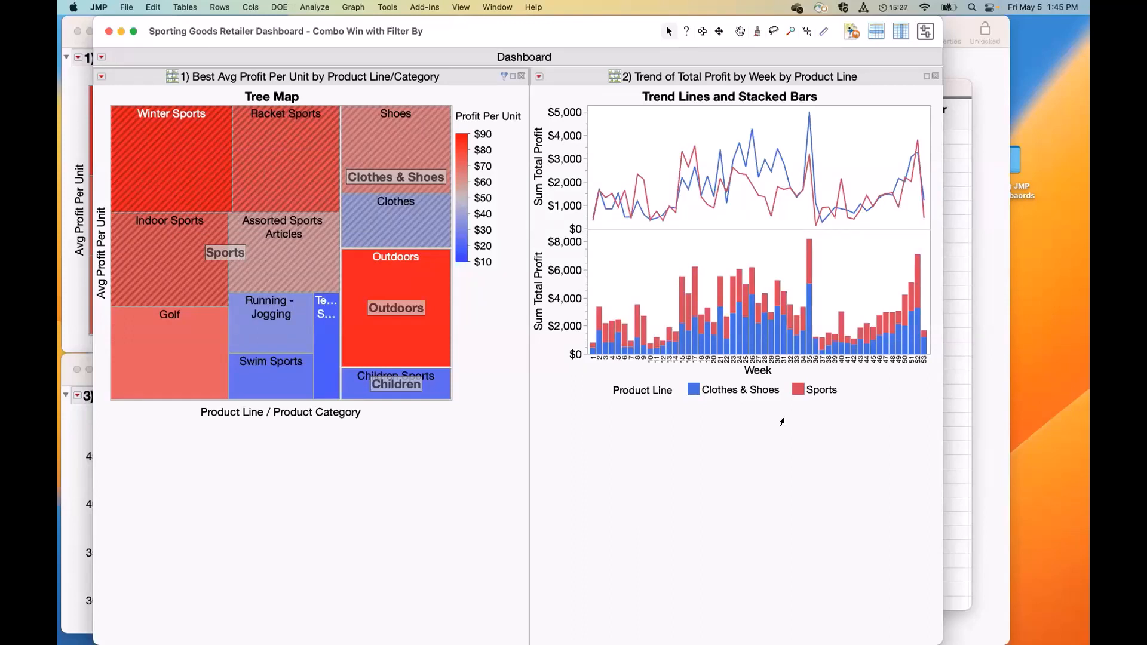
{"action": "left_click_drag", "start_coordinate": [488, 61], "coordinate": [551, 38]}
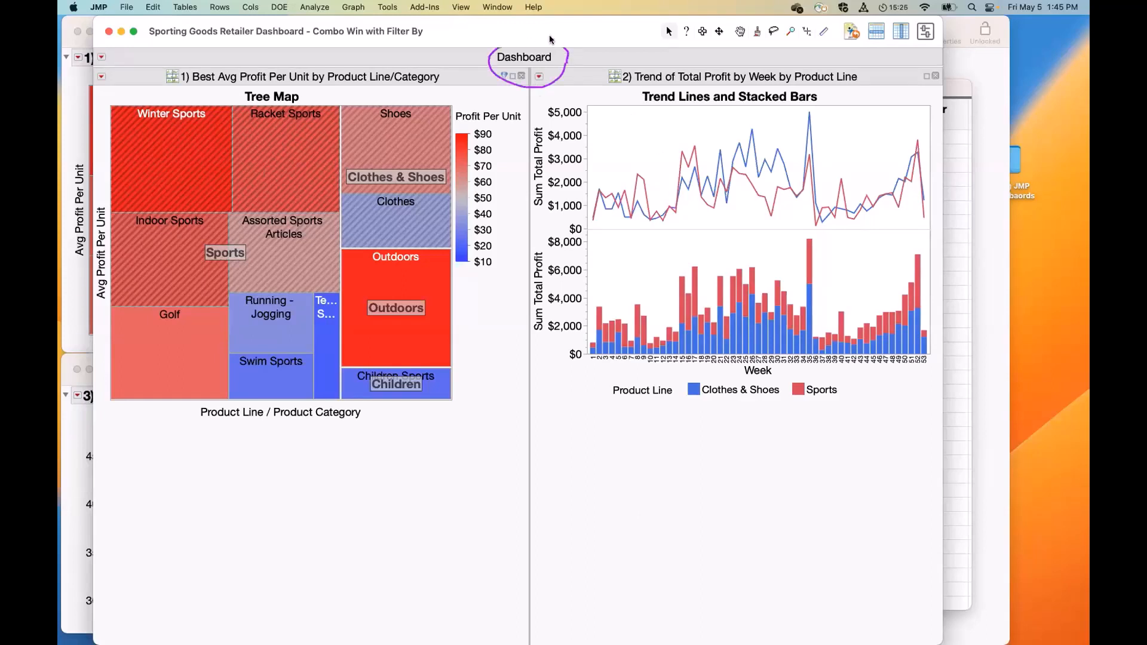
Open the dashboard for editing with Sporting Goods Retailer Dashboard as its data table, review the builder layout, and close it
{"action": "left_click", "coordinate": [101, 58]}
{"action": "mouse_move", "coordinate": [122, 111]}
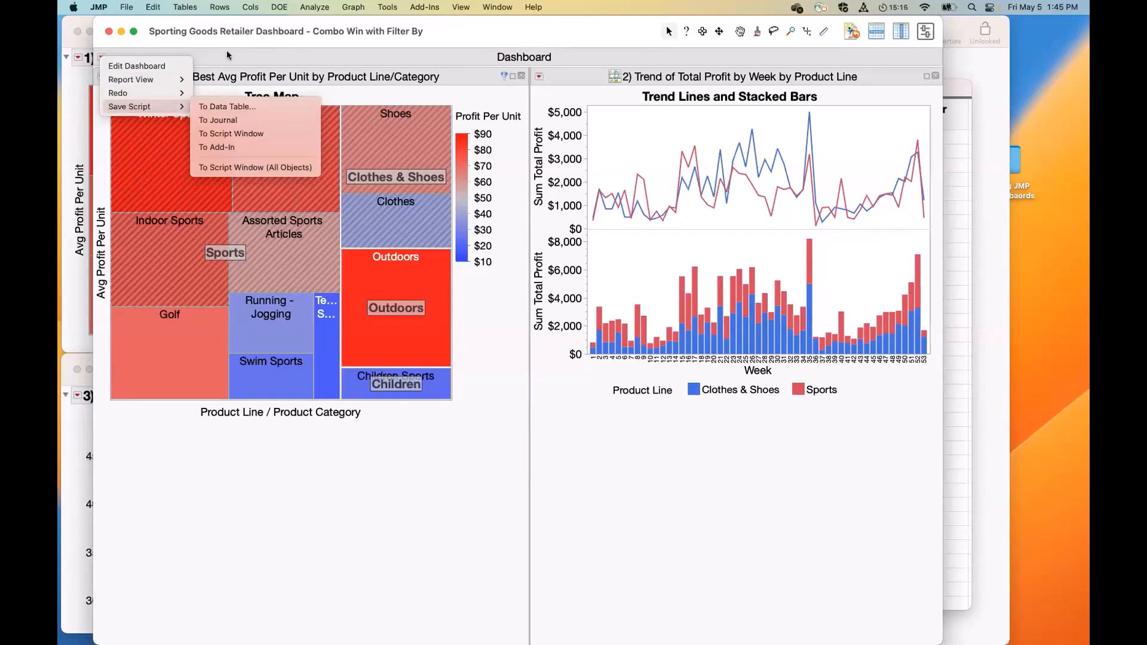
{"action": "left_click", "coordinate": [170, 69]}
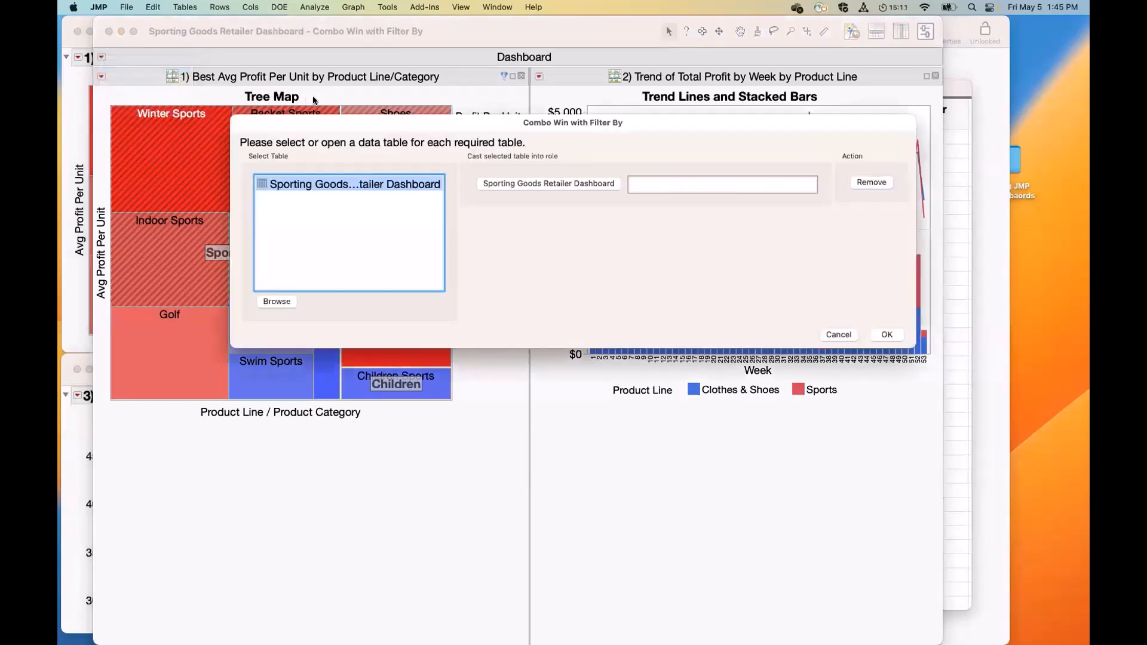
{"action": "left_click", "coordinate": [555, 185]}
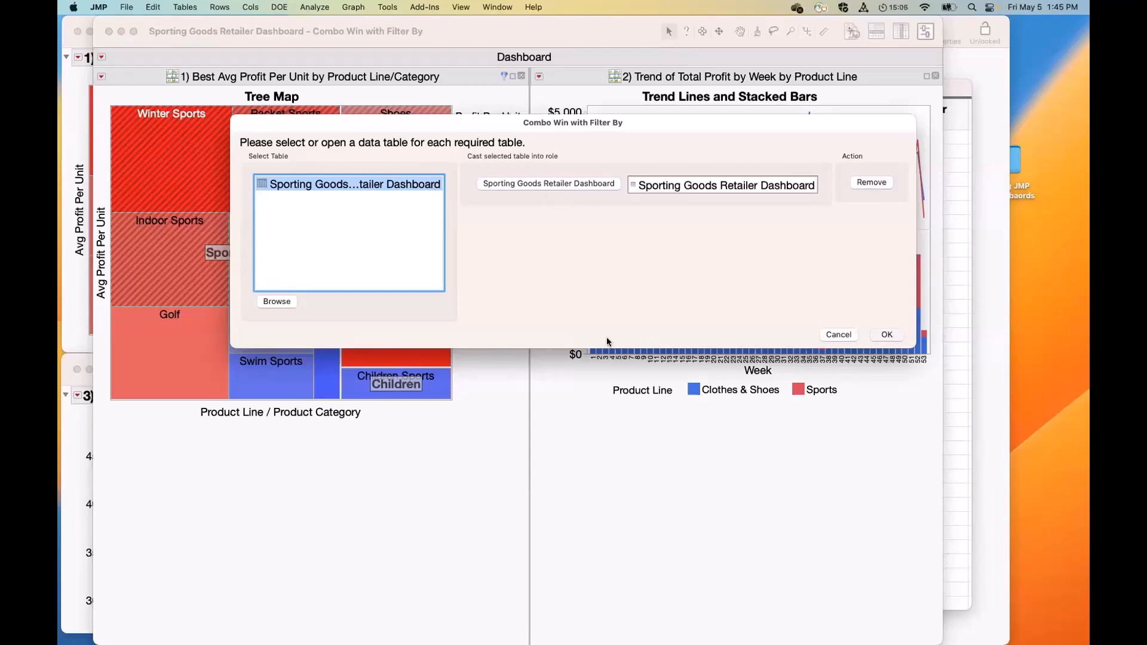
{"action": "key", "text": "Return"}
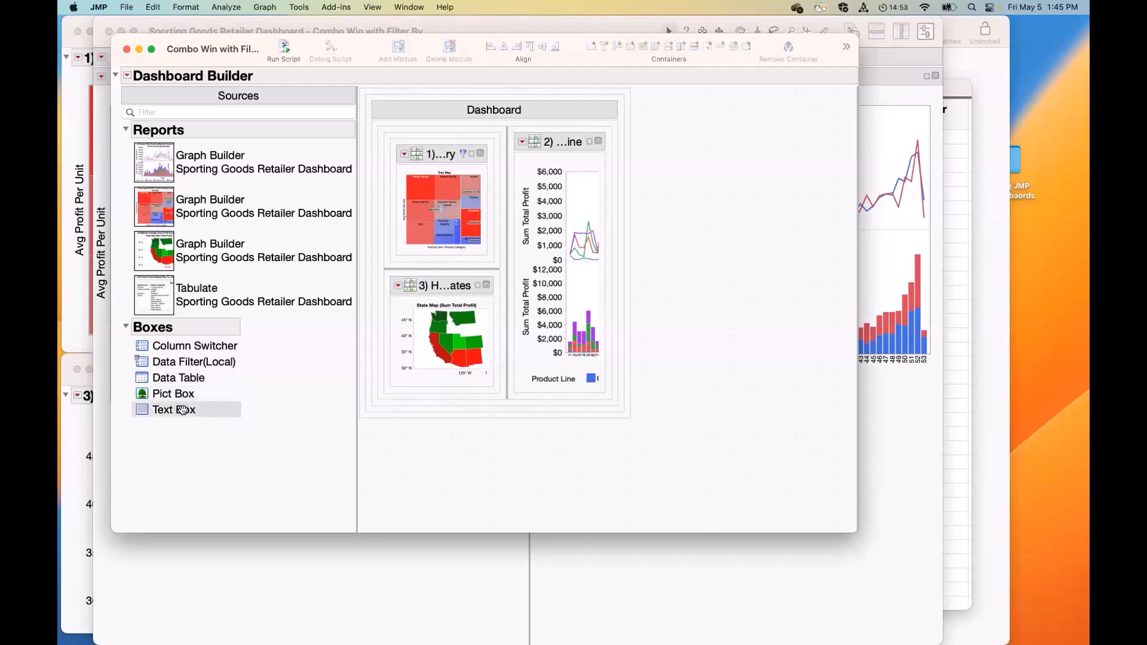
{"action": "left_click", "coordinate": [126, 49]}
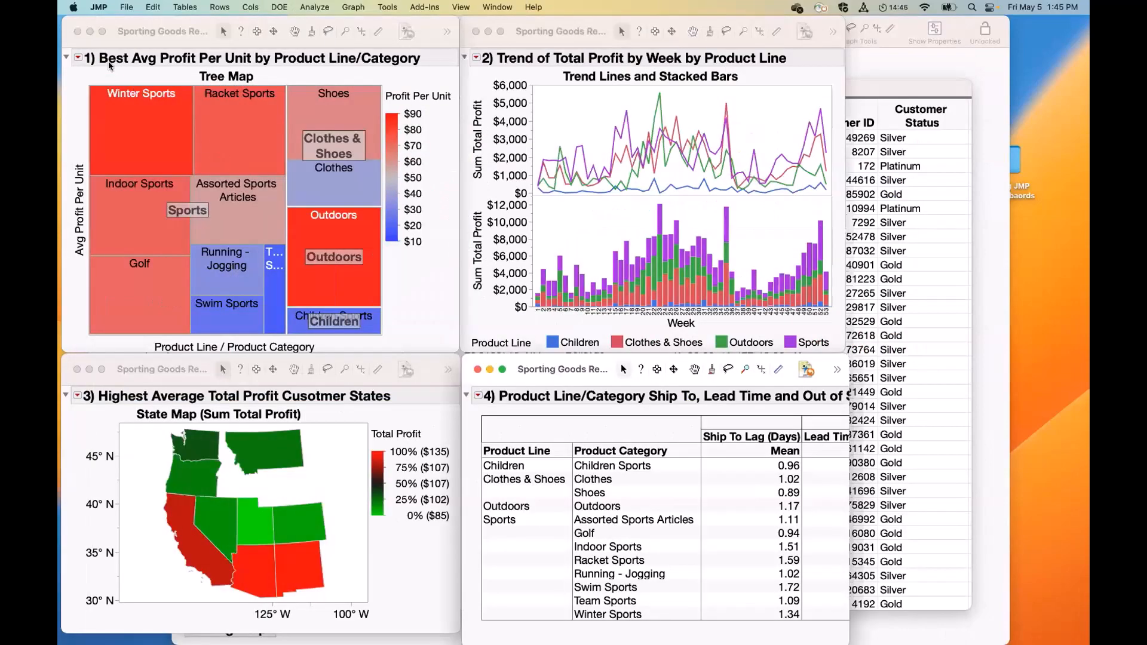
Cascade the four report windows so the data table's script and column lists are uncovered
{"action": "left_click_drag", "start_coordinate": [245, 20], "coordinate": [555, 87]}
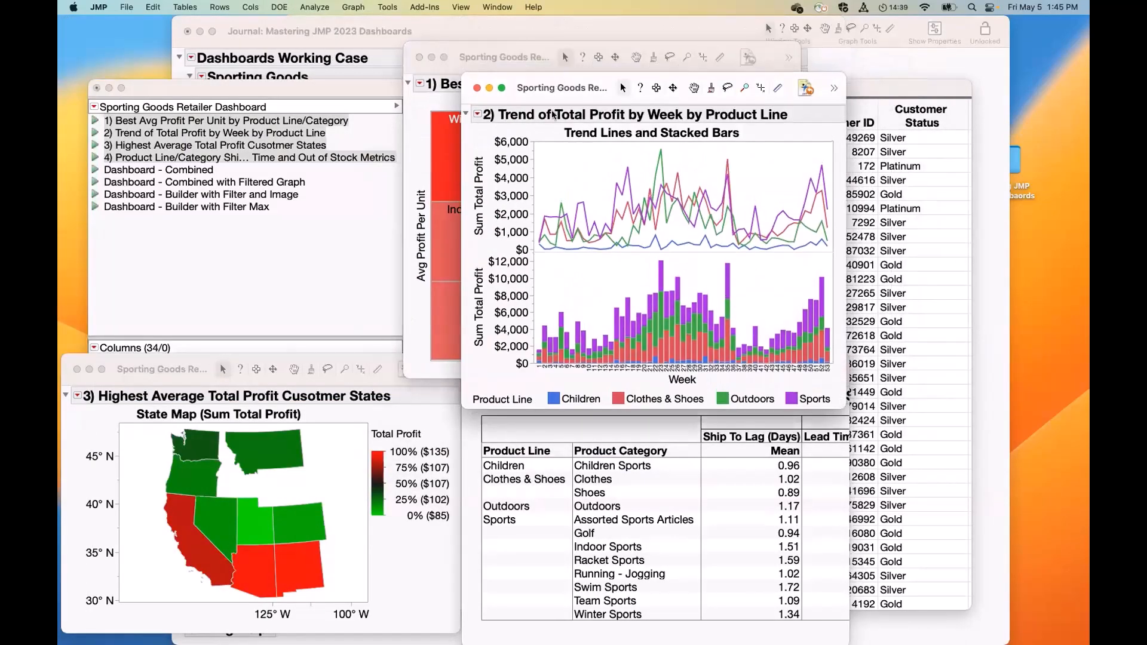
{"action": "left_click_drag", "start_coordinate": [316, 372], "coordinate": [750, 156]}
{"action": "left_click", "coordinate": [677, 439]}
{"action": "left_click_drag", "start_coordinate": [618, 365], "coordinate": [693, 185]}
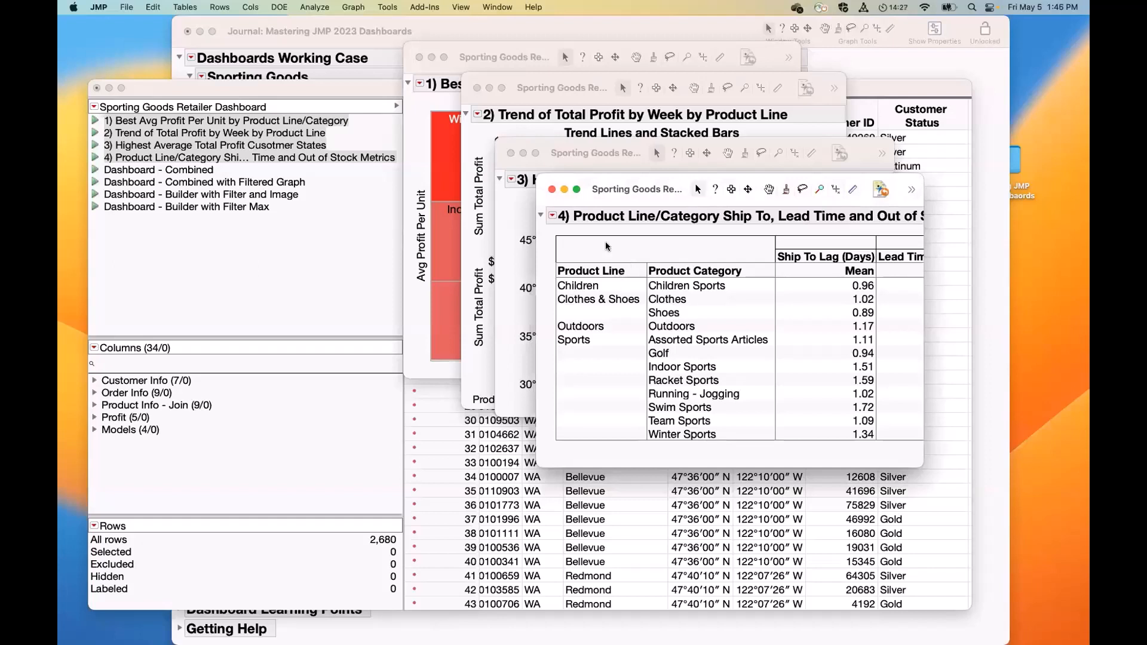
Create a new dashboard from the Blank Dashboard template
{"action": "left_click", "coordinate": [128, 9]}
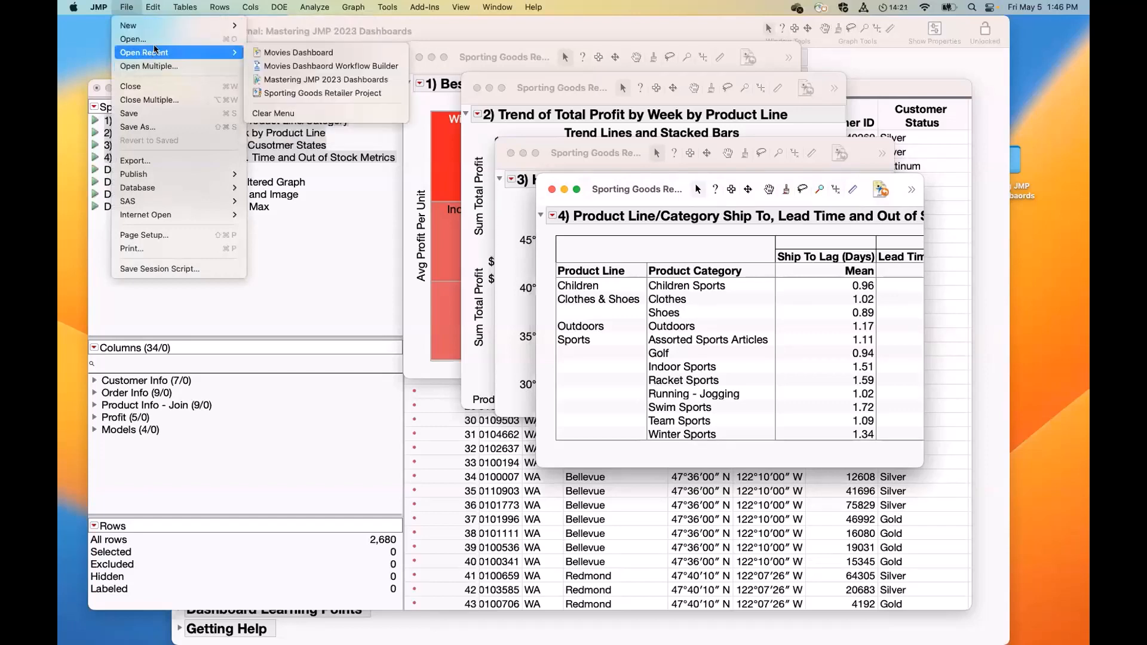
{"action": "mouse_move", "coordinate": [160, 28]}
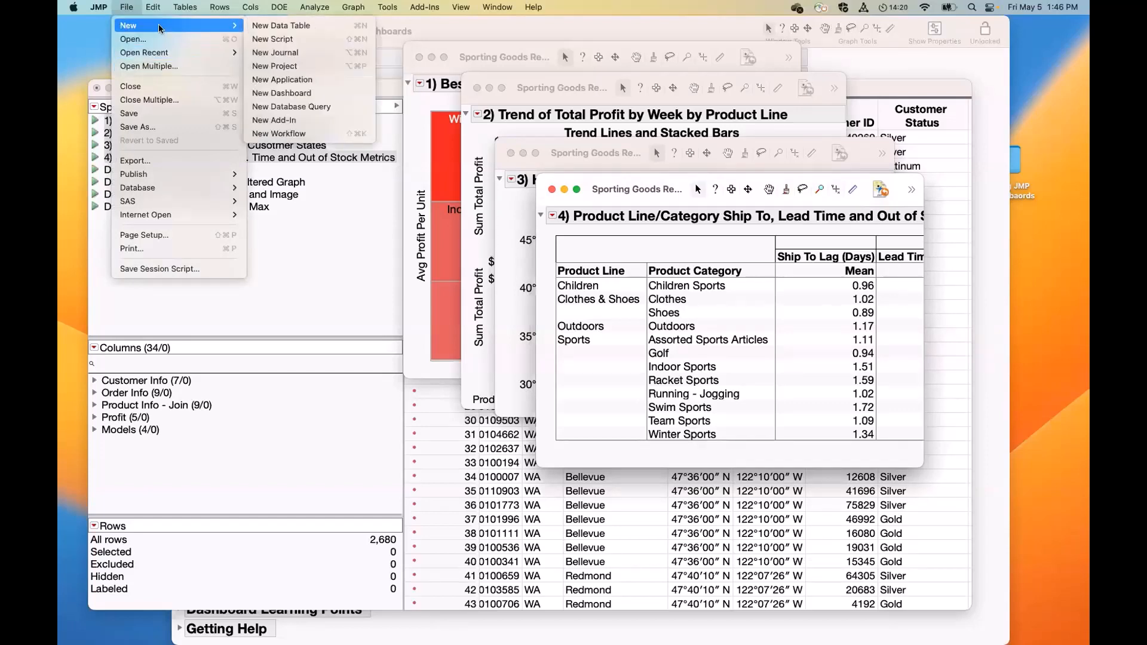
{"action": "left_click", "coordinate": [306, 95]}
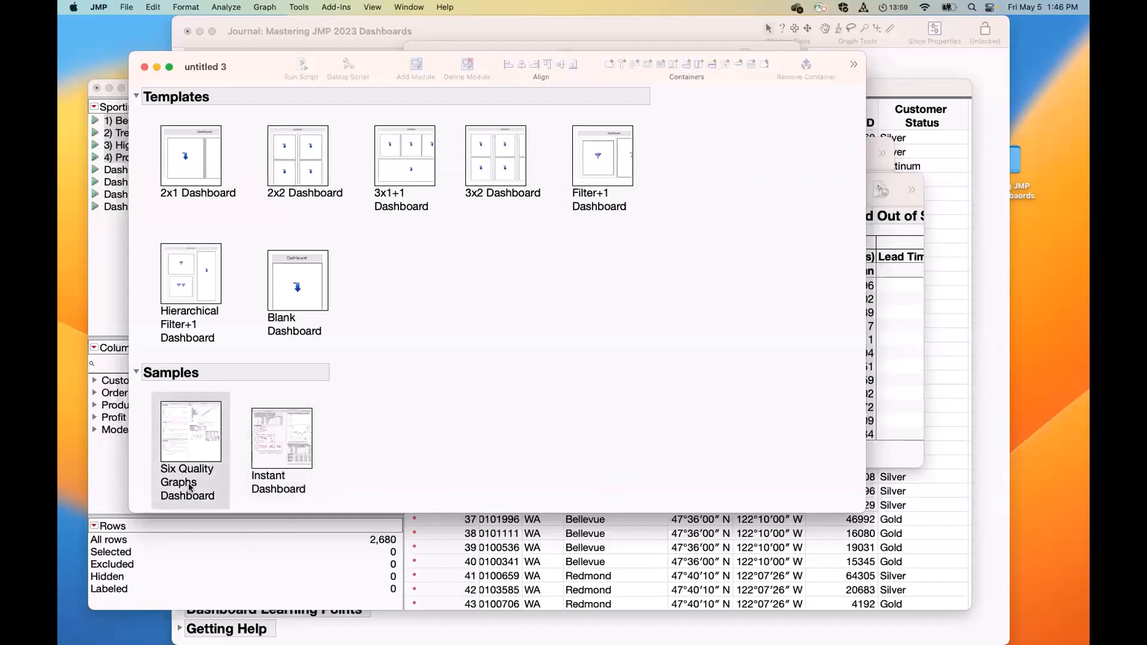
{"action": "left_click", "coordinate": [307, 284]}
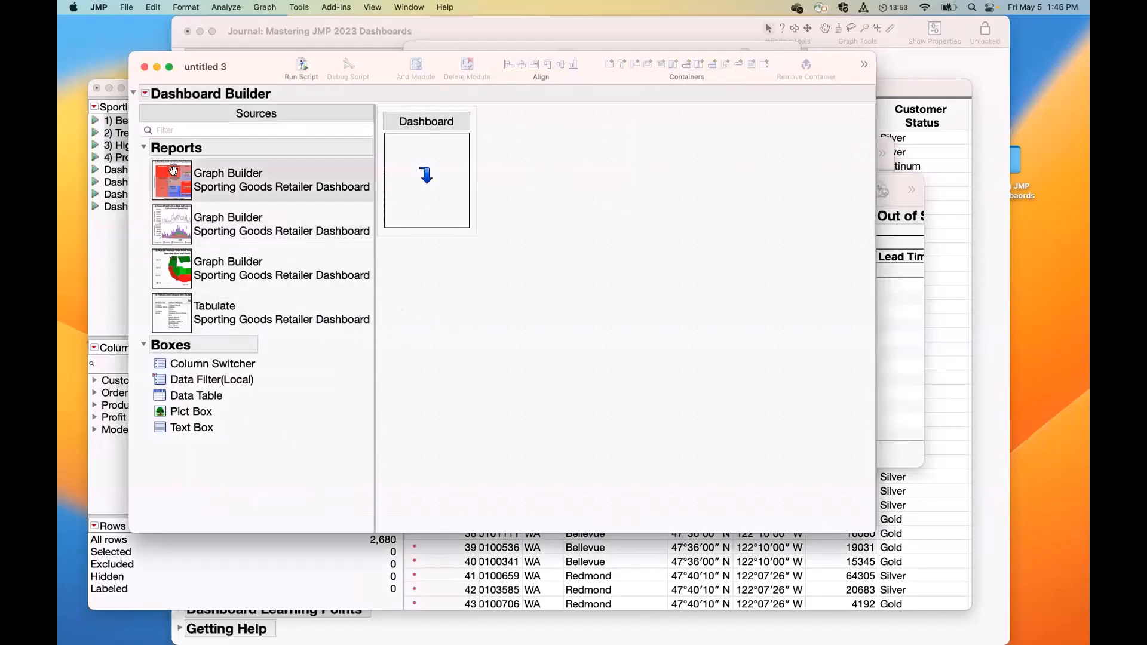
Lay out the tree map, trend graph, state map and Tabulate reports in a two-by-two arrangement, aligning the lower divider with the upper one
{"action": "left_click_drag", "start_coordinate": [173, 175], "coordinate": [413, 179]}
{"action": "left_click_drag", "start_coordinate": [181, 225], "coordinate": [495, 208]}
{"action": "left_click_drag", "start_coordinate": [171, 266], "coordinate": [431, 267]}
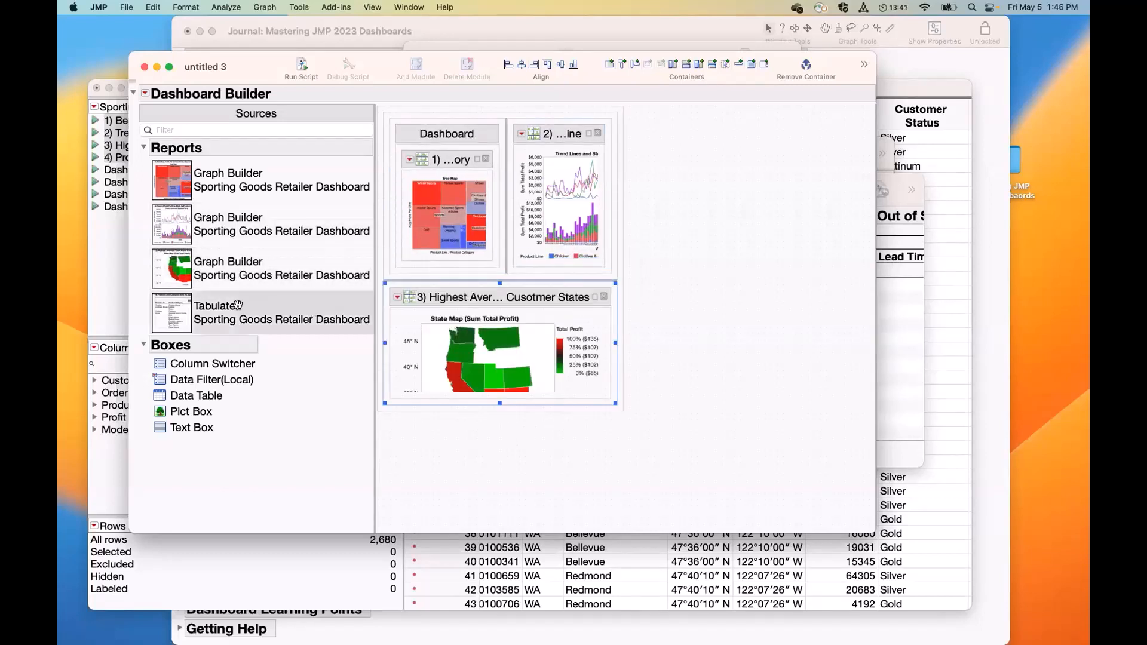
{"action": "left_click_drag", "start_coordinate": [178, 312], "coordinate": [583, 364]}
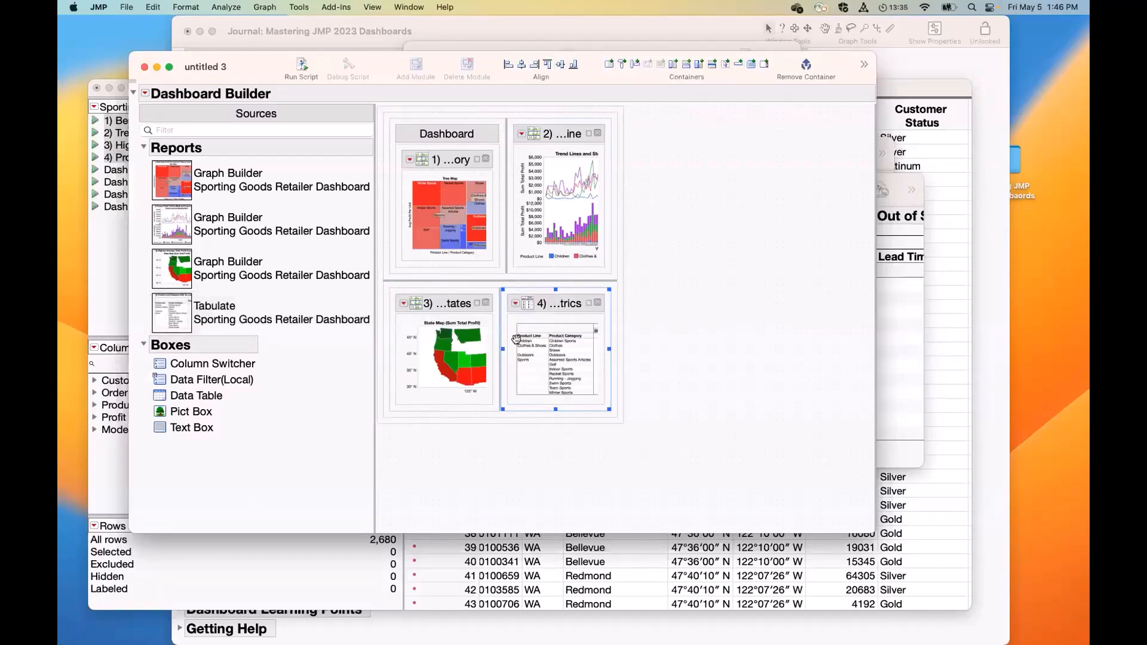
{"action": "left_click_drag", "start_coordinate": [499, 328], "coordinate": [508, 326]}
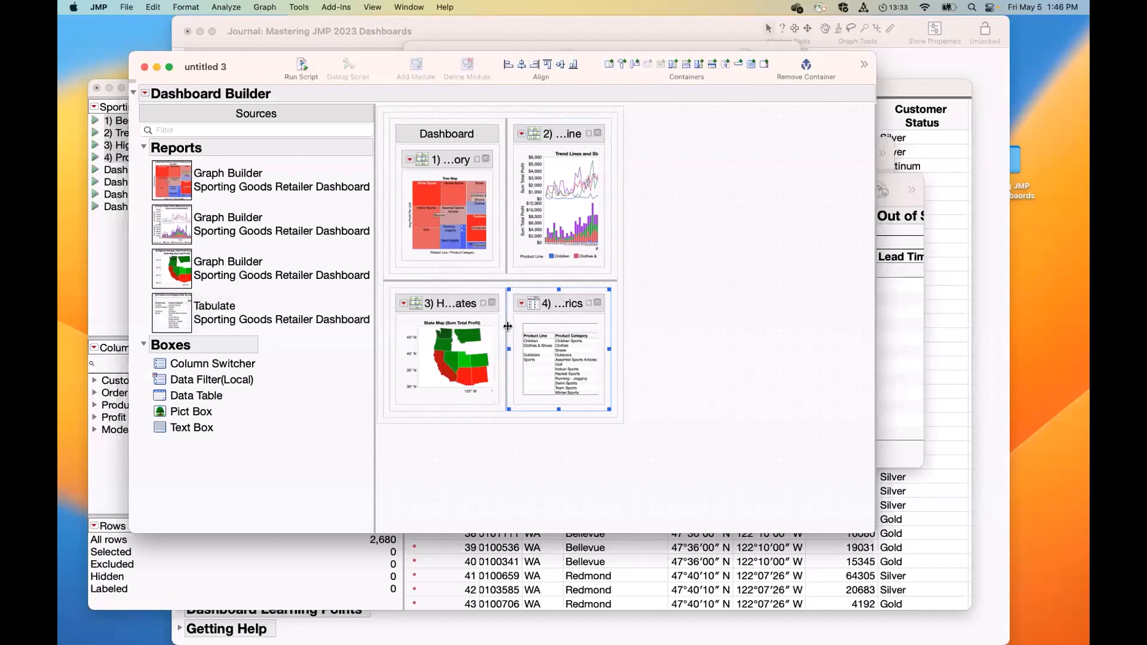
{"action": "left_click", "coordinate": [693, 453]}
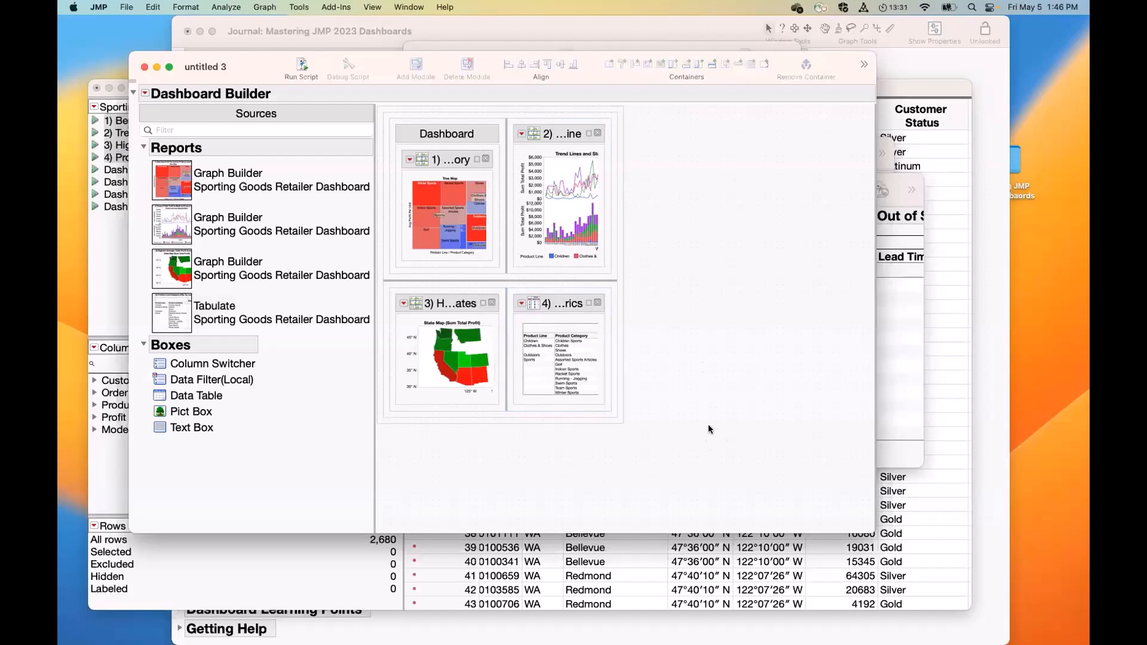
Add a local data filter along the left edge of the dashboard and delete the extra filter beside the Tabulate report
{"action": "left_click", "coordinate": [191, 383]}
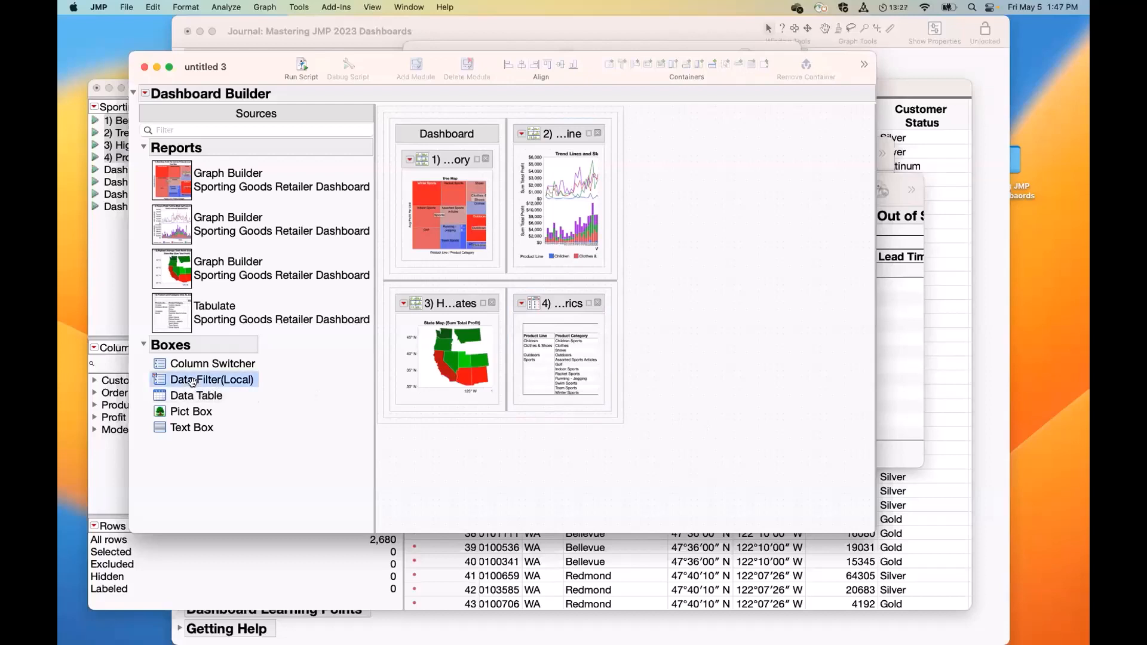
{"action": "left_click_drag", "start_coordinate": [192, 382], "coordinate": [378, 292]}
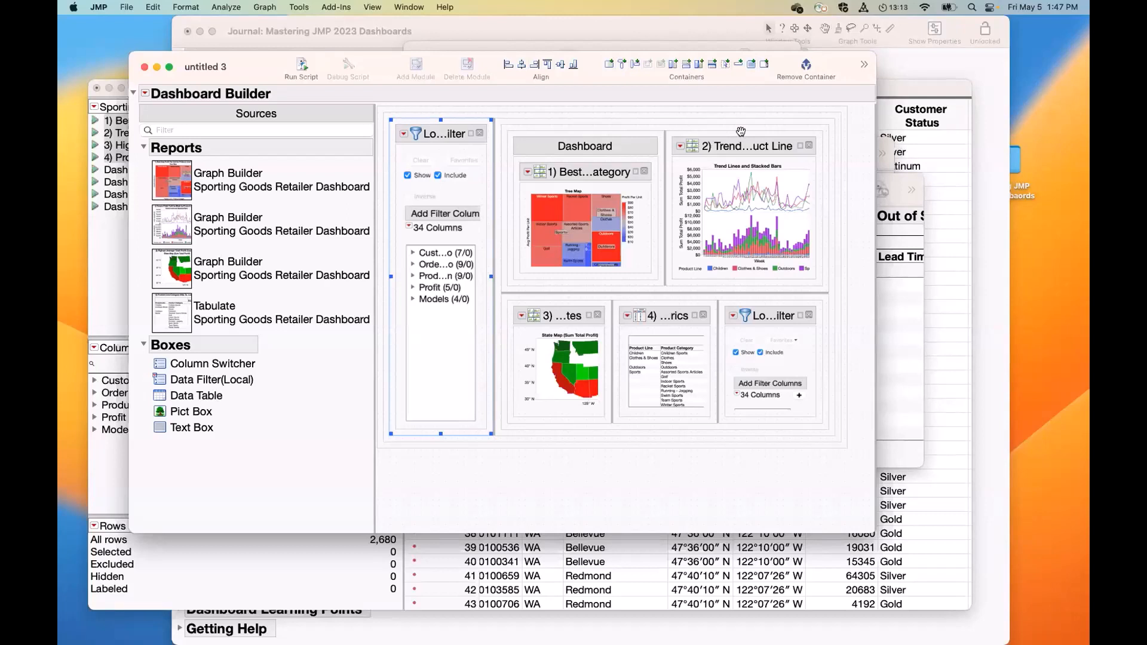
{"action": "left_click", "coordinate": [808, 315]}
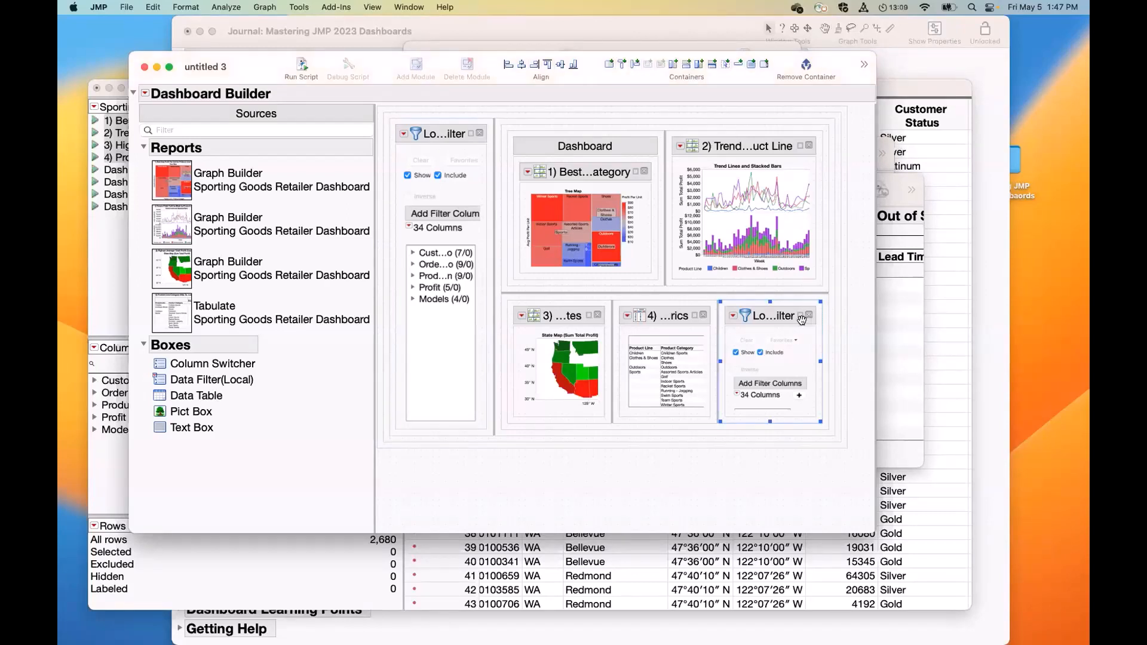
{"action": "key", "text": "Delete"}
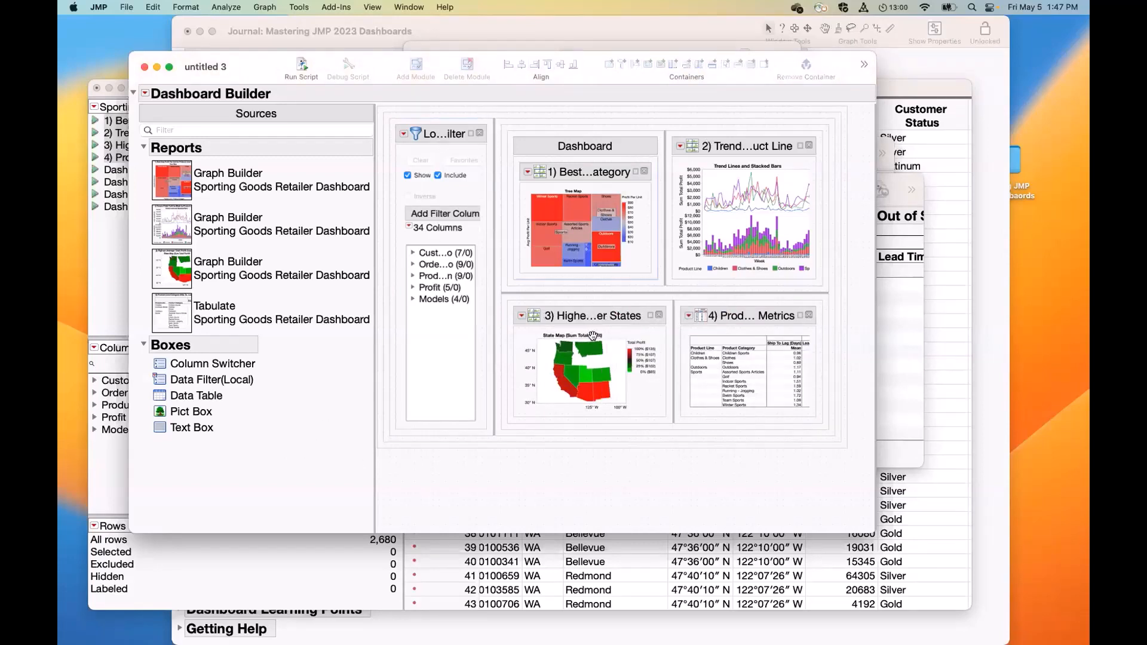
Run the dashboard and widen the state map pane slightly
{"action": "left_click", "coordinate": [146, 93]}
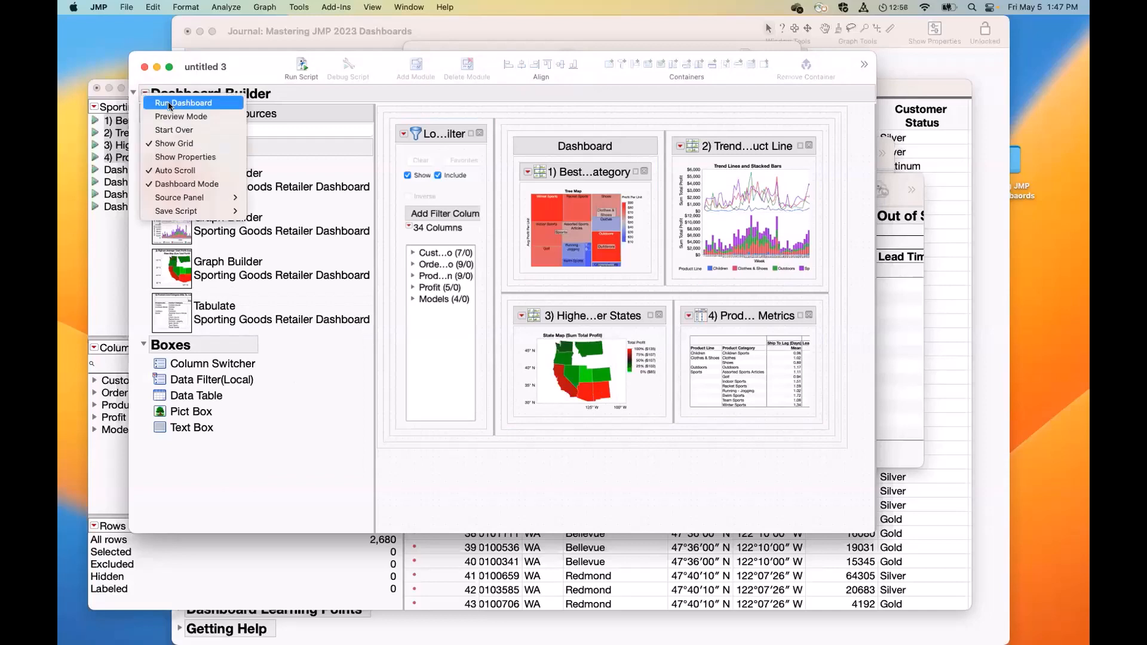
{"action": "left_click", "coordinate": [169, 103]}
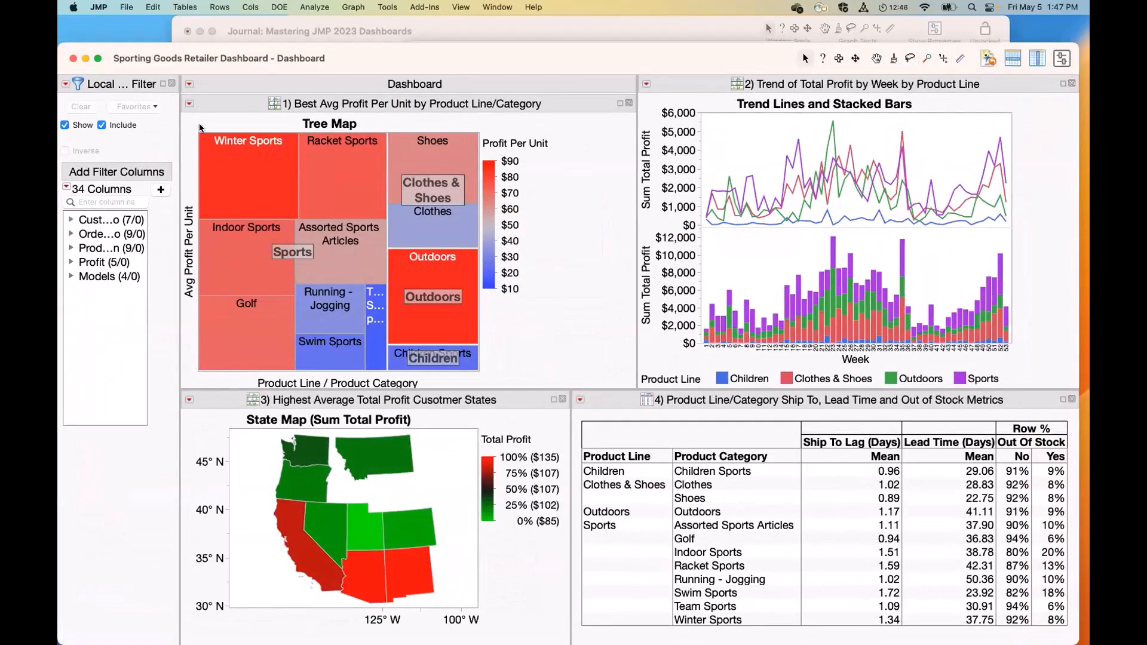
{"action": "left_click_drag", "start_coordinate": [568, 443], "coordinate": [635, 446]}
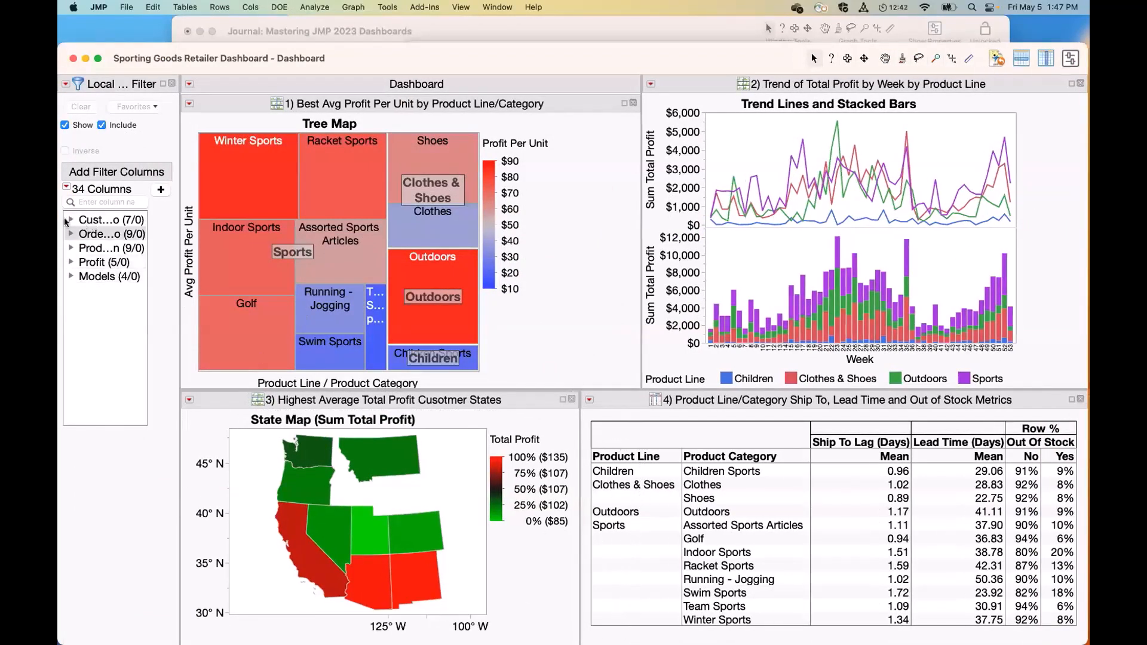
Add Product Line to the local data filter, filter to Clothes & Shoes, Outdoors and Sports, and narrow it to Sports only
{"action": "left_click", "coordinate": [71, 248]}
{"action": "left_click", "coordinate": [106, 278]}
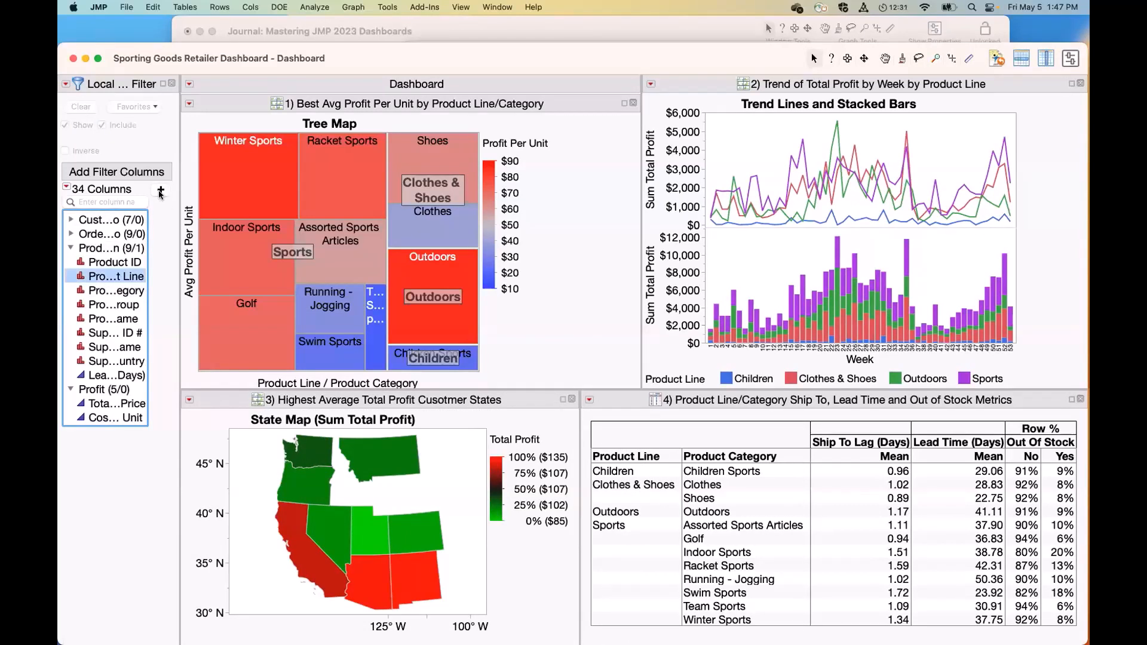
{"action": "double_click", "coordinate": [106, 277]}
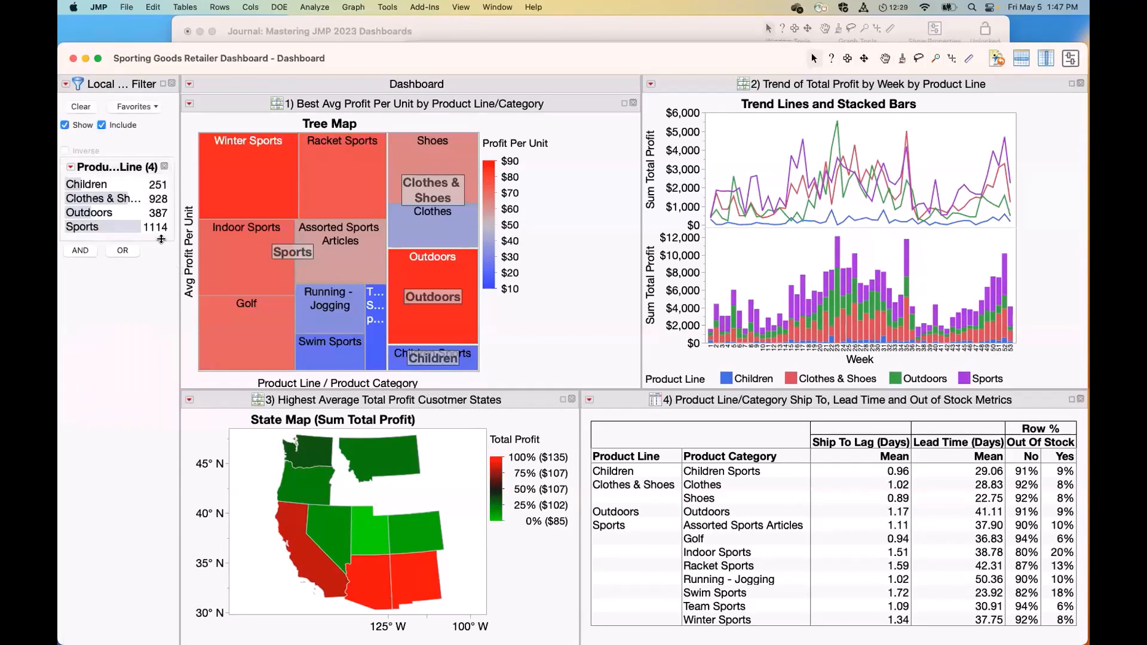
{"action": "left_click_drag", "start_coordinate": [108, 200], "coordinate": [105, 234]}
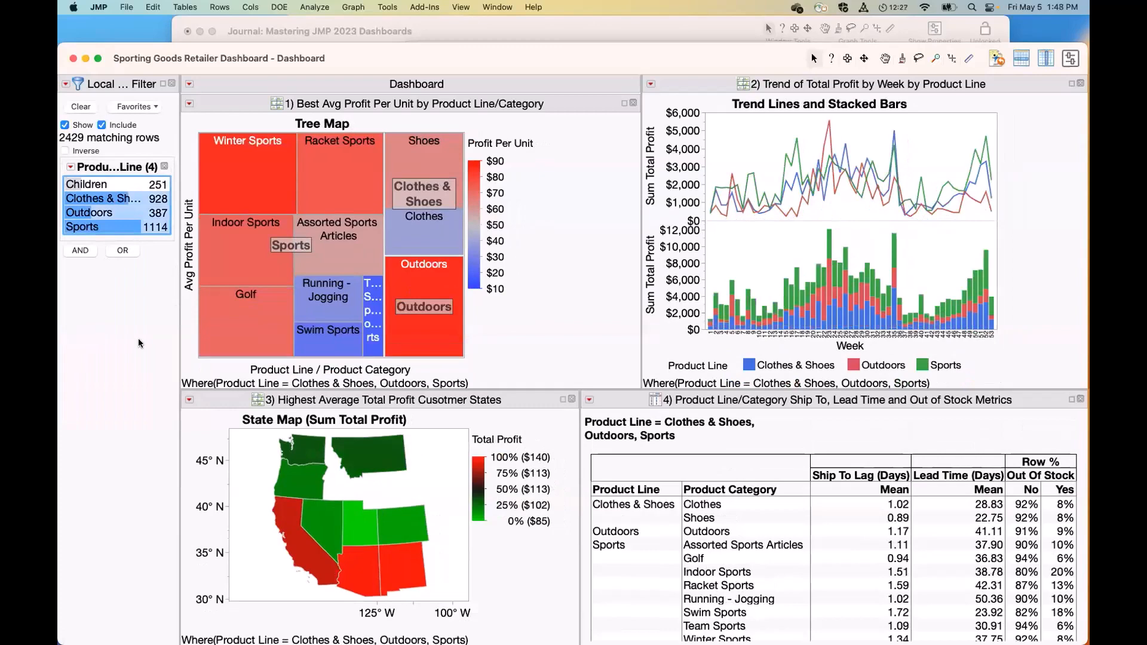
{"action": "left_click", "coordinate": [153, 298]}
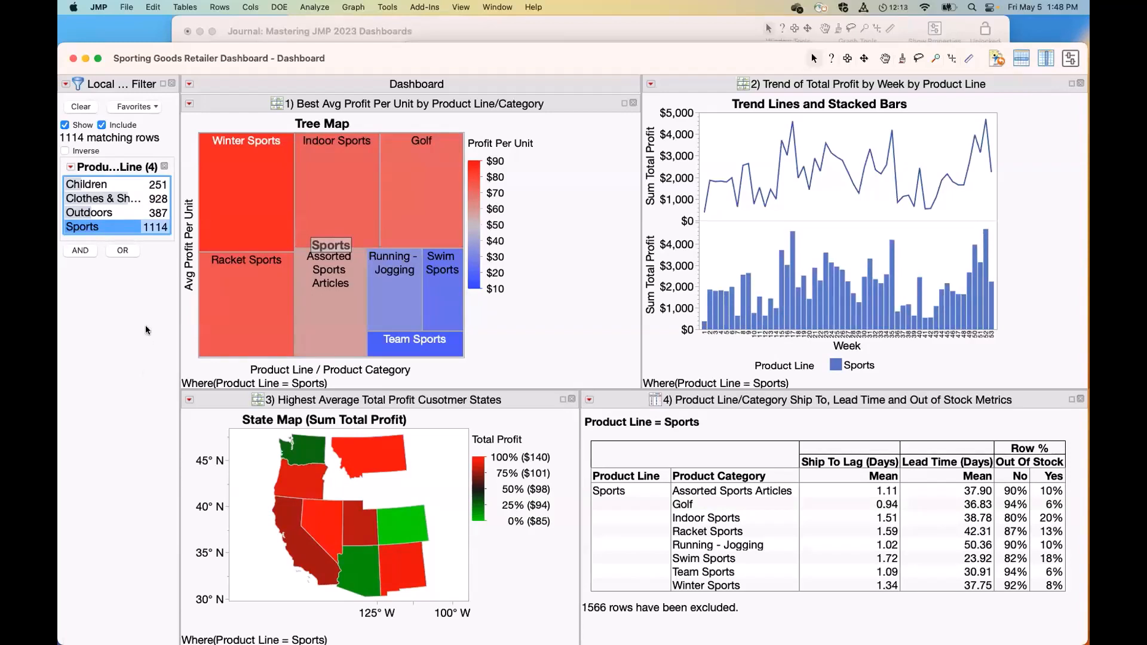
Save the dashboard script to the data table under a custom name ending in "Now $200! Let's go Riding!"
{"action": "left_click", "coordinate": [188, 84]}
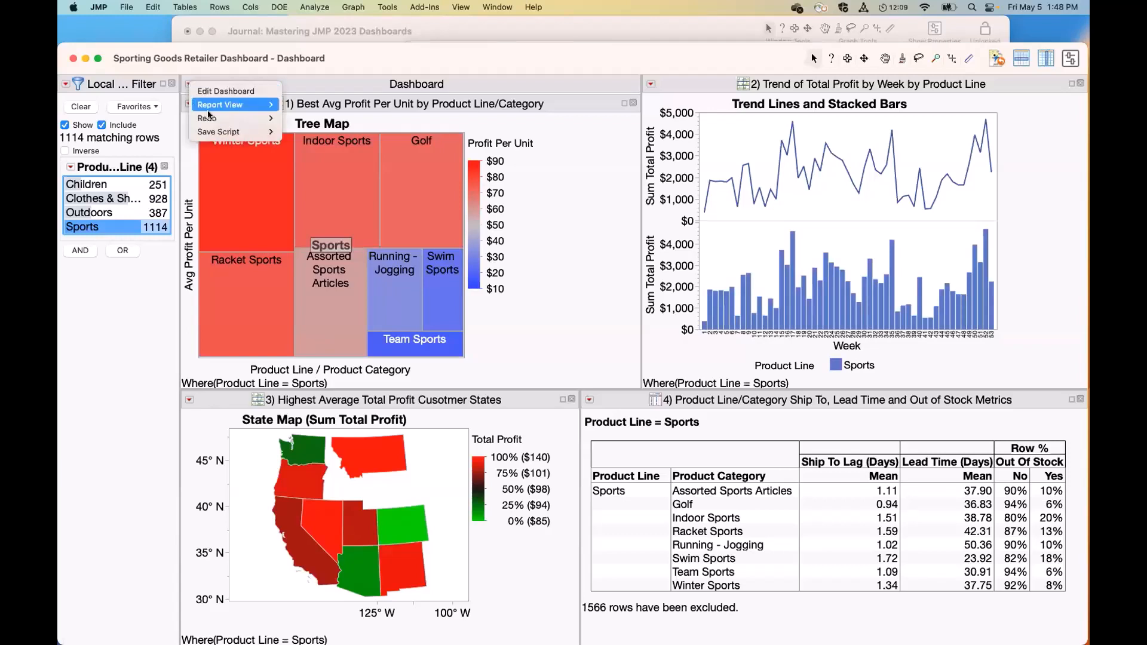
{"action": "mouse_move", "coordinate": [217, 129]}
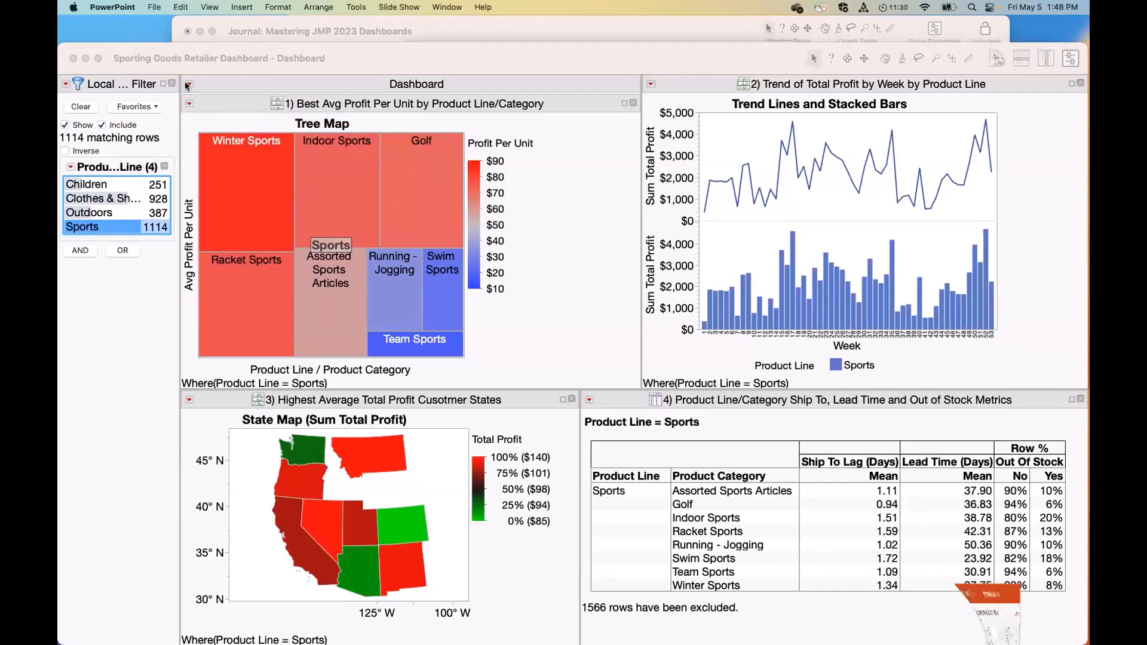
{"action": "left_click", "coordinate": [187, 85]}
{"action": "left_click", "coordinate": [189, 84]}
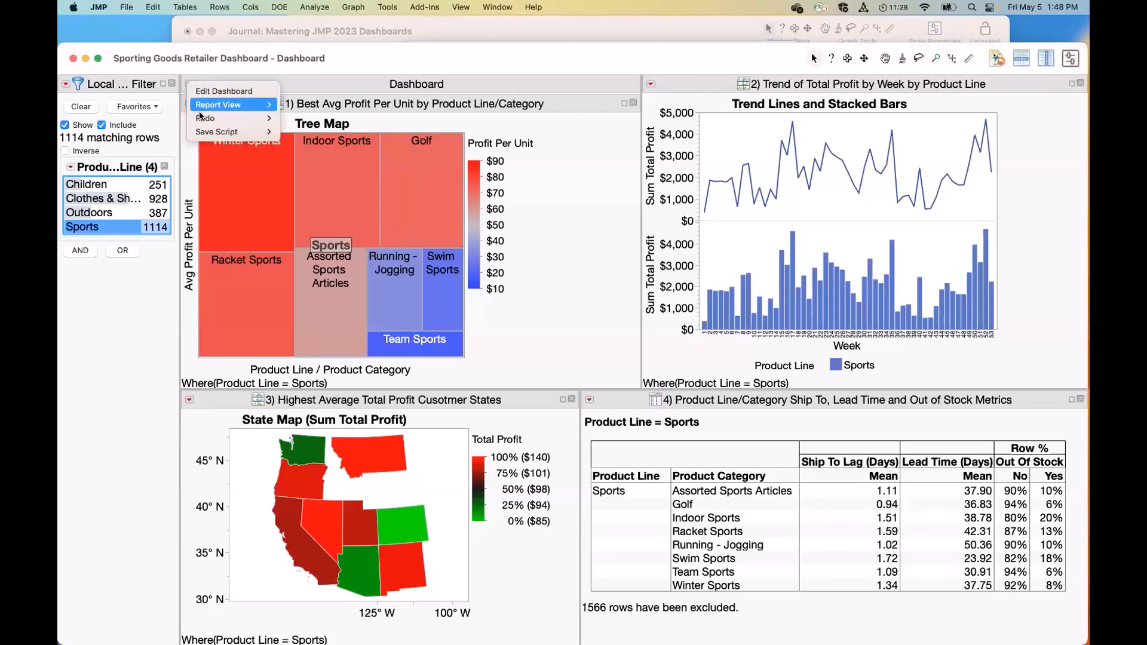
{"action": "mouse_move", "coordinate": [217, 131]}
{"action": "left_click", "coordinate": [365, 138]}
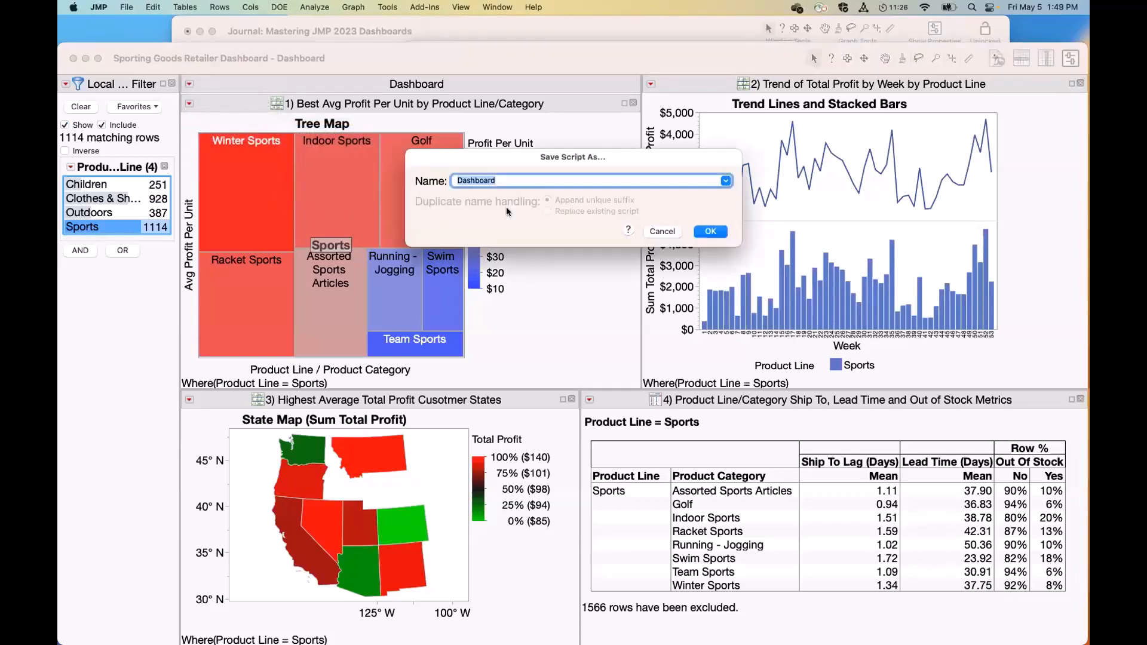
{"action": "type", "text": "Jed_"}
{"action": "type", "text": "..Now $200"}
{"action": "type", "text": "! Let's go"}
{"action": "type", "text": " Ri"}
{"action": "key", "text": "Return"}
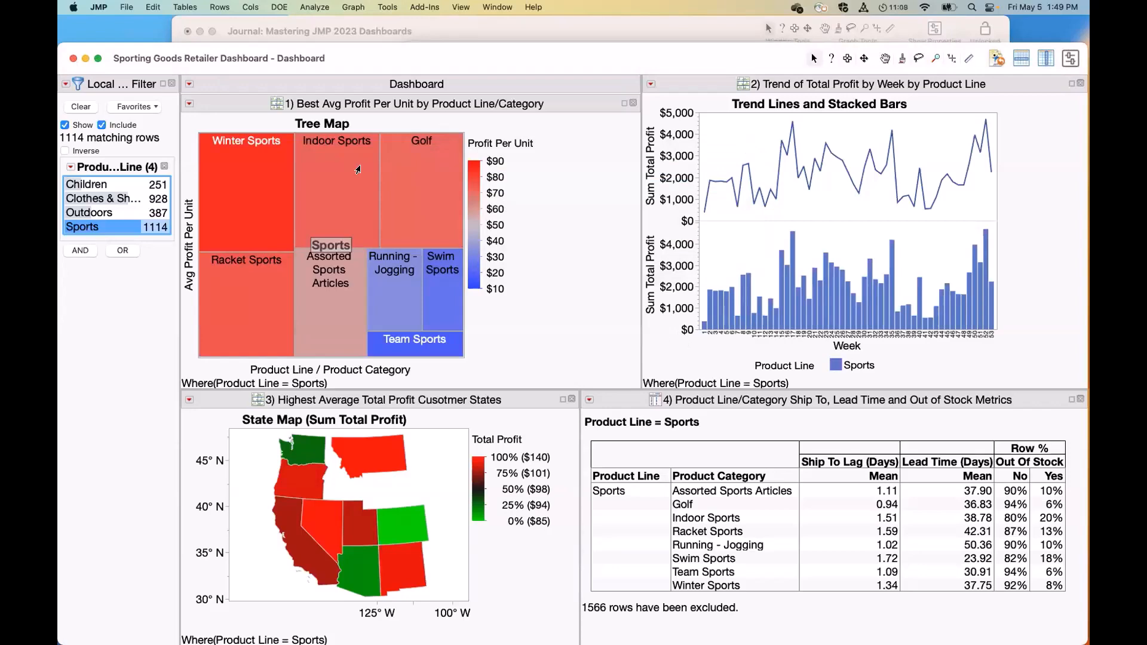
Close the dashboard and the four individual report windows, leaving the Sporting Goods Retailer Dashboard data table open
{"action": "left_click", "coordinate": [73, 58]}
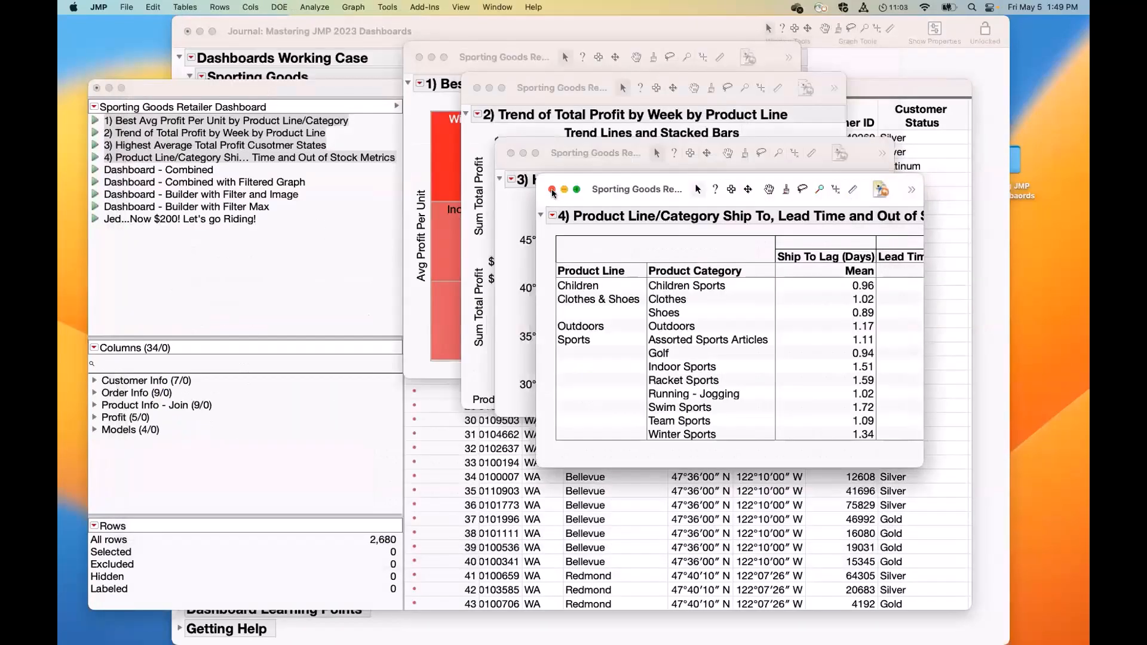
{"action": "left_click", "coordinate": [553, 190]}
{"action": "left_click", "coordinate": [511, 153]}
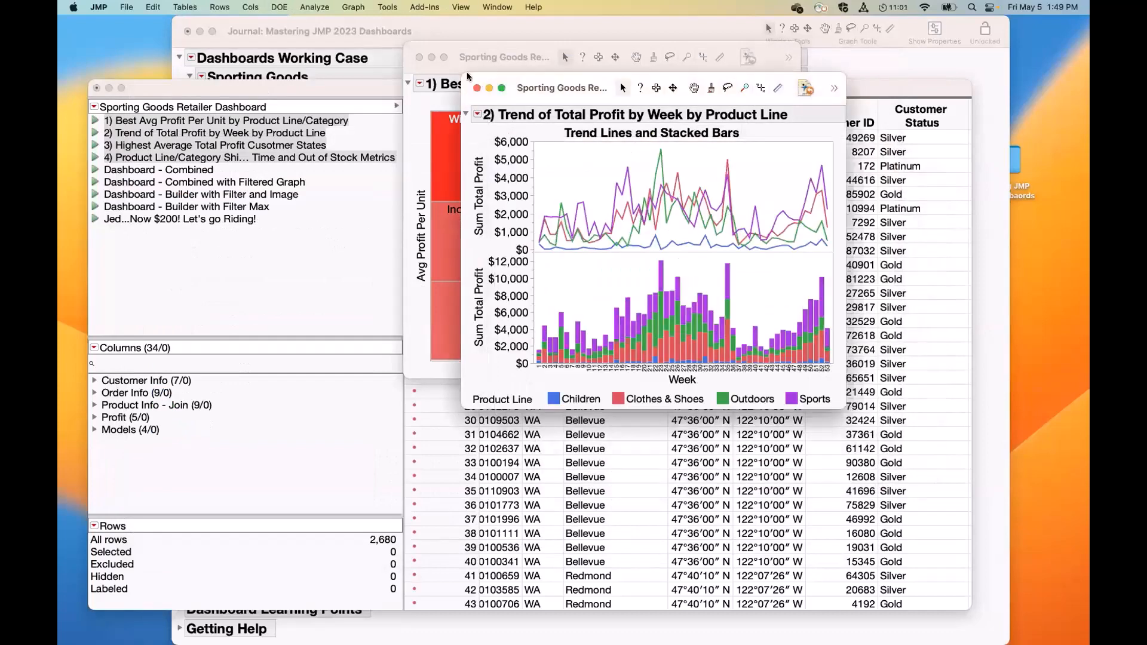
{"action": "left_click", "coordinate": [476, 88]}
{"action": "left_click", "coordinate": [418, 57]}
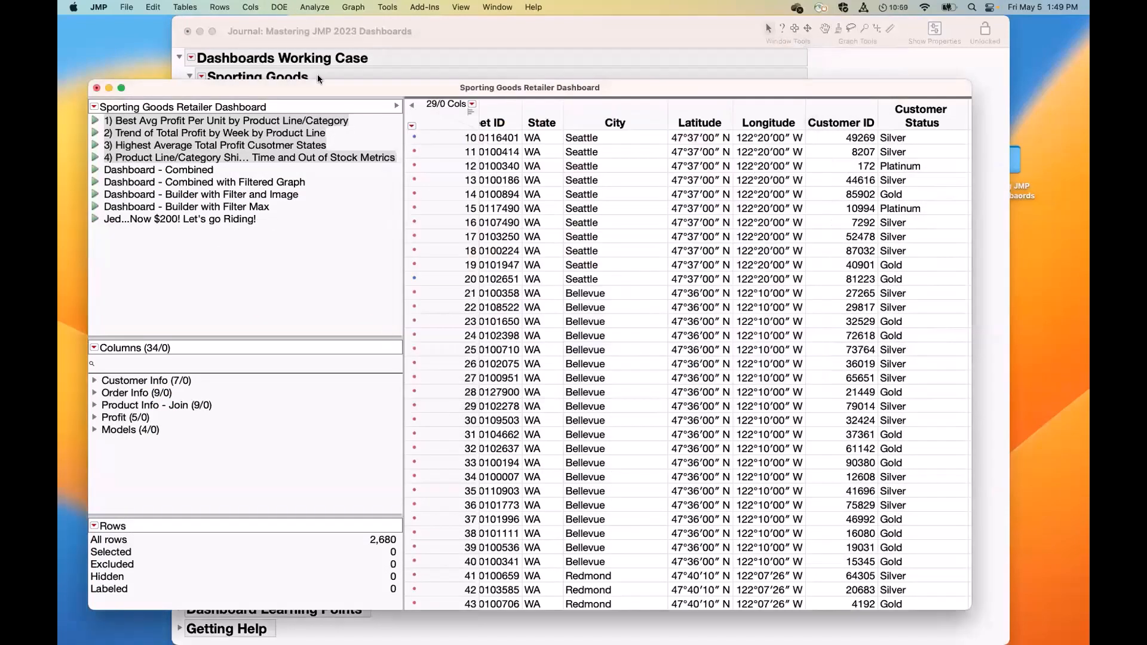
Reopen the dashboard from its newly saved table script and extend the Product Line filter to Clothes & Shoes, Outdoors and Sports
{"action": "left_click_drag", "start_coordinate": [319, 85], "coordinate": [314, 78]}
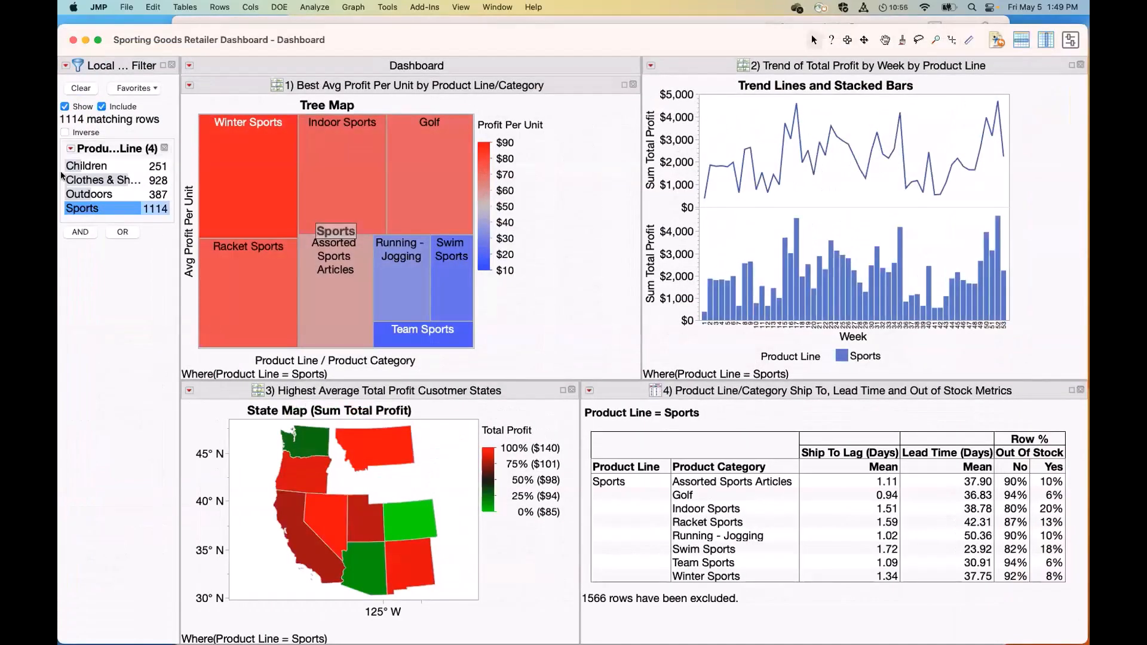
{"action": "left_click", "coordinate": [91, 182], "text": "shift"}
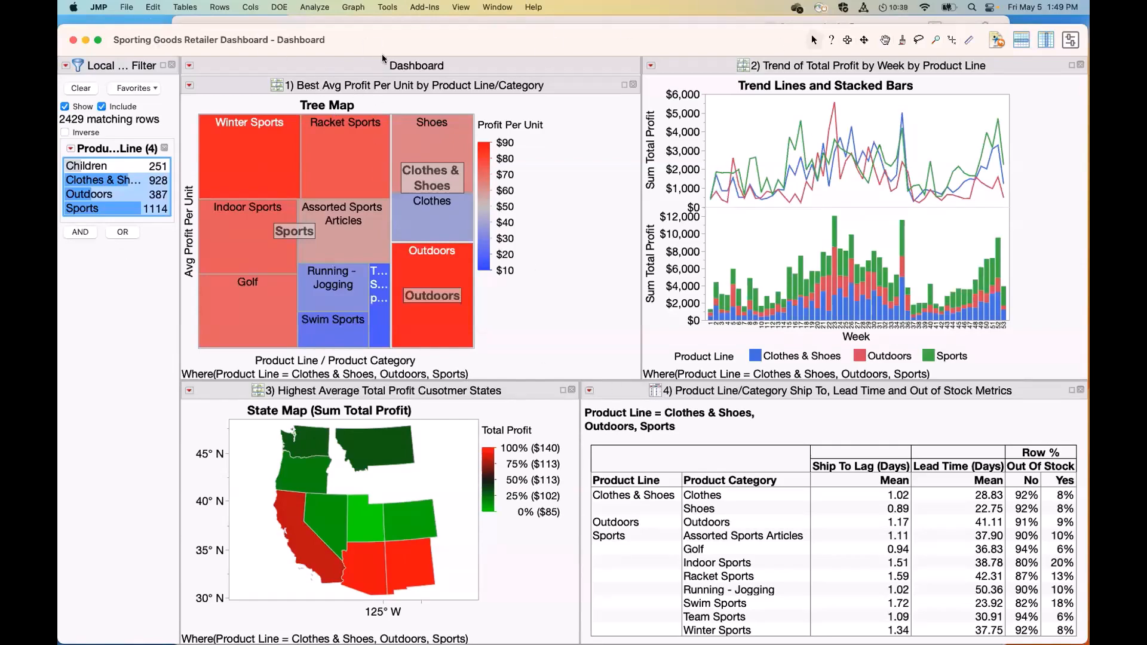
{"action": "left_click_drag", "start_coordinate": [389, 48], "coordinate": [434, 44]}
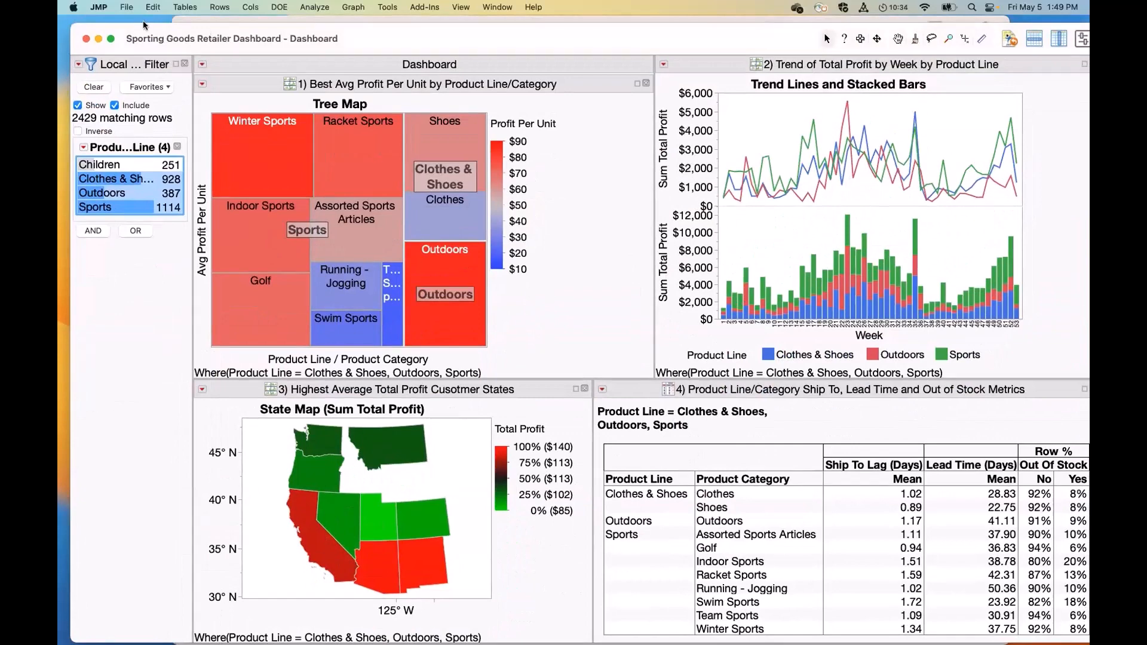
Start publishing the dashboard to JMP Public as a new report, keeping the preselected personal space as the location
{"action": "left_click", "coordinate": [125, 8]}
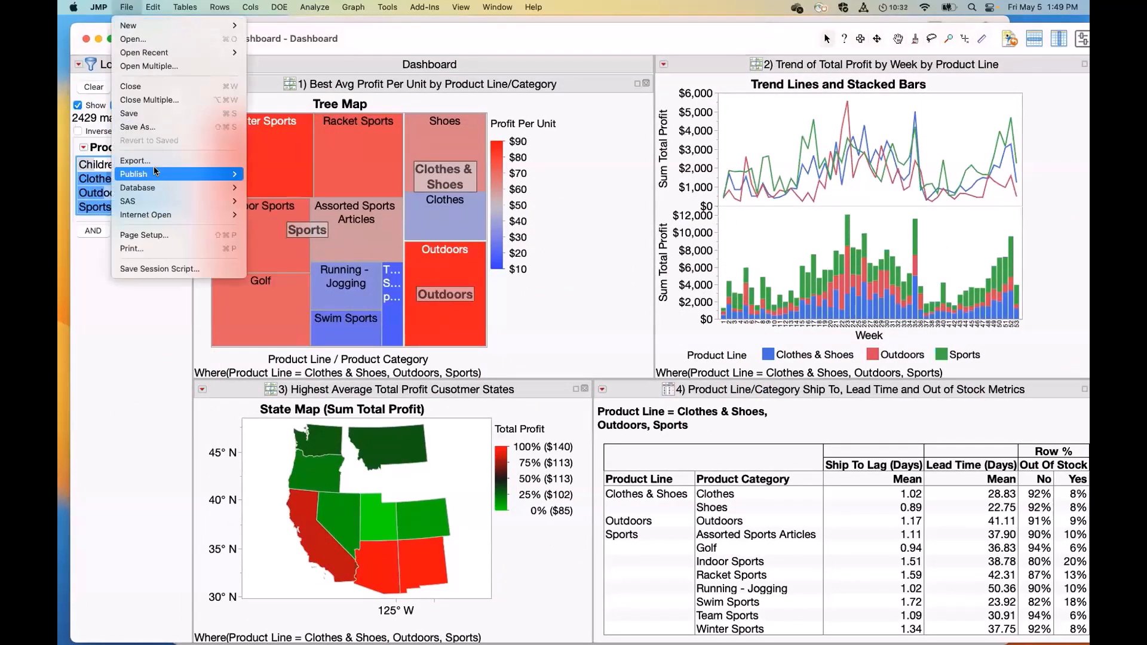
{"action": "mouse_move", "coordinate": [154, 171]}
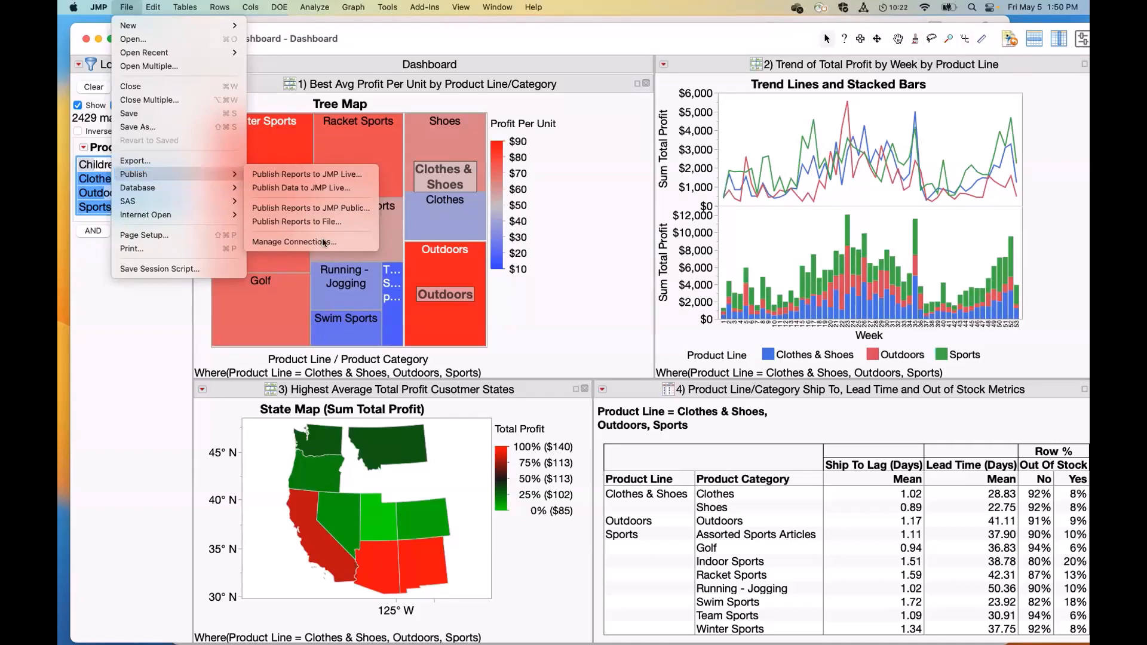
{"action": "left_click", "coordinate": [474, 328]}
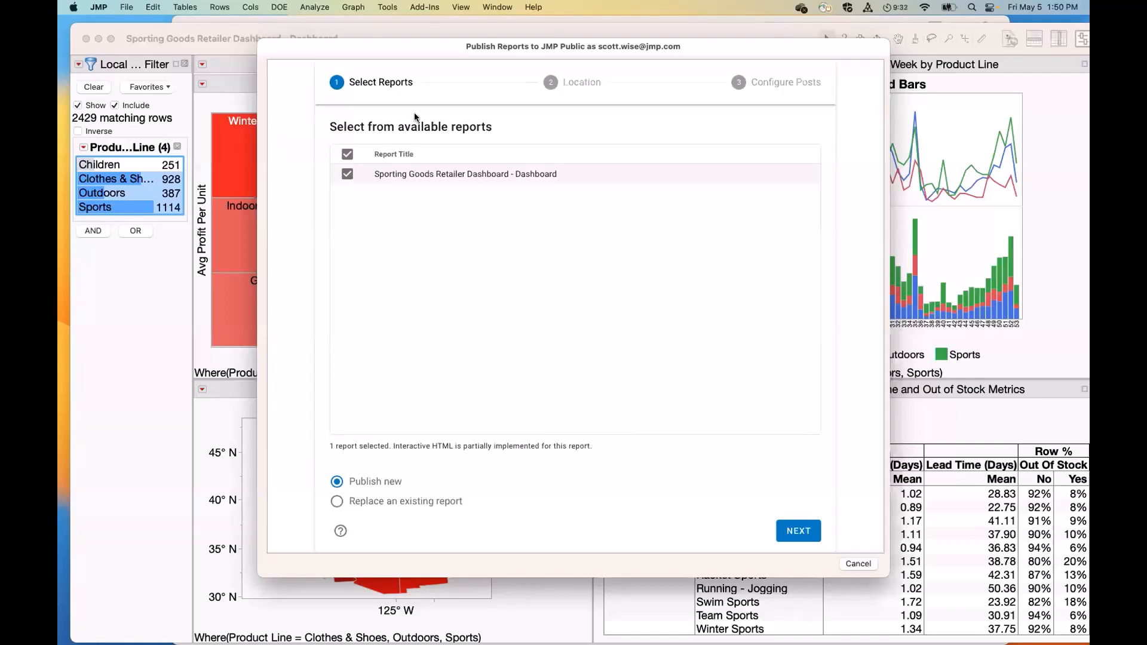
{"action": "left_click", "coordinate": [798, 530]}
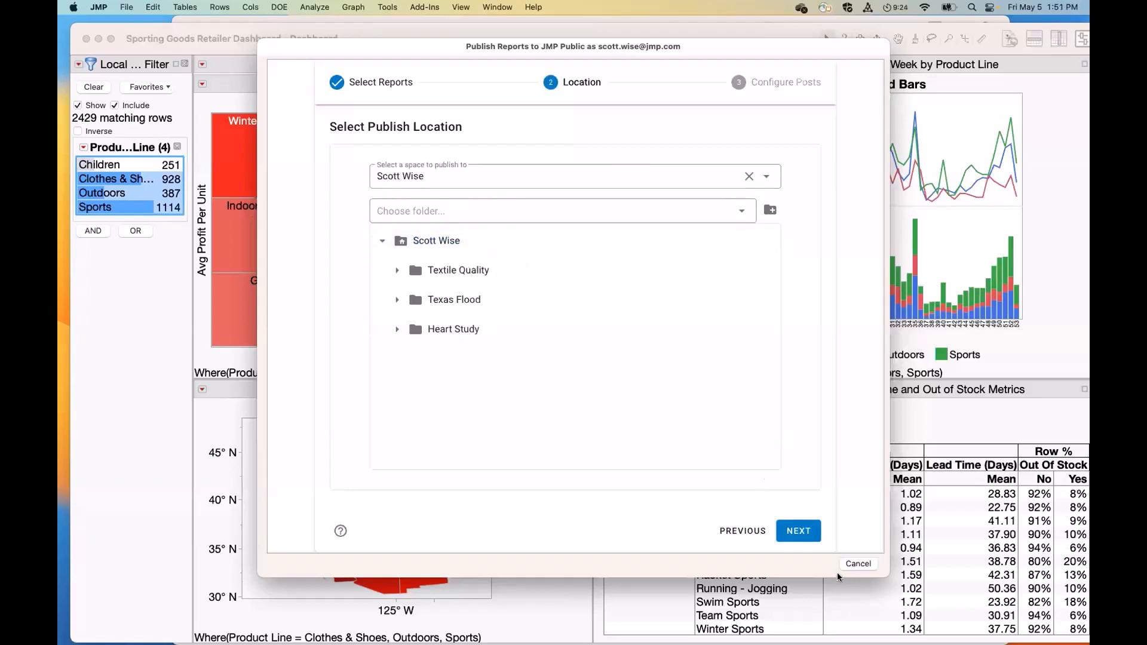
{"action": "left_click", "coordinate": [800, 533]}
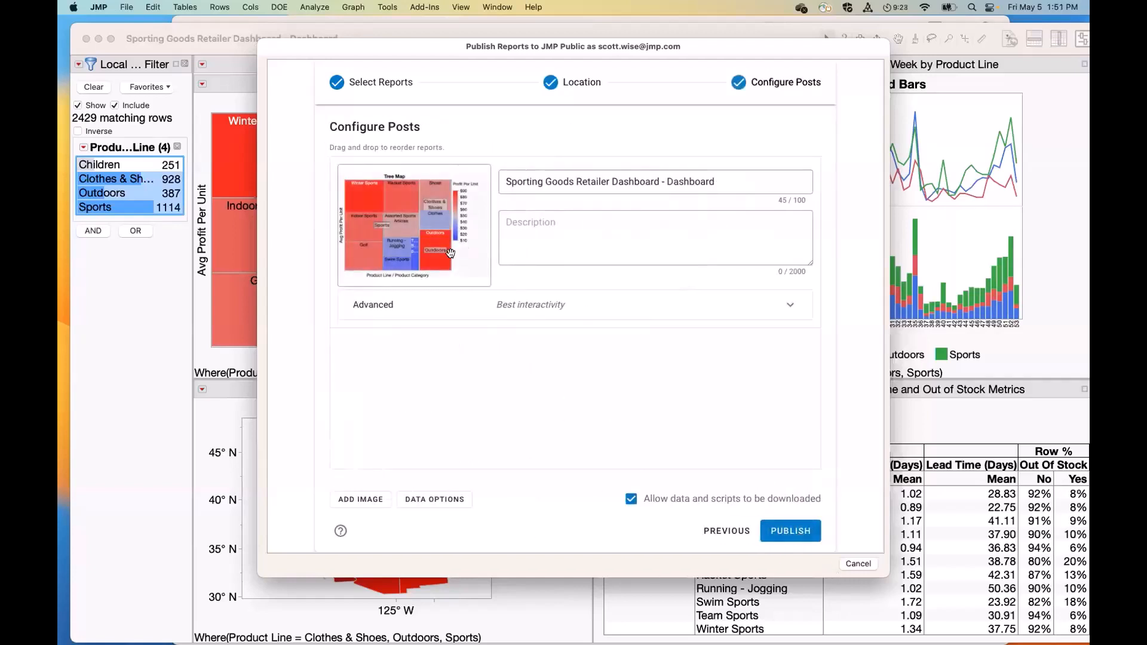
Add the JMP Retail Sporting Goods Logo image with the description "Look at Me First" and move it ahead of the dashboard
{"action": "left_click", "coordinate": [359, 501]}
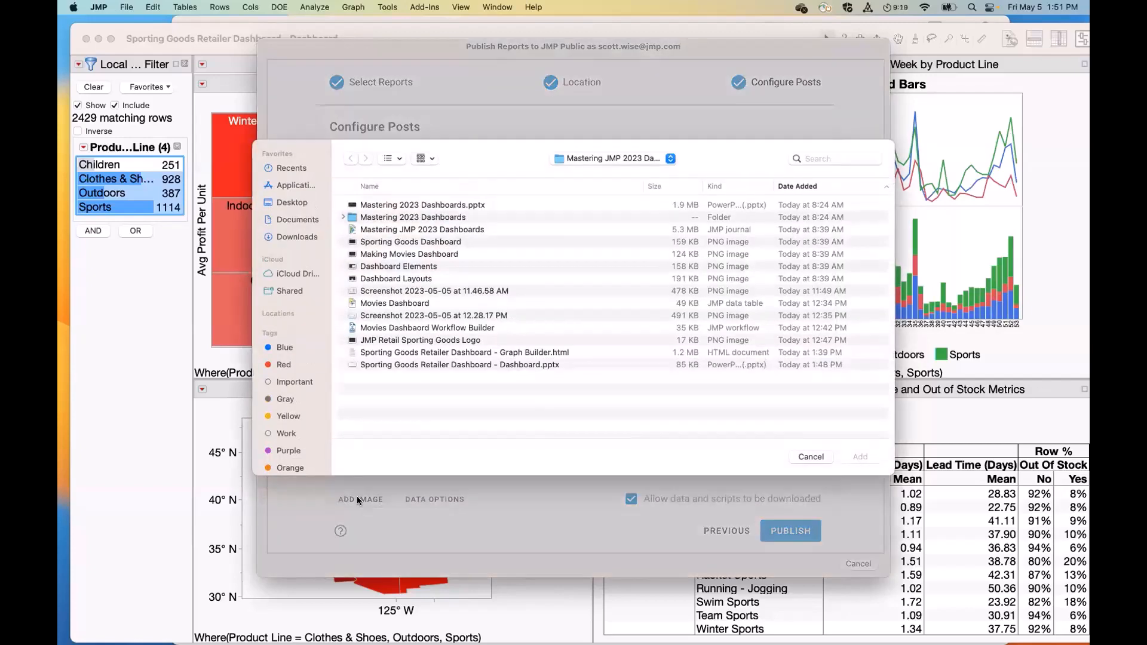
{"action": "double_click", "coordinate": [424, 341]}
{"action": "left_click", "coordinate": [580, 393]}
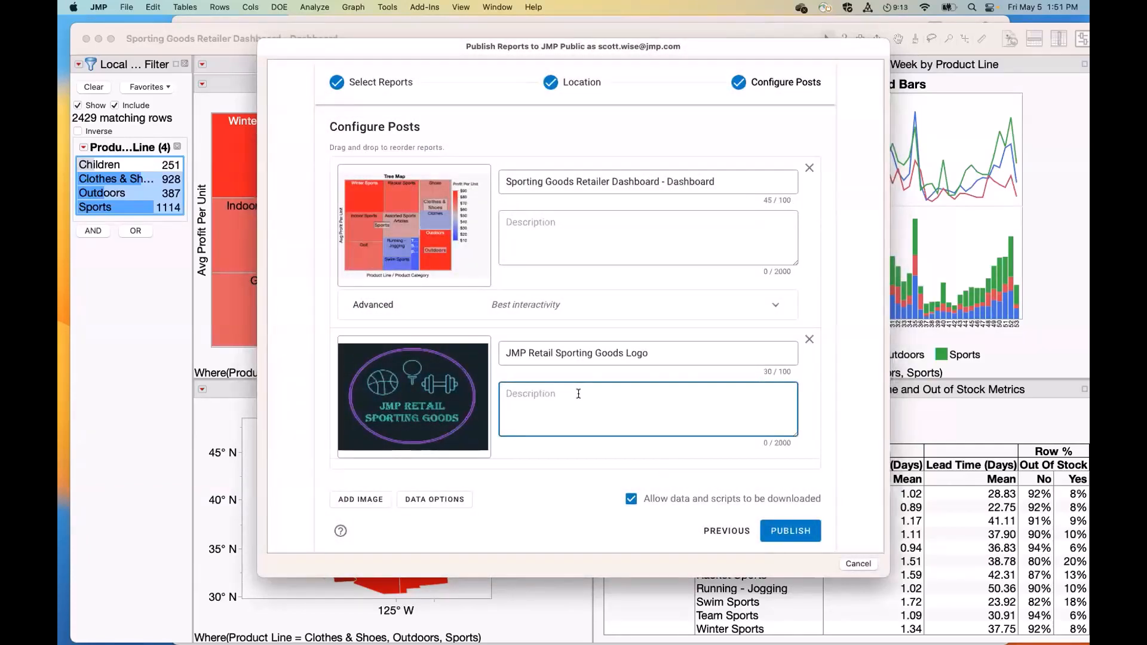
{"action": "type", "text": "Look at Me First"}
{"action": "left_click_drag", "start_coordinate": [577, 335], "coordinate": [581, 247]}
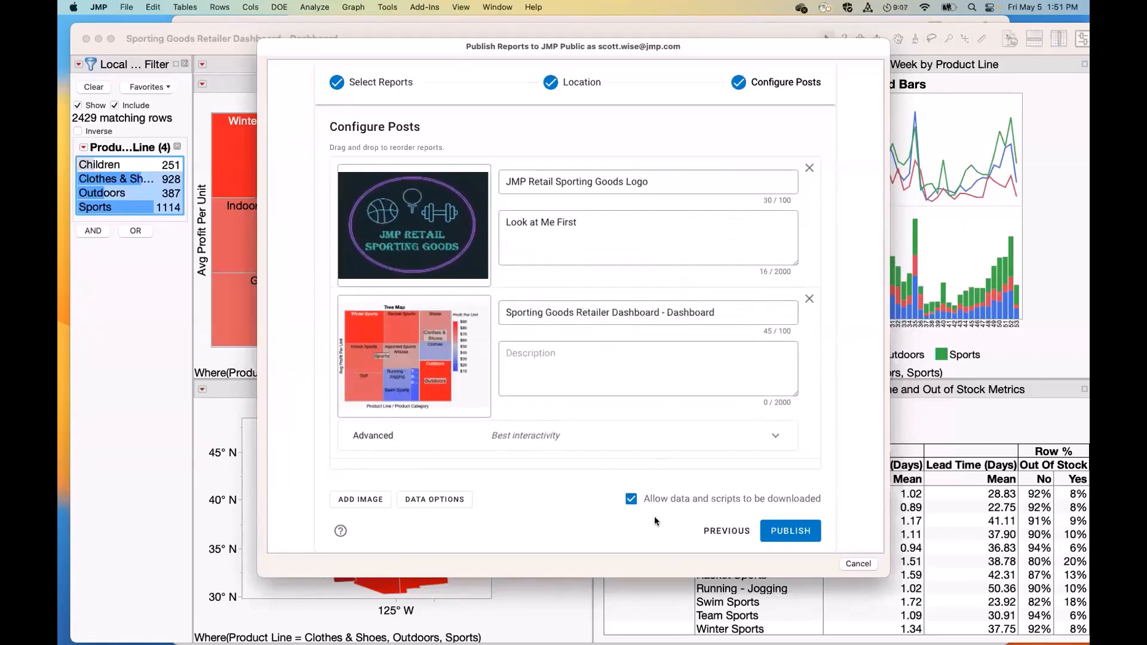
Describe the dashboard post as "Click Around - Have Fun!" and publish both posts
{"action": "left_click", "coordinate": [579, 363]}
{"action": "type", "text": "C"}
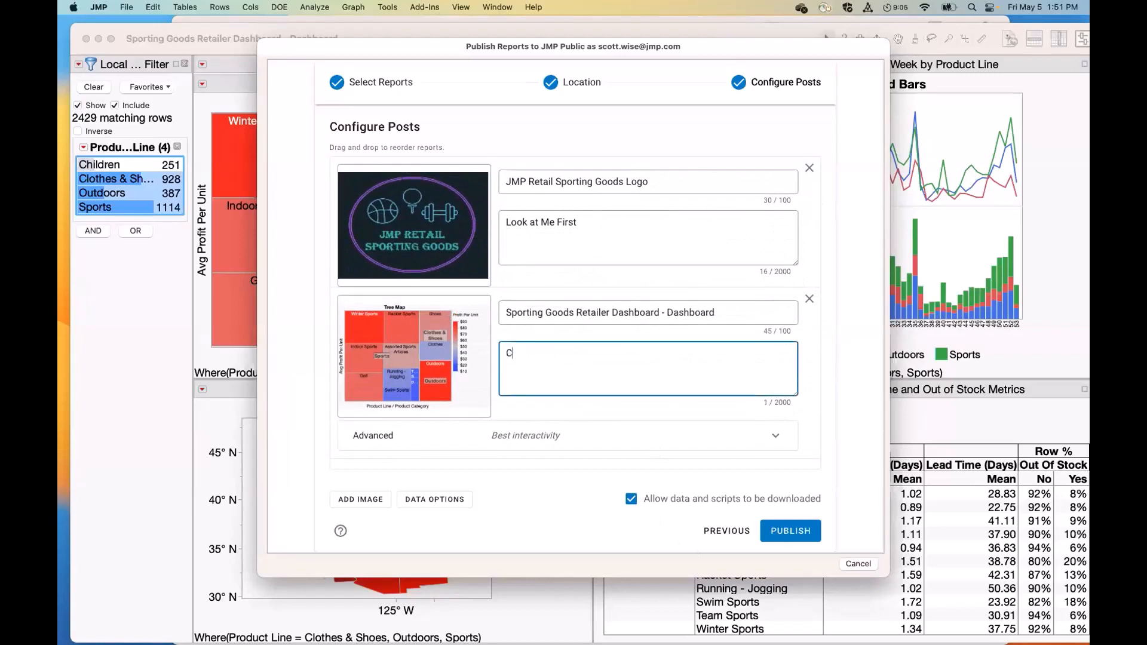
{"action": "type", "text": "lick Around - Have Fun!"}
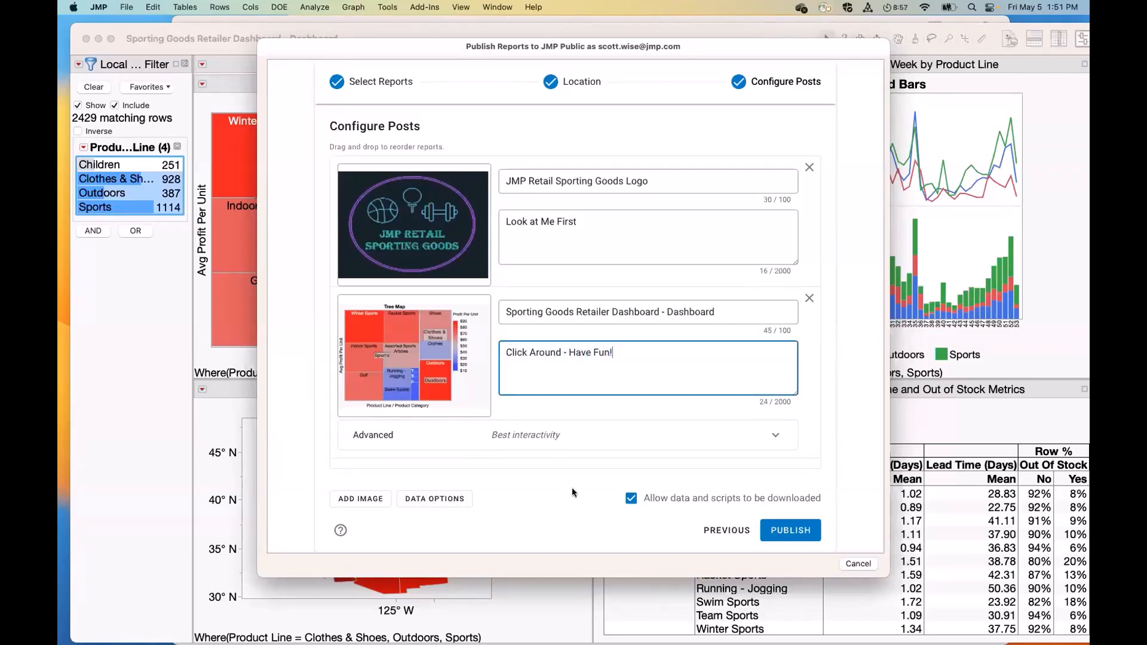
{"action": "left_click", "coordinate": [795, 531]}
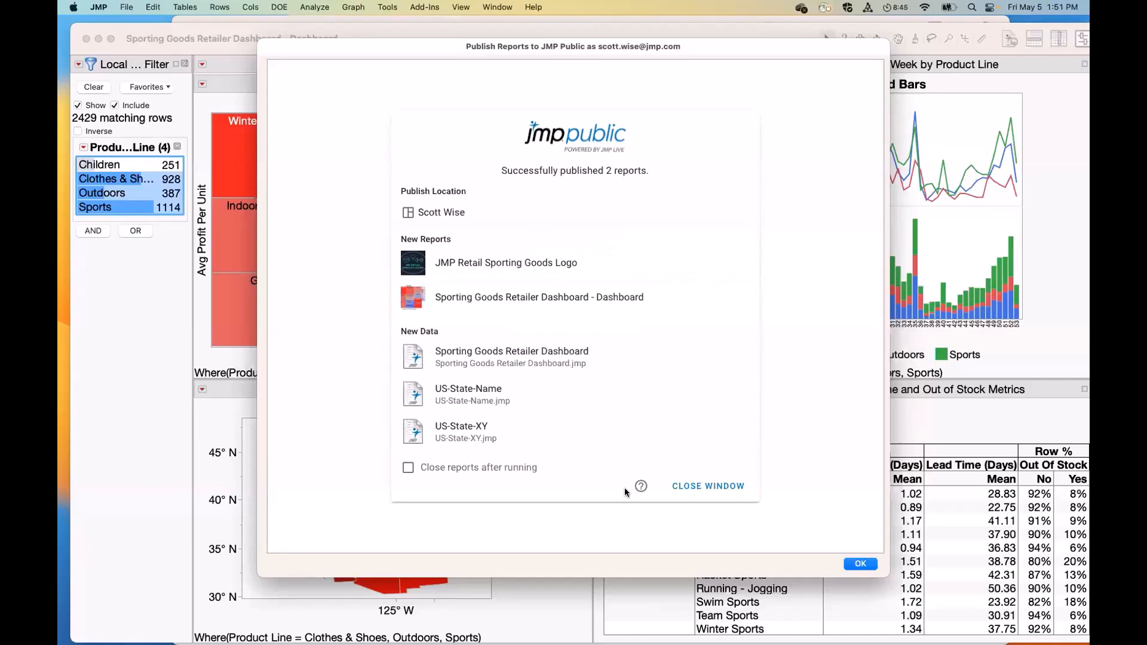
Open the published dashboard in the browser and explore its linked highlighting with the Sports trend line and a state on the map
{"action": "left_click", "coordinate": [496, 302]}
{"action": "left_click", "coordinate": [105, 269]}
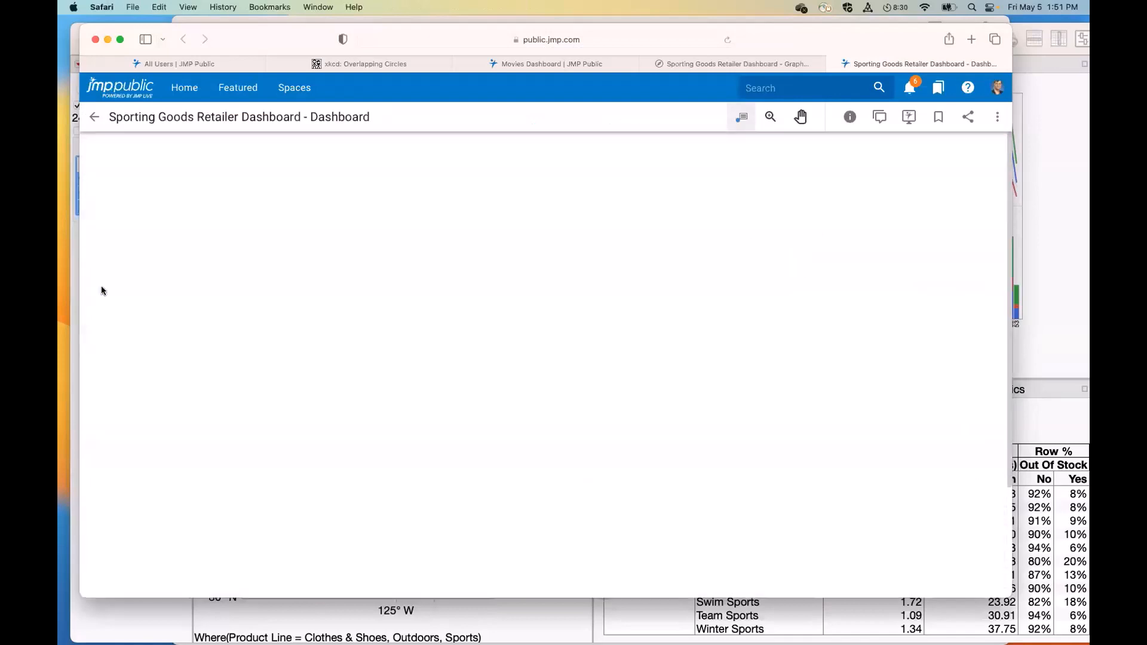
{"action": "left_click", "coordinate": [104, 289]}
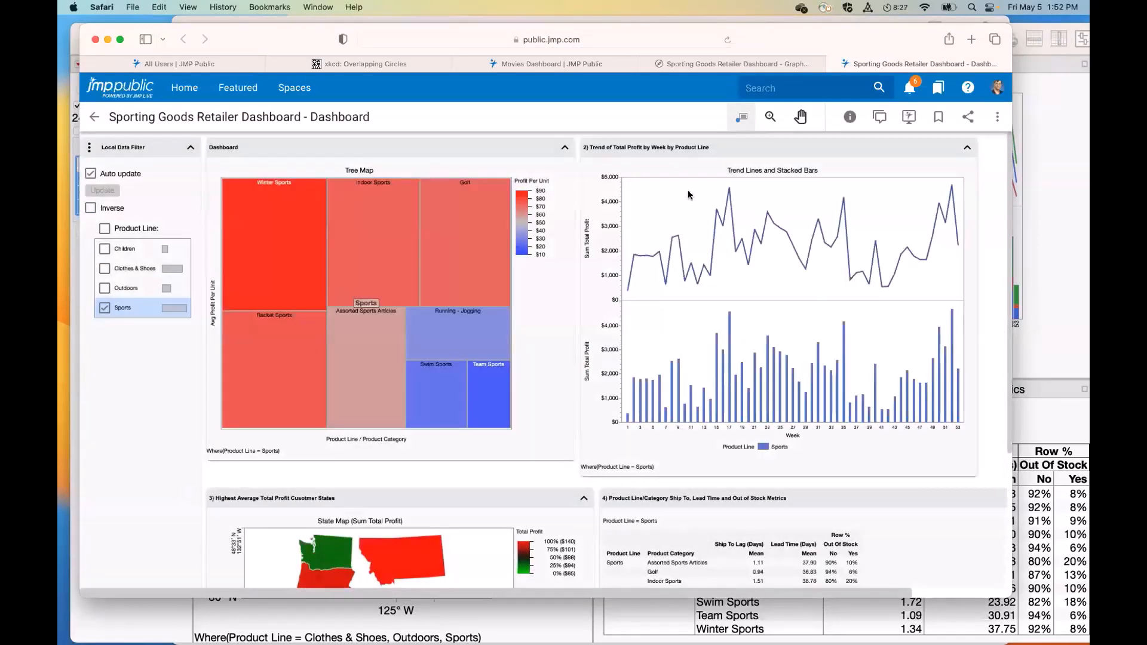
{"action": "left_click", "coordinate": [728, 208]}
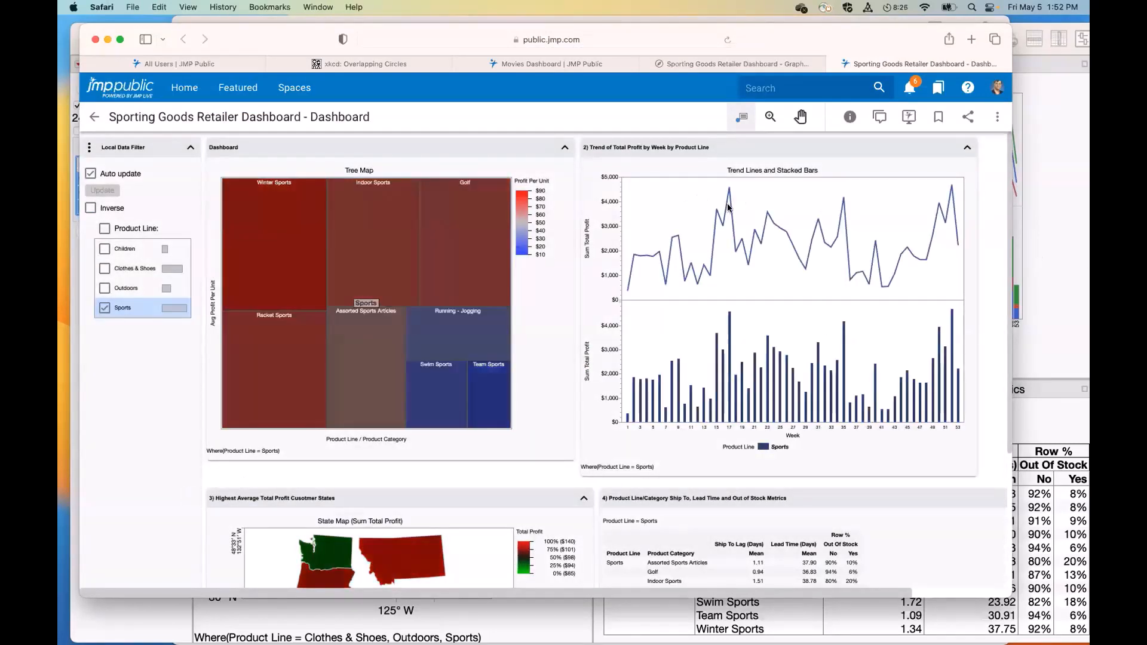
{"action": "left_click", "coordinate": [416, 544]}
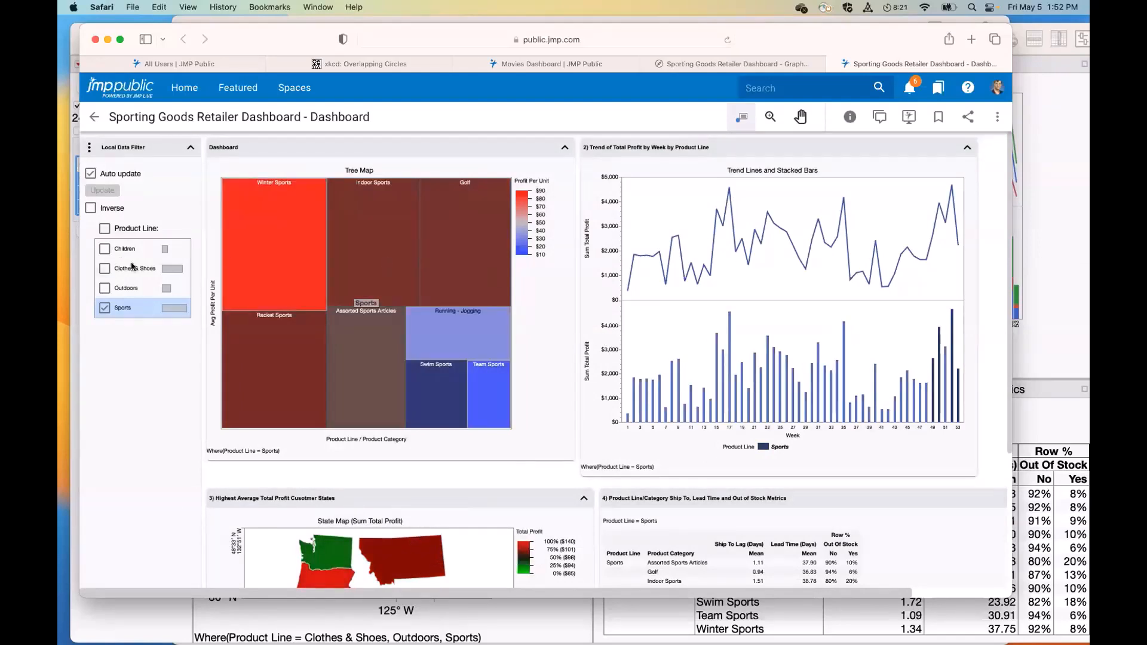
{"action": "scroll", "coordinate": [595, 311], "scroll_direction": "down", "scroll_amount": 1}
{"action": "scroll", "coordinate": [596, 311], "scroll_direction": "down", "scroll_amount": 5}
{"action": "scroll", "coordinate": [595, 310], "scroll_direction": "up", "scroll_amount": 5}
{"action": "left_click_drag", "start_coordinate": [255, 33], "coordinate": [296, 67]}
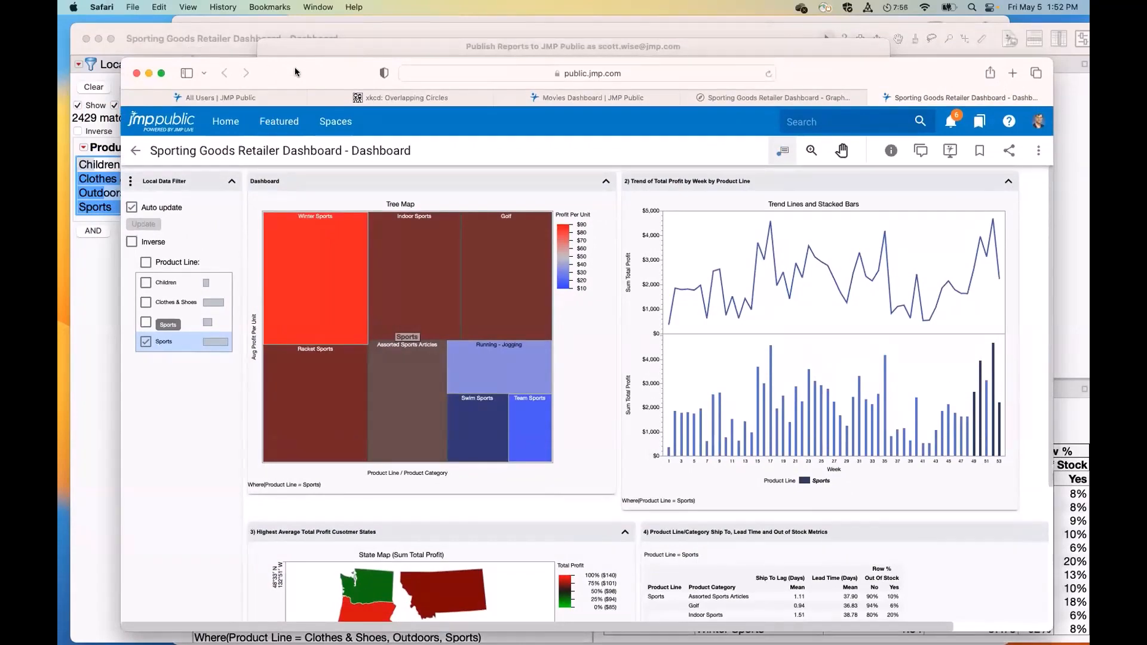
Switch back to JMP, reopen the dashboard from its saved table script and send its script to a script window
{"action": "key", "text": "super+Tab"}
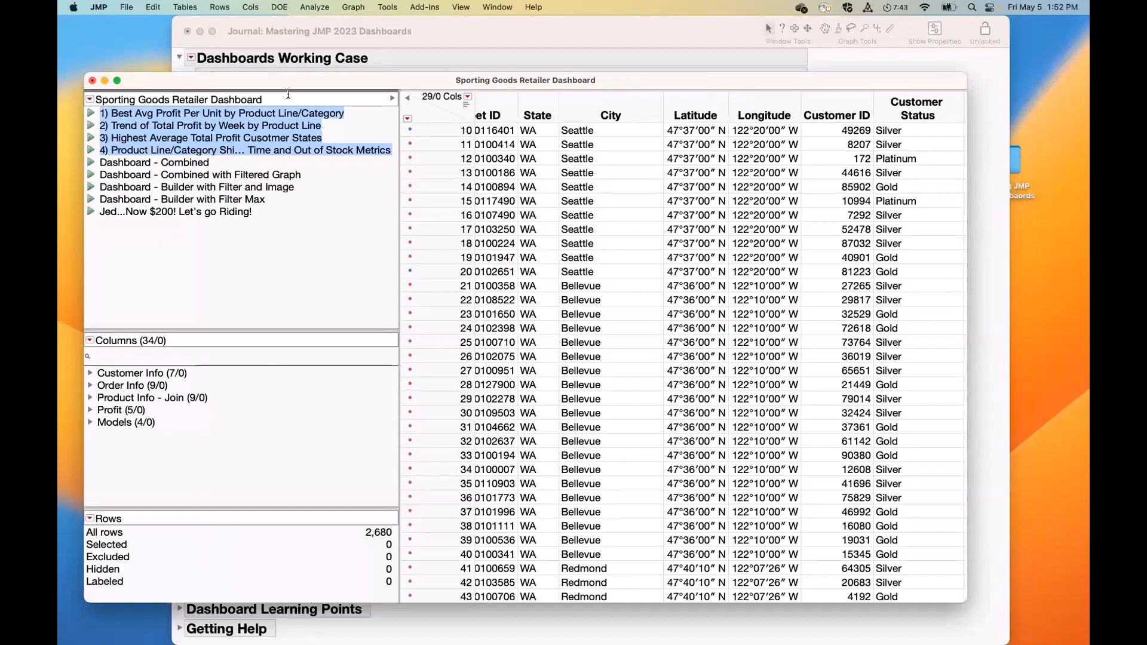
{"action": "left_click_drag", "start_coordinate": [288, 80], "coordinate": [302, 58]}
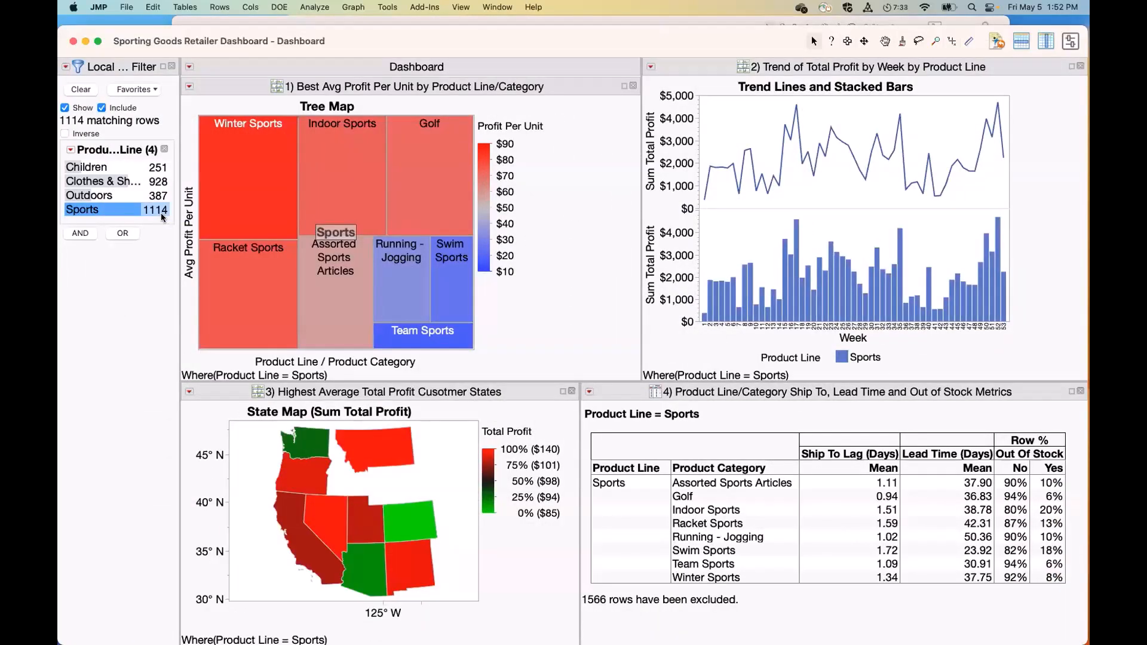
{"action": "left_click", "coordinate": [188, 67]}
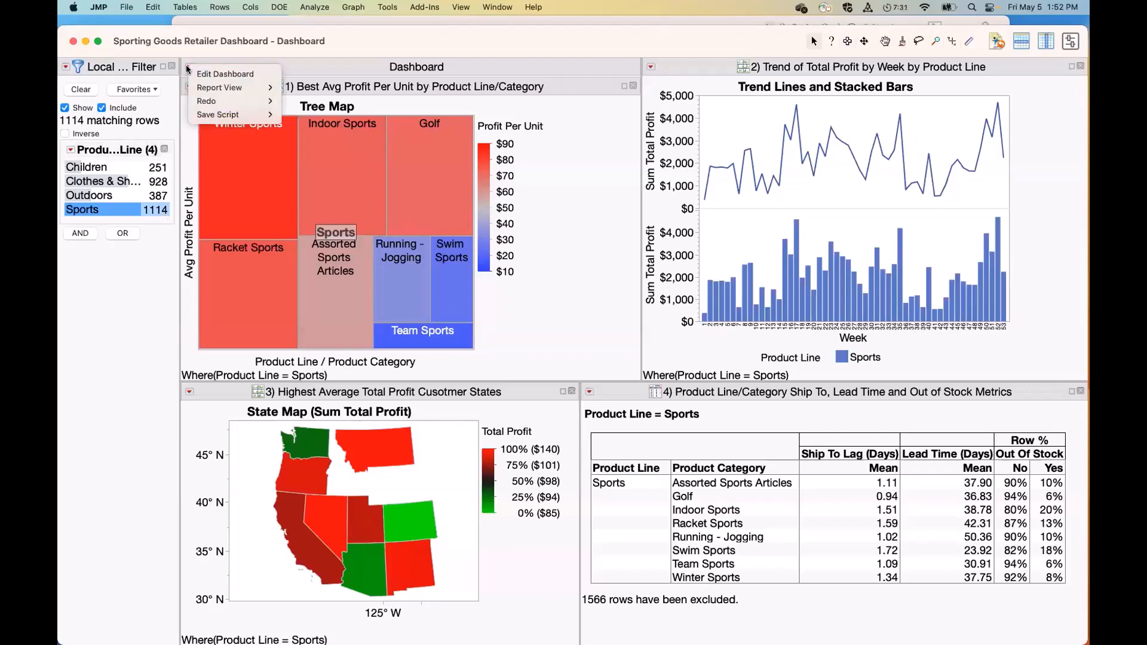
{"action": "mouse_move", "coordinate": [218, 115]}
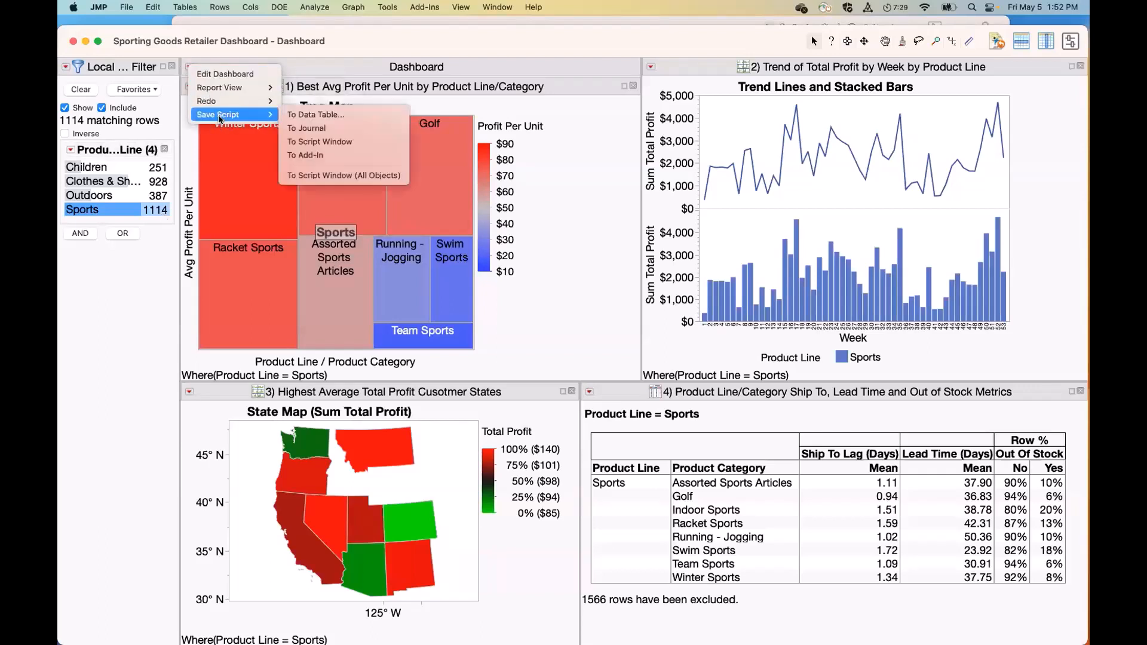
{"action": "left_click", "coordinate": [319, 142]}
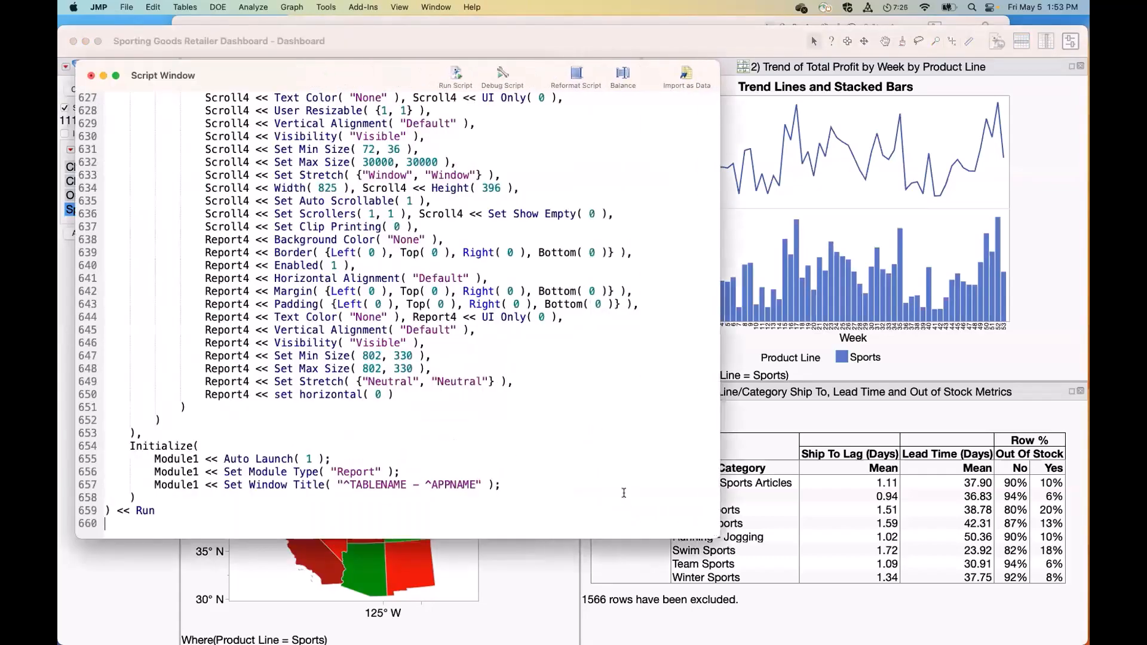
Examine the dashboard's JSL code from the end up to the JMP App header and the Product Line data filter definition
{"action": "left_click_drag", "start_coordinate": [261, 482], "coordinate": [131, 62]}
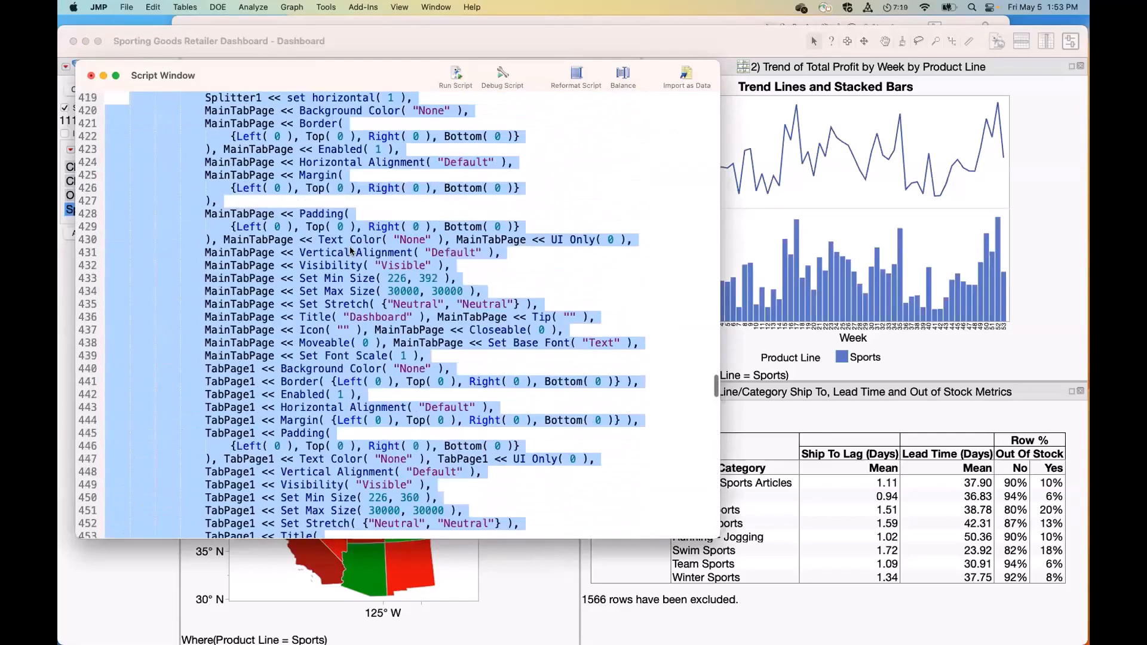
{"action": "scroll", "coordinate": [365, 250], "scroll_direction": "up", "scroll_amount": 10}
{"action": "scroll", "coordinate": [365, 250], "scroll_direction": "up", "scroll_amount": 20}
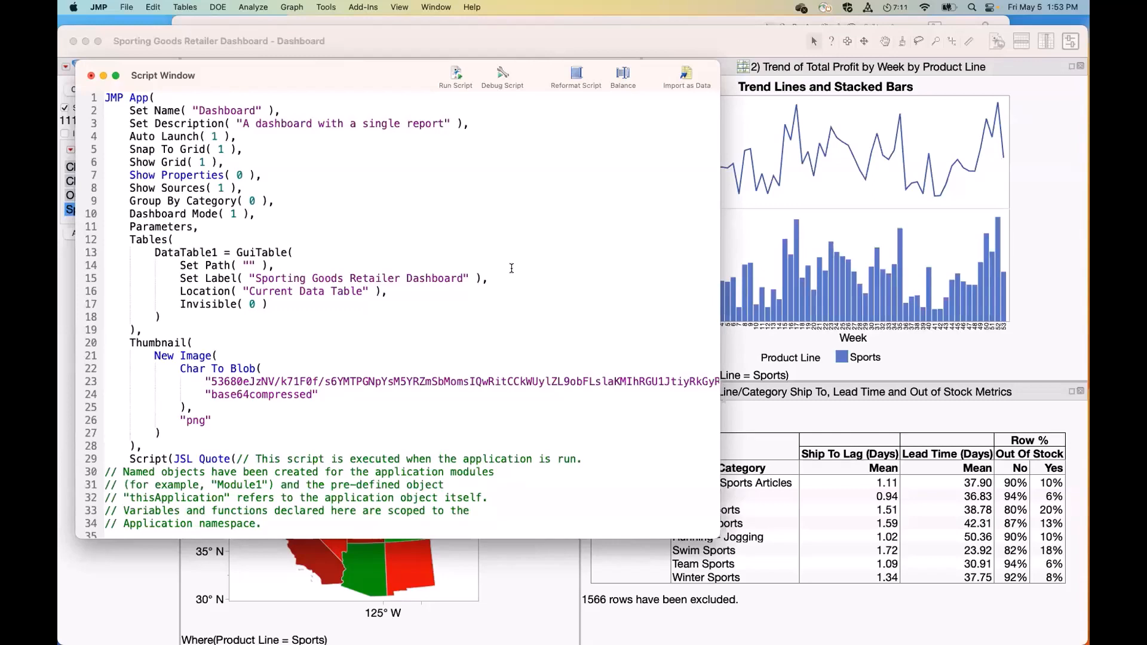
{"action": "scroll", "coordinate": [511, 281], "scroll_direction": "down", "scroll_amount": 10}
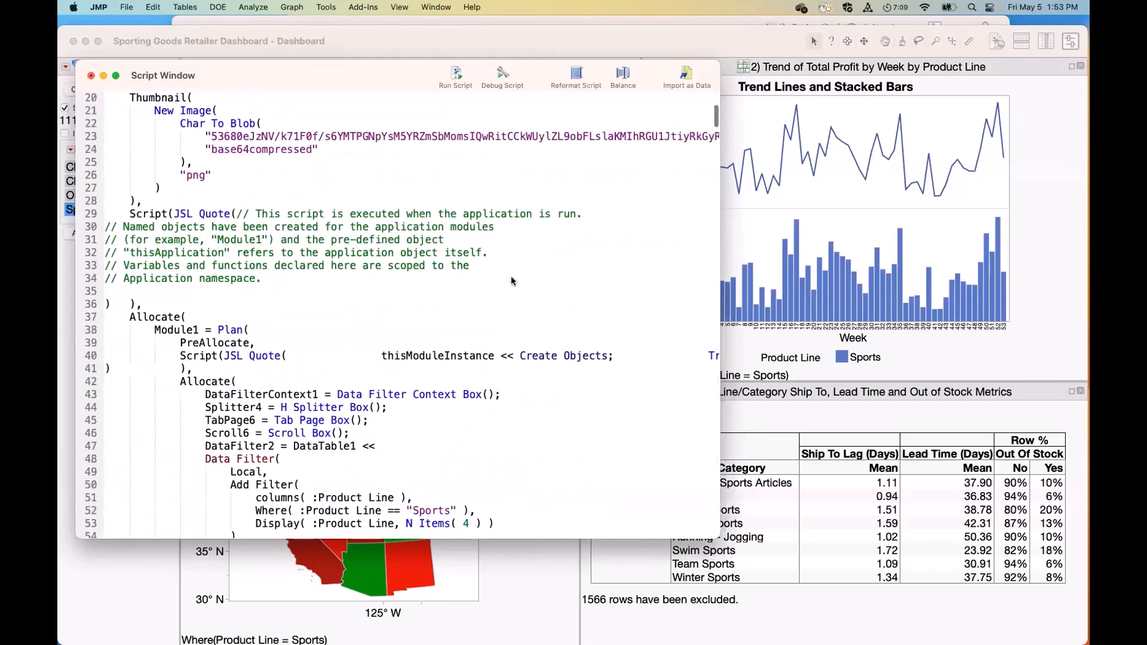
Close the JSL script window and move the sporting goods dashboard window slightly up on the desktop
{"action": "left_click", "coordinate": [91, 75]}
{"action": "left_click", "coordinate": [454, 353]}
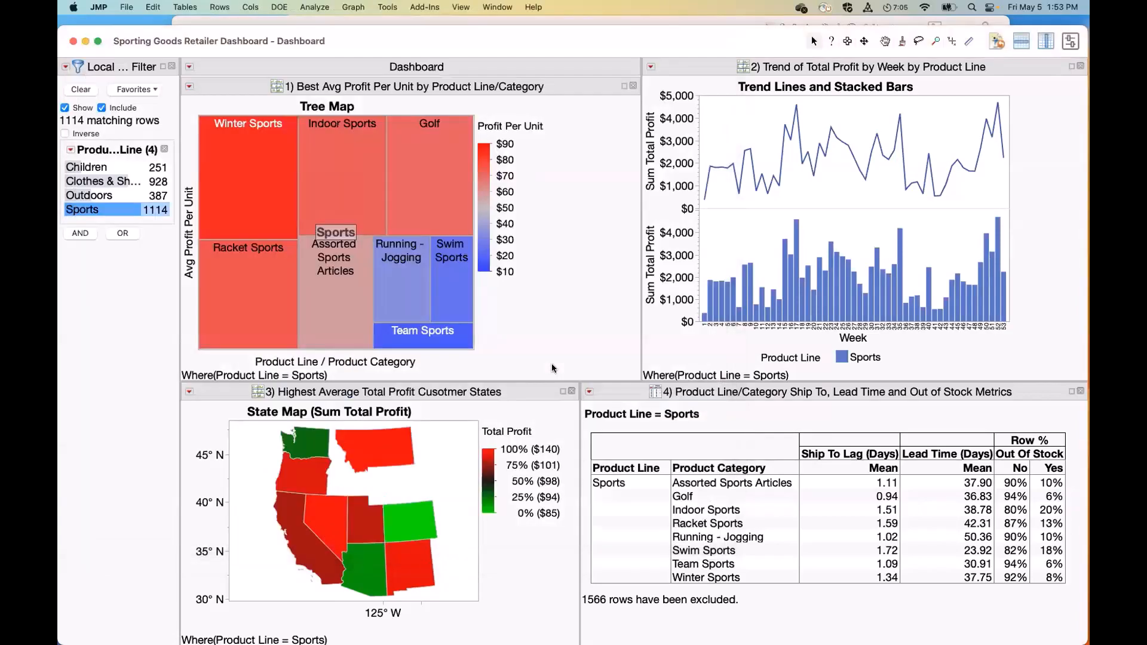
{"action": "mouse_move", "coordinate": [347, 40]}
{"action": "left_mouse_down"}
{"action": "mouse_move", "coordinate": [408, 54]}
{"action": "mouse_move", "coordinate": [364, 47]}
{"action": "mouse_move", "coordinate": [353, 30]}
{"action": "left_mouse_up"}
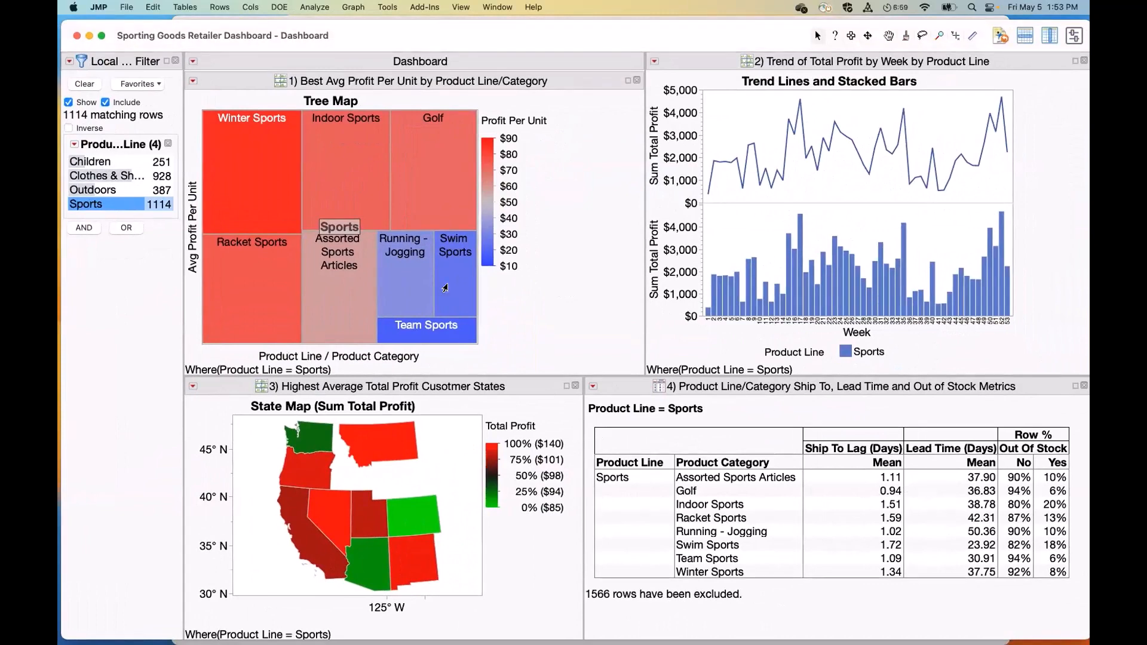
{"action": "left_click_drag", "start_coordinate": [138, 177], "coordinate": [127, 211]}
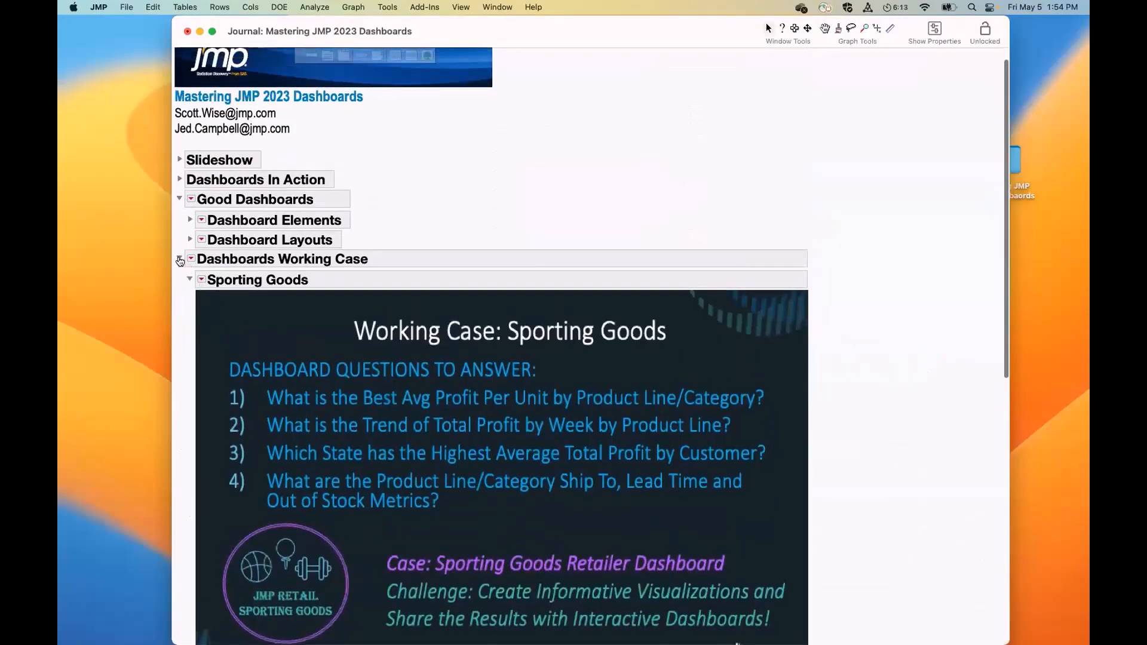
Collapse the Dashboards Working Case and Good Dashboards sections of the journal and review the Dashboard Learning Points
{"action": "left_click", "coordinate": [180, 259]}
{"action": "left_click", "coordinate": [180, 219]}
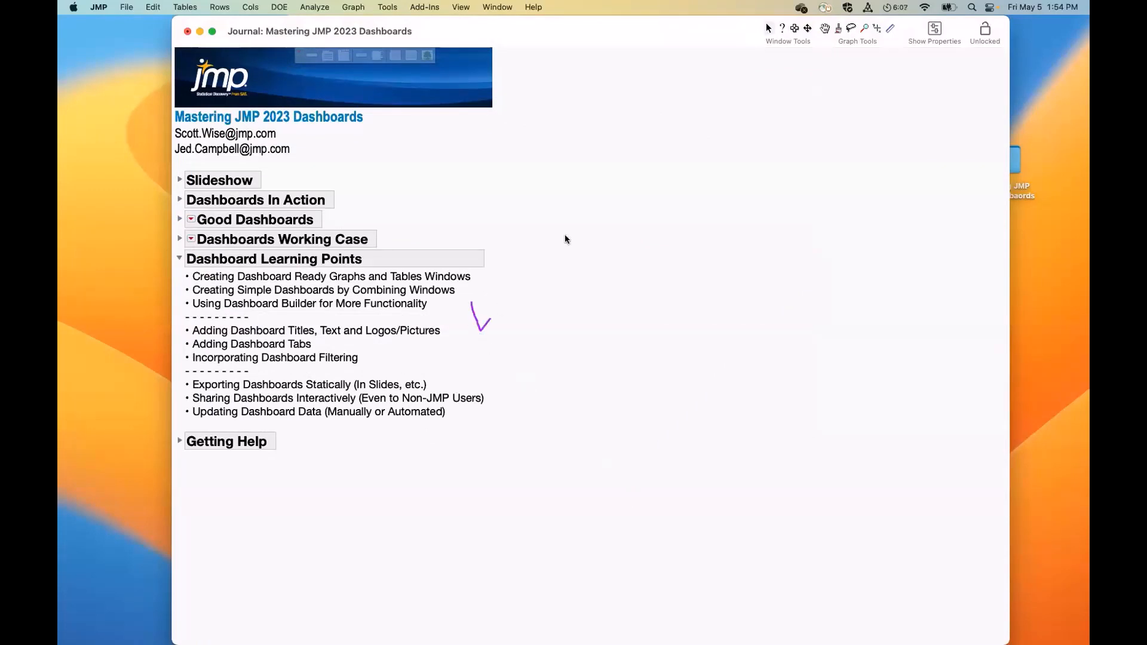
{"action": "mouse_move", "coordinate": [450, 339]}
{"action": "left_mouse_down"}
{"action": "mouse_move", "coordinate": [461, 358]}
{"action": "mouse_move", "coordinate": [627, 250]}
{"action": "left_mouse_up"}
{"action": "left_click_drag", "start_coordinate": [496, 411], "coordinate": [708, 239]}
Expand the journal's Getting Help section to show its resource links and collapse Dashboard Learning Points
{"action": "left_click", "coordinate": [179, 441]}
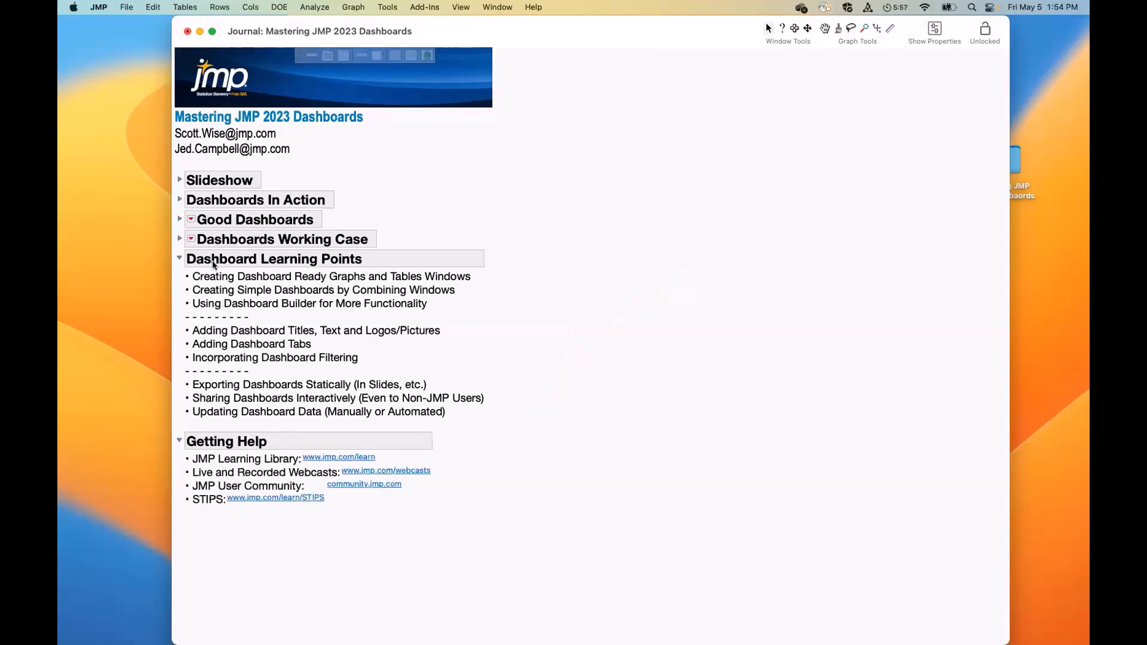
{"action": "left_click", "coordinate": [181, 258]}
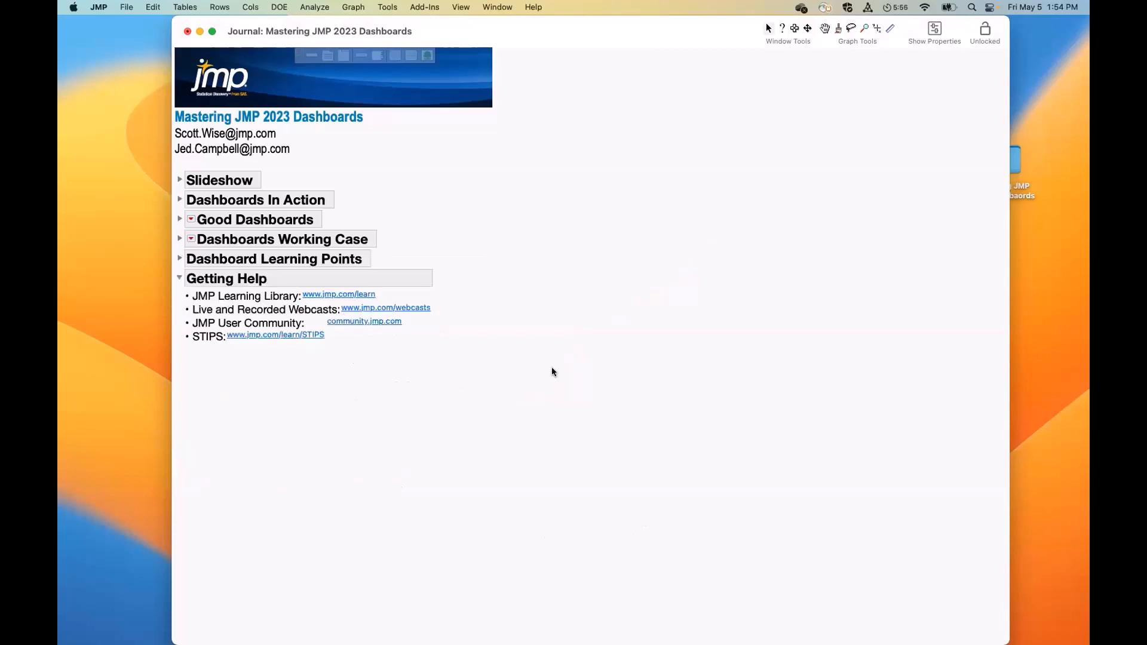